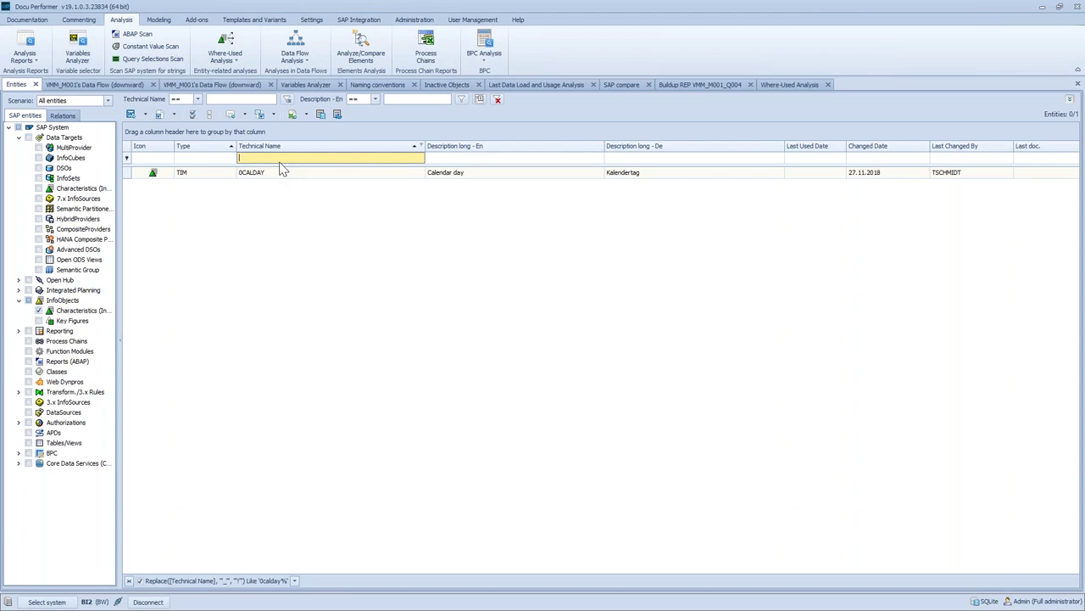
Tick the MultiProvider checkbox under Data Targets so the list counts 5311 SAP entities
click(38, 148)
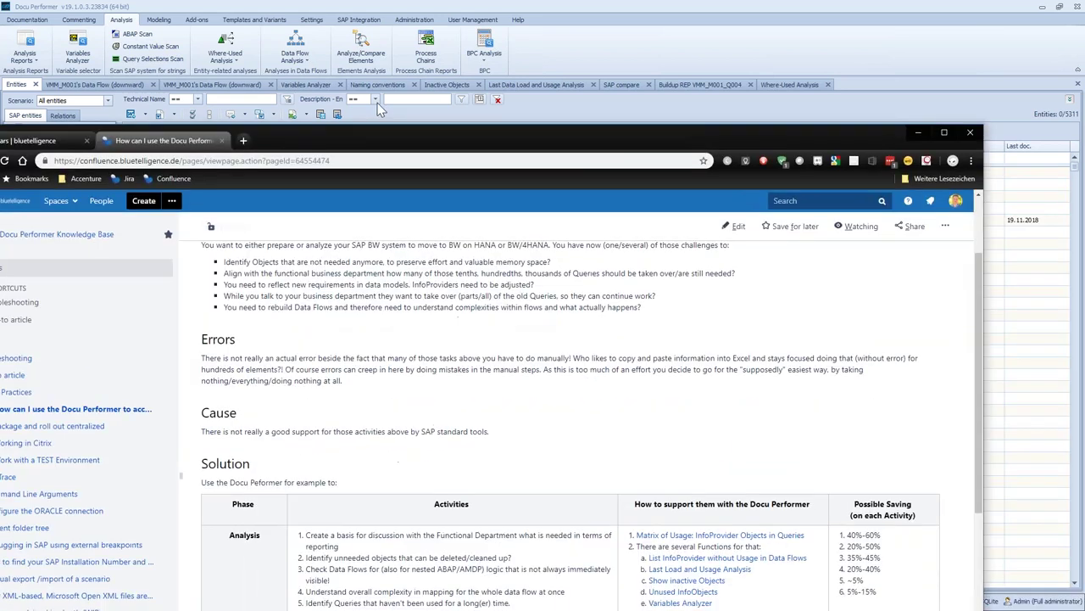
Read the Matrix of Usage manual page from the knowledge base article, then return to Docu Performer
scroll(363, 210, up, 2)
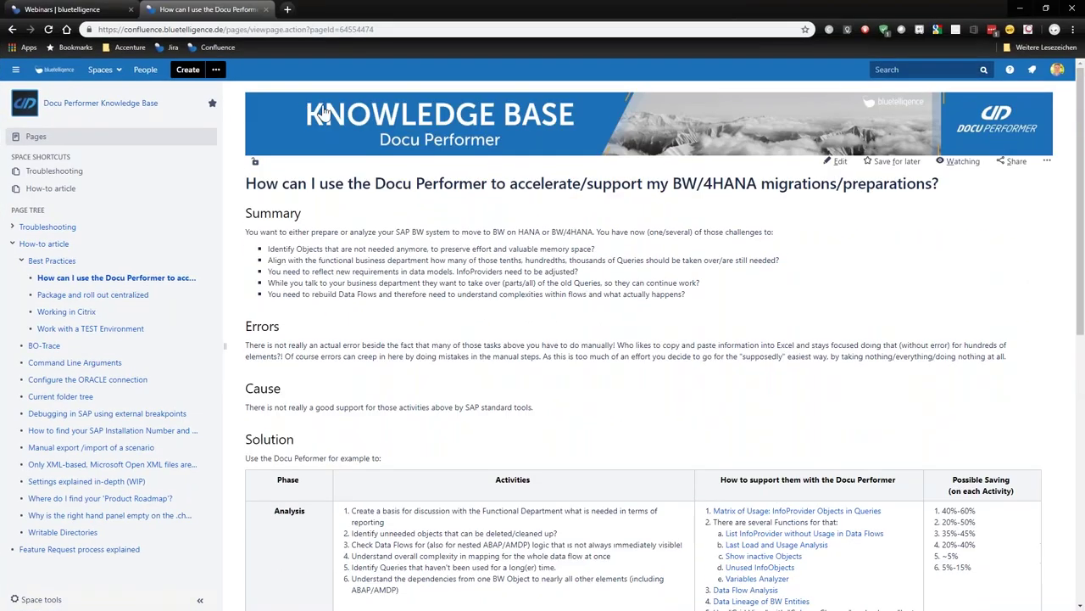
scroll(366, 286, down, 4)
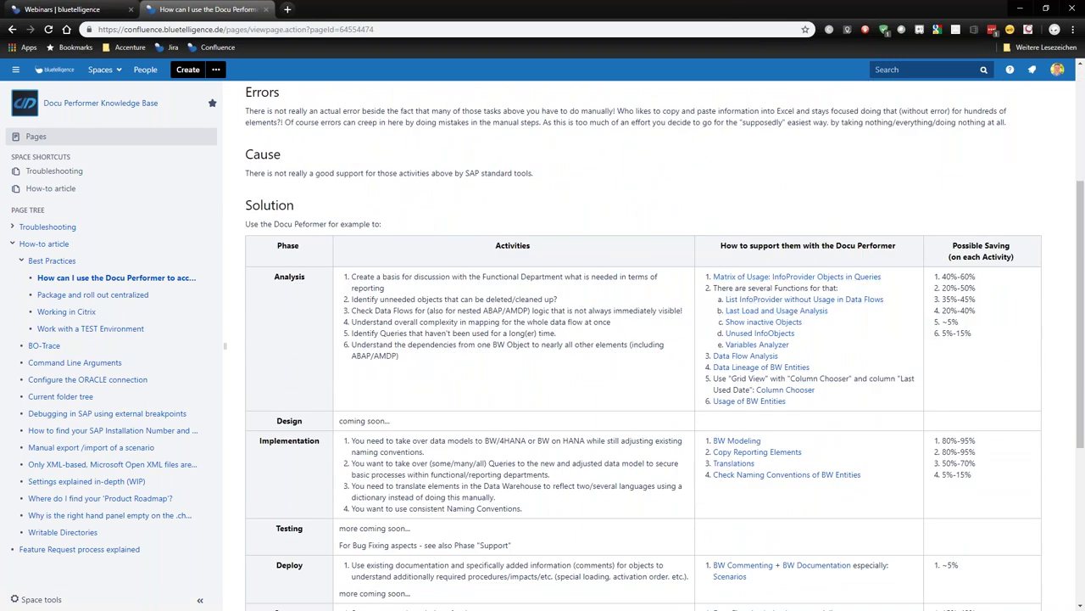
click(797, 277)
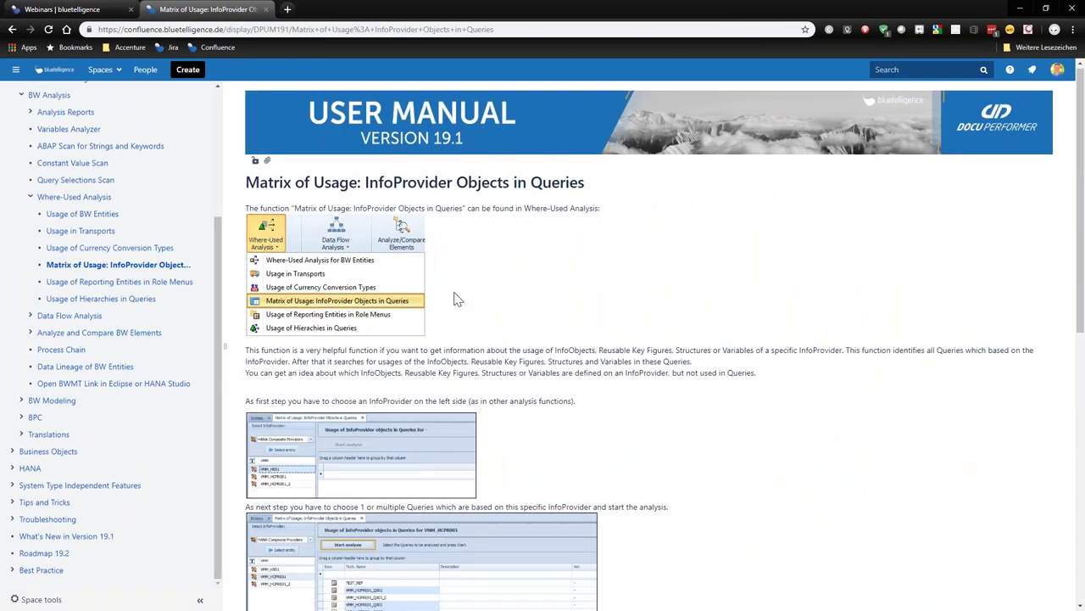
scroll(644, 339, down, 3)
scroll(467, 300, down, 5)
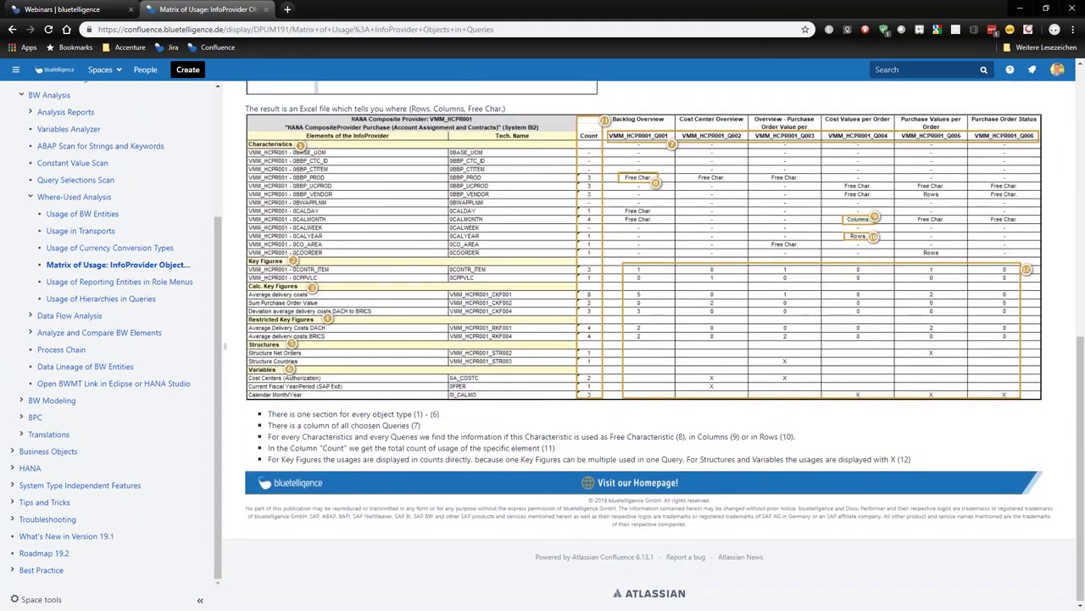
scroll(466, 300, up, 15)
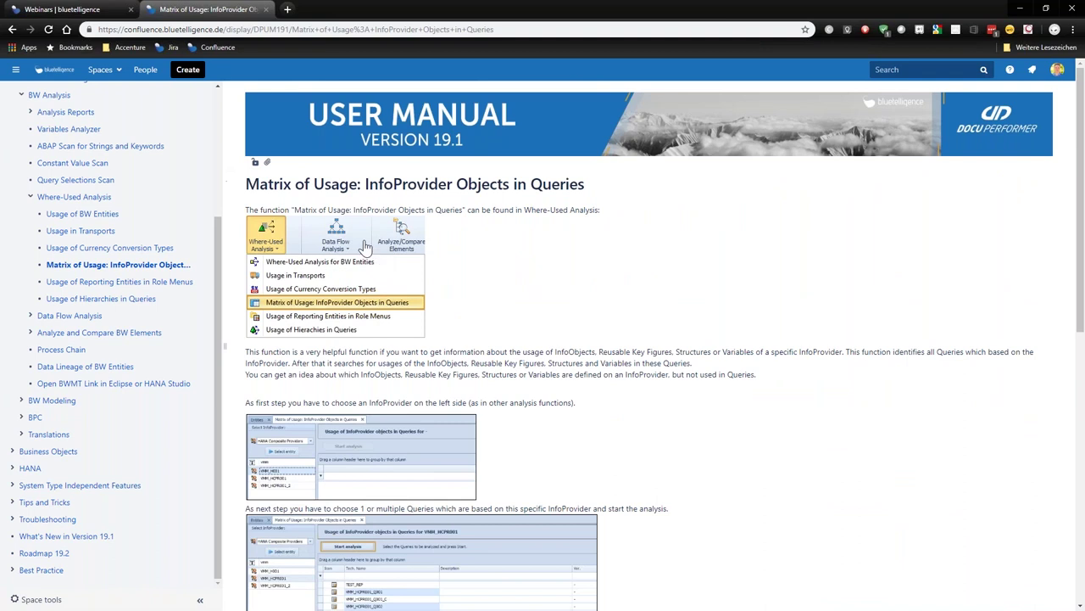
click(11, 30)
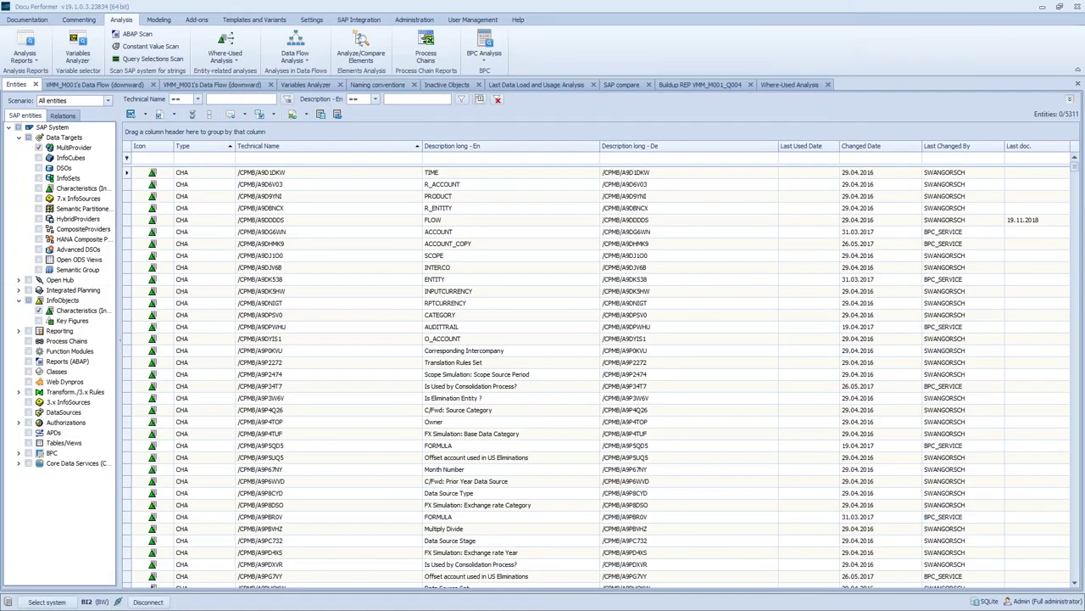
Show VMM_M001's swimlane data flow and pan to the HSR_O004 → RSR_B002 transformation details
click(192, 88)
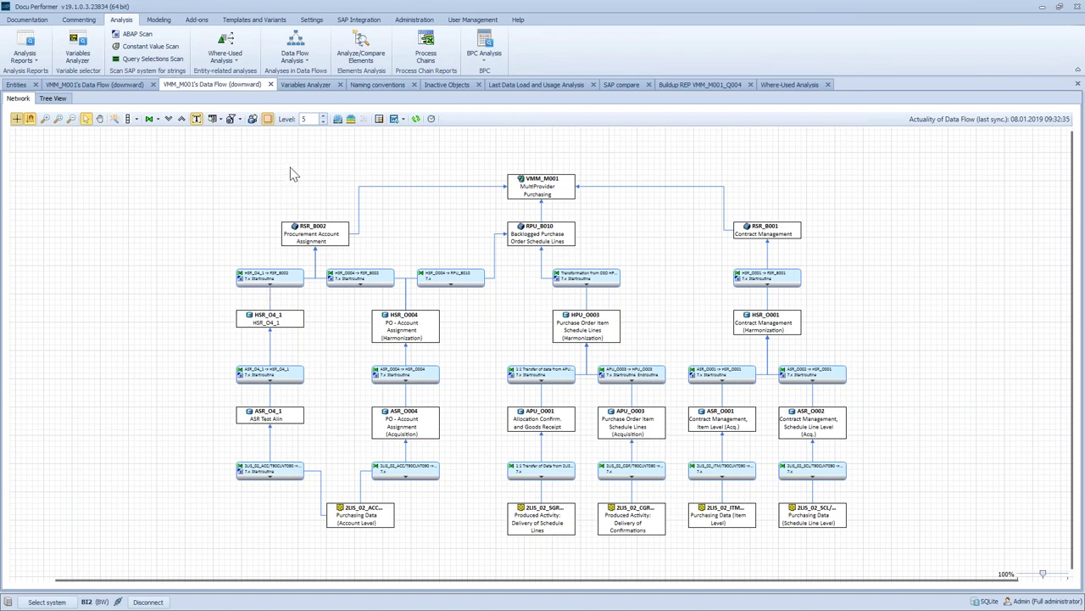
click(126, 87)
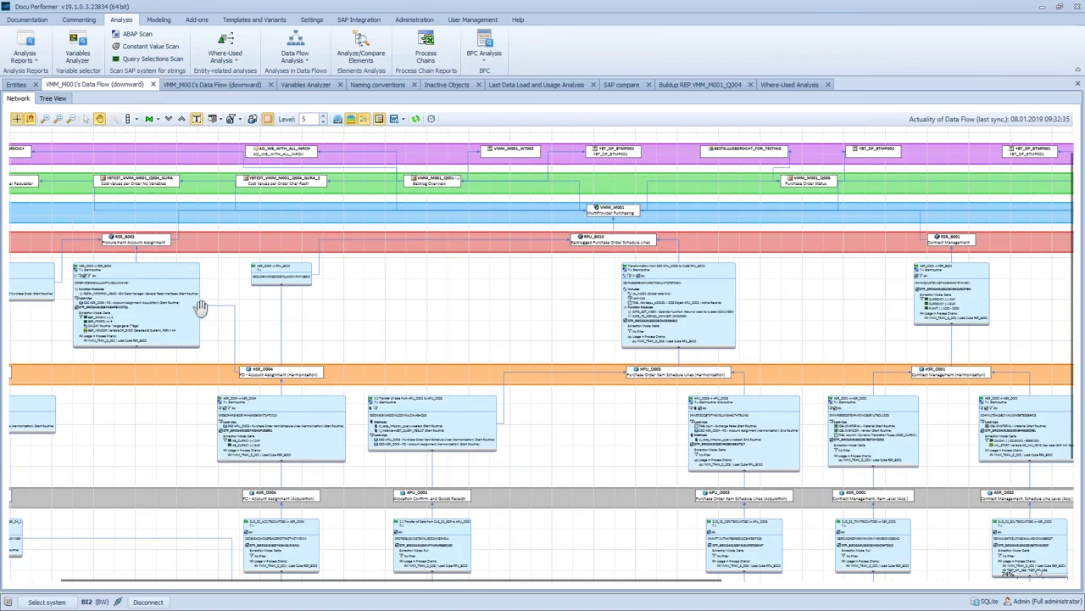
click(99, 117)
scroll(260, 278, up, 5)
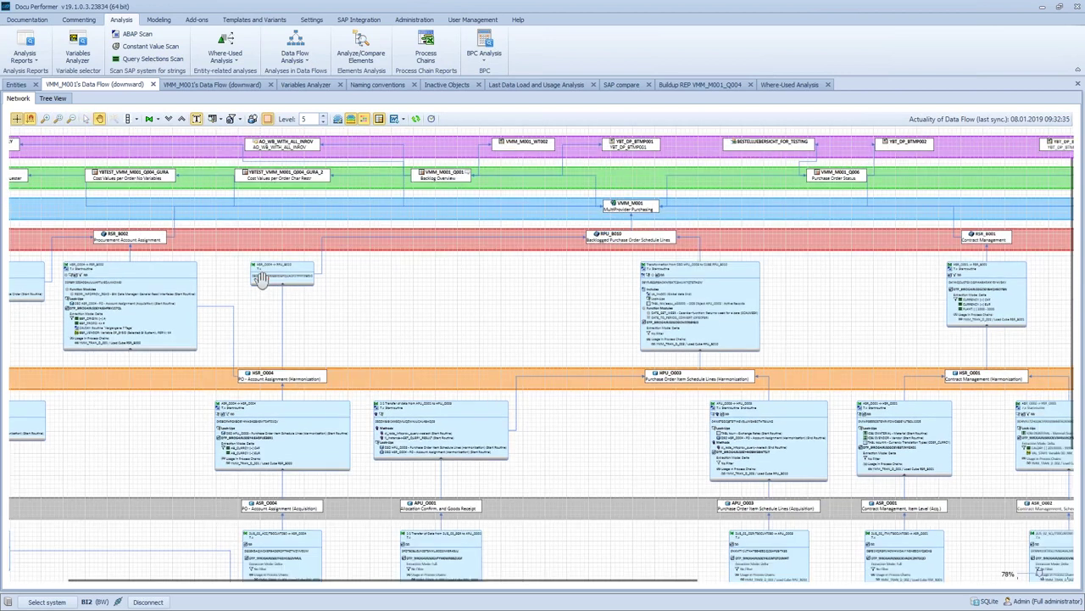
drag(480, 358, 712, 403)
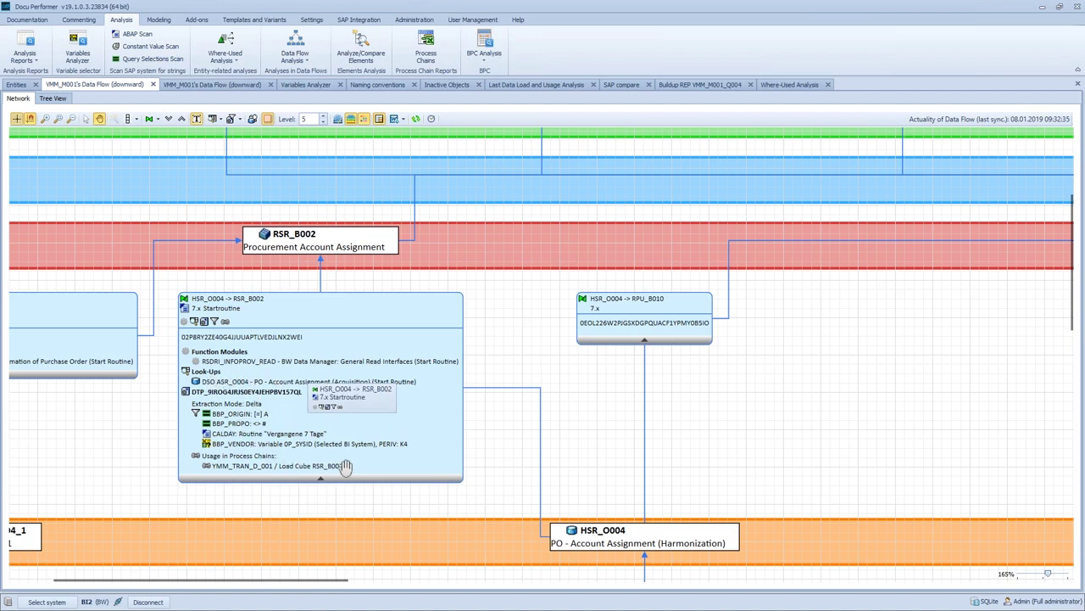
drag(140, 481, 153, 475)
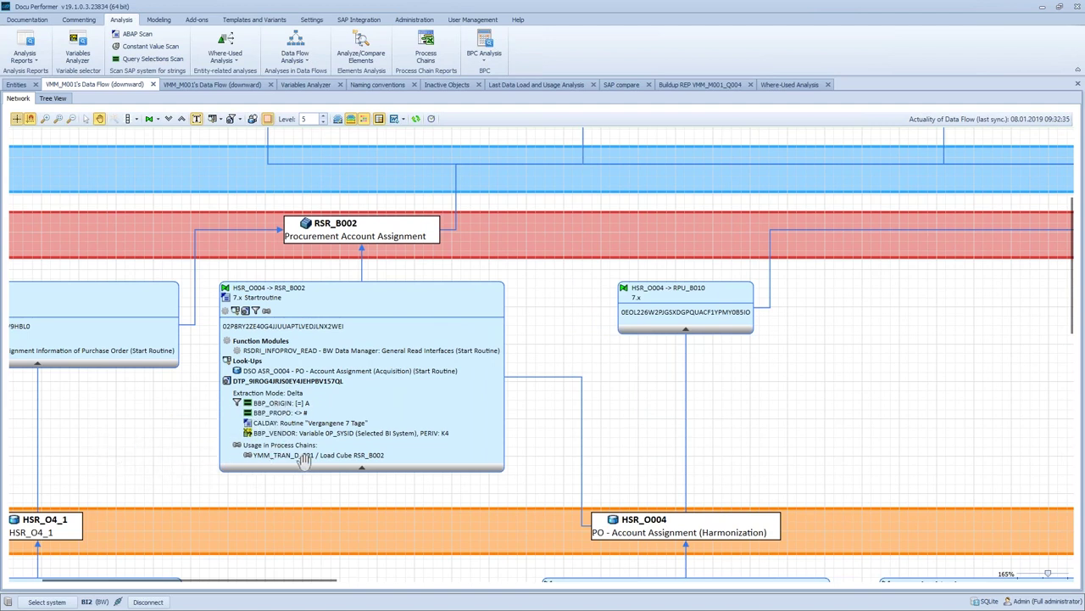
drag(186, 468, 304, 465)
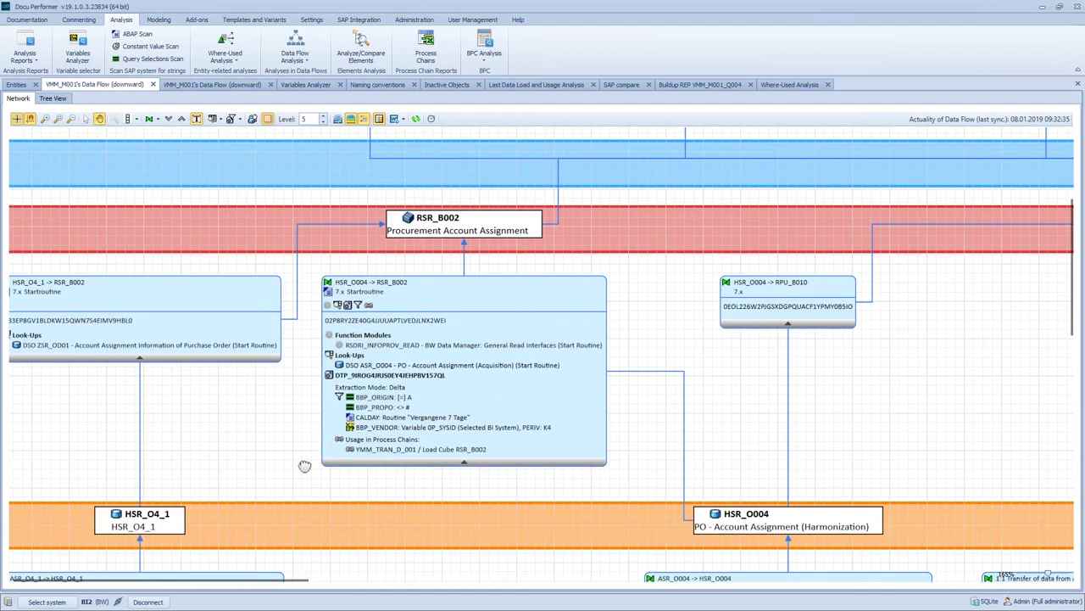
scroll(301, 459, down, 1)
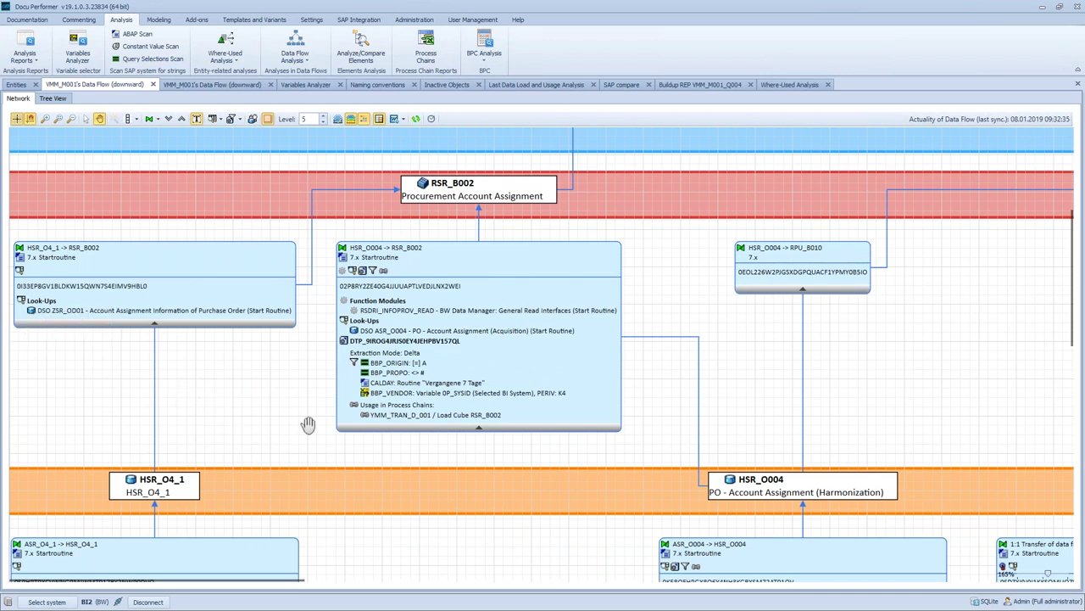
Center on HSR_O001 and RSR_B001, then pan up to the query lanes such as VMM_M001_Q006
double_click(707, 381)
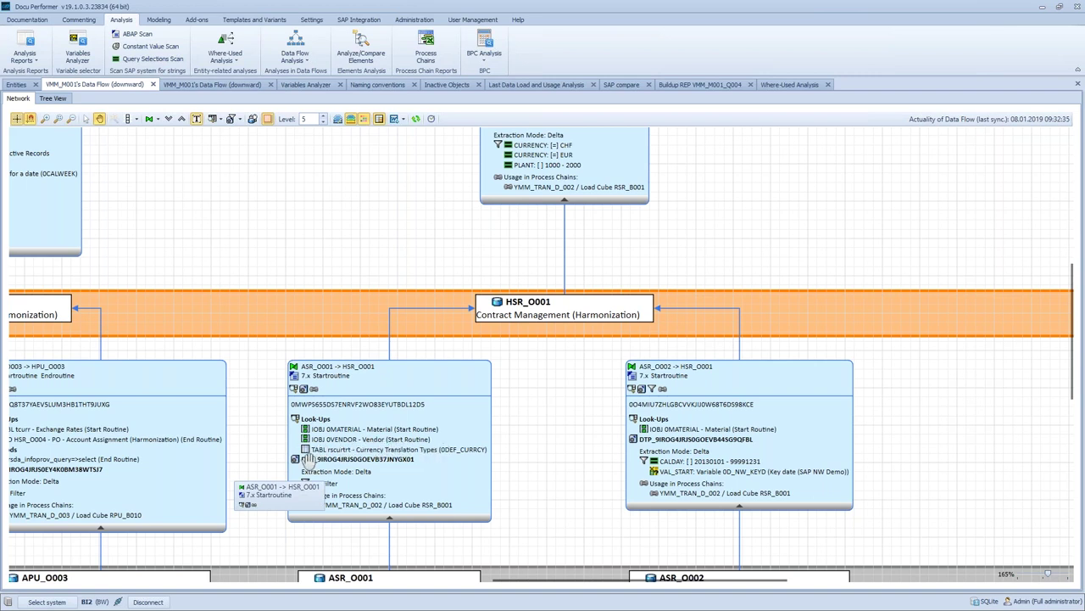
double_click(555, 415)
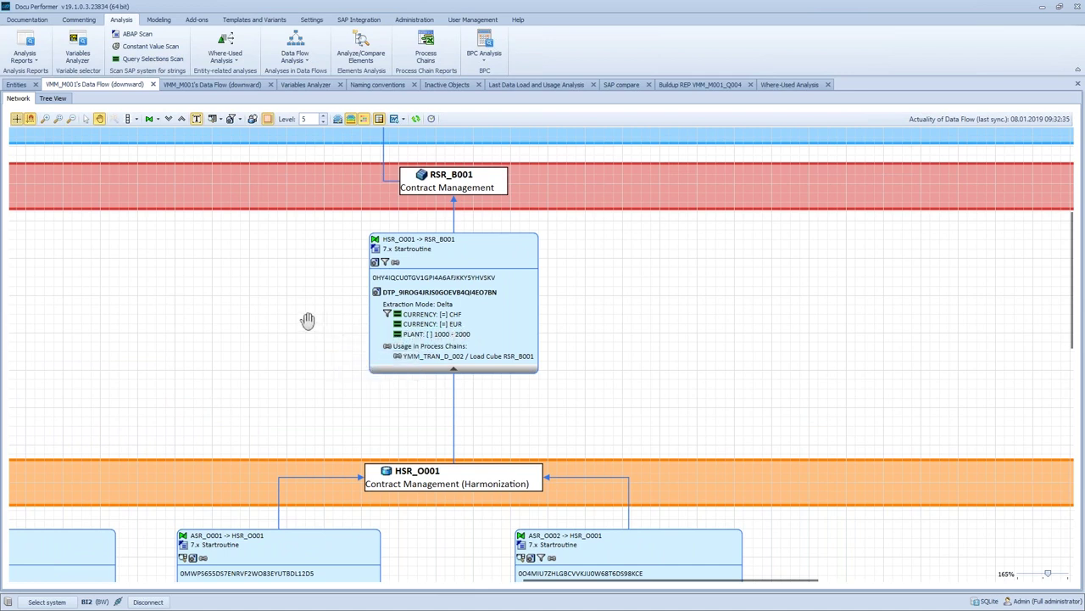
scroll(218, 300, down, 2)
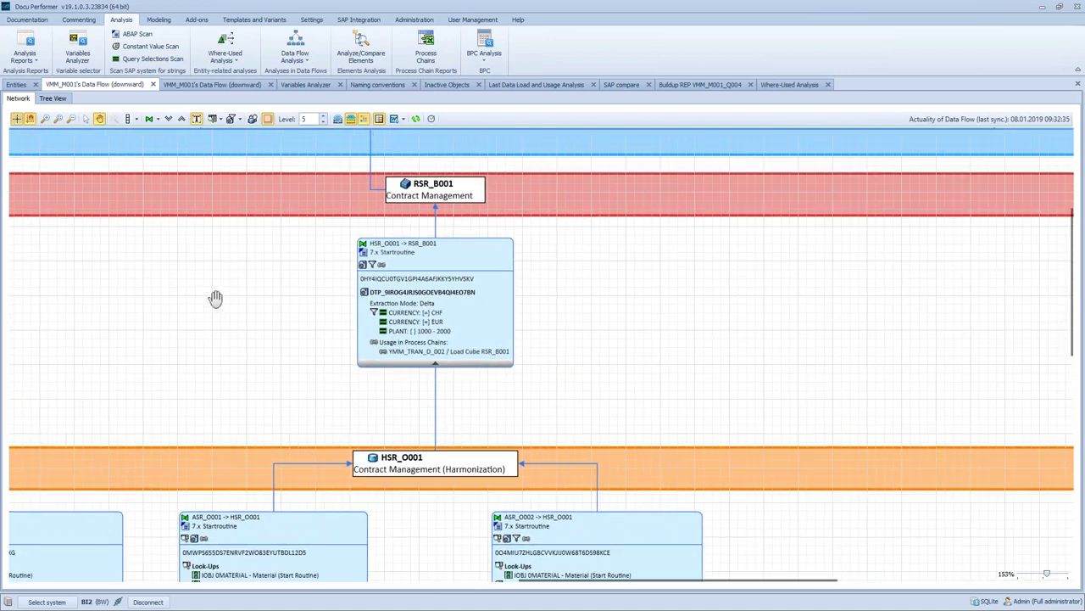
drag(210, 307, 814, 428)
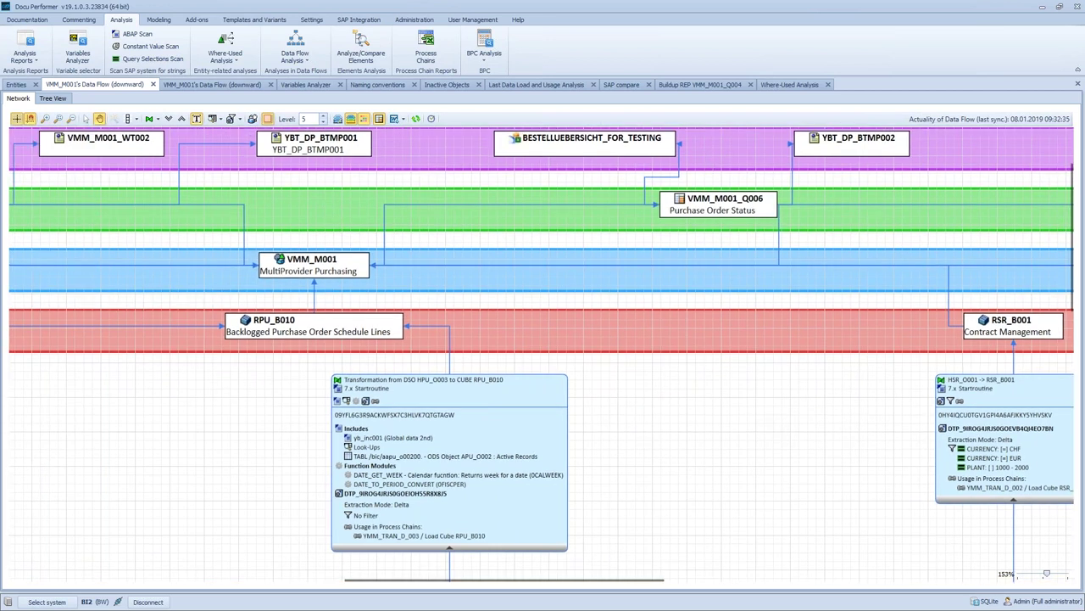
drag(179, 438, 193, 513)
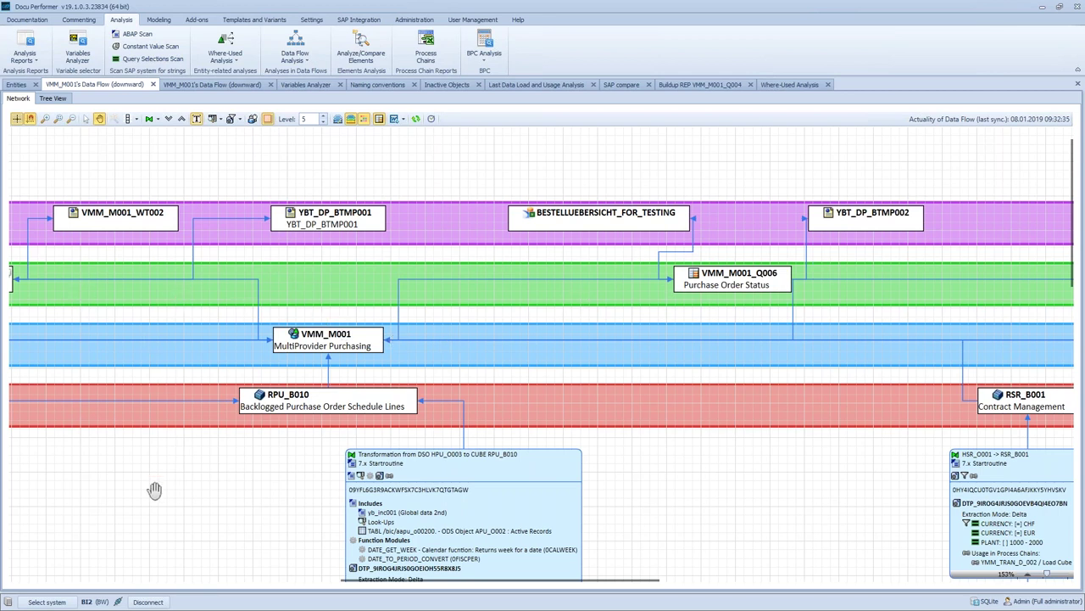
drag(157, 501, 341, 482)
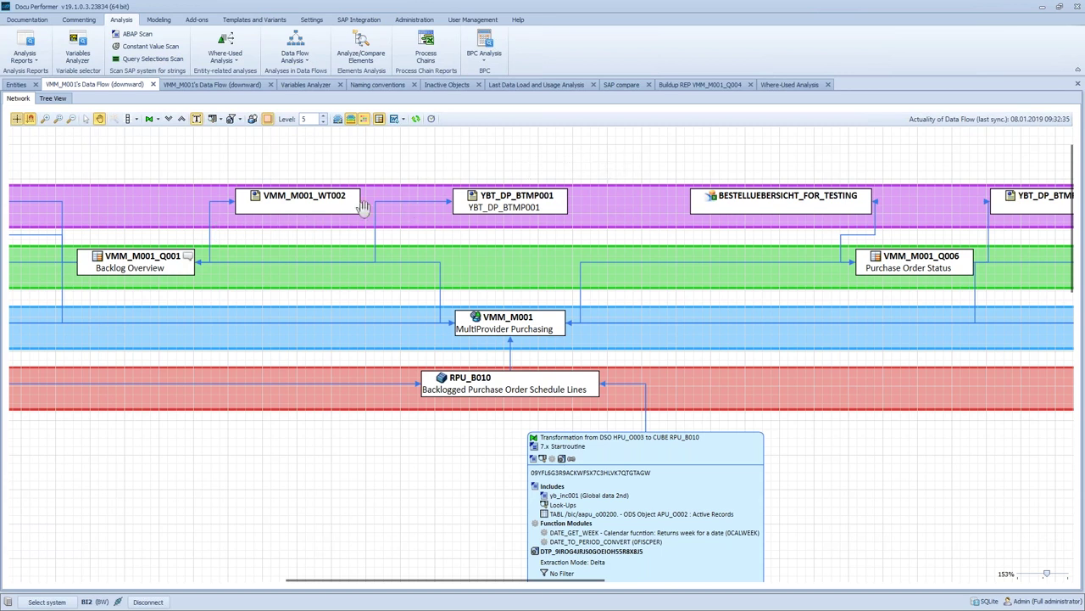
drag(729, 165, 427, 174)
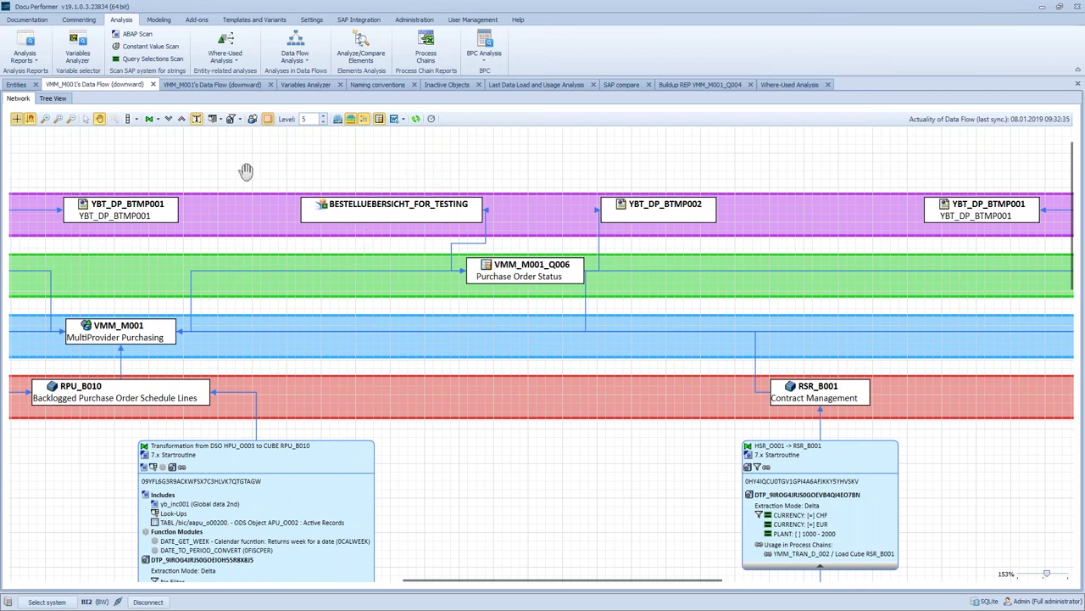
click(86, 120)
Check VMM_M001_Q006's Analysis menu, pan to RSR_B001, and show 0CALDAY's 26 variables in Variables Analyzer
right_click(539, 278)
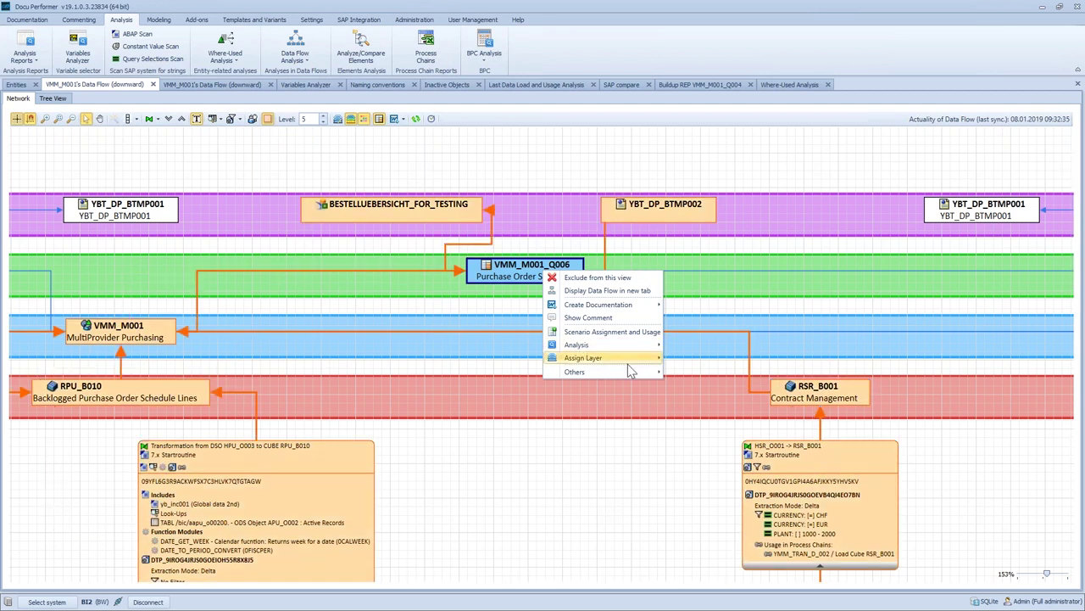
mouse_move(632, 344)
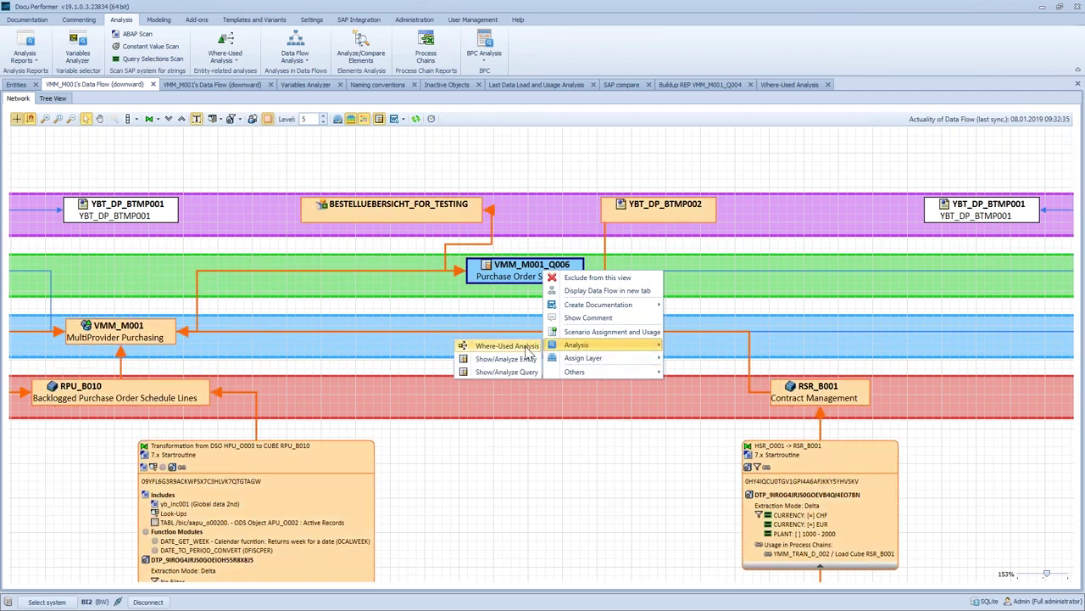
click(436, 162)
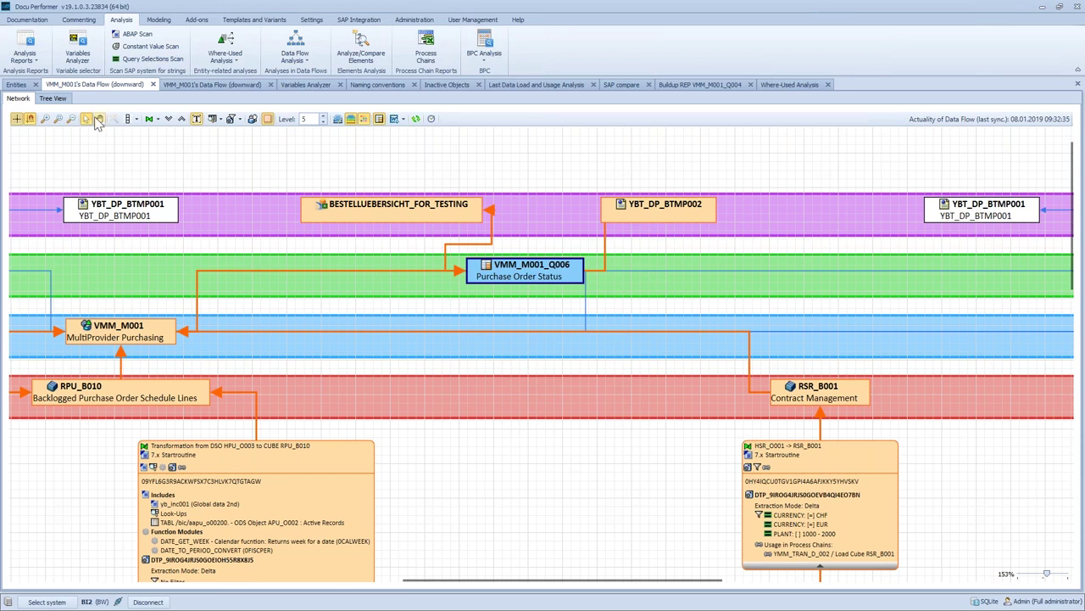
click(99, 118)
drag(553, 405, 336, 211)
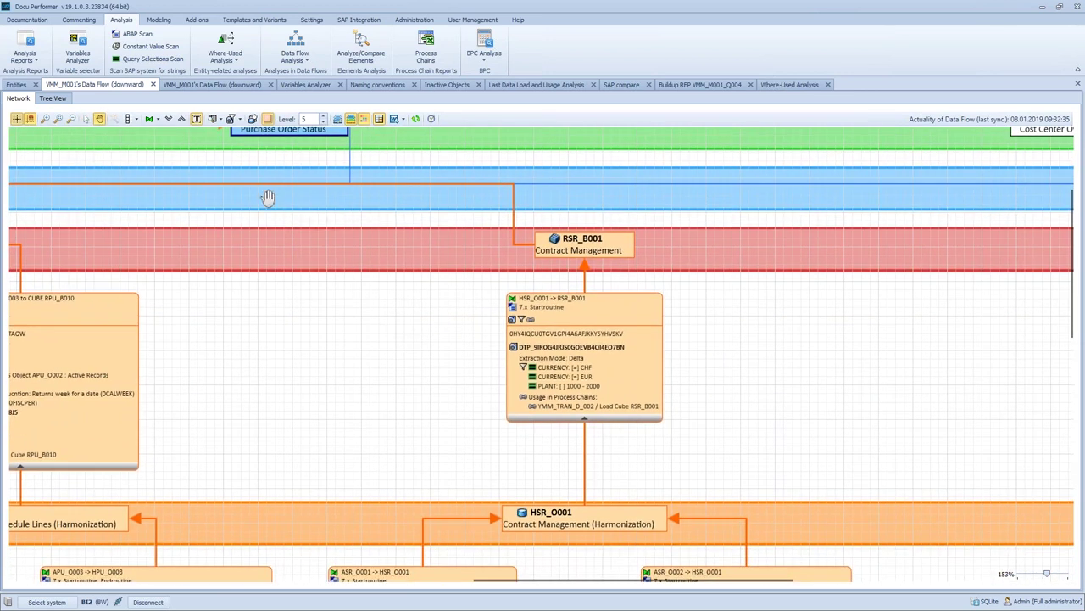
click(309, 87)
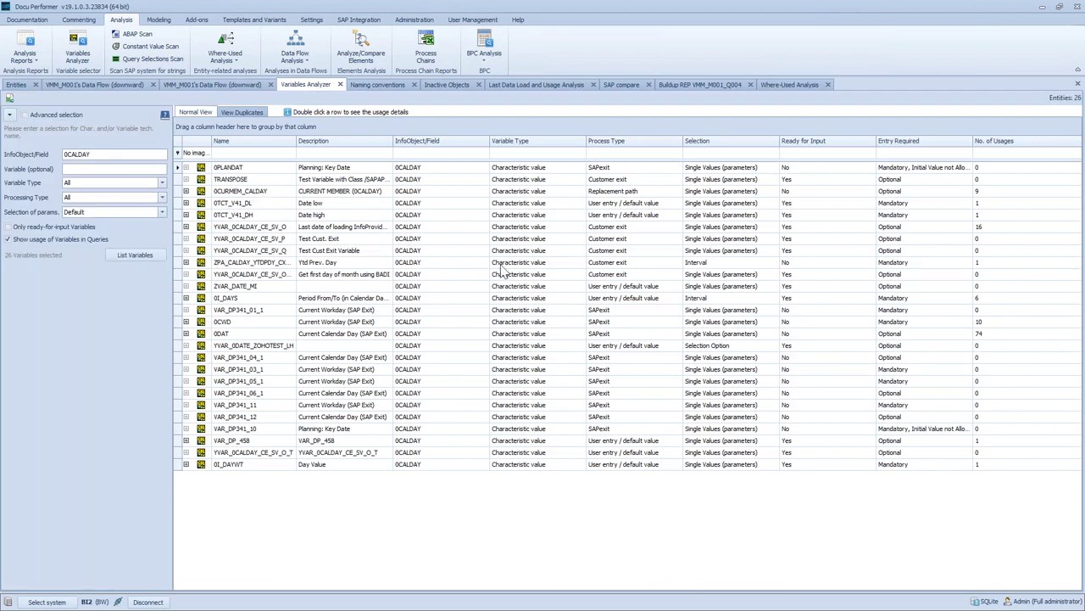
Select the 0DAT and 0CWD variables and list duplicates, expanding the mandatory and optional groups
click(984, 336)
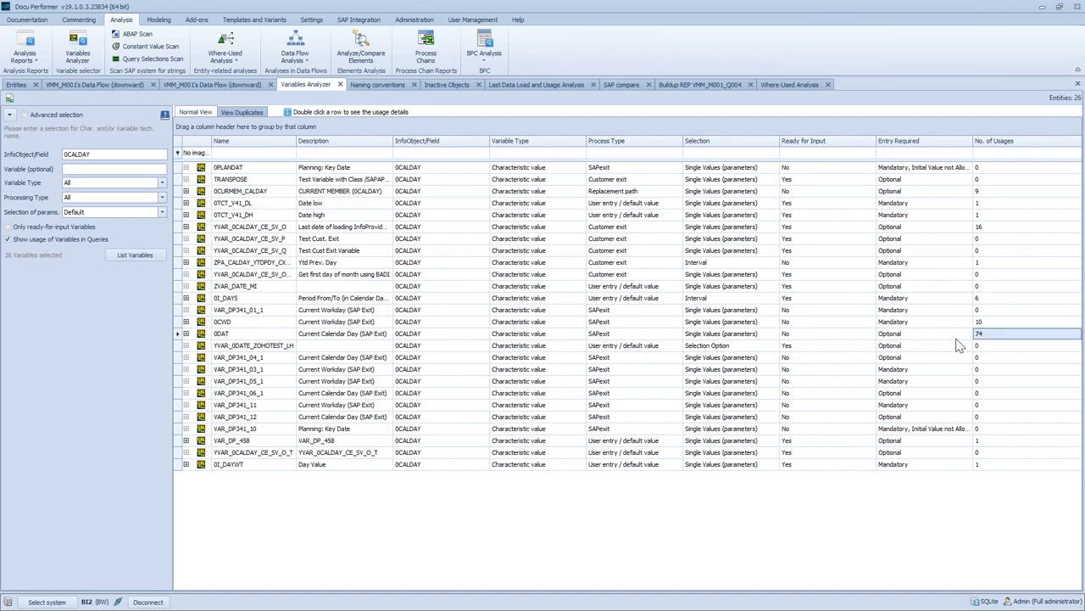
click(258, 323)
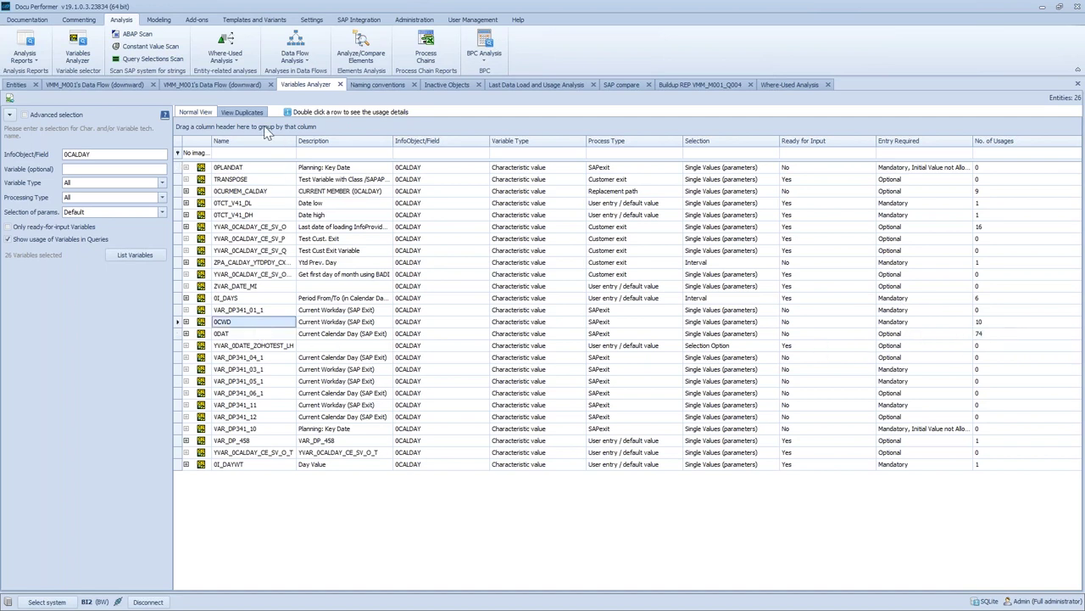
click(250, 113)
click(188, 172)
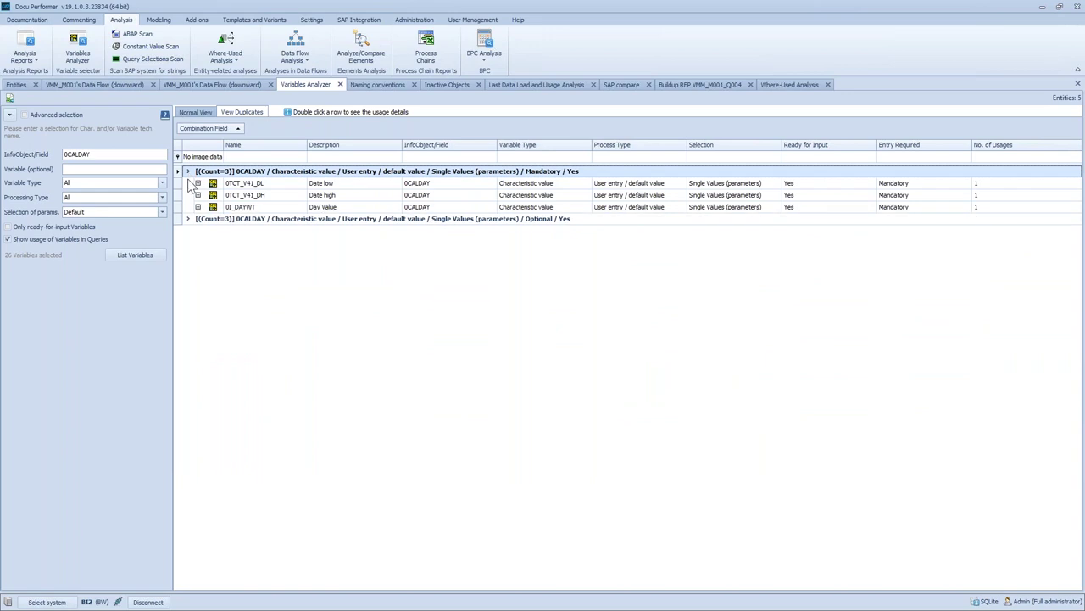
click(187, 219)
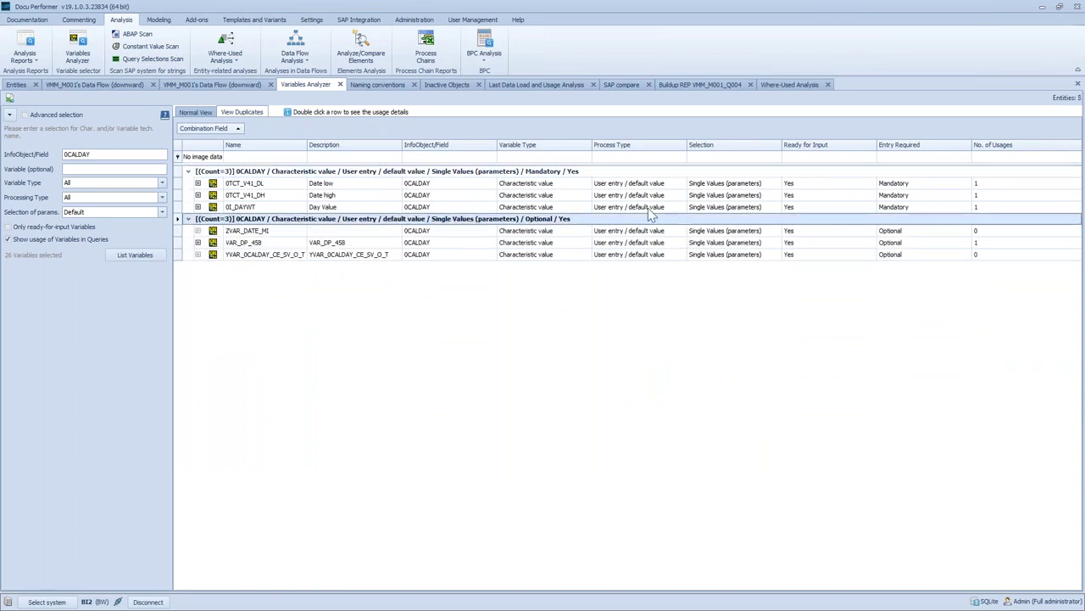
Check VAR_DP_458's usage count and the query using it, then show the Naming conventions analysis
click(980, 234)
click(983, 244)
click(981, 255)
click(981, 243)
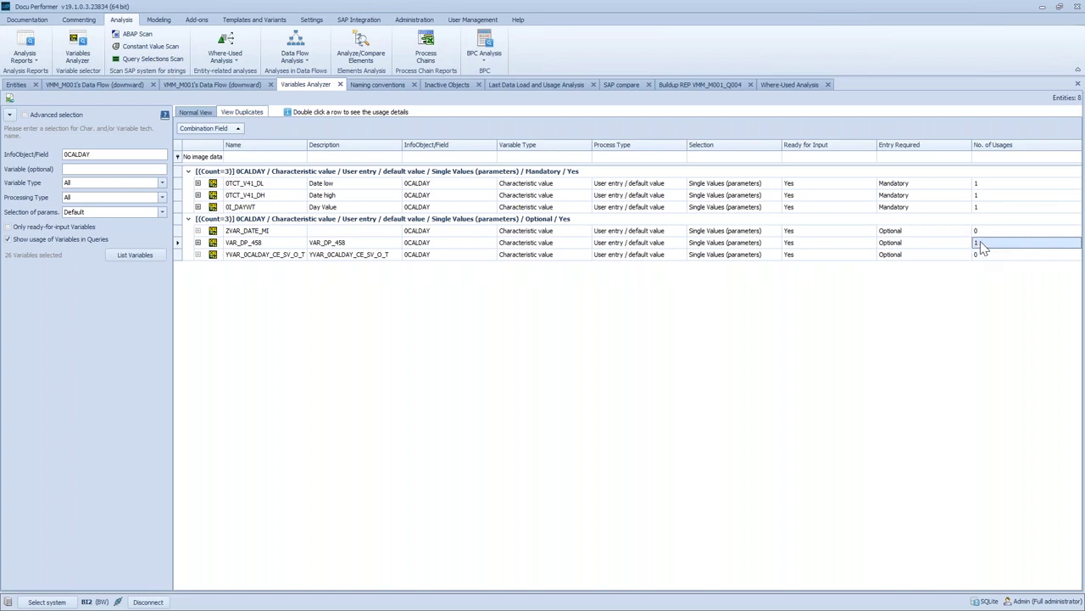
click(197, 243)
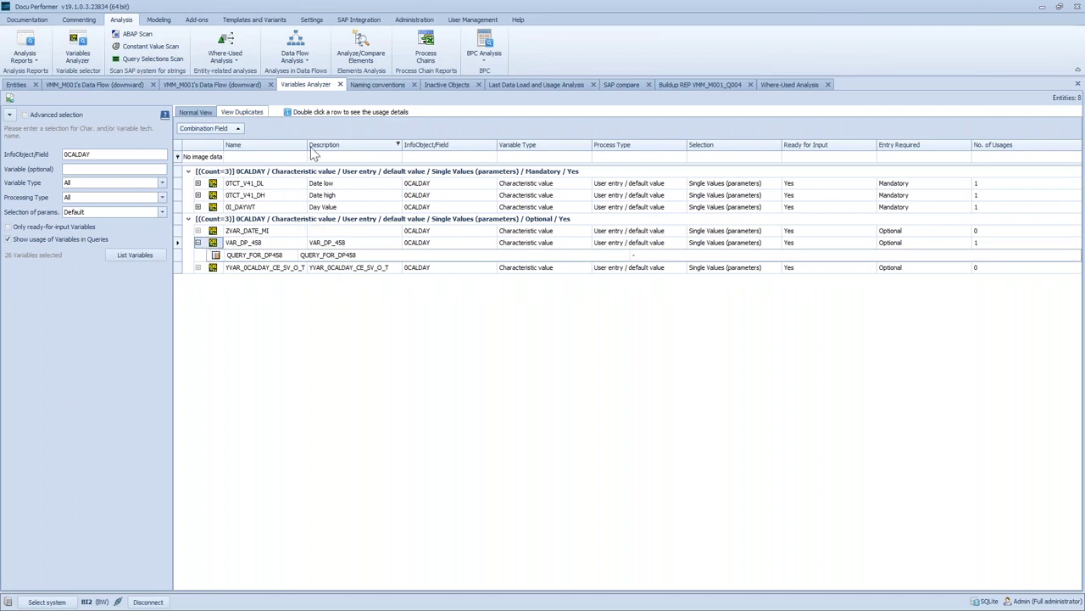
click(375, 87)
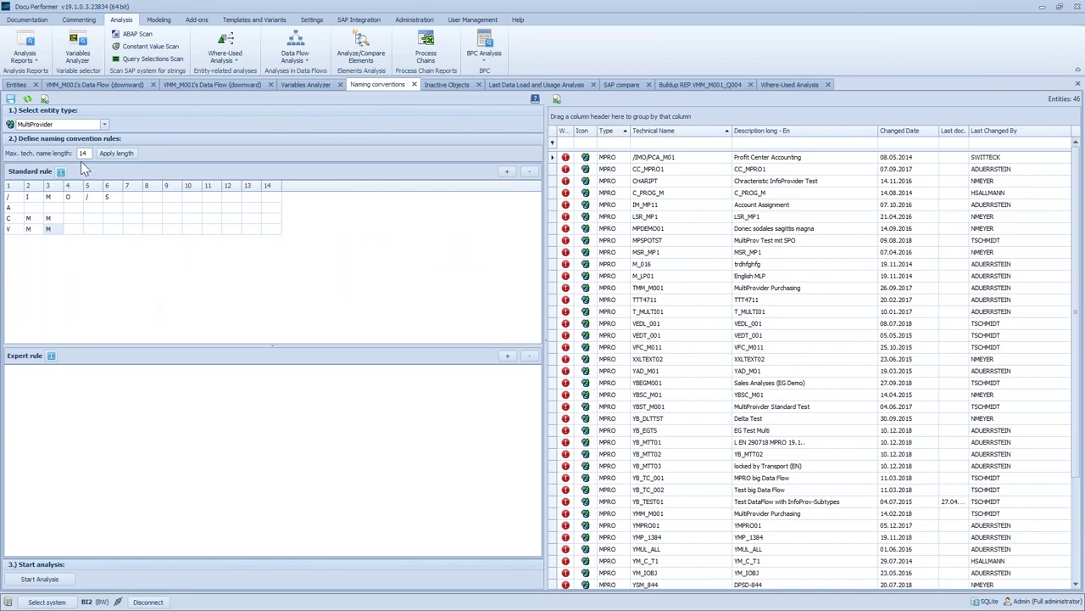
Keep MultiProvider as the entity type, review its naming rules, then list the 6145 inactive objects
click(103, 126)
click(148, 122)
scroll(670, 322, down, 4)
scroll(670, 322, up, 4)
click(450, 84)
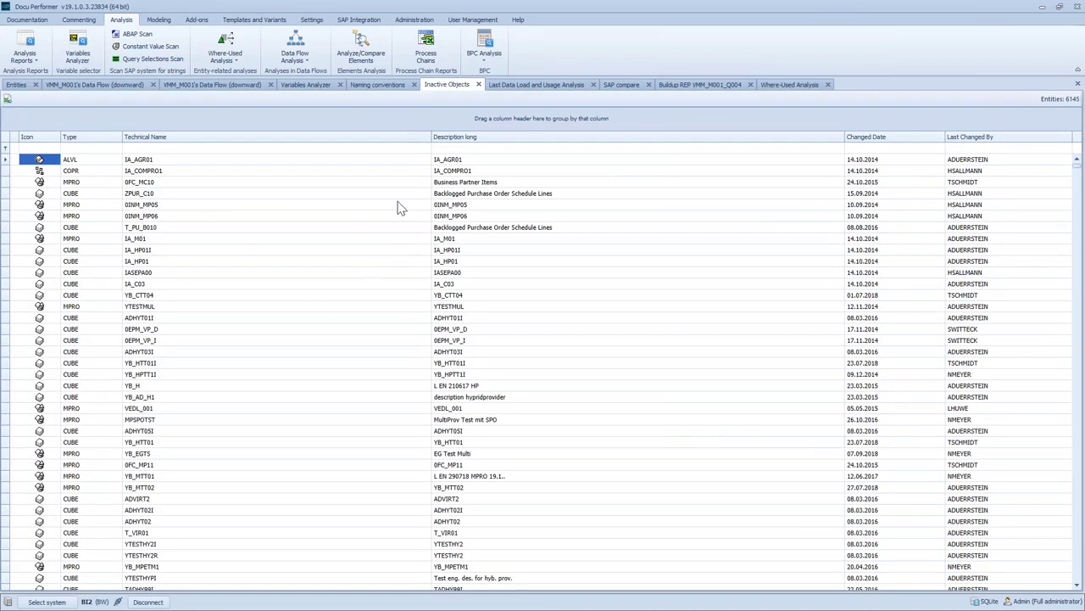
Show the Last Data Load and Usage Analysis for VMM_M001, VMM_M001T and VMM_M002
click(543, 84)
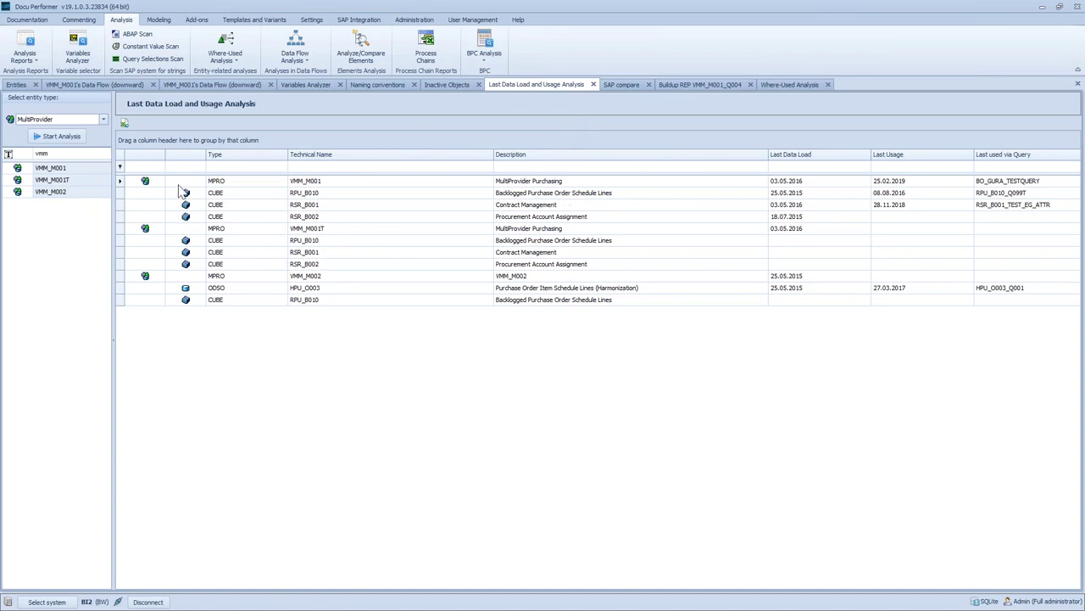
Inspect load and usage dates for RSR_B002, HPU_O003 and VMM_M001T, then compare 164 queries between BI2 and BI1
click(240, 219)
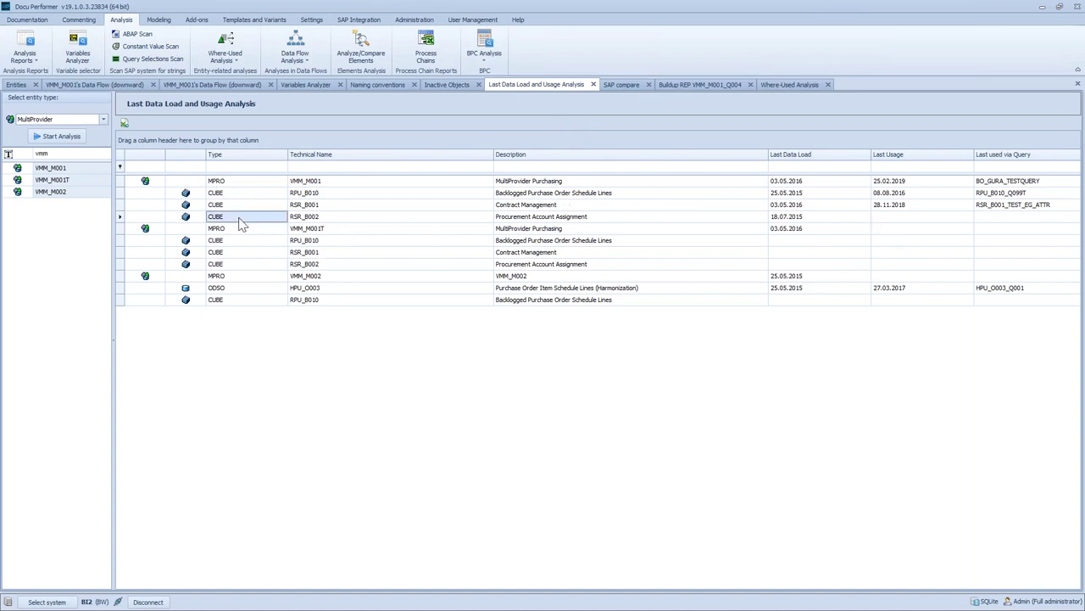
click(125, 219)
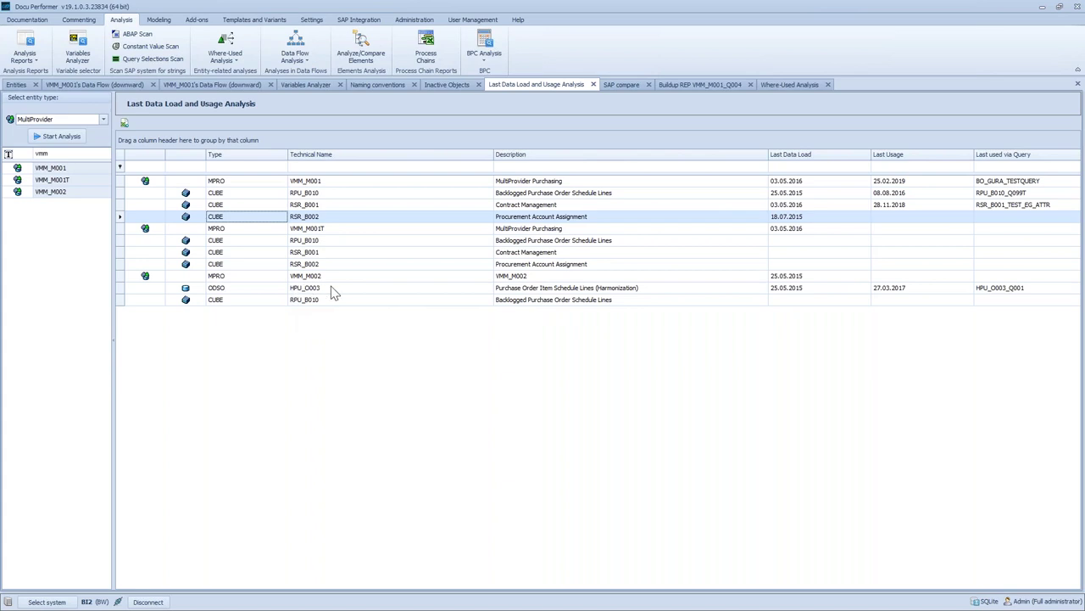
click(380, 291)
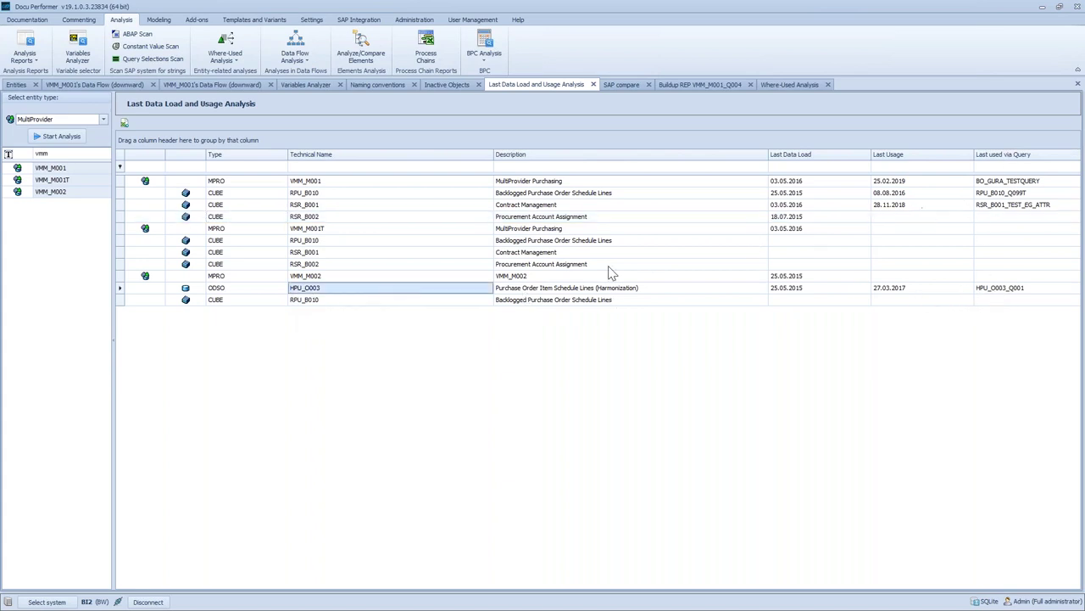
click(900, 229)
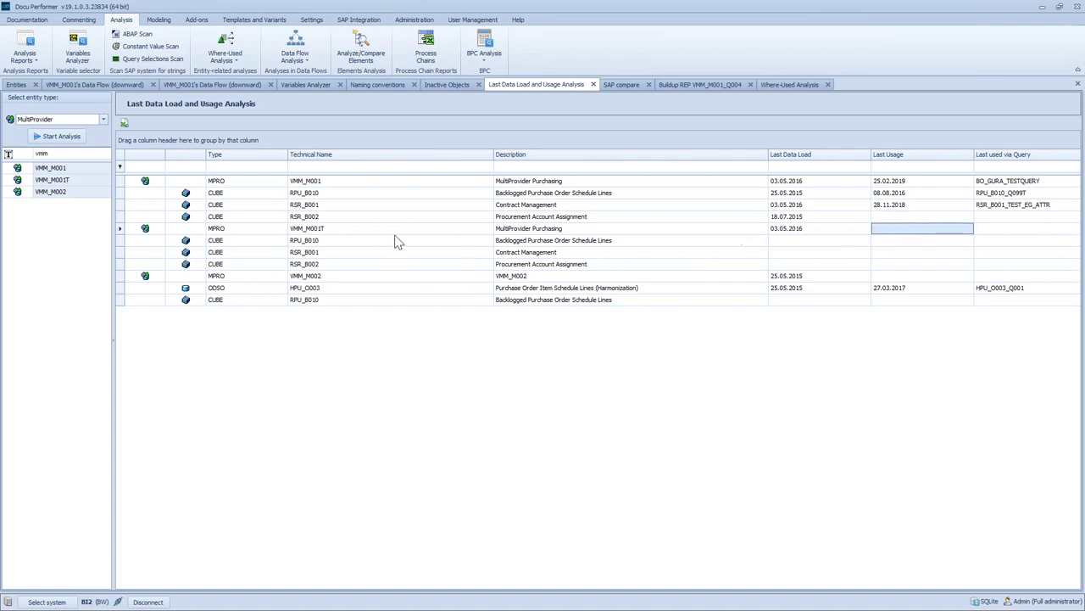
click(614, 86)
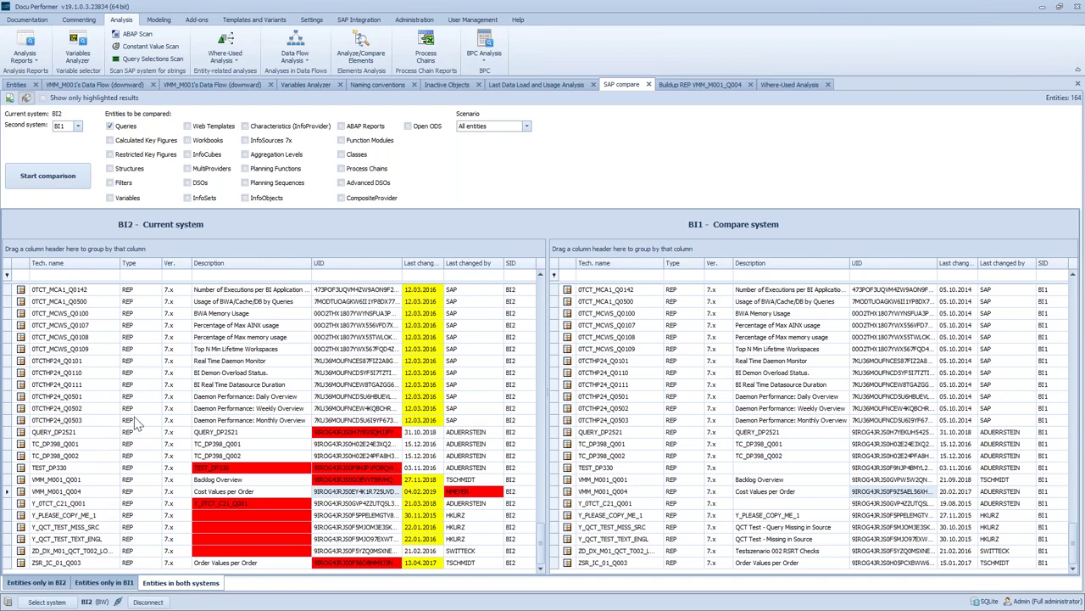
click(36, 582)
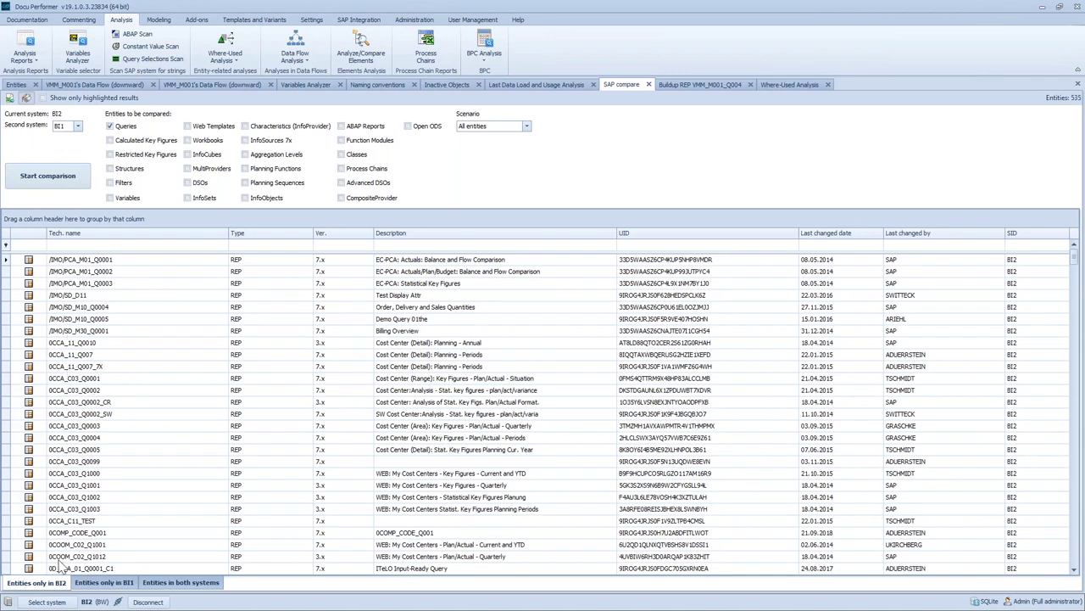
click(94, 582)
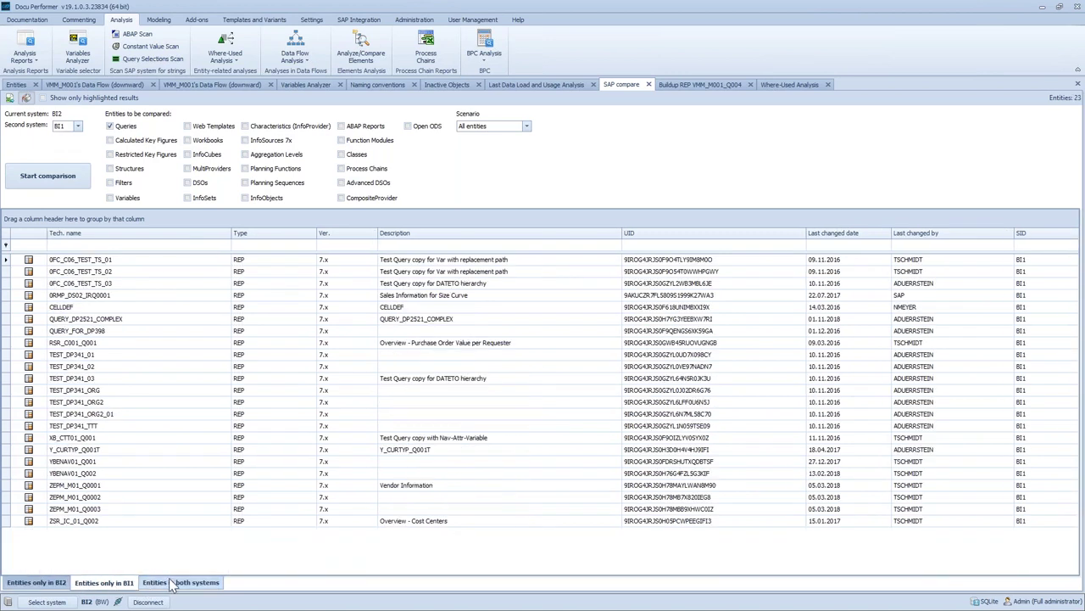
click(161, 583)
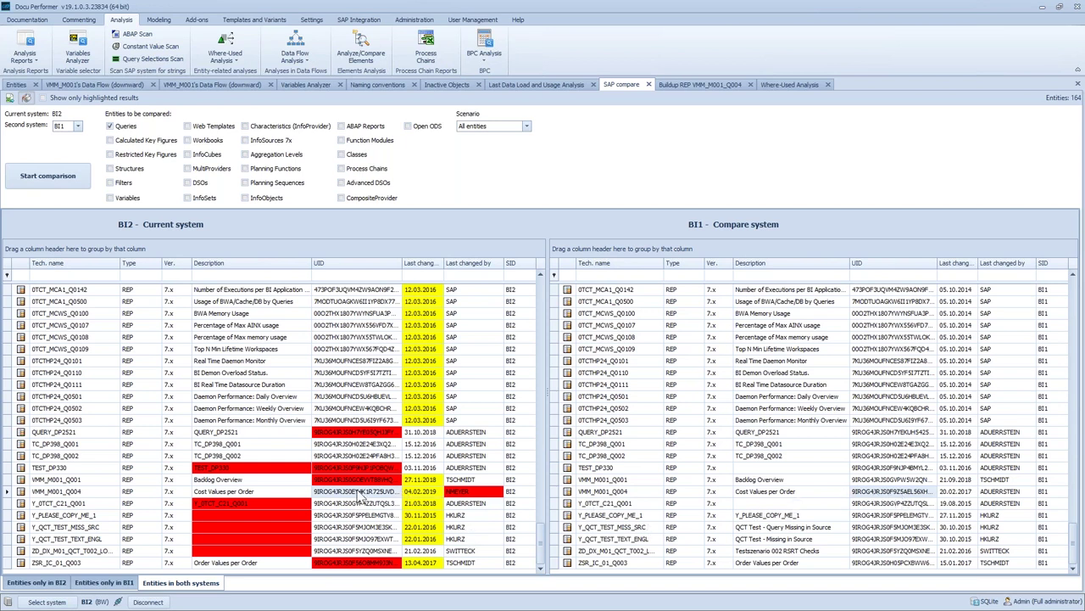
Show VMM_M001_Q004's BI2 vs BI1 buildup comparison and select the differing [1108] 2222 entry
click(689, 86)
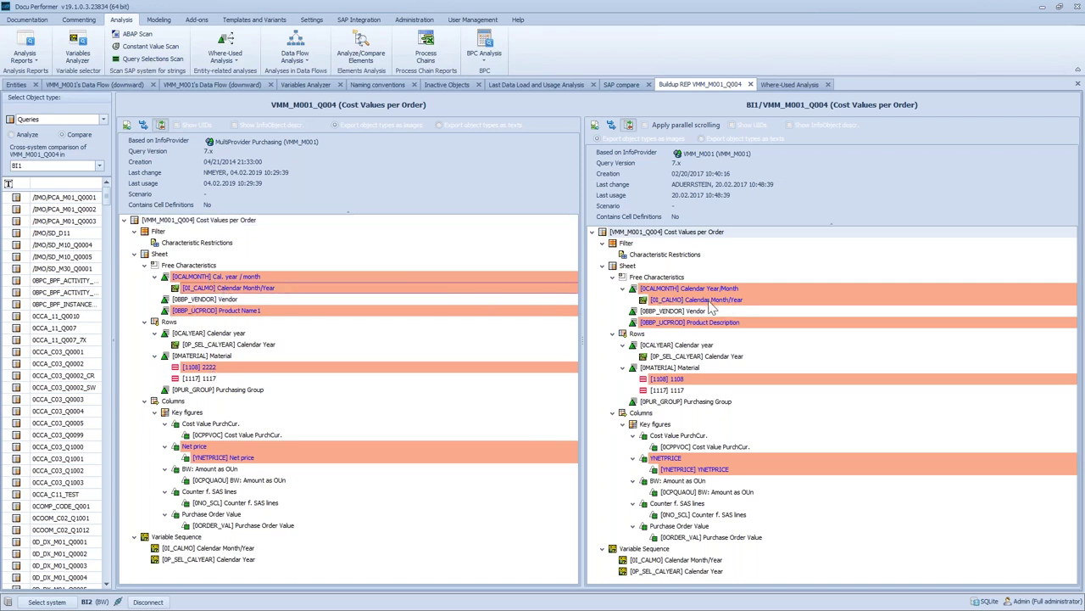
click(229, 370)
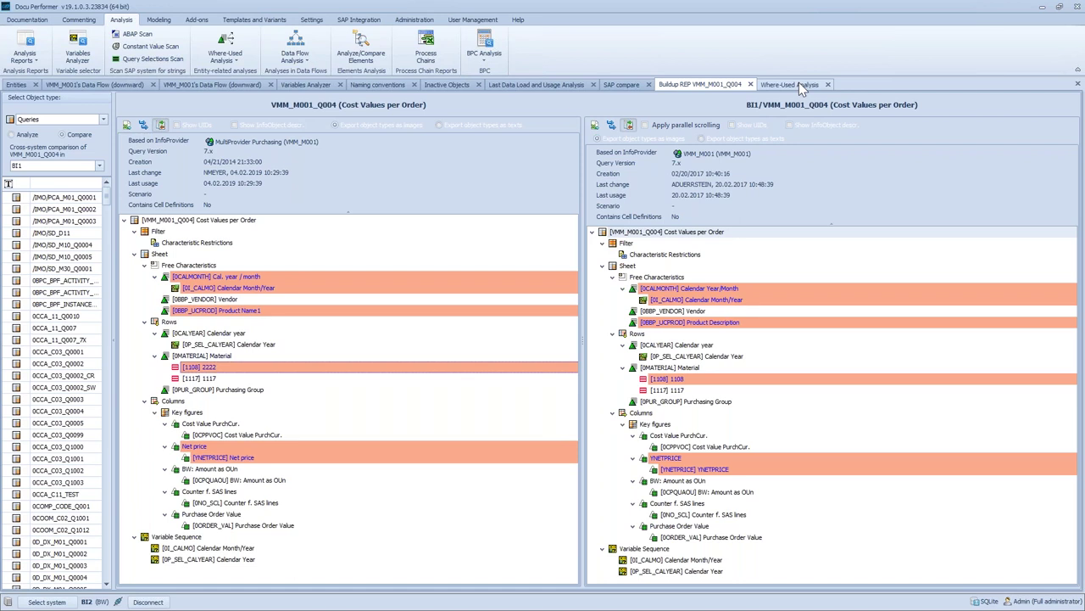
Open the 0CALDAY where-used analysis and scroll through its Usage in Transformations rows
click(810, 88)
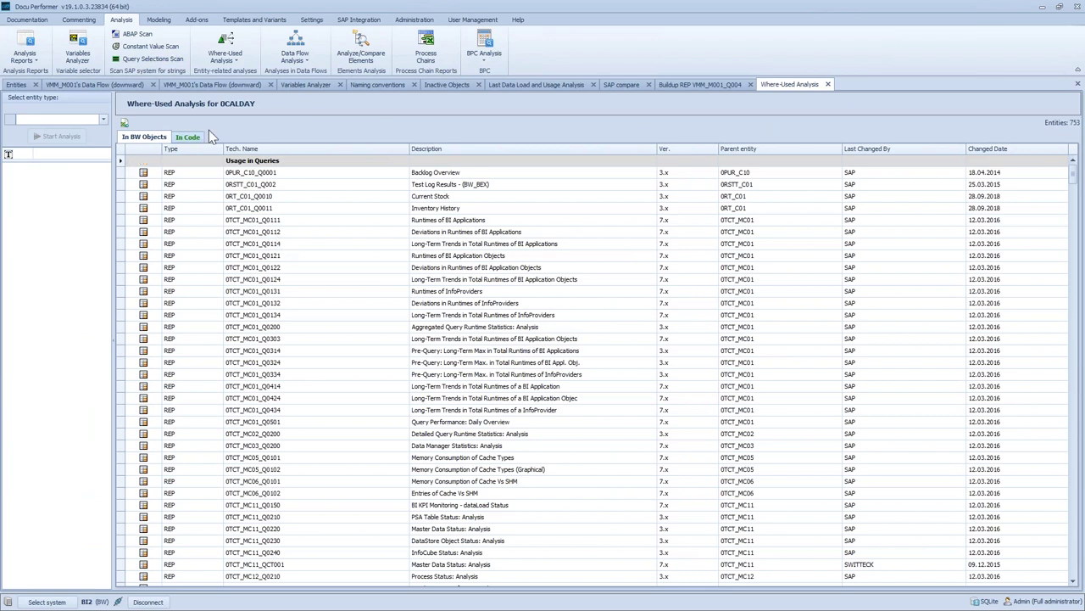
scroll(342, 279, down, 20)
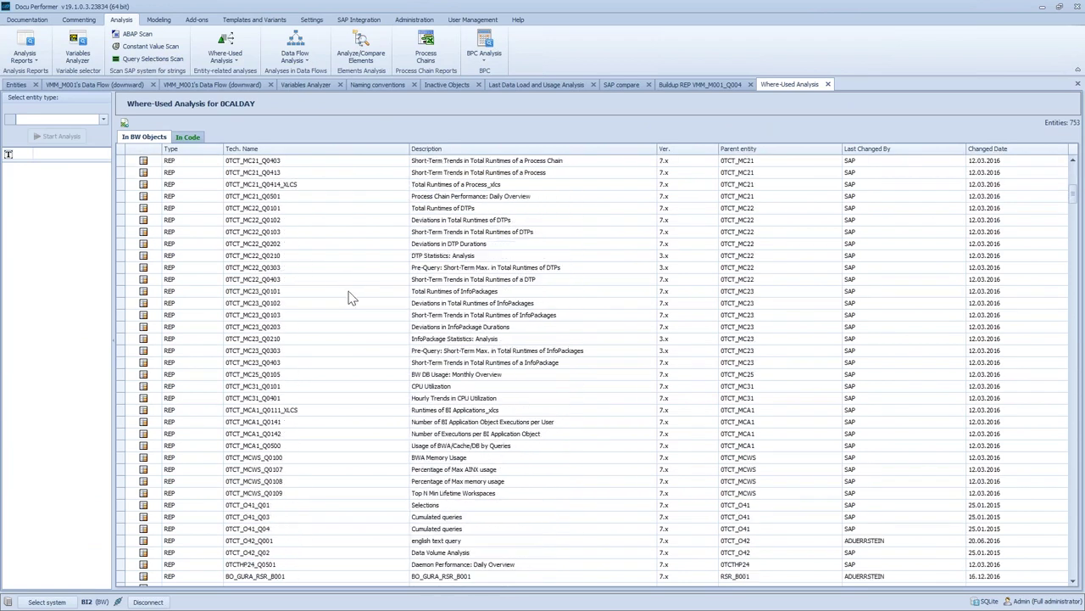
drag(1076, 207, 1072, 244)
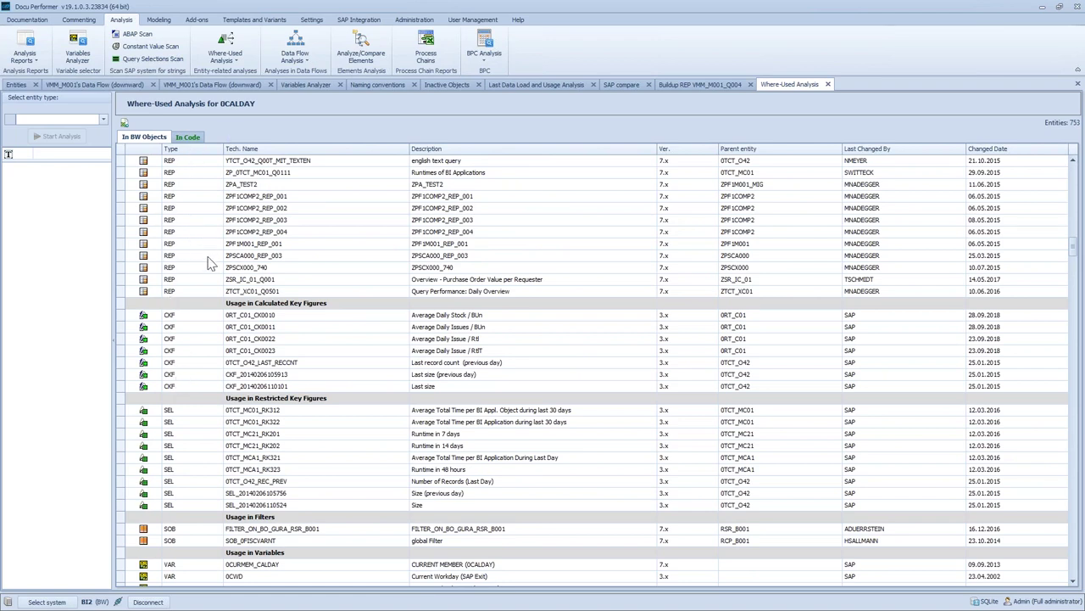
scroll(196, 281, down, 2)
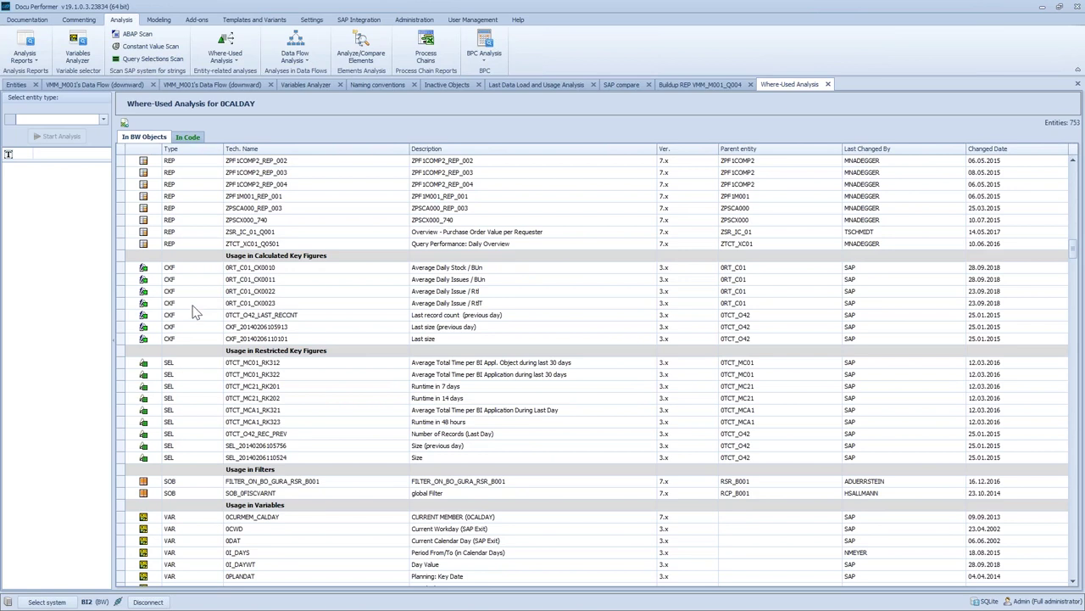
scroll(188, 321, down, 11)
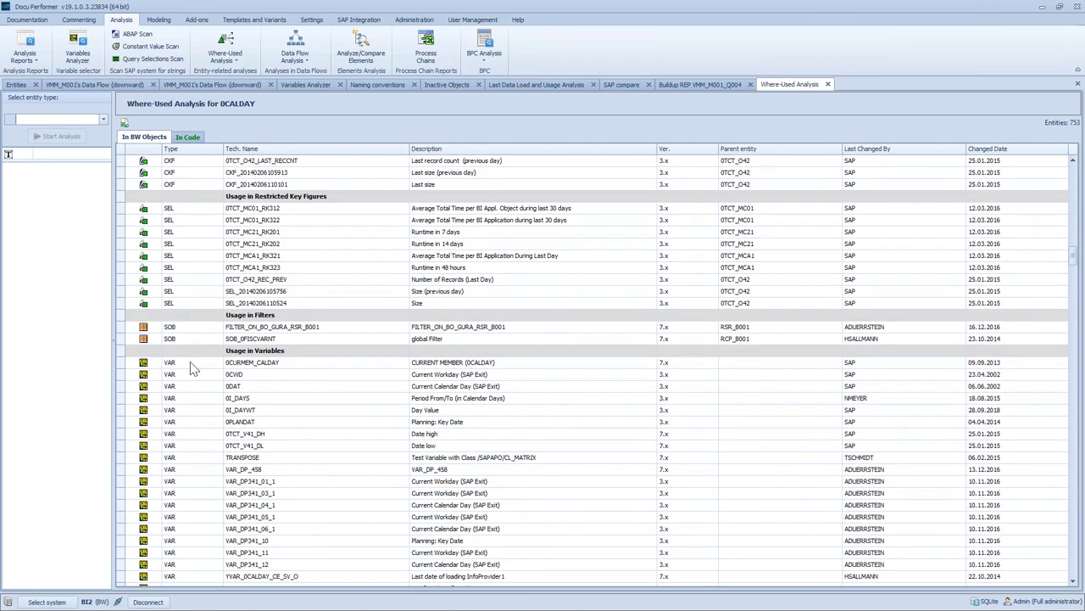
scroll(194, 373, down, 15)
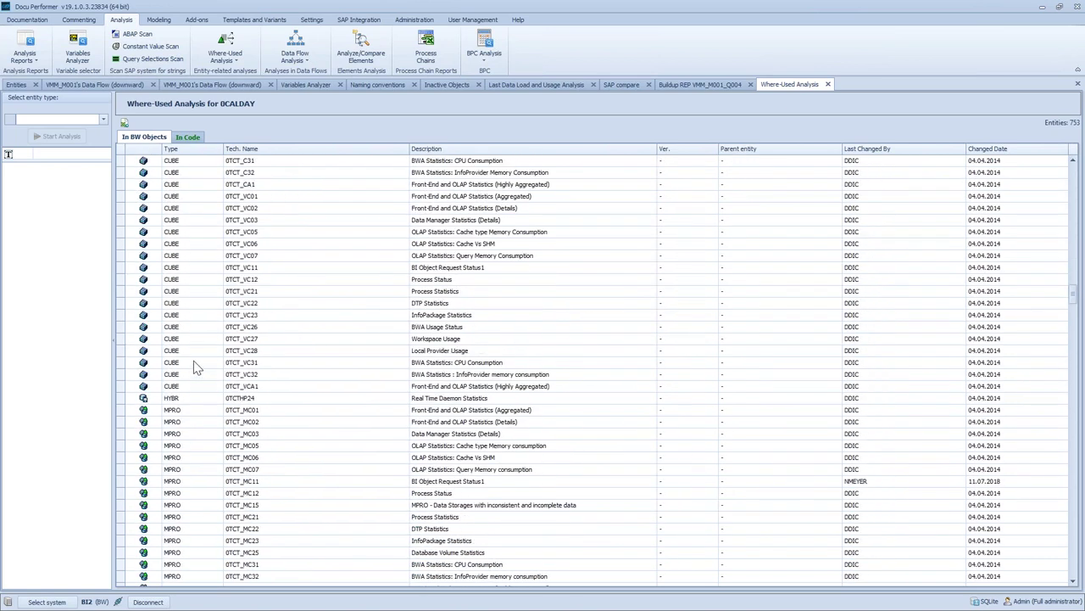
scroll(194, 370, down, 15)
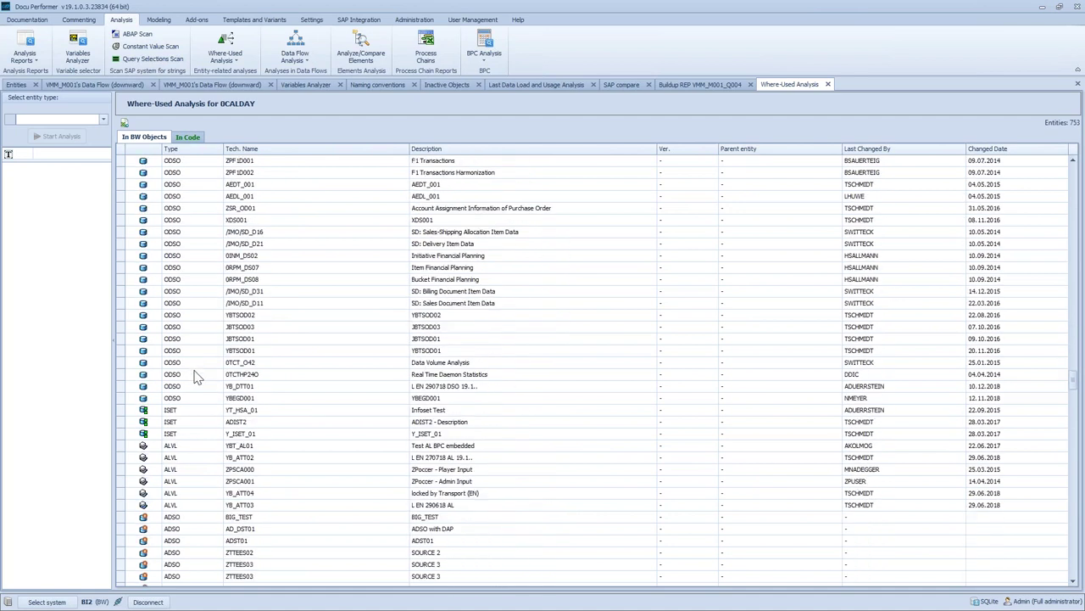
scroll(193, 376, down, 15)
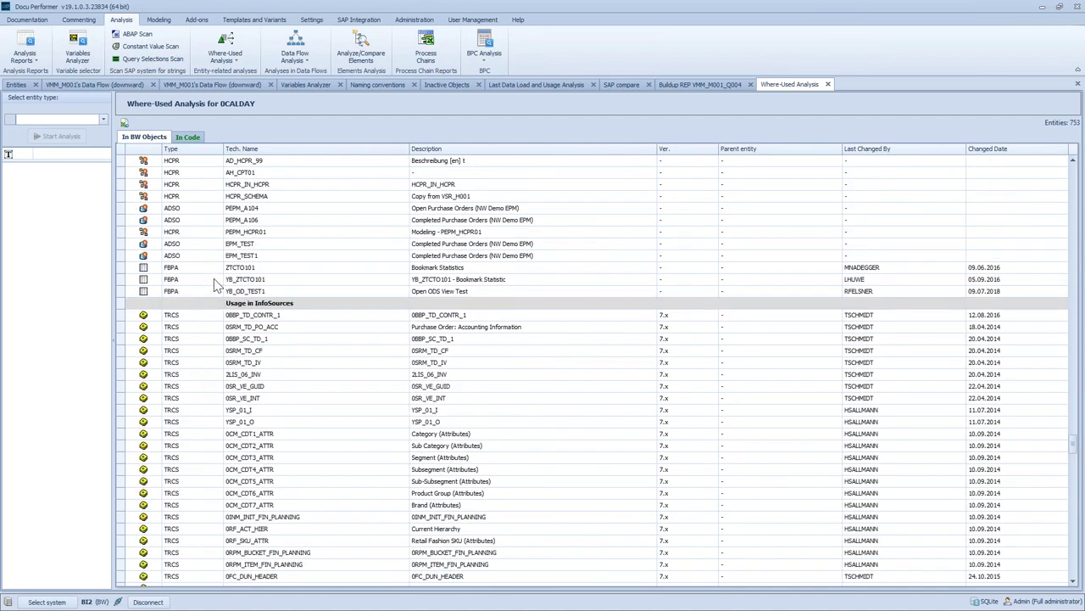
scroll(216, 284, down, 15)
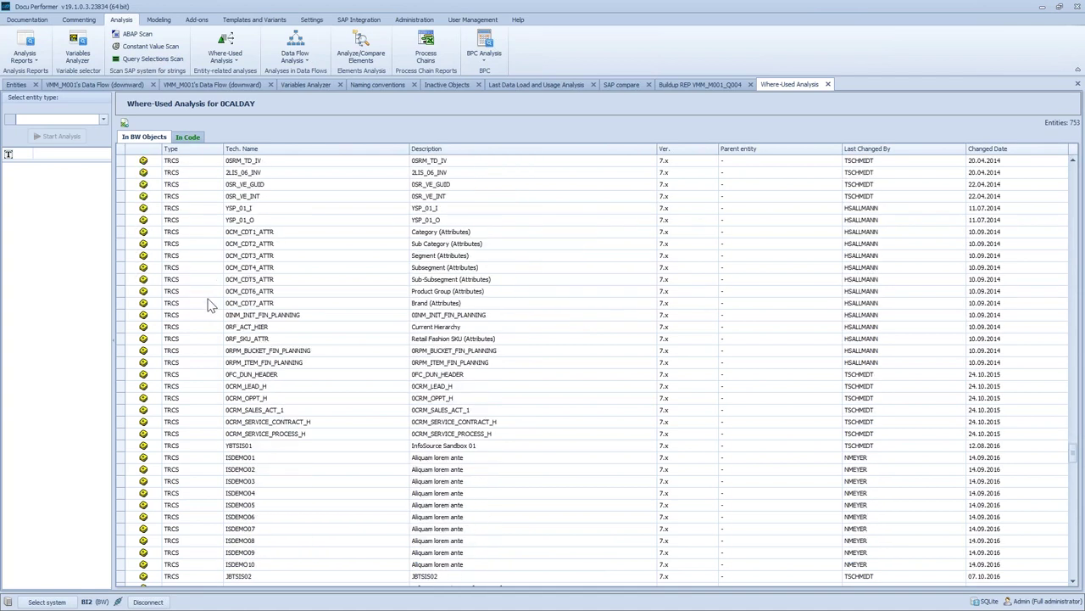
scroll(210, 309, down, 3)
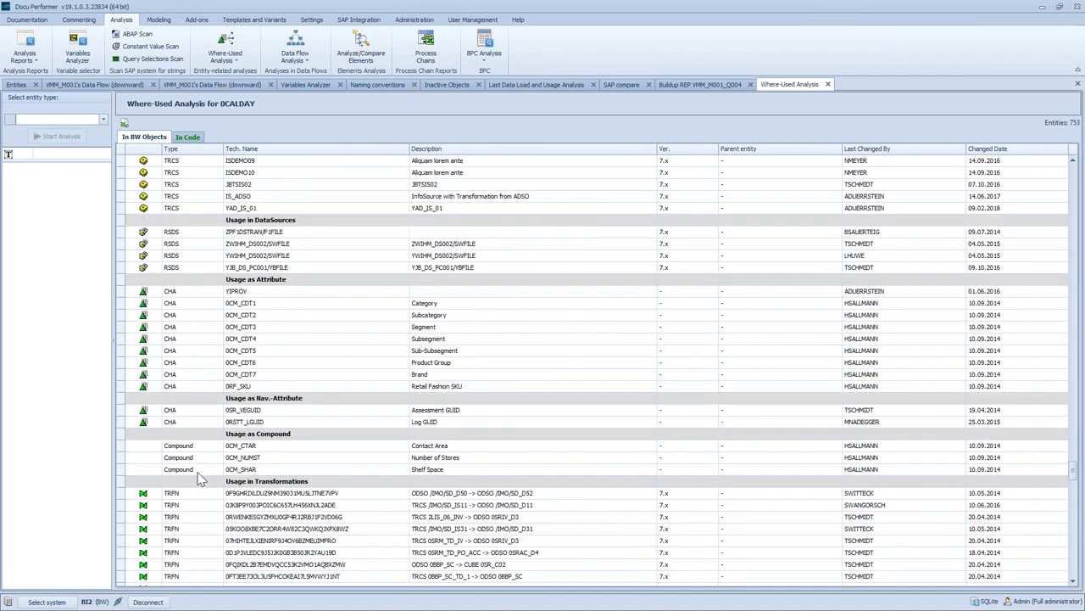
scroll(197, 487, down, 12)
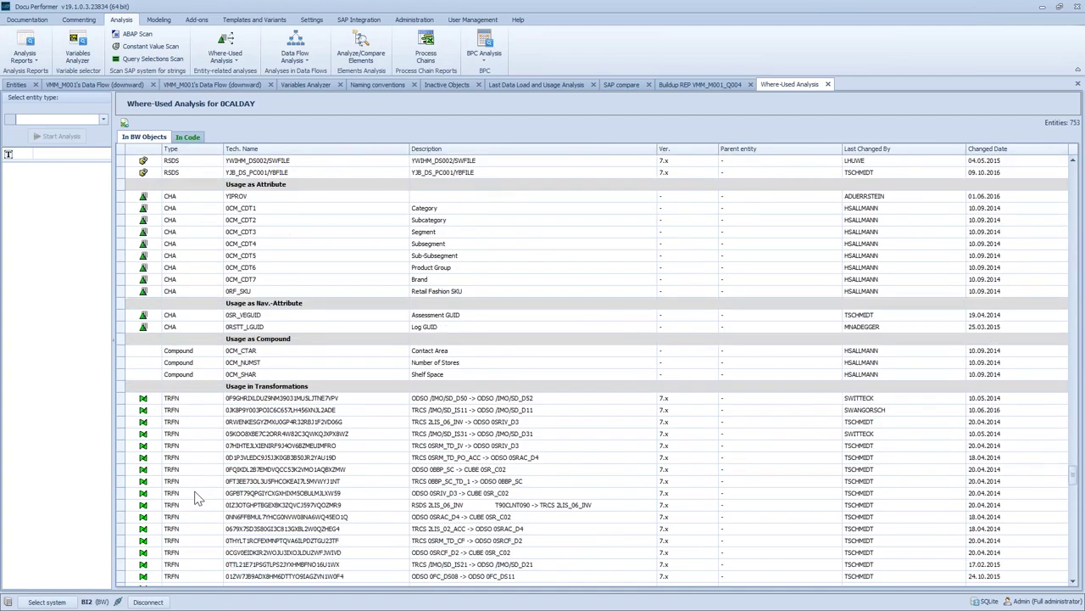
scroll(235, 399, down, 10)
scroll(234, 405, down, 10)
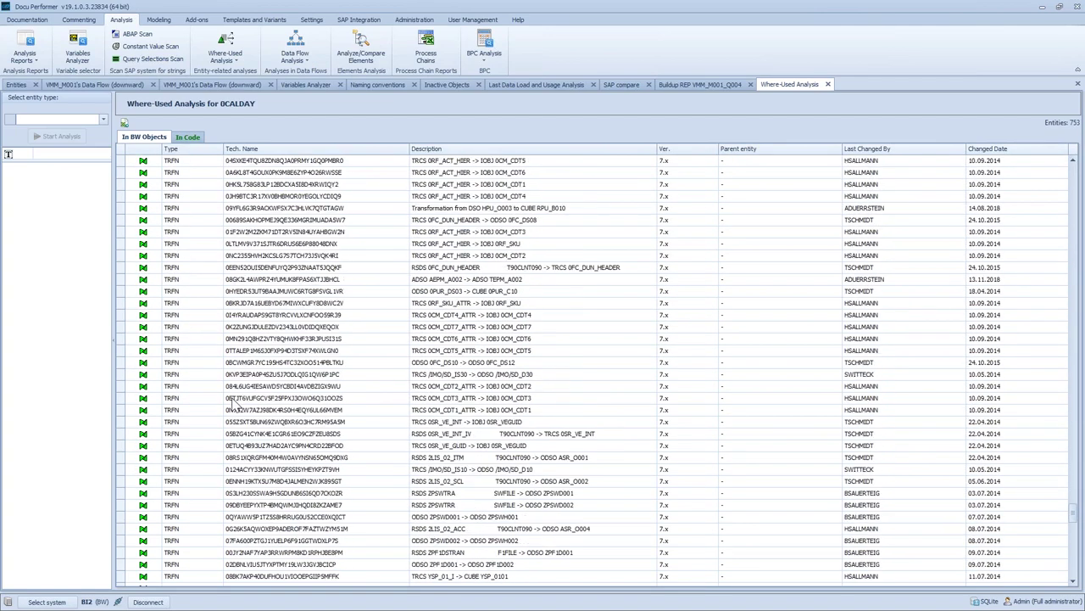
scroll(233, 406, down, 8)
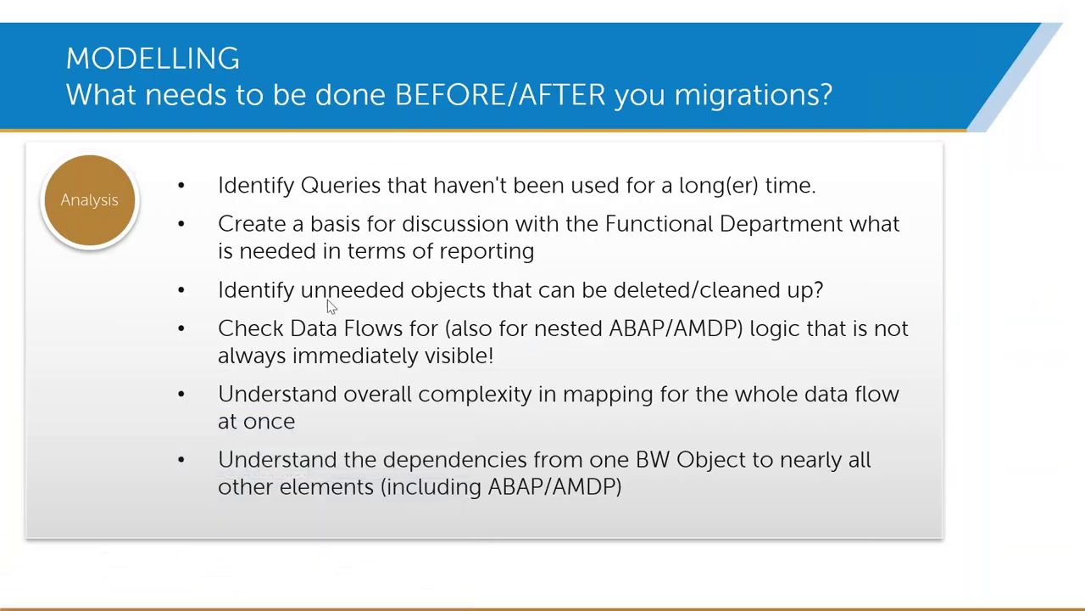
Advance the presentation from the Analysis slide to the Build slide
click(108, 348)
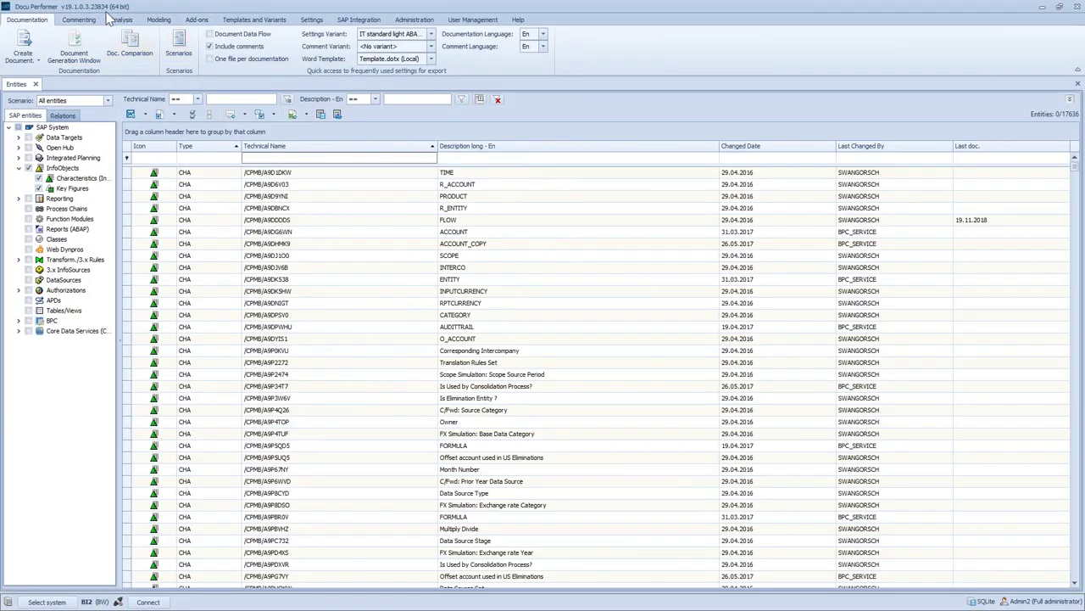
Switch to the Modeling projects list showing the existing SHOWCASE projects
click(158, 20)
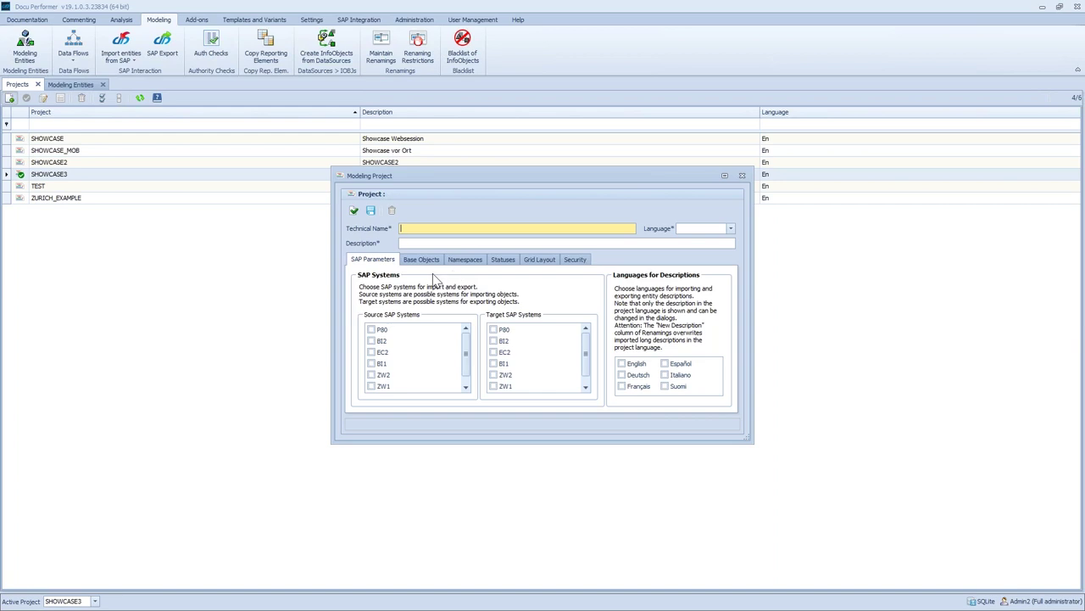
Enter SHOWCASE4 as the new project's technical name and description
drag(419, 174, 335, 234)
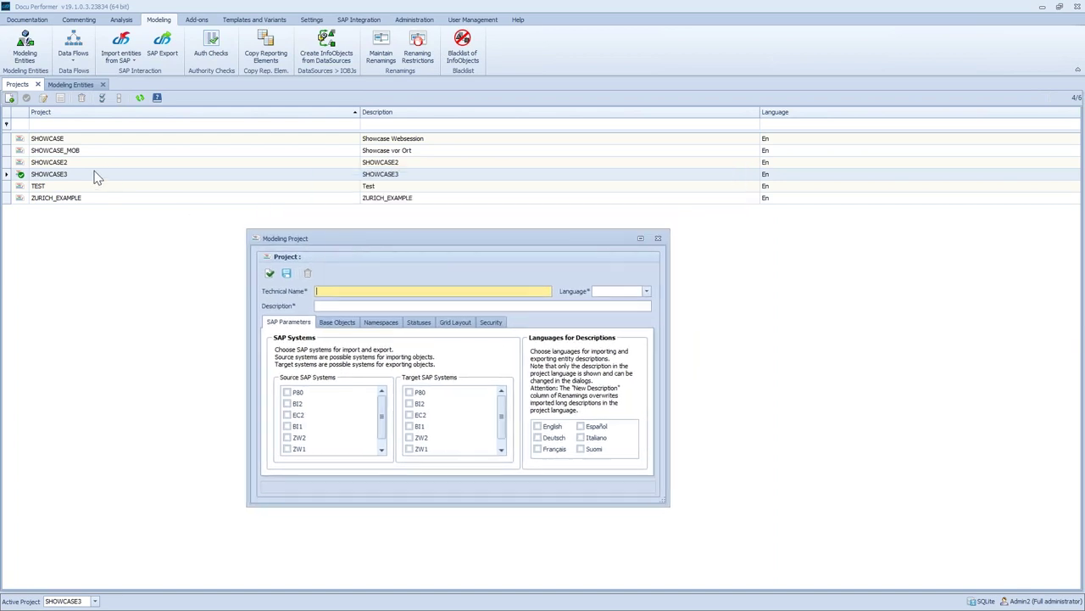
drag(344, 241, 300, 235)
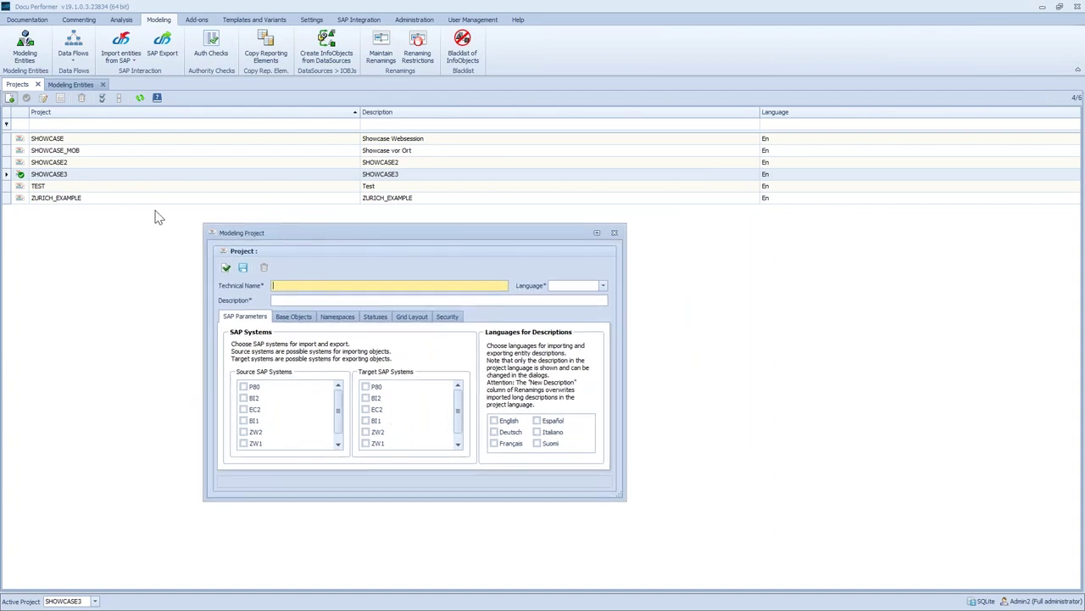
drag(312, 231, 333, 223)
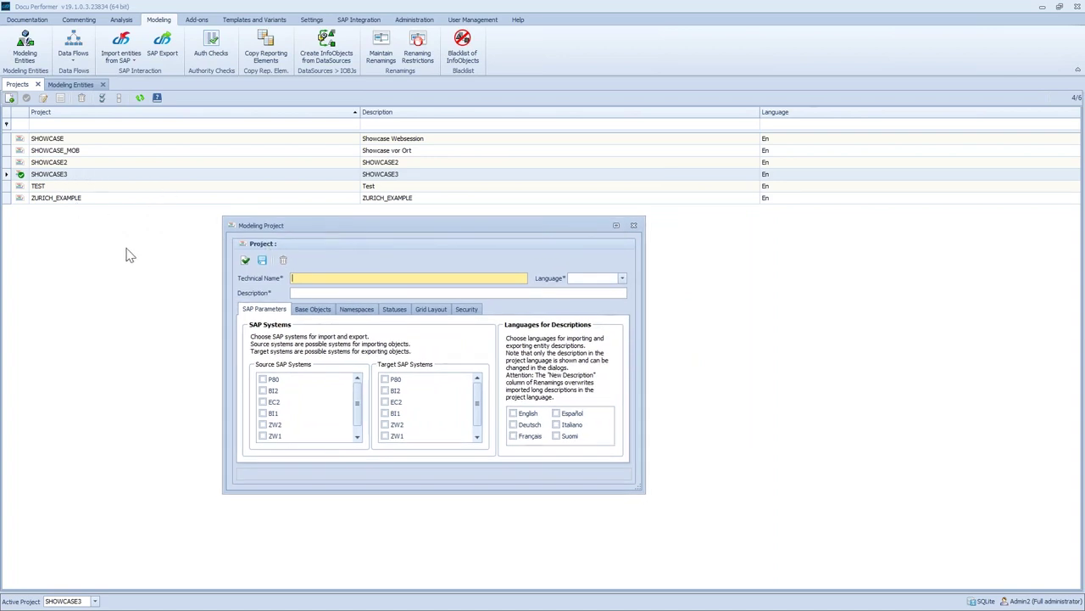
drag(318, 227, 272, 228)
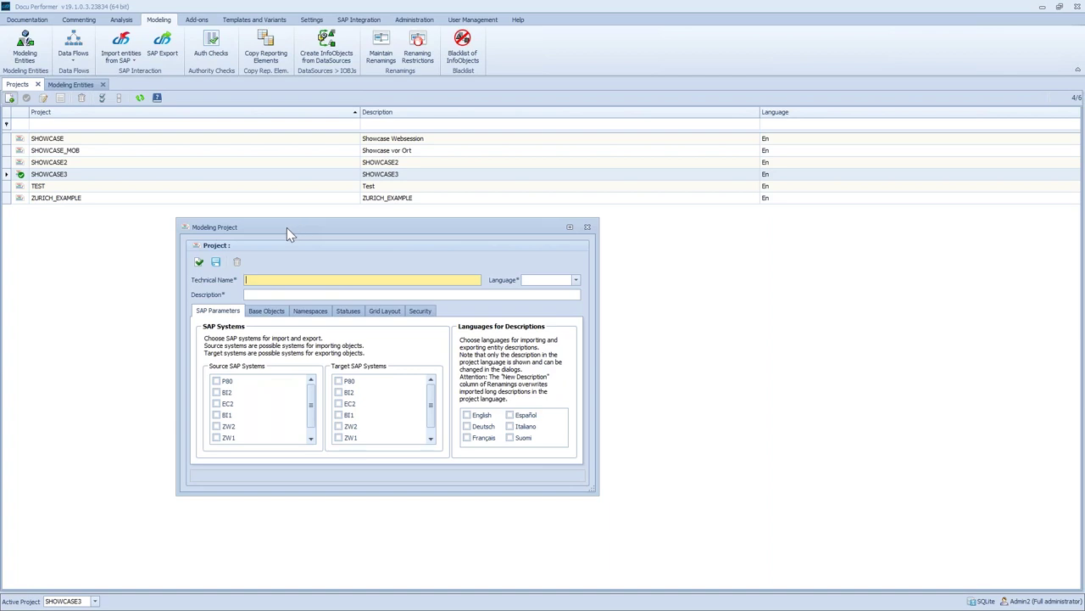
drag(297, 229, 244, 246)
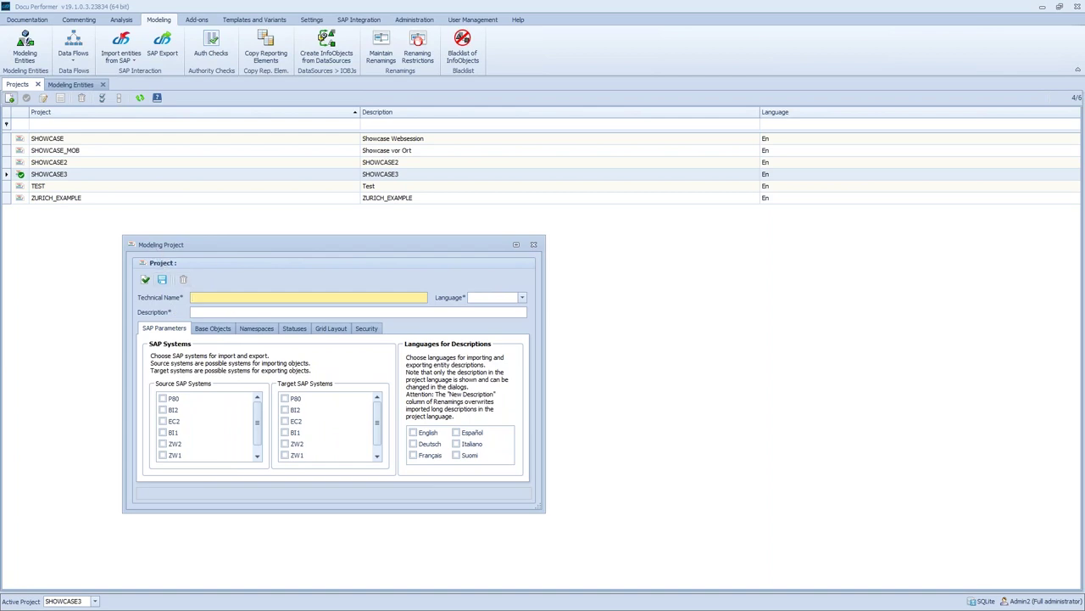
text(SHOWCASE4)
click(201, 311)
text(SHOWCASE4)
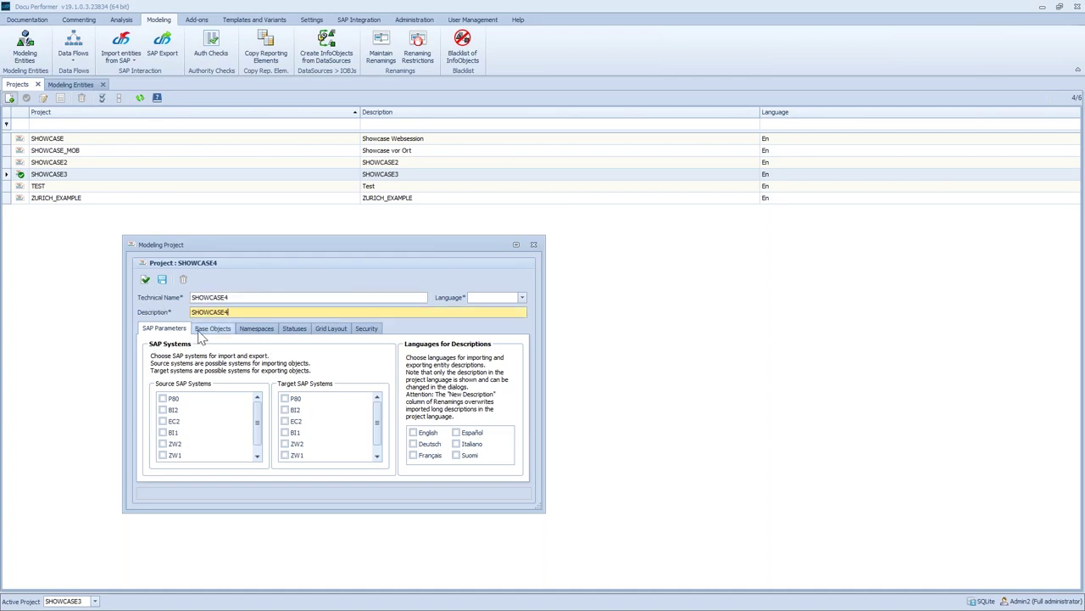
Select BI2 as source and target, English and Deutsch texts, English language, then save
click(162, 410)
click(285, 410)
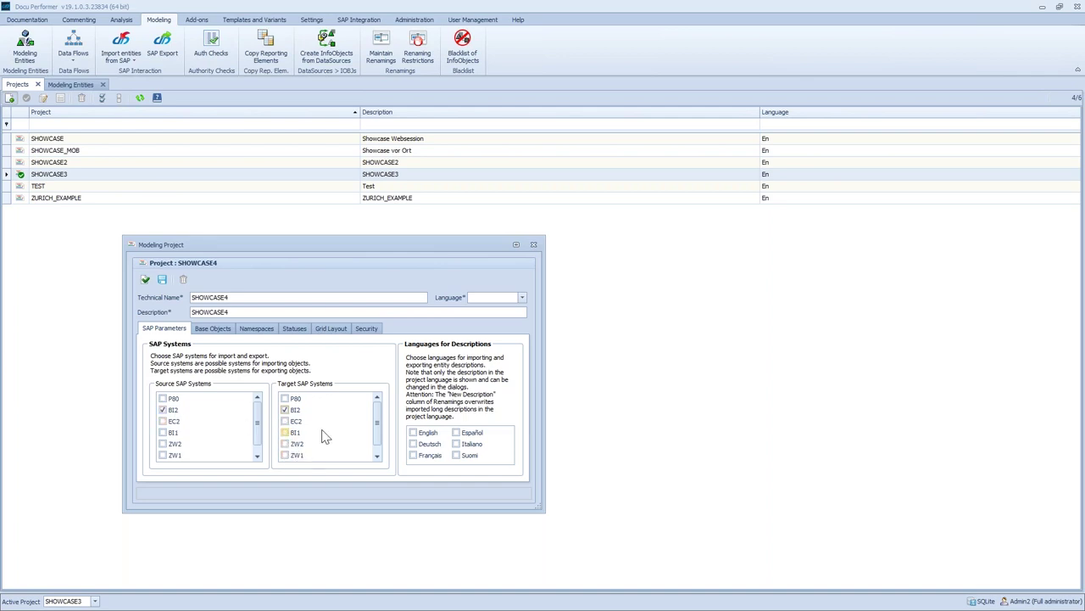
click(413, 433)
click(413, 443)
click(523, 297)
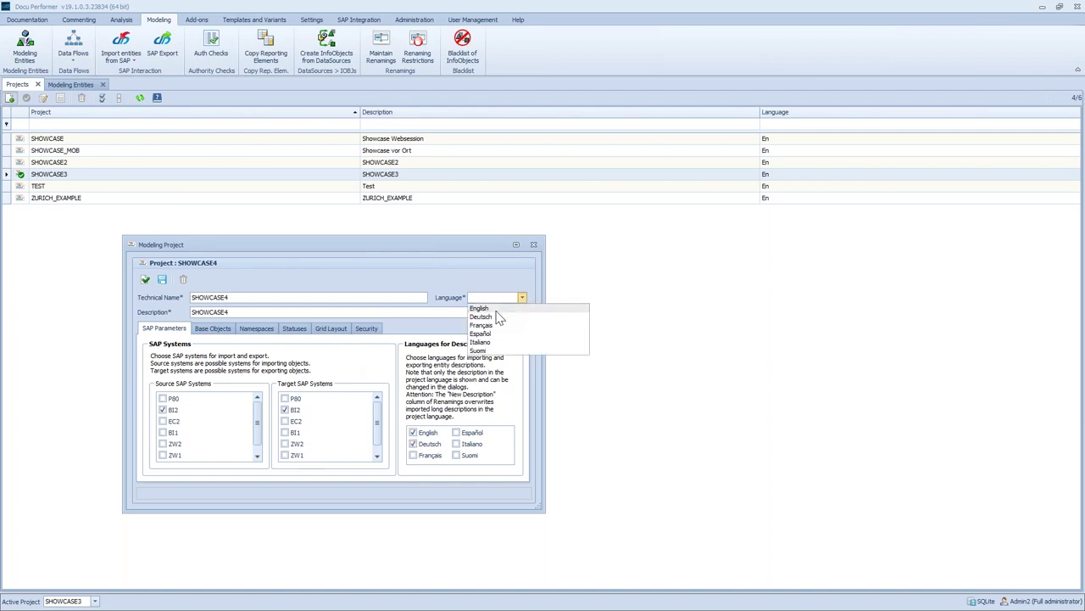
click(495, 308)
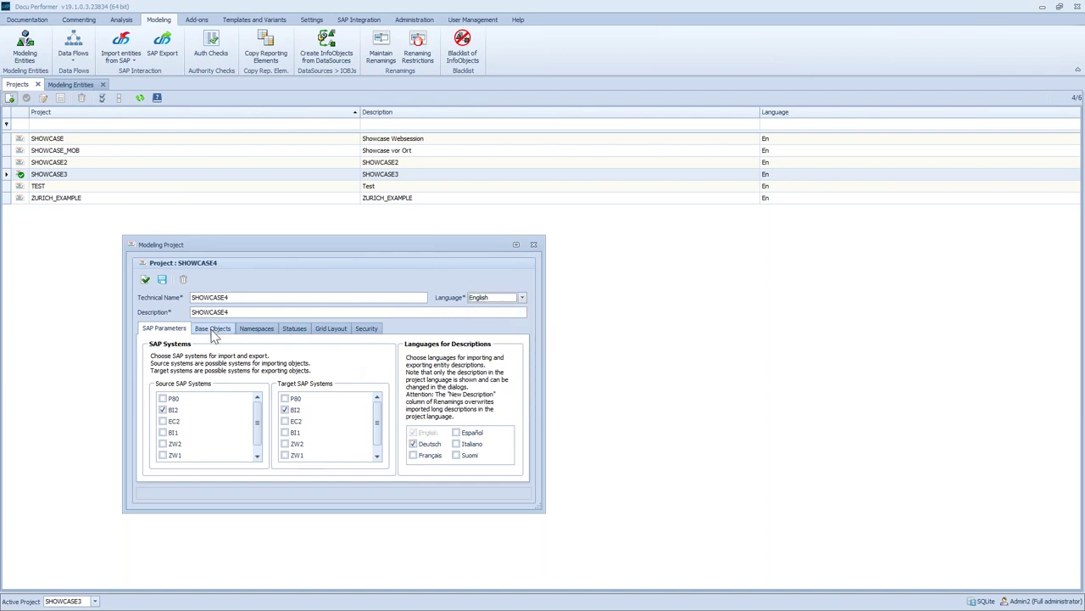
click(164, 279)
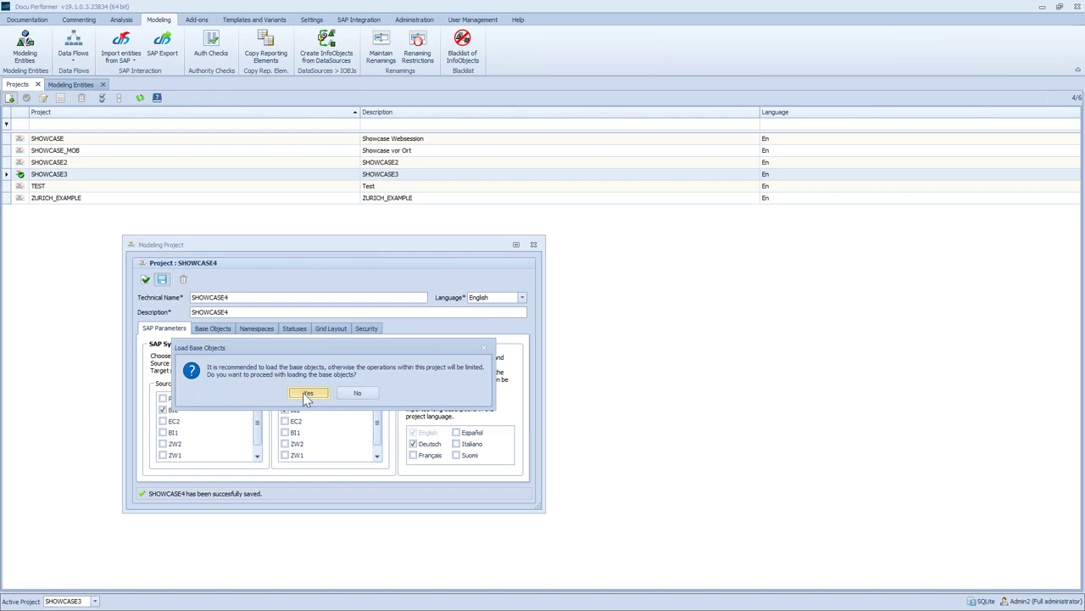
Load base objects from BI2, signing in to SAP BW with the username and password
click(305, 394)
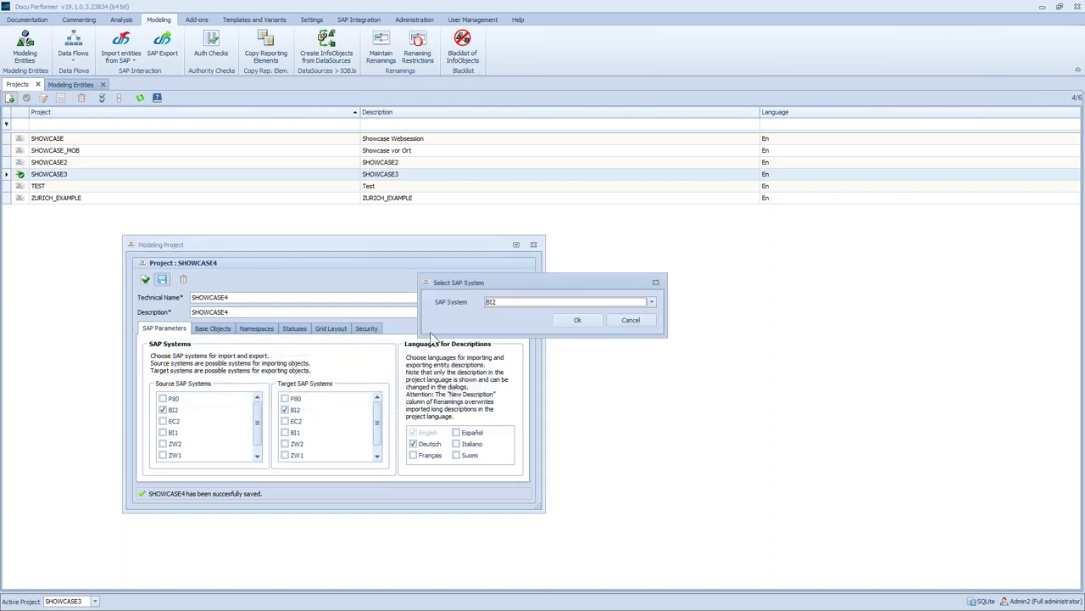
click(562, 322)
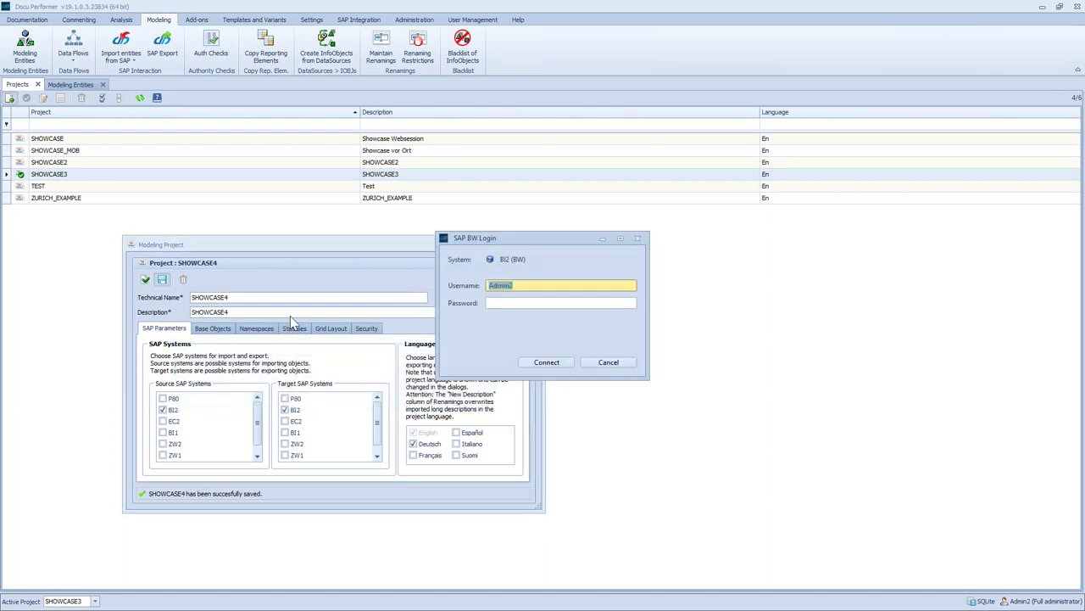
key(Tab)
text(•••••••••••)
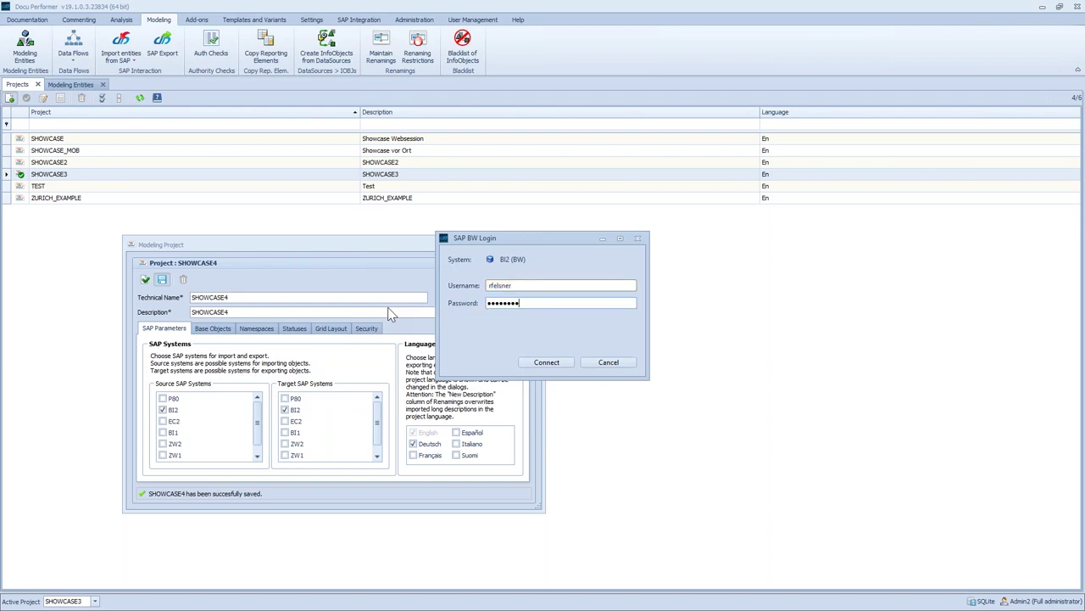
key(BackSpace)
key(BackSpace)
key(BackSpace)
key(BackSpace)
key(BackSpace)
key(BackSpace)
key(BackSpace)
key(BackSpace)
key(BackSpace)
key(BackSpace)
key(BackSpace)
text(•••••••••)
key(Return)
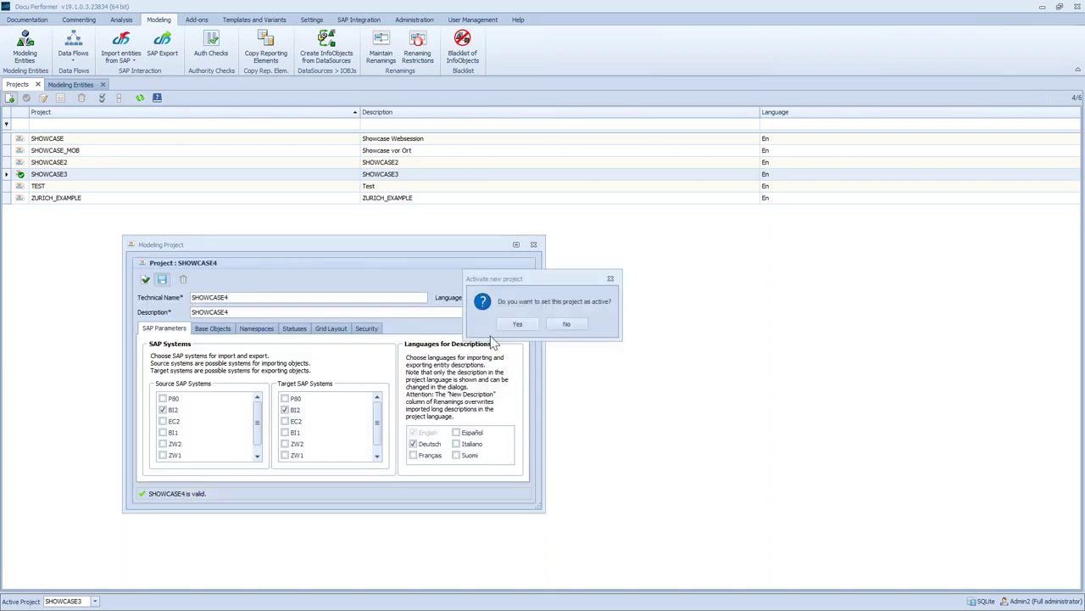
drag(517, 279, 492, 196)
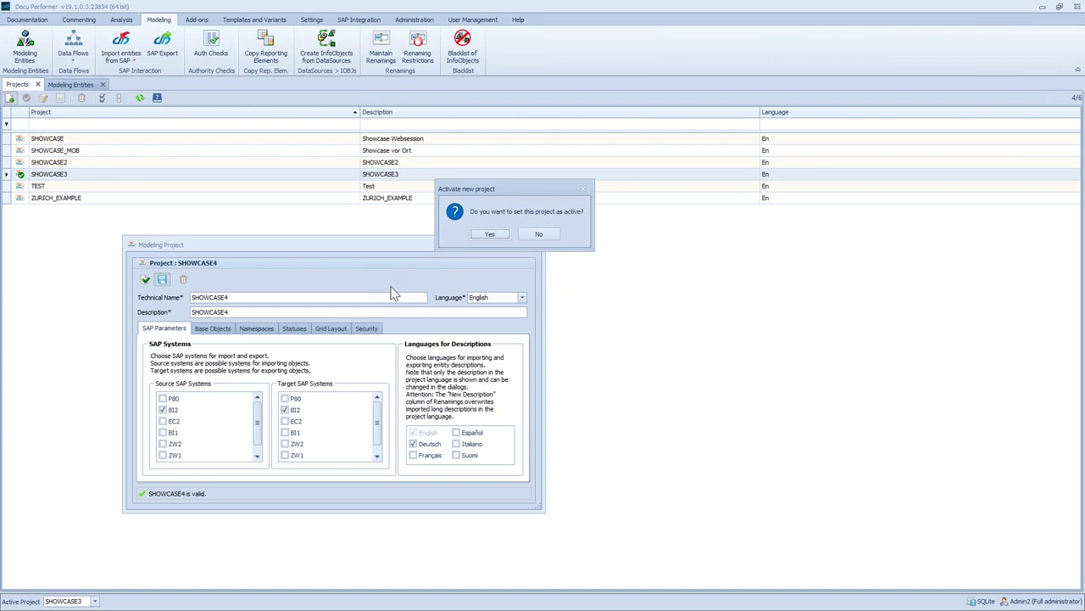
Activate SHOWCASE4, show its Modeling Entities, and expand the Import entities from SAP choices
click(492, 234)
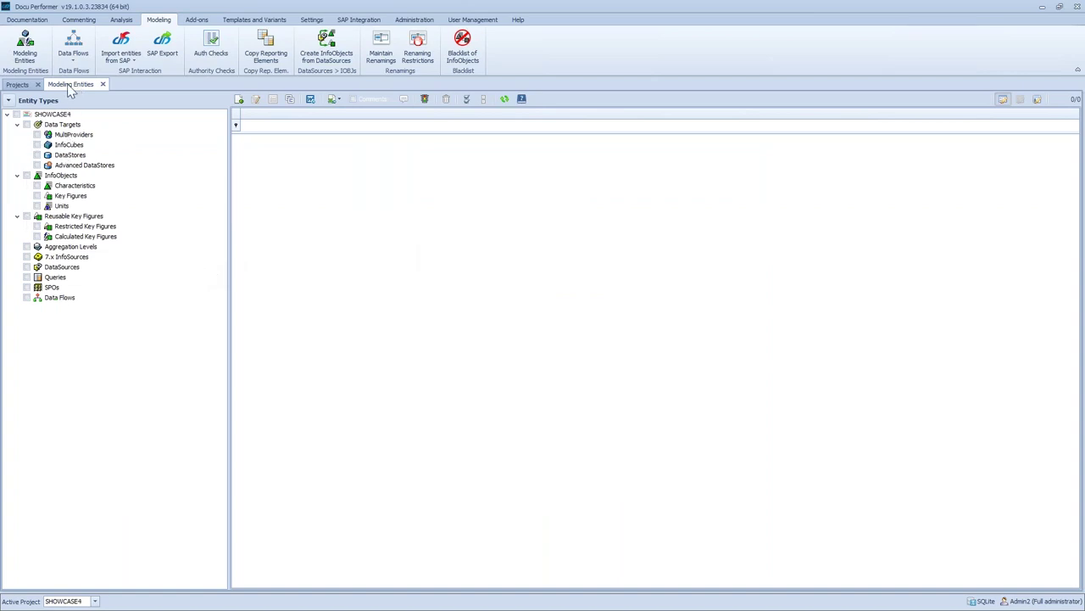
click(27, 20)
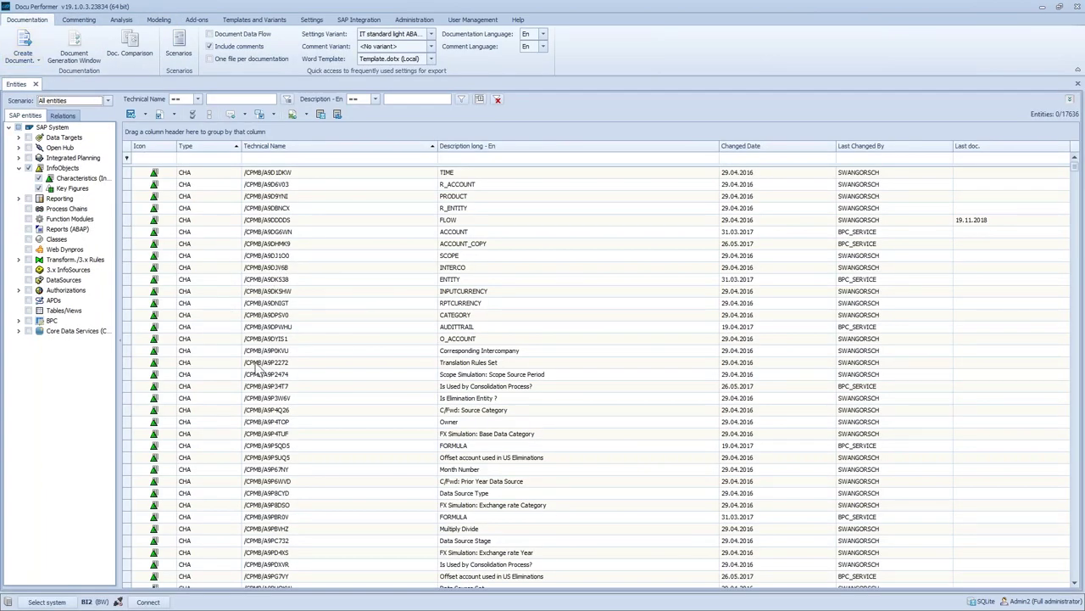
click(158, 21)
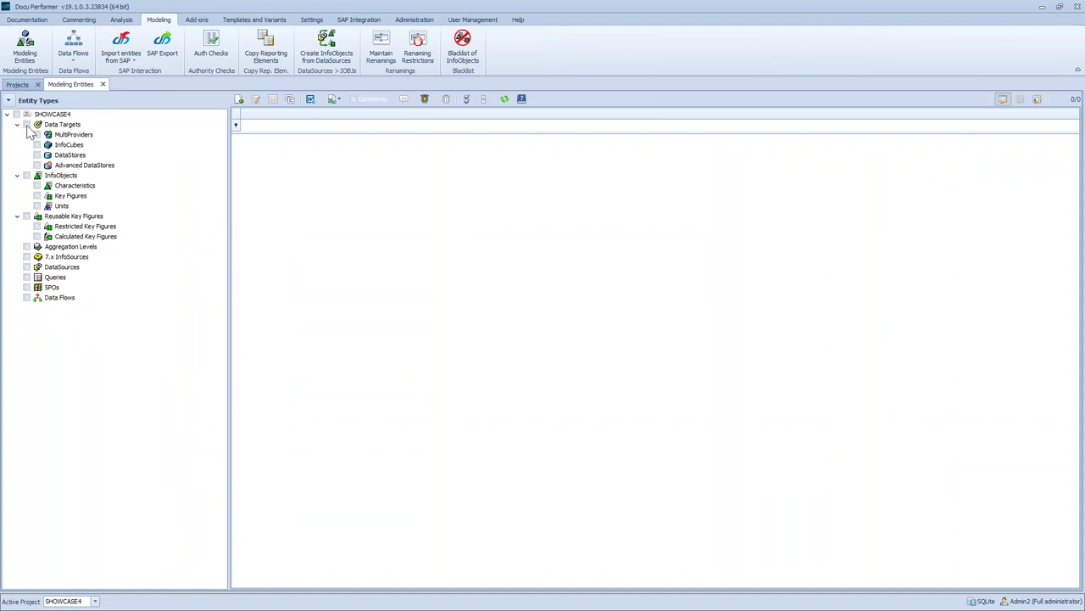
click(16, 114)
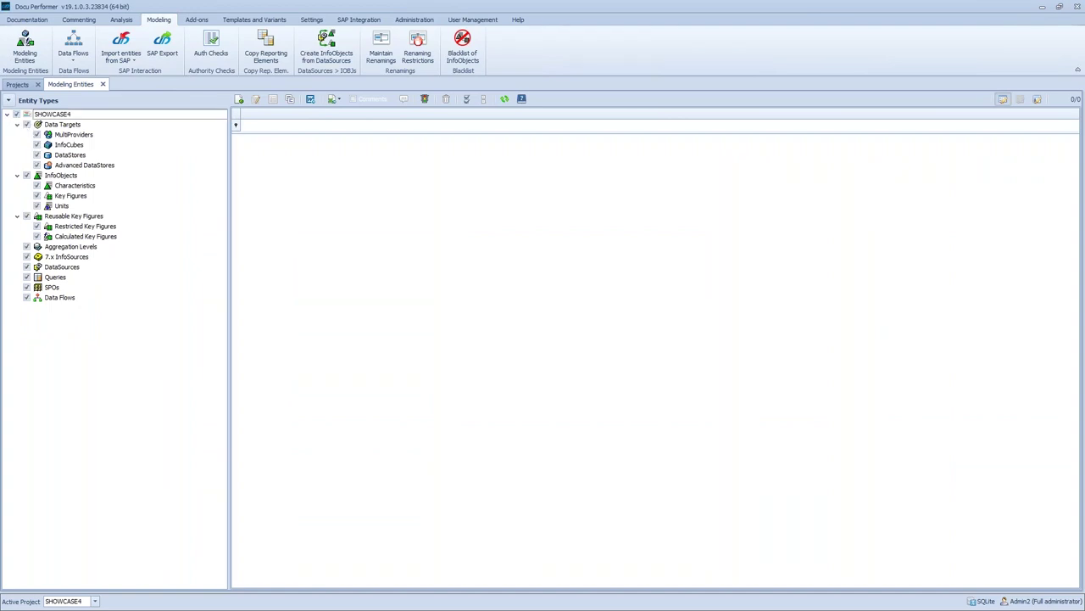
click(16, 113)
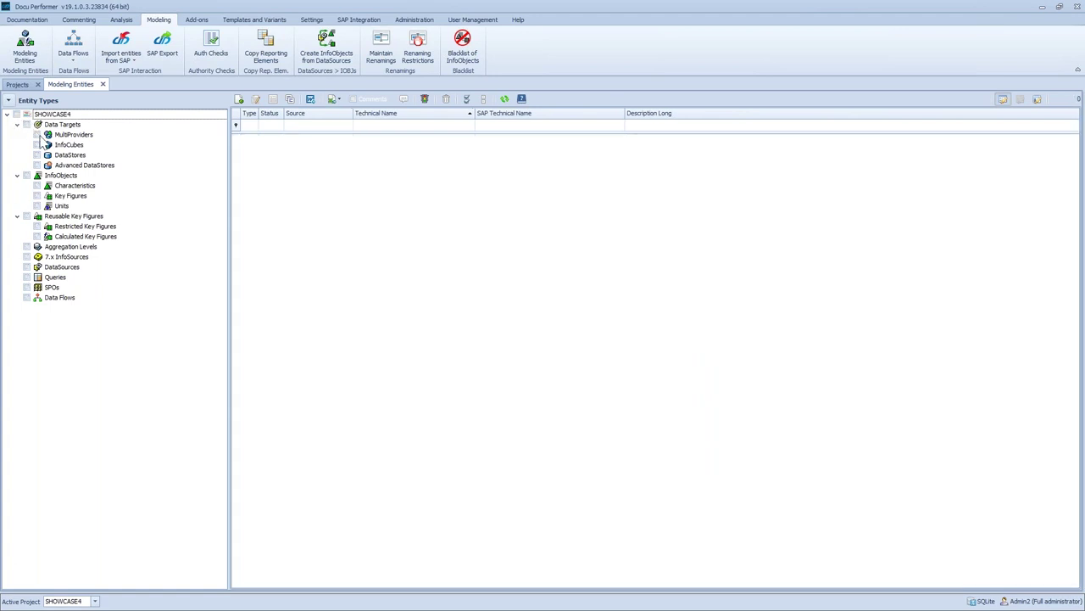
click(128, 59)
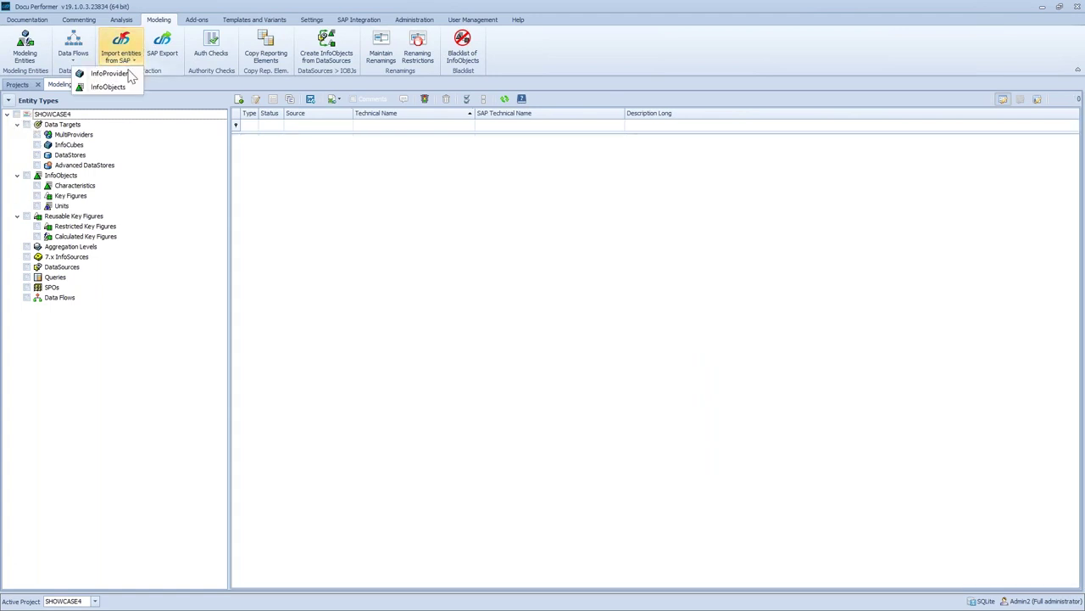
Filter InfoProvider SAP Import to 0EPM_C01, keep version A, and queue it for import
click(118, 74)
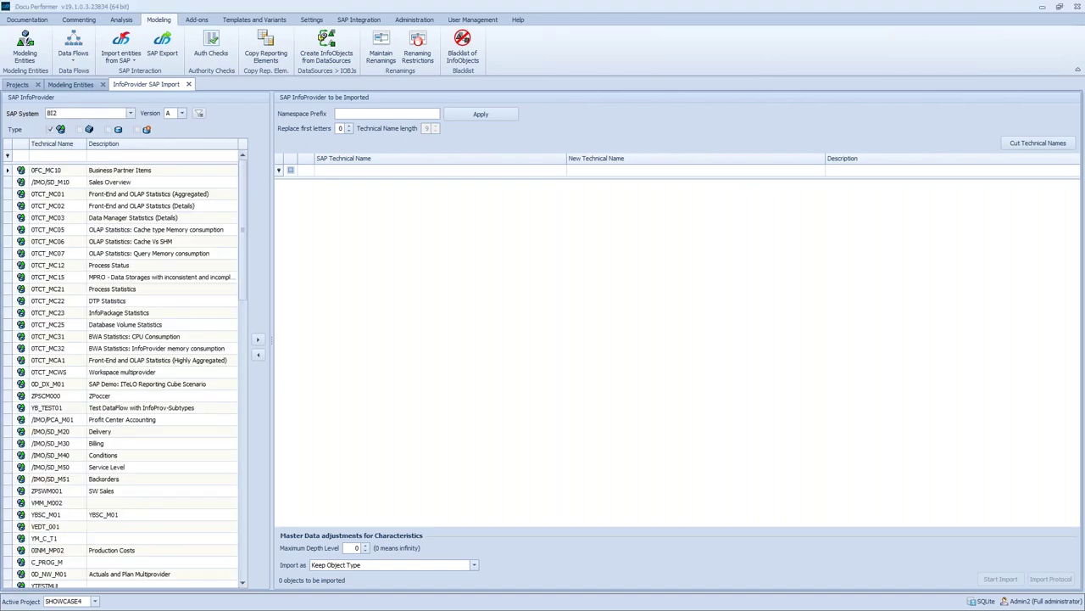
click(63, 156)
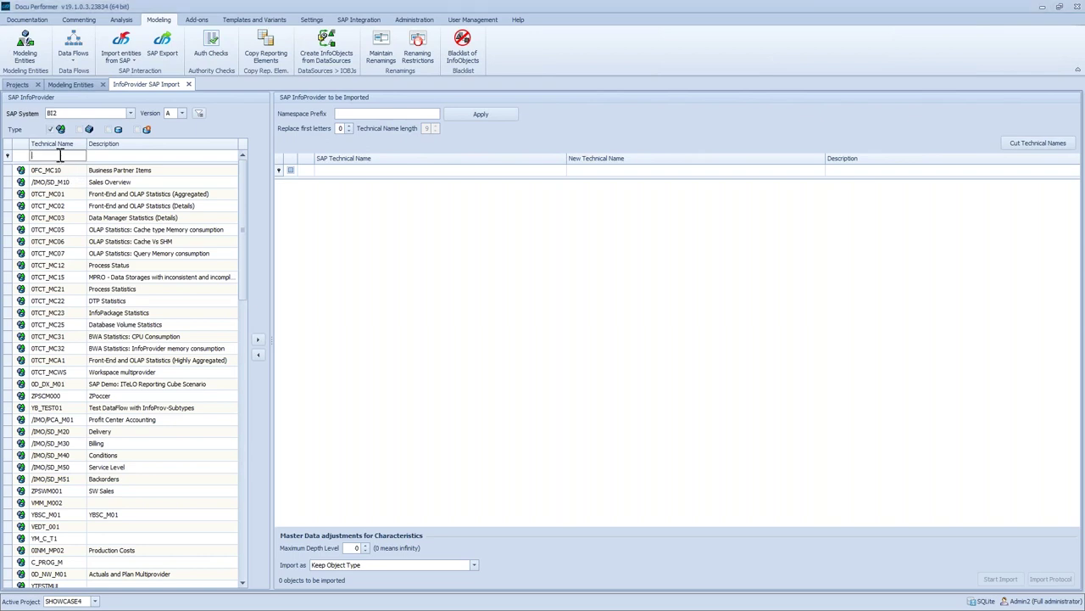
text(0EPM_C01)
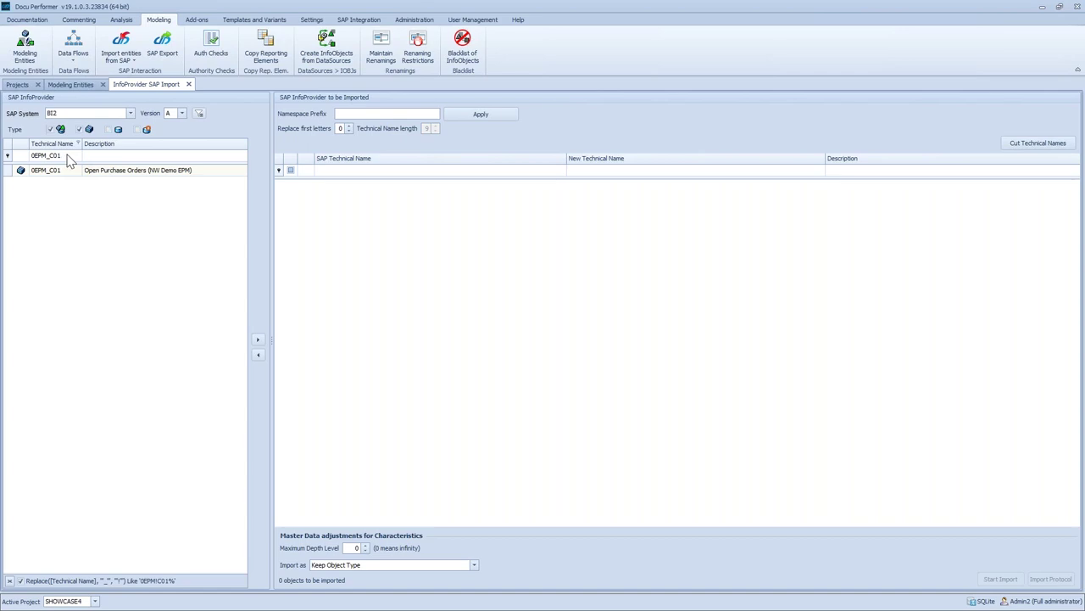
click(182, 114)
click(211, 137)
click(59, 173)
click(259, 341)
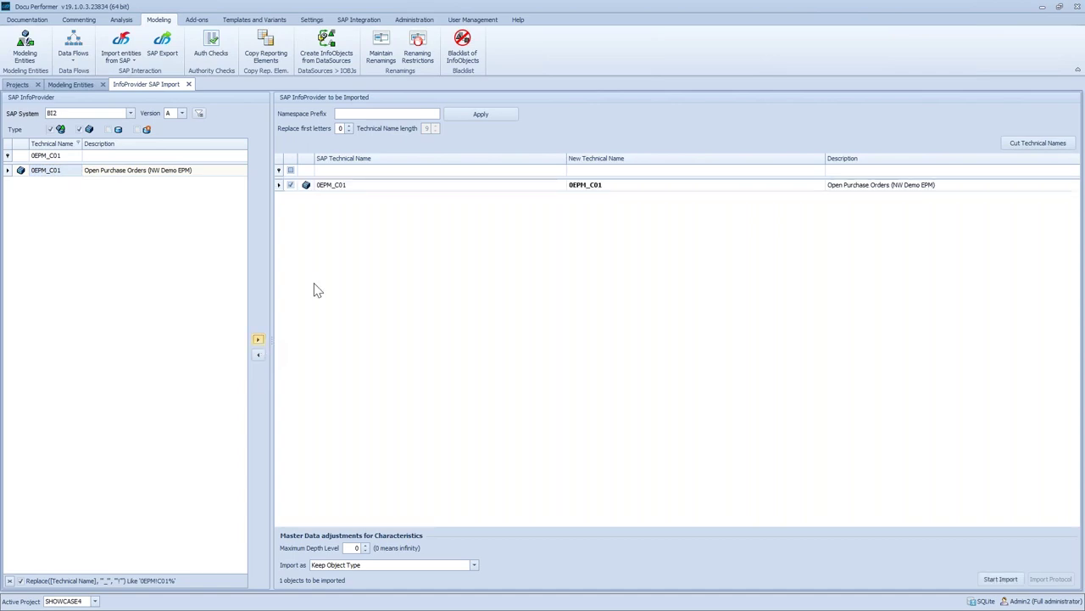
Set 0EPM_C01's new technical name to PEPM_A500, importing it as an Advanced DataStore
click(367, 186)
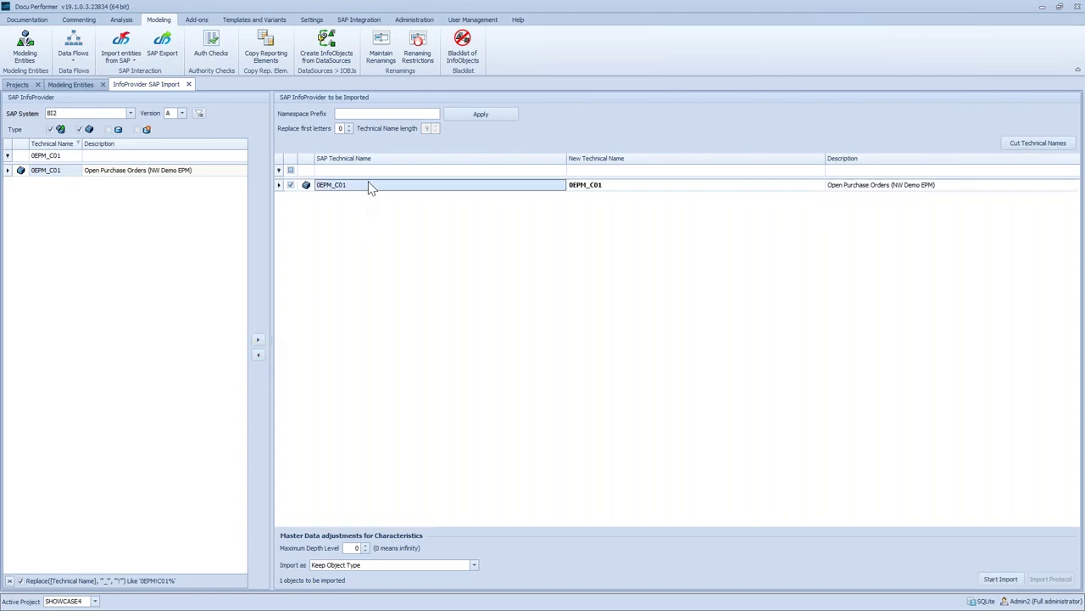
click(577, 187)
click(576, 185)
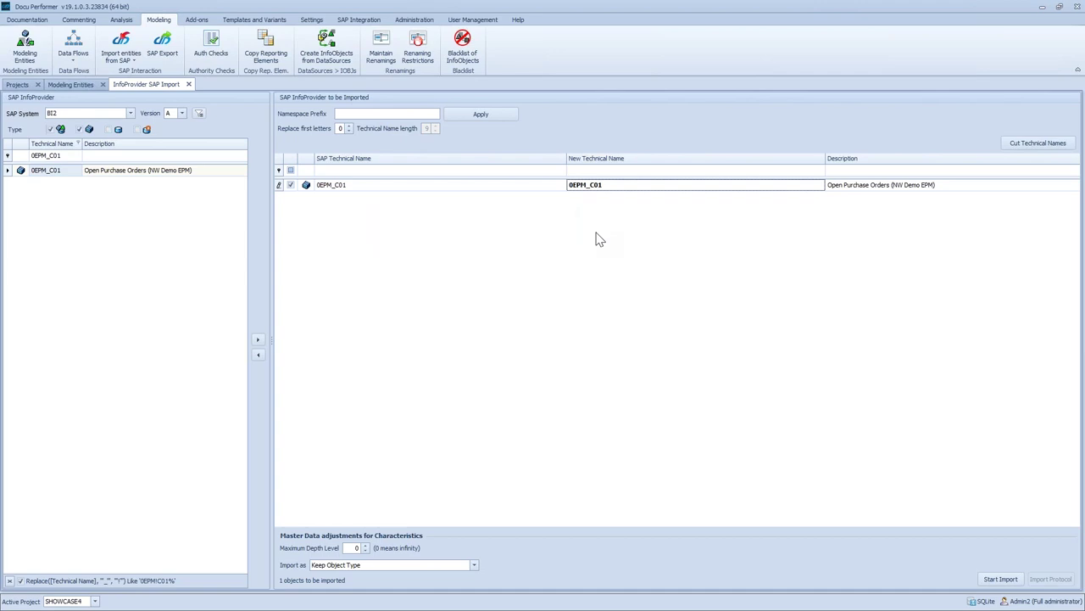
click(628, 184)
text(PEPM_A500)
click(348, 565)
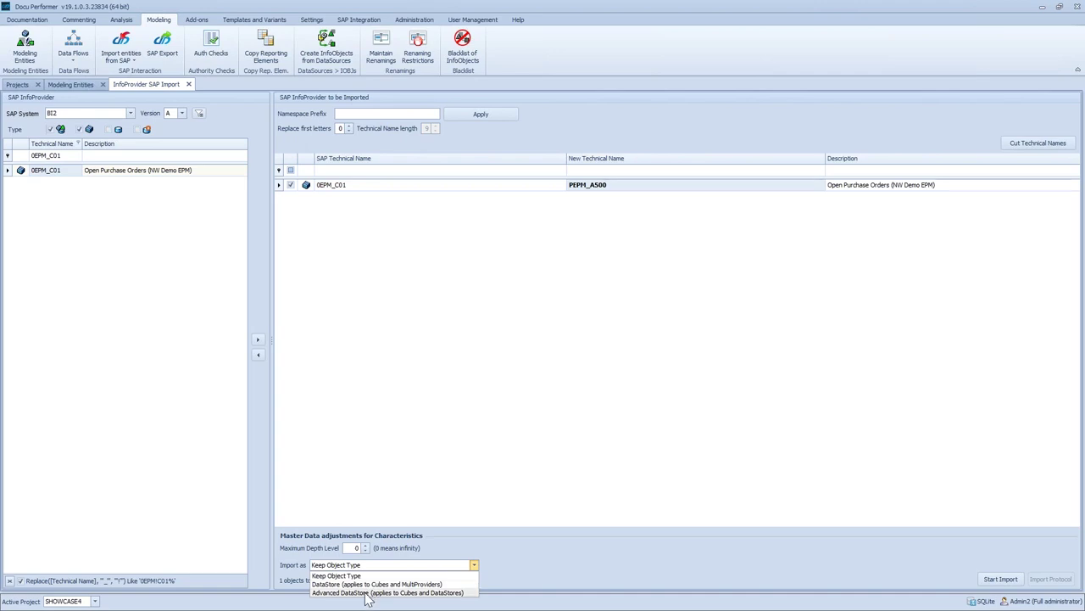
click(367, 592)
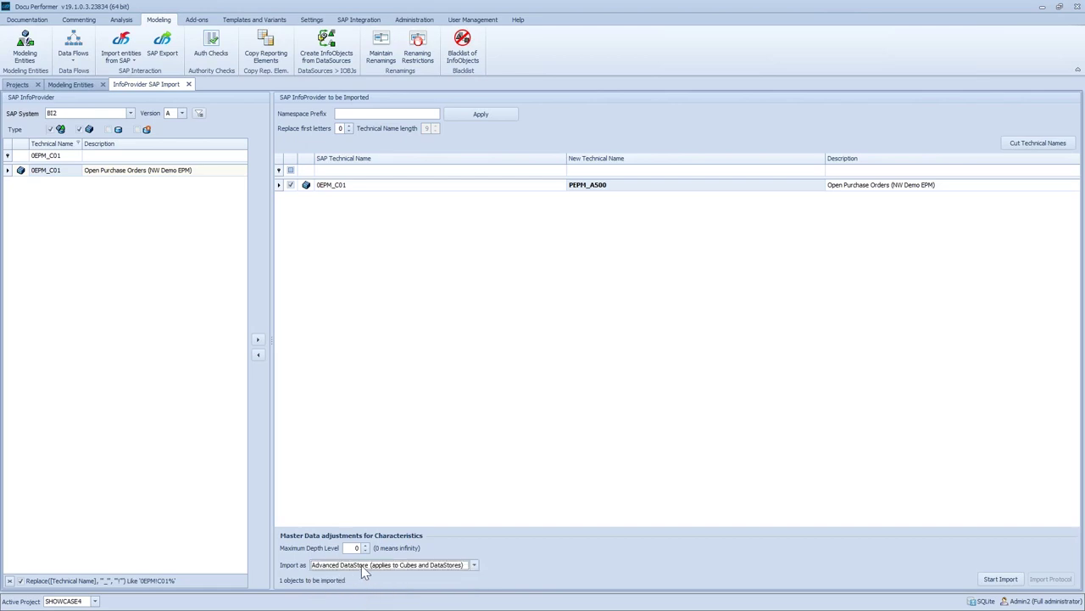
Set the maximum depth level to 0 and start importing PEPM_A500
click(350, 548)
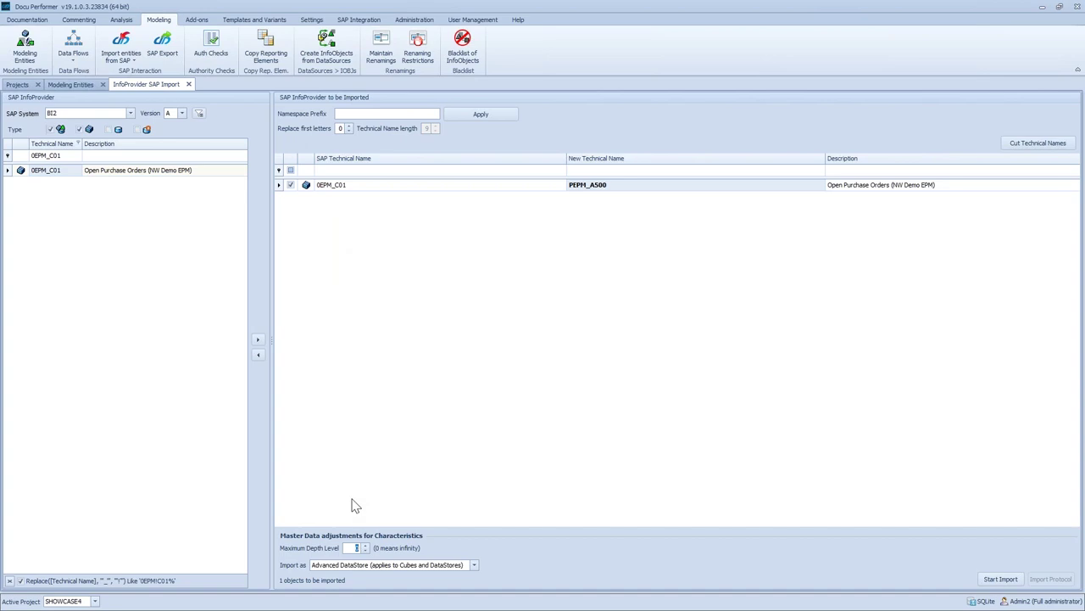
click(357, 549)
click(1000, 580)
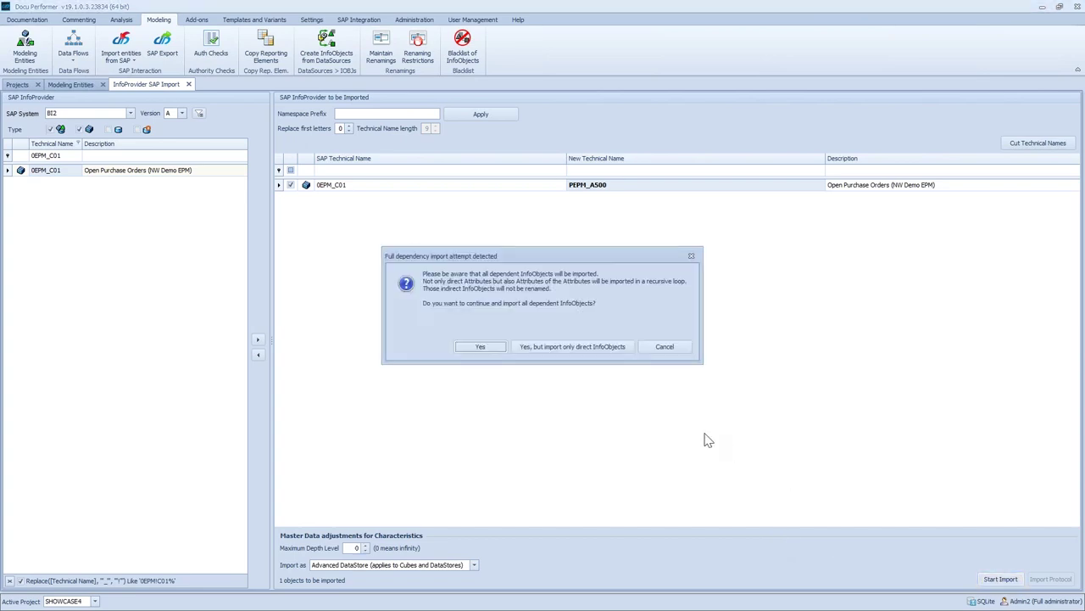
Import PEPM_A500 with all dependent InfoObjects, then open the imported Advanced DataStore
click(480, 350)
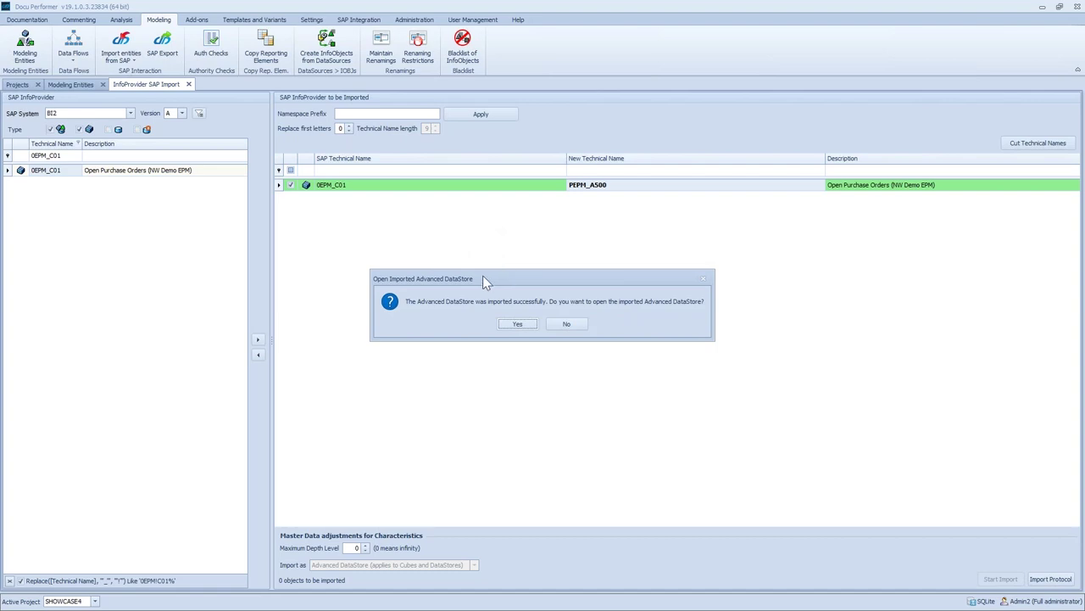
click(516, 323)
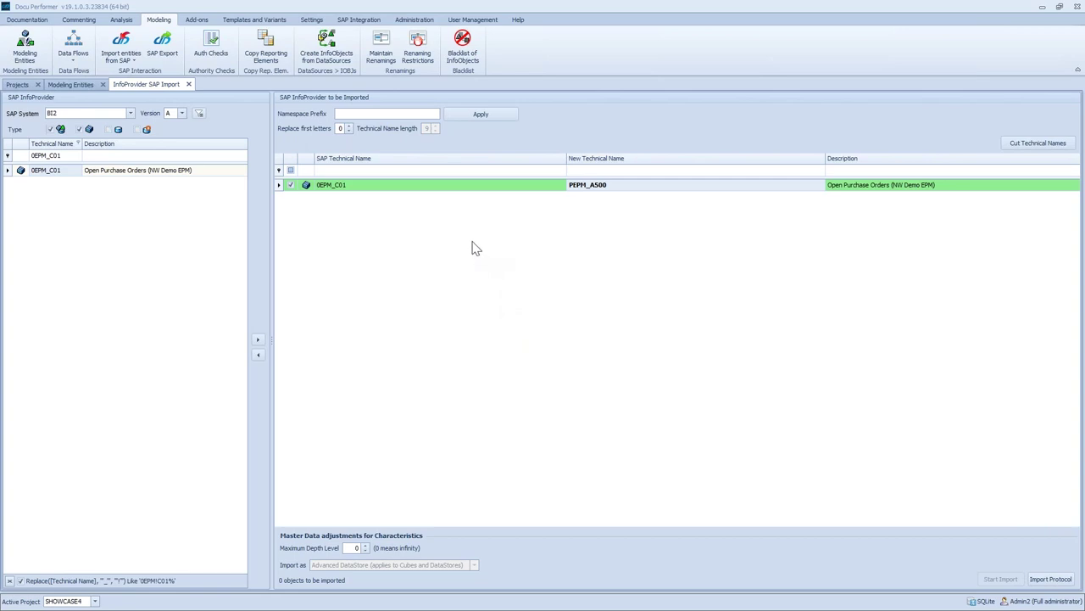
For PEPM_A500's included InfoObjects, enter namespace prefix P replacing 1 first letter
click(627, 248)
drag(510, 162, 517, 205)
click(355, 222)
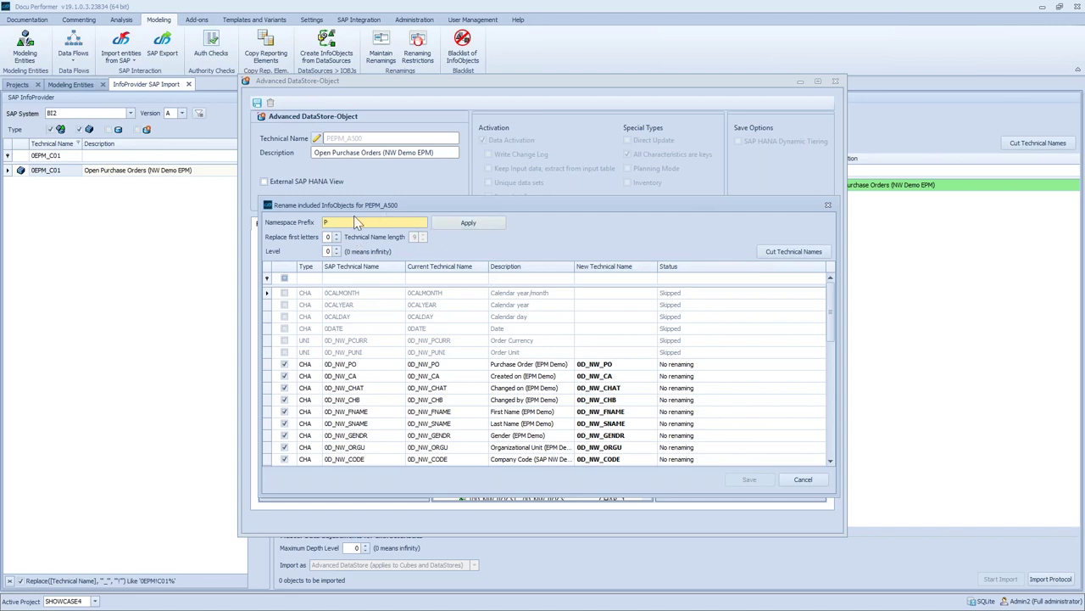
click(329, 238)
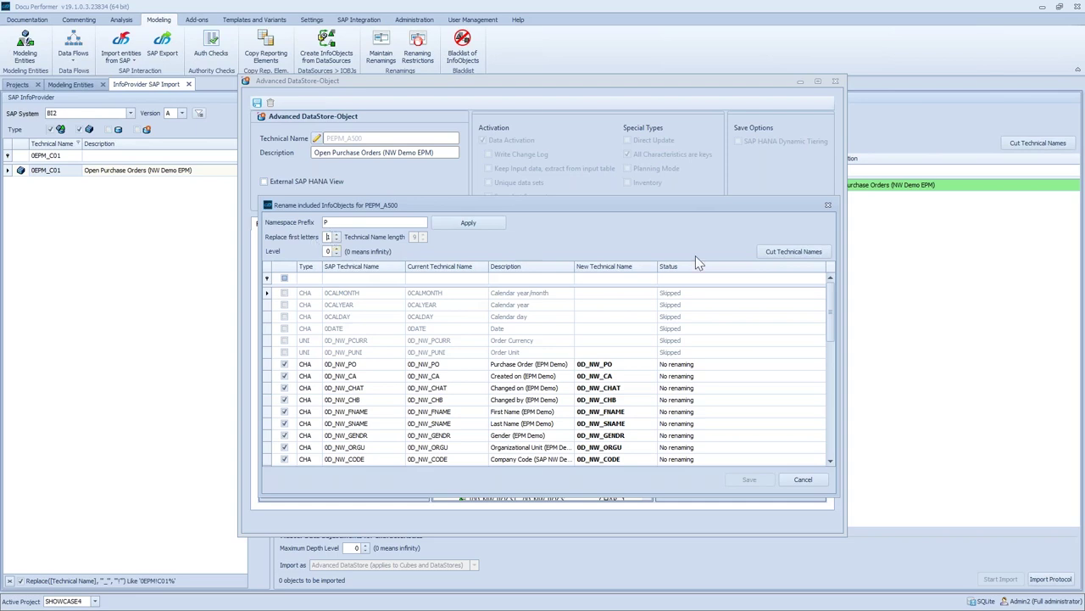
Apply the P prefix to all new names and cut them to the 9-character limit
click(462, 225)
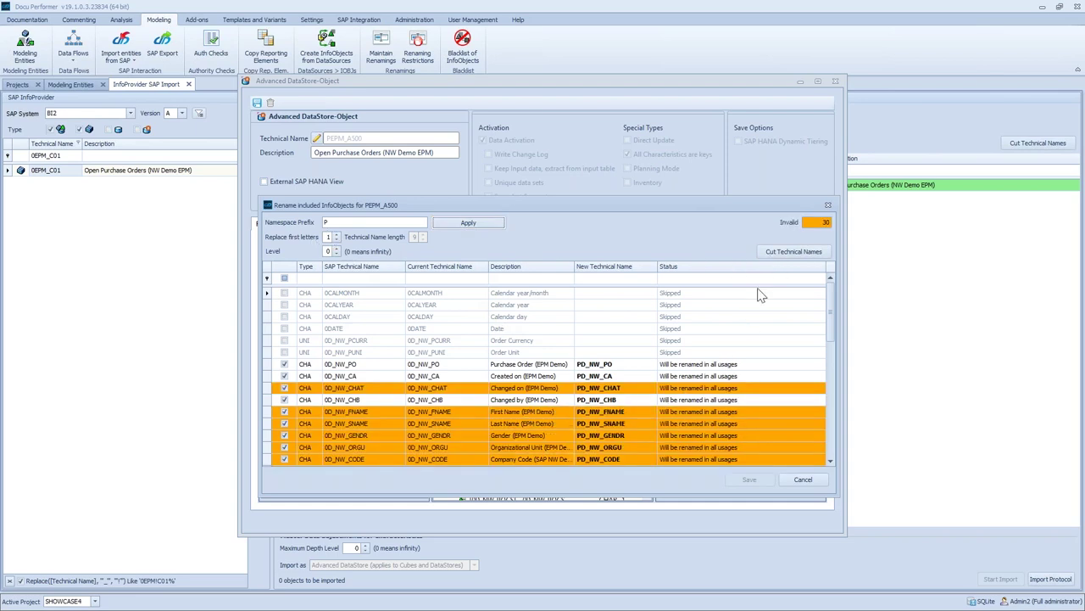
scroll(582, 407, down, 3)
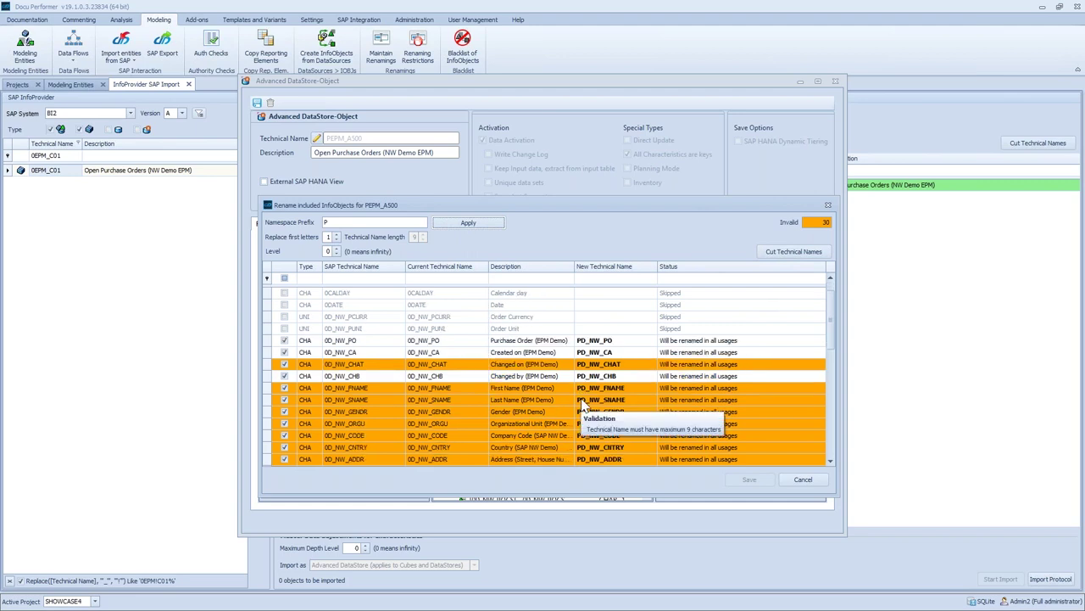
click(781, 252)
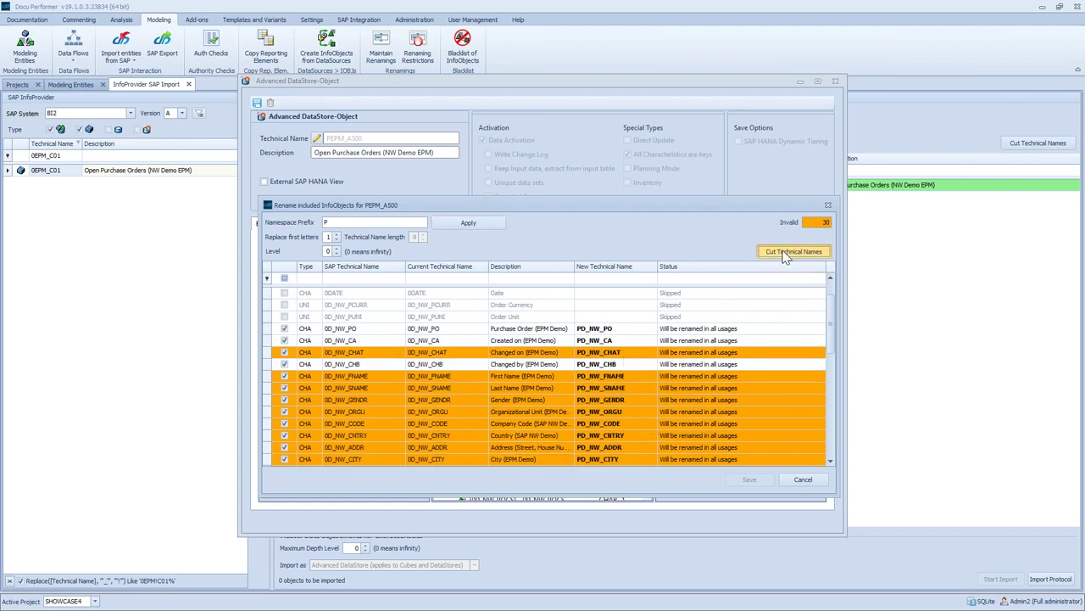
scroll(641, 376, down, 8)
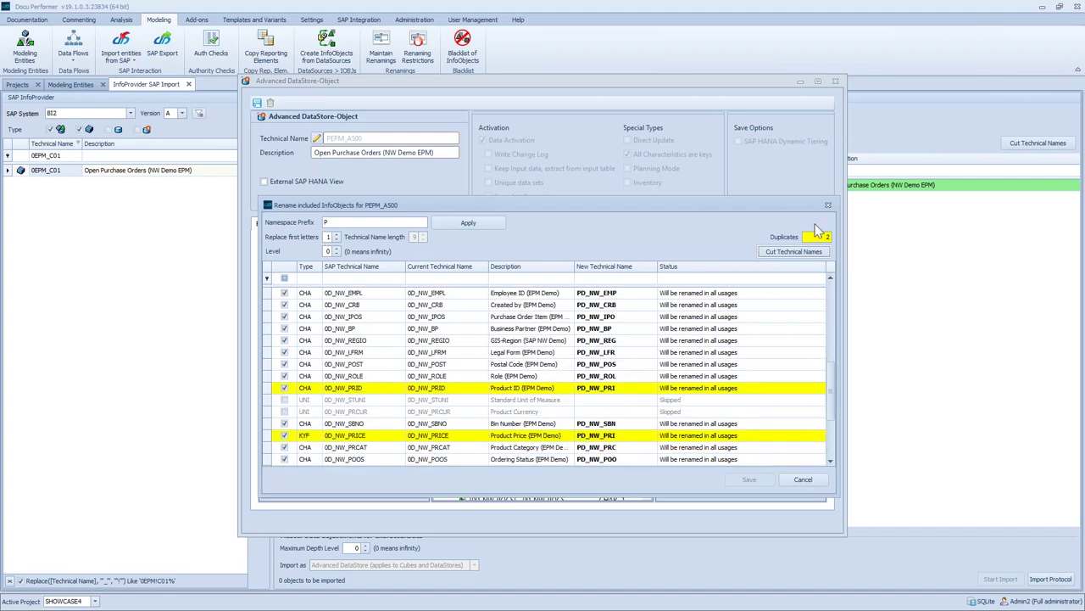
Rename Product Price to PD_NW_PR2 to avoid the duplicate, then save the renamings
click(632, 389)
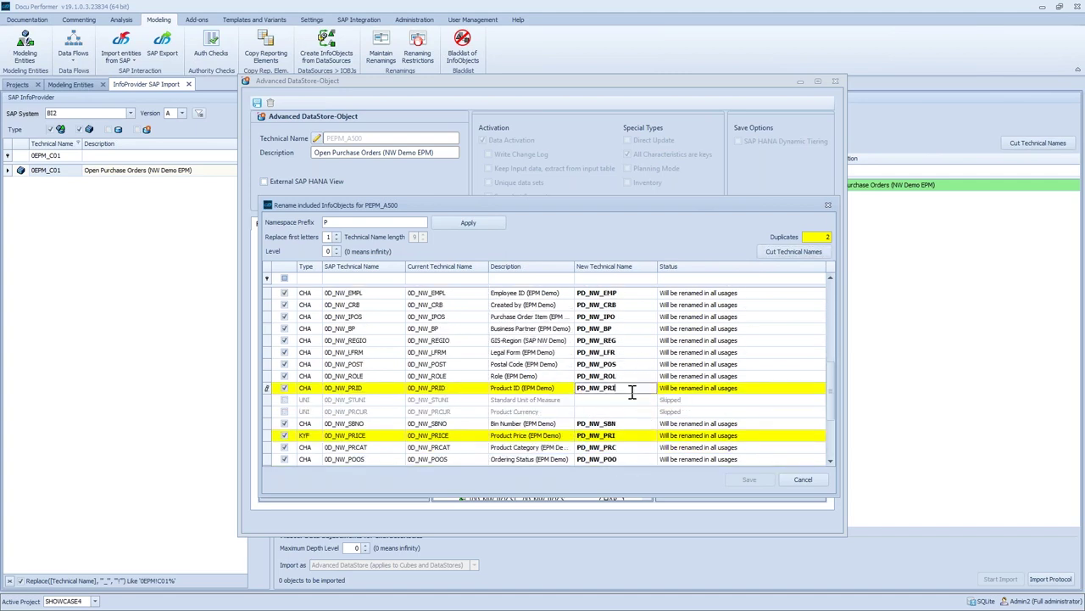
click(632, 435)
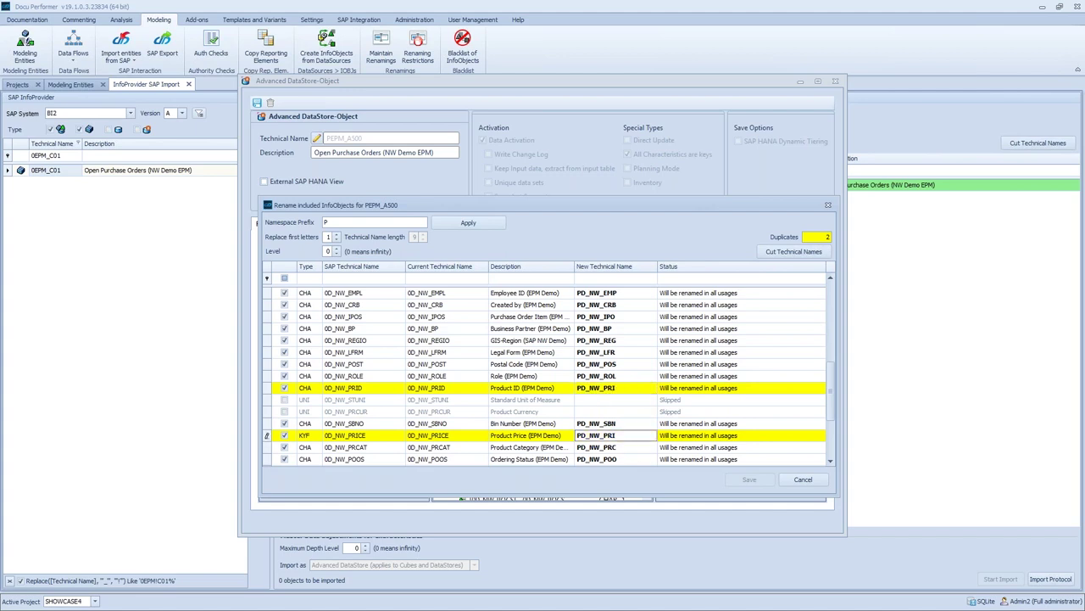
click(612, 389)
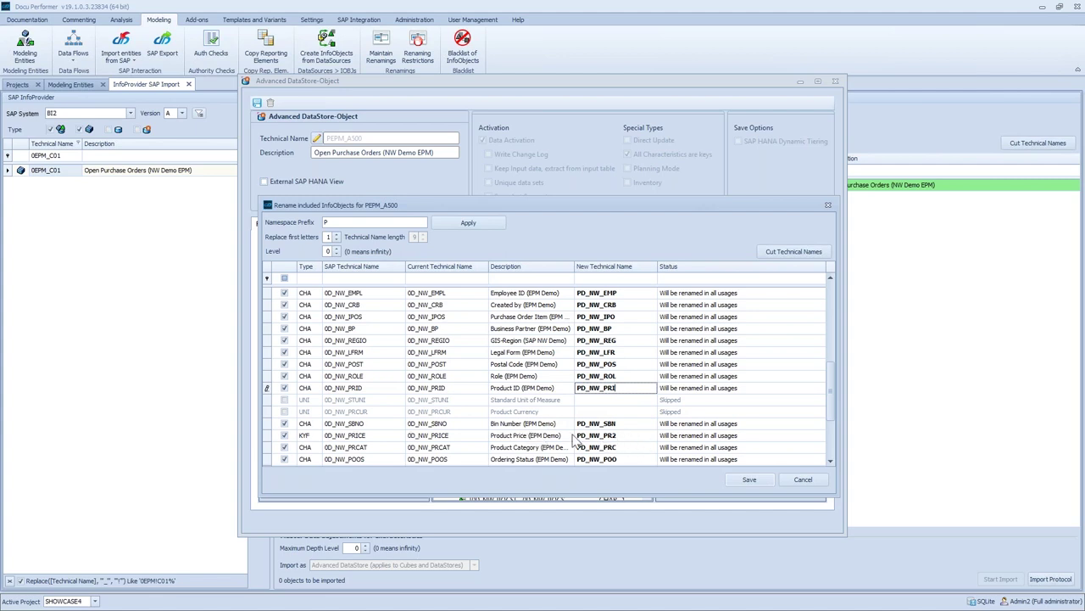
click(359, 391)
scroll(381, 405, up, 1)
scroll(381, 402, up, 5)
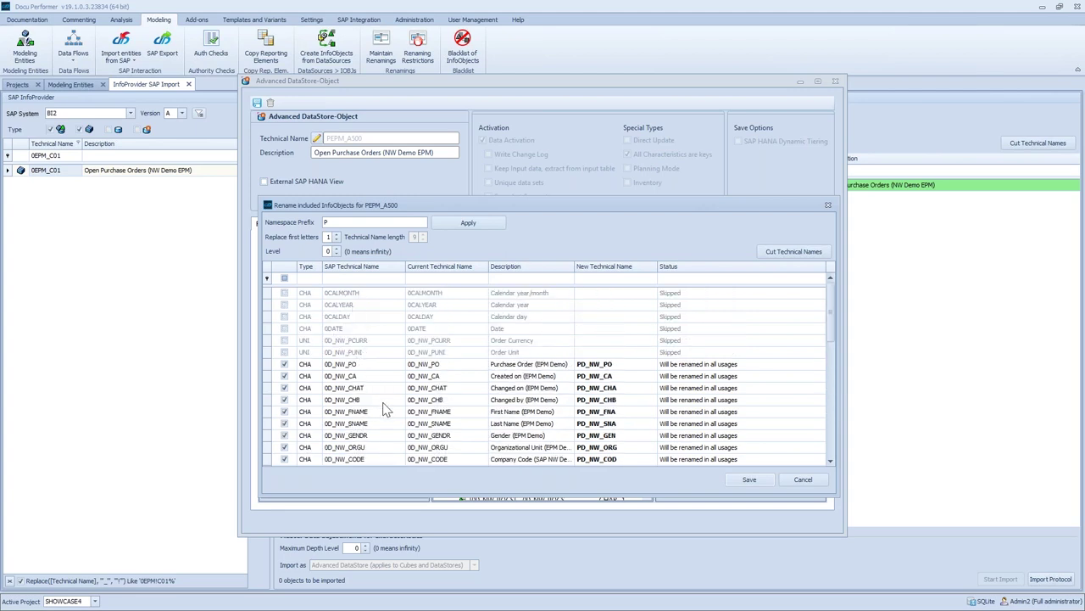
click(749, 480)
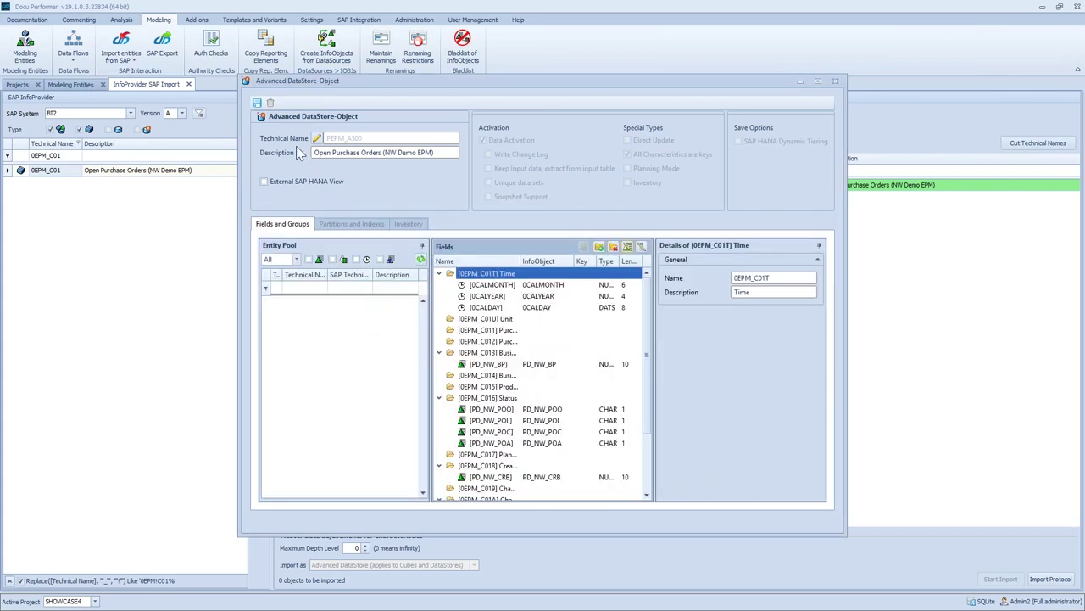
Save the PEPM_A500 Advanced DataStore and close its editor
click(256, 103)
click(835, 81)
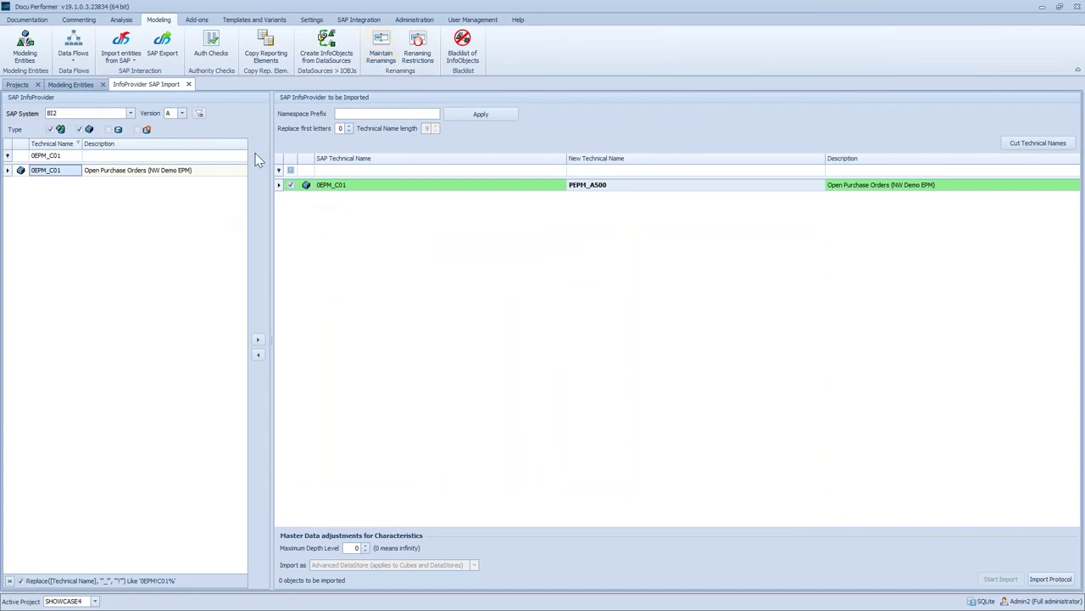
click(383, 51)
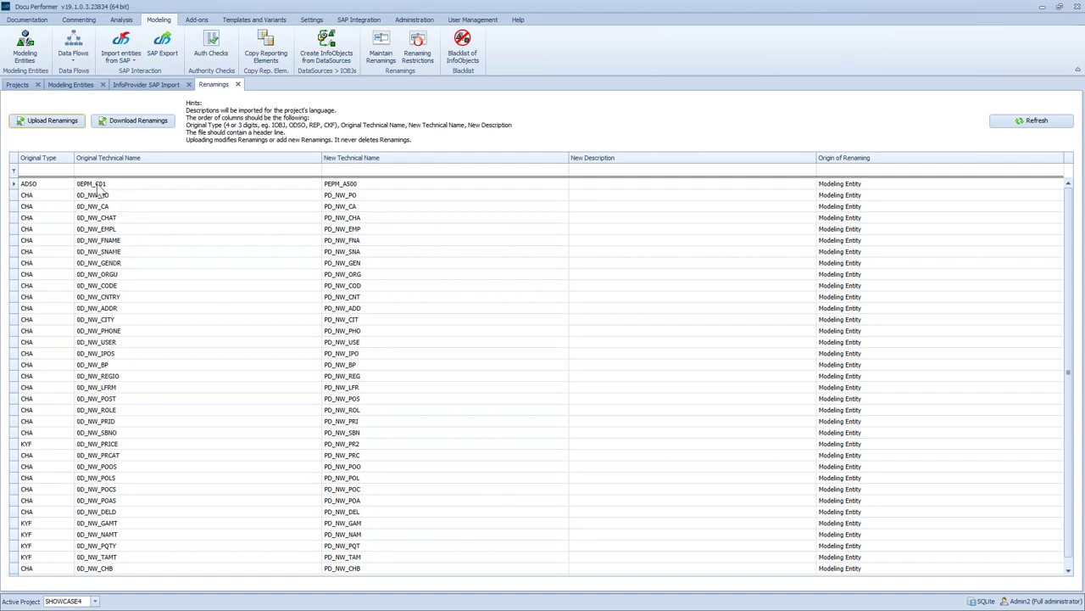
click(94, 186)
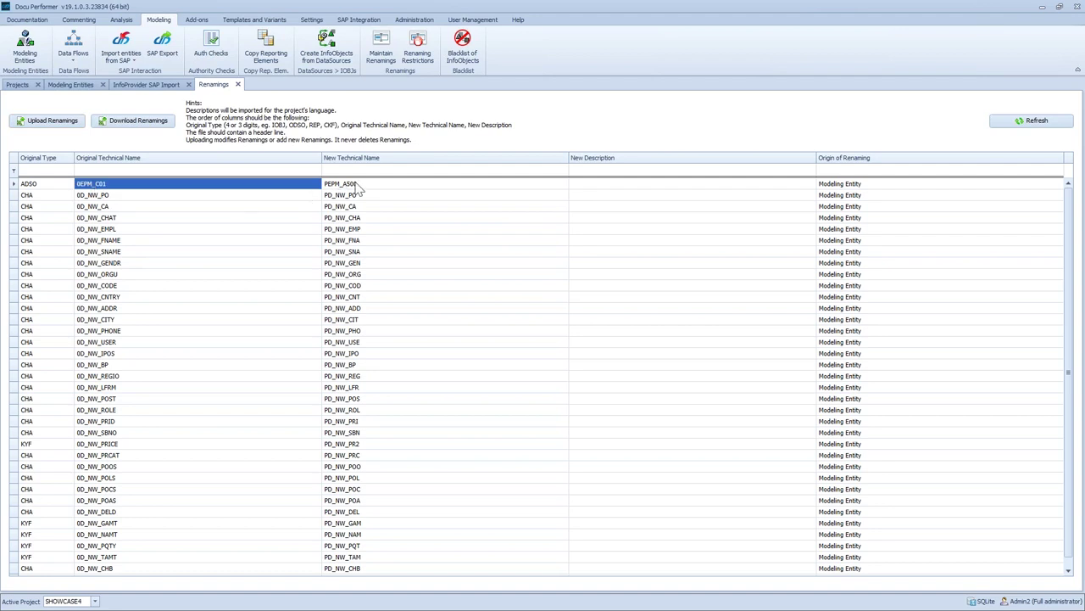
click(357, 185)
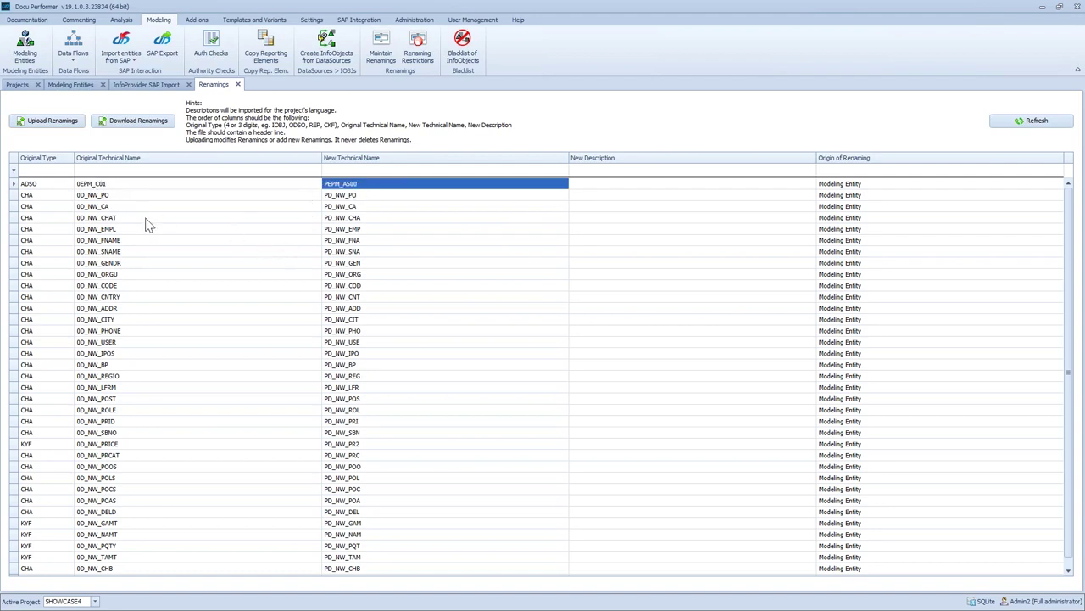
click(111, 198)
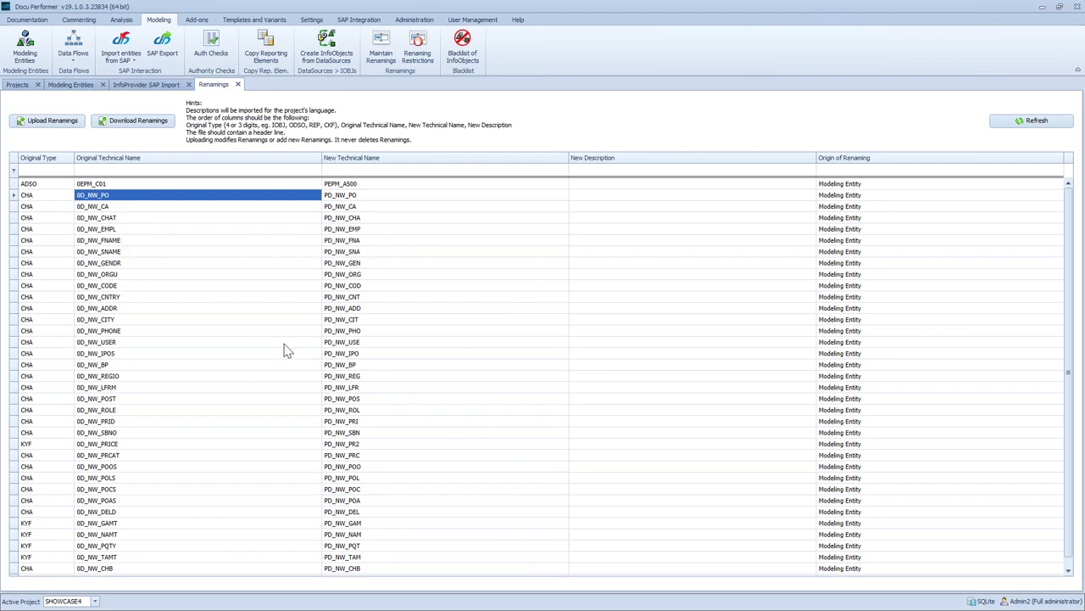
click(384, 320)
click(222, 387)
click(382, 387)
click(244, 399)
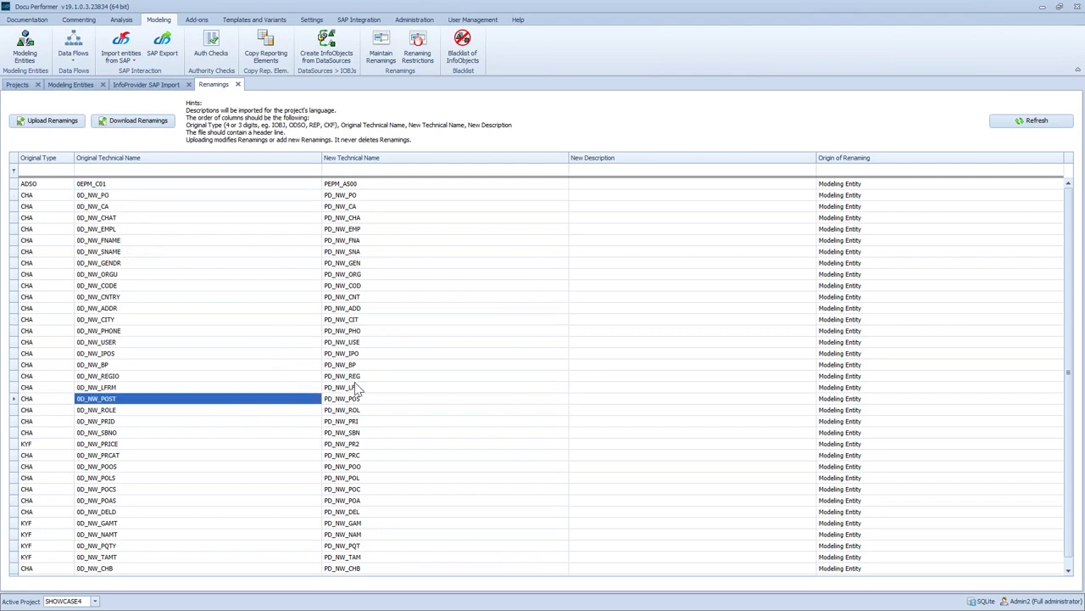
click(366, 400)
scroll(191, 322, down, 1)
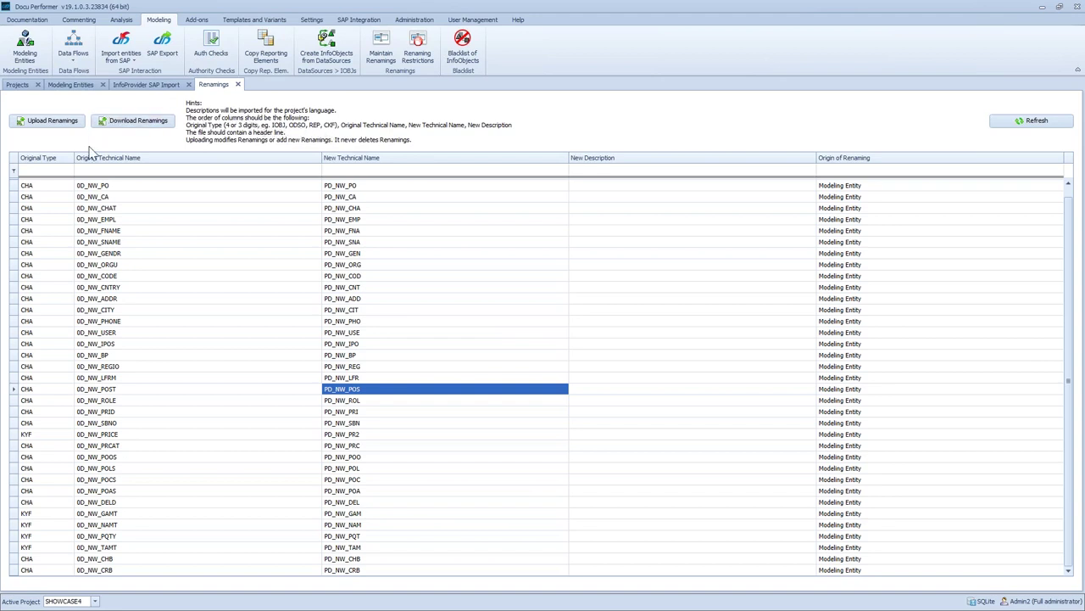
click(144, 87)
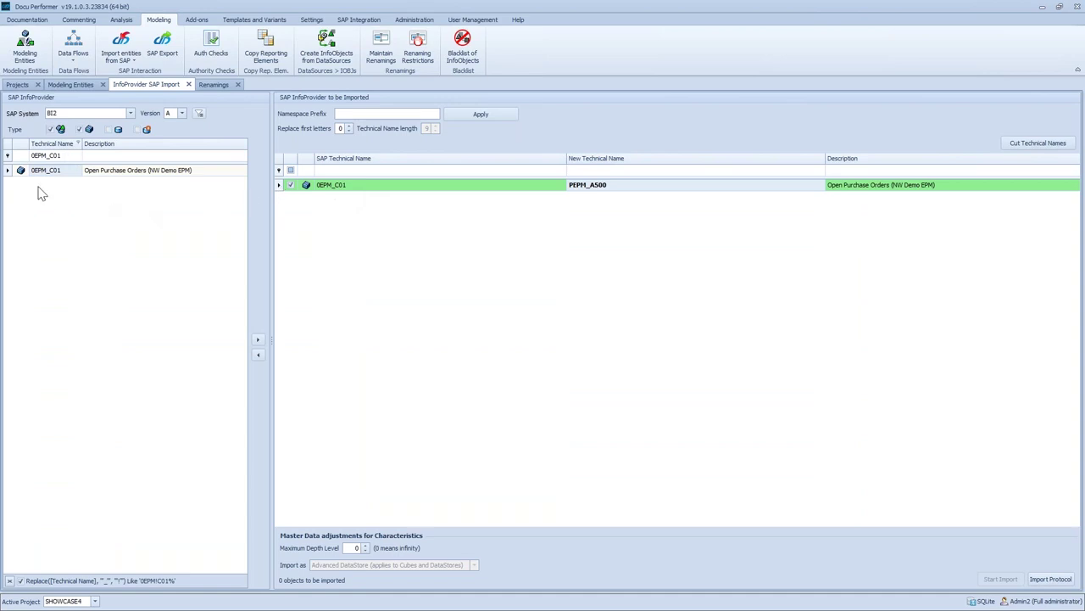
Filter the InfoProviders to 0EPM_C02 and add it to the import list
click(72, 156)
key(BackSpace)
text(2)
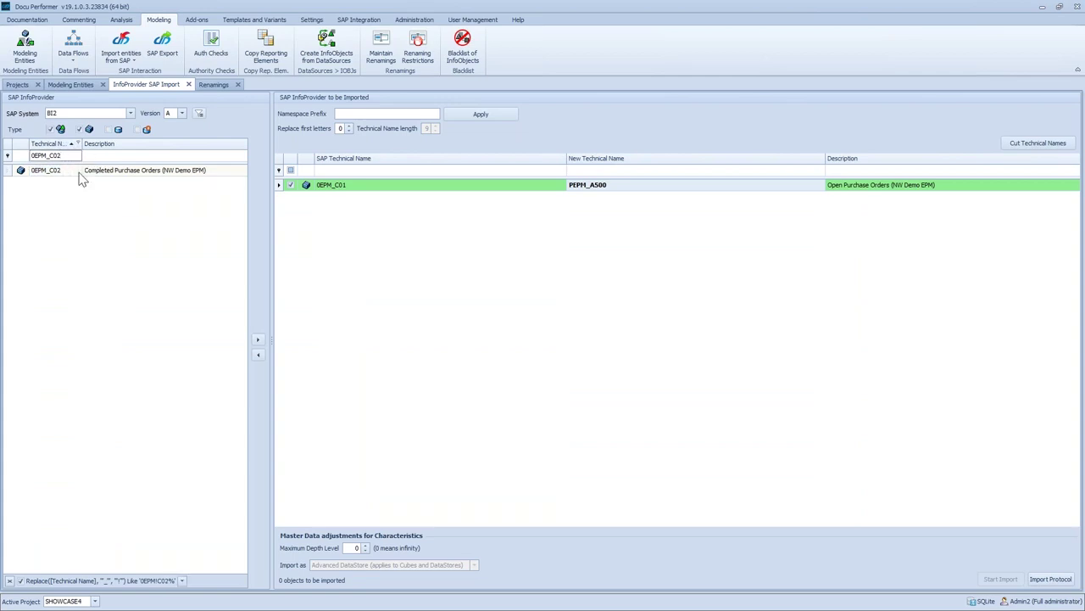
click(62, 175)
drag(65, 178, 527, 291)
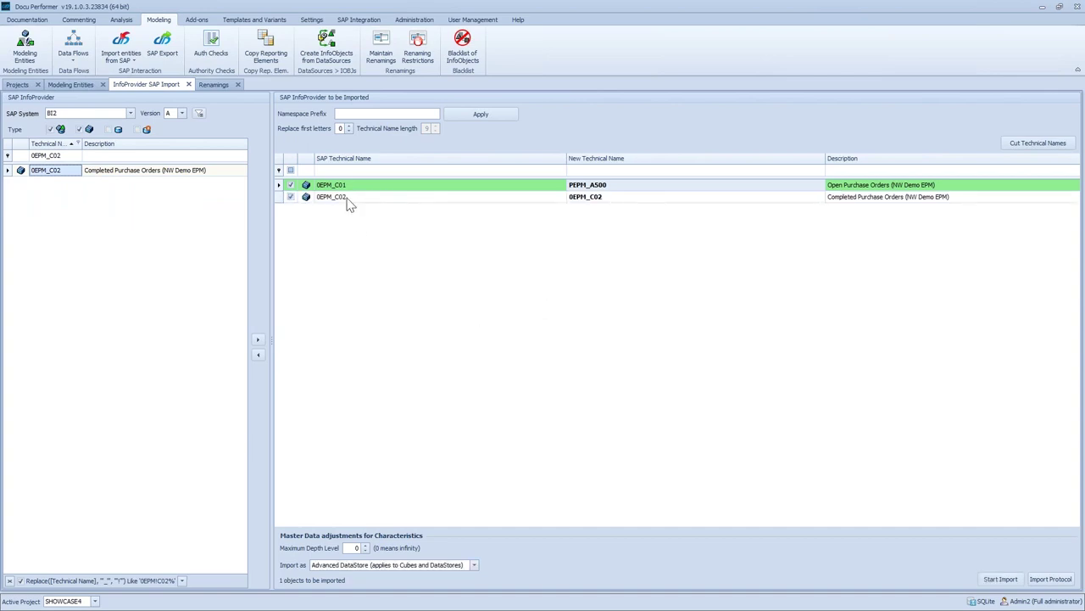
Set 0EPM_C02's new technical name to PEPM_A501 and delete the 0EPM_C01 row
click(575, 198)
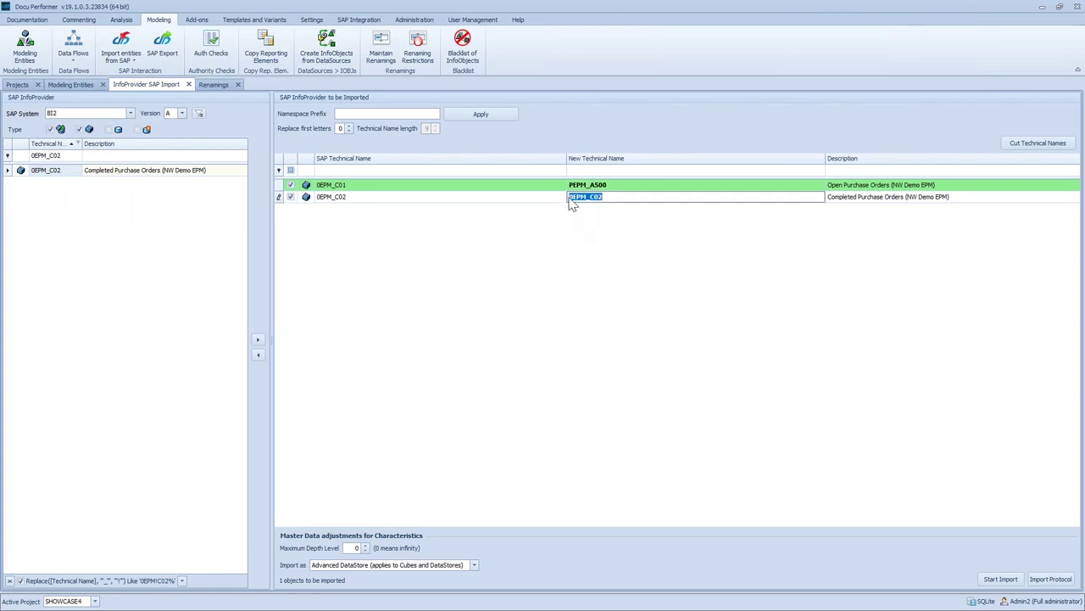
key(Return)
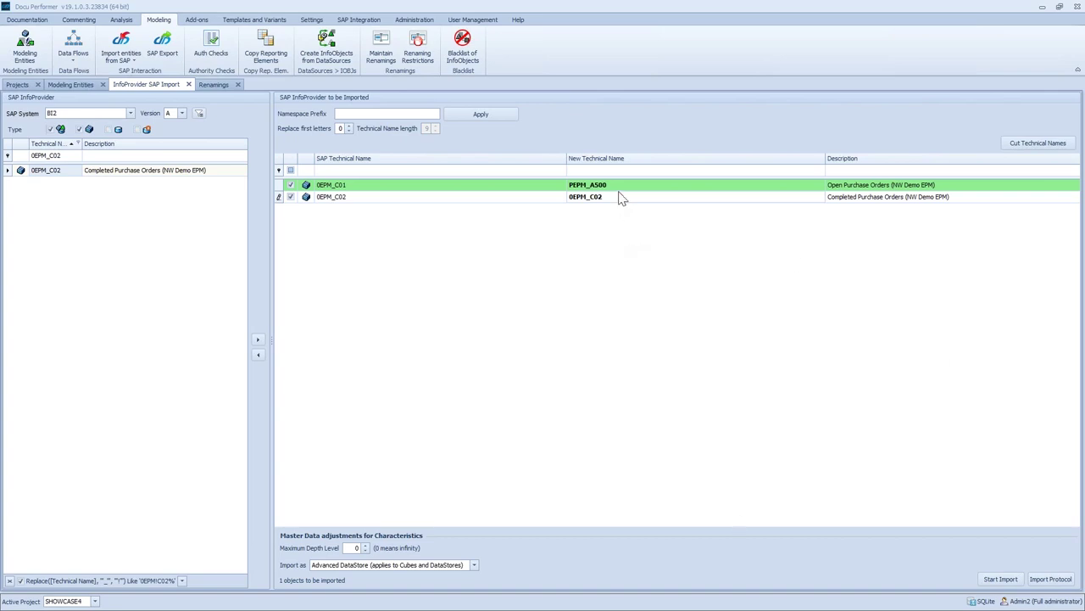
click(591, 197)
text(PEPM_A501)
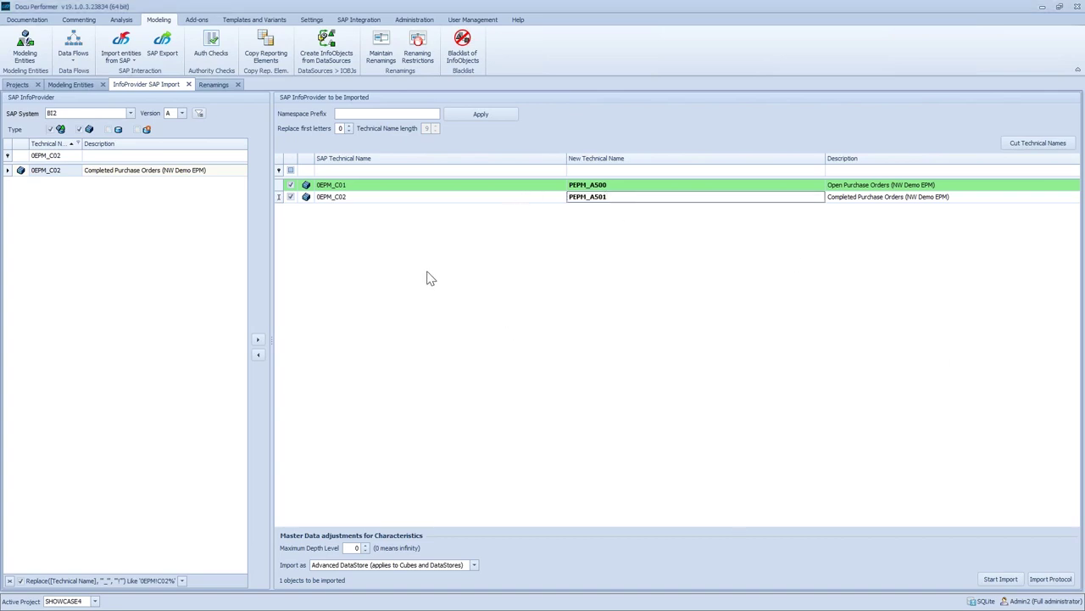
key(Return)
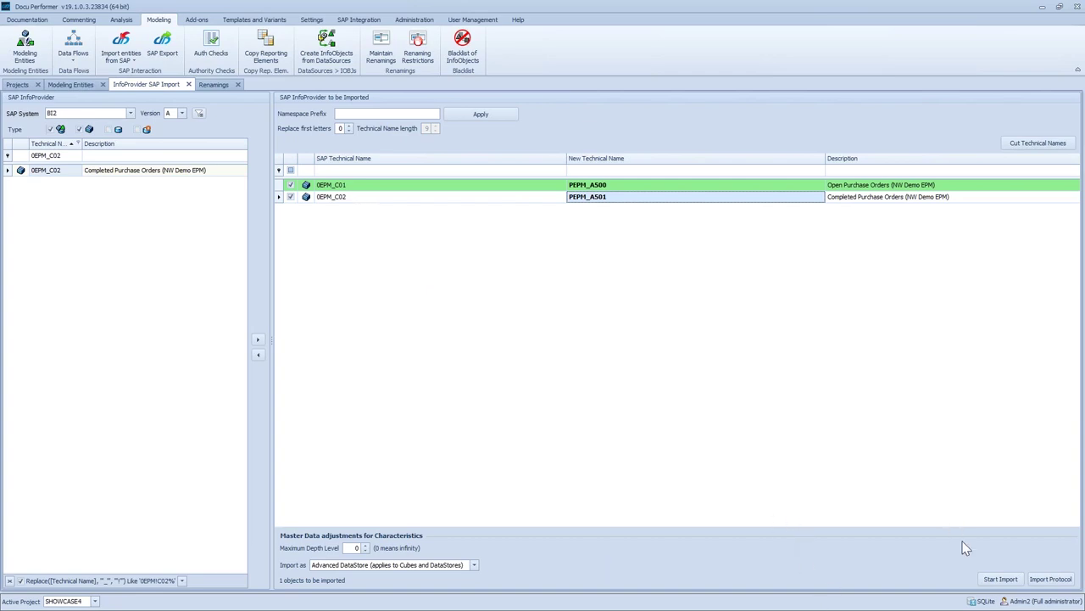
click(350, 186)
key(Delete)
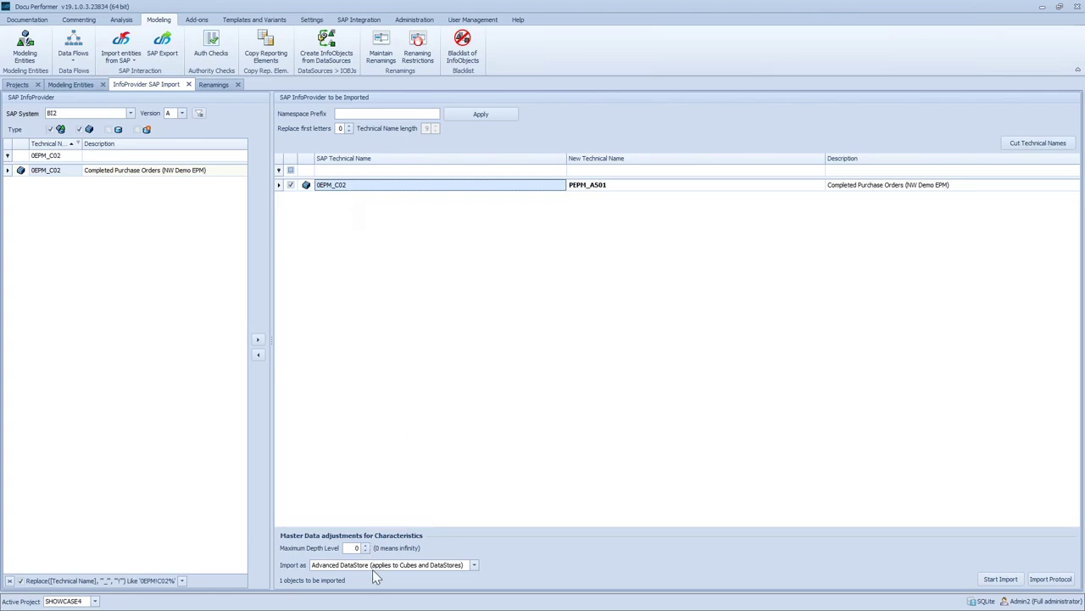
Import 0EPM_C02 with all dependencies, keeping PD_NW_CNT and the other PD_NW replacements
click(1004, 580)
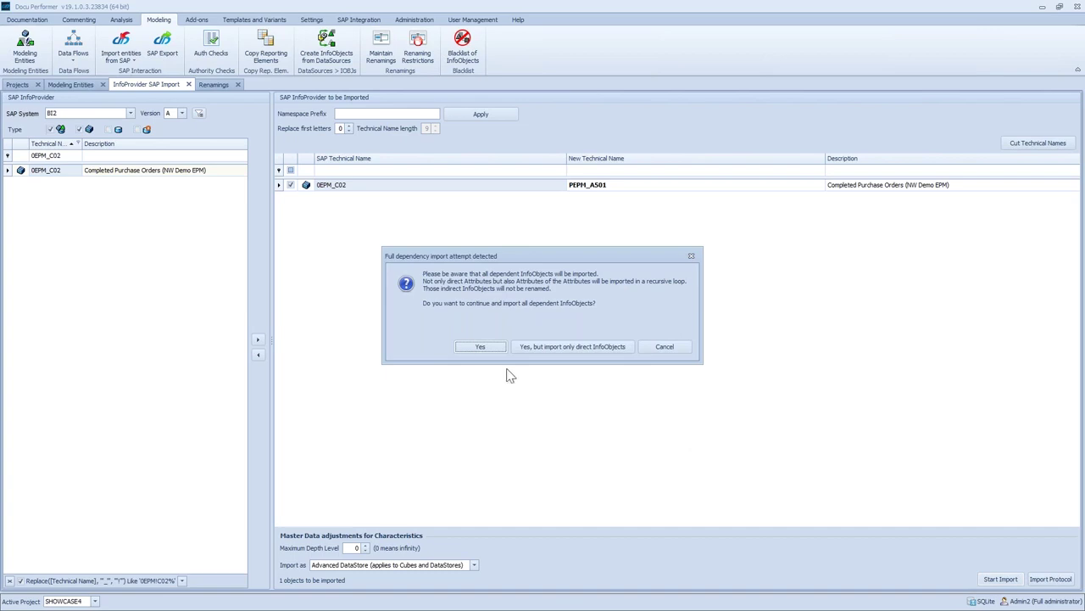
click(469, 347)
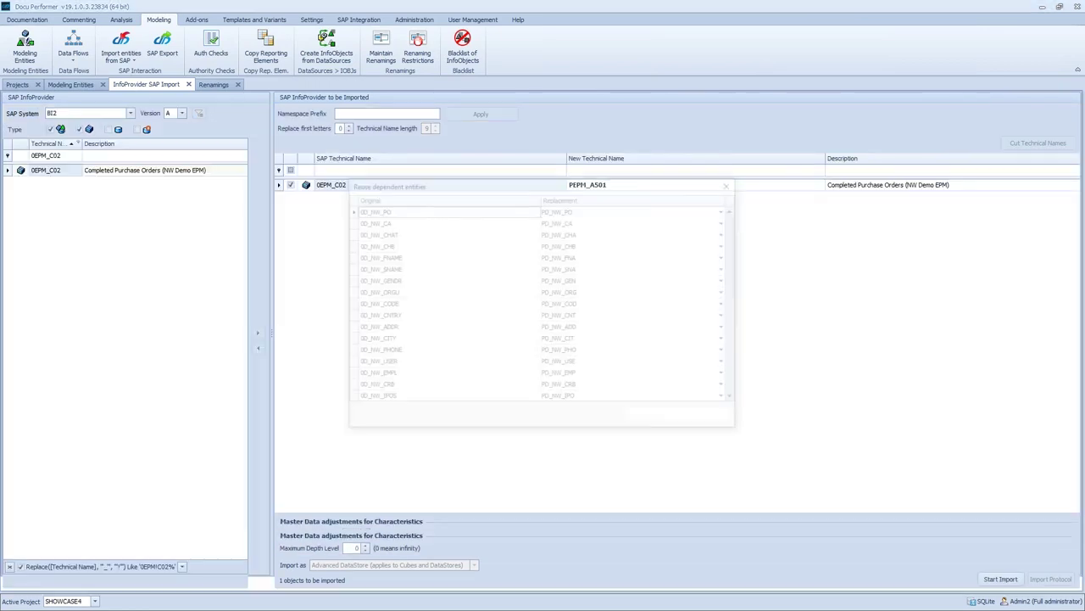
drag(401, 187, 367, 179)
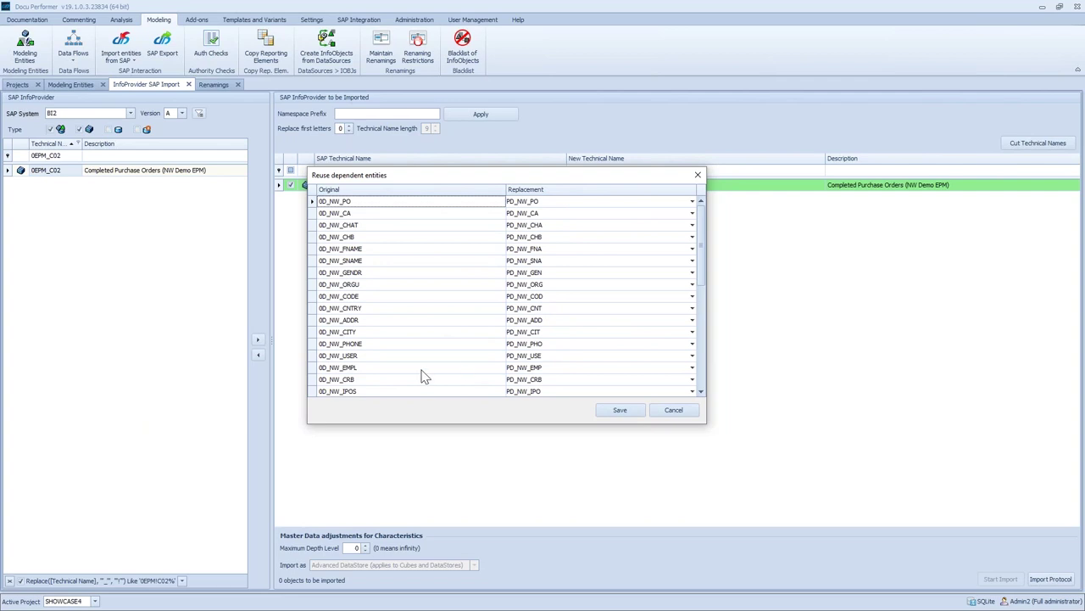
click(692, 308)
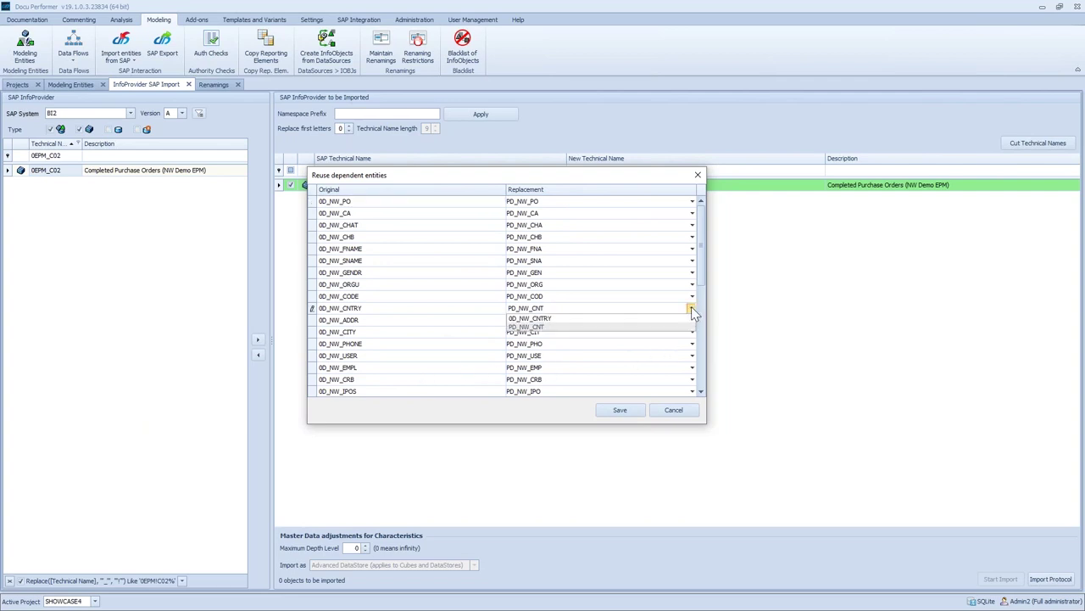
click(511, 311)
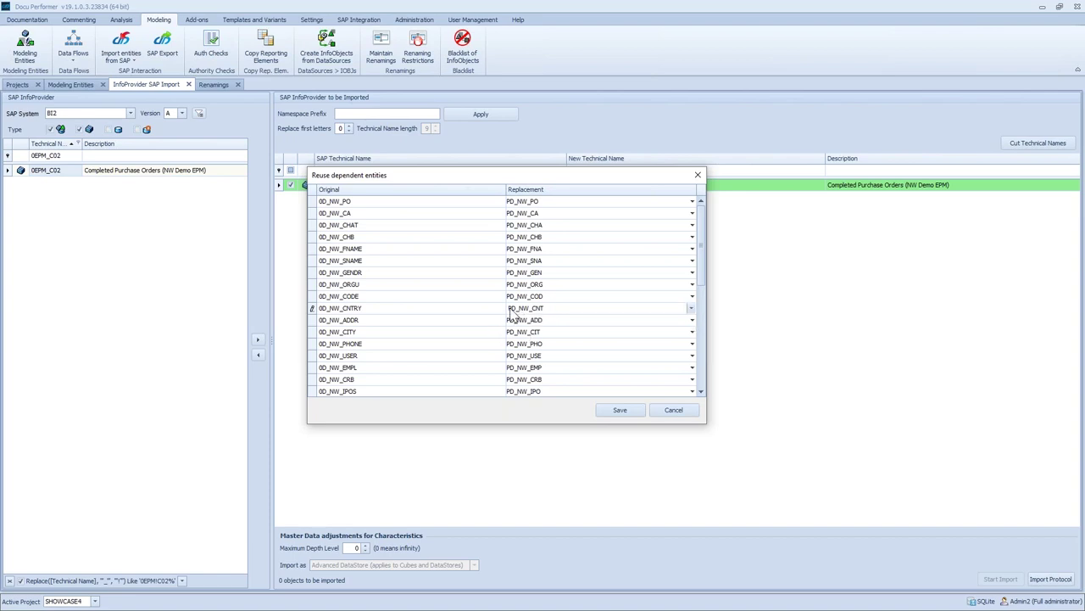
click(626, 413)
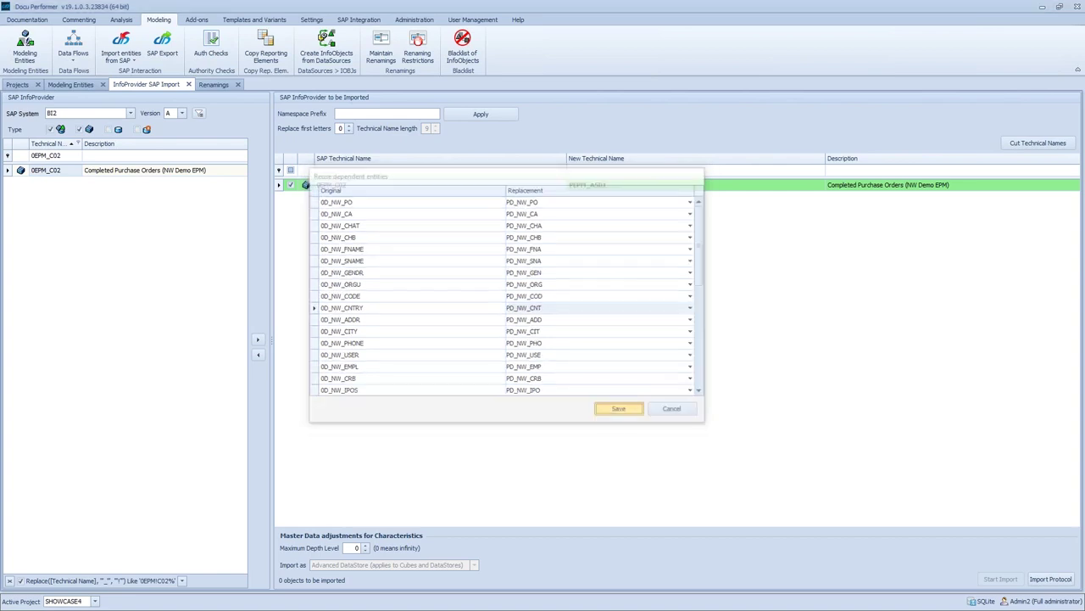
click(525, 328)
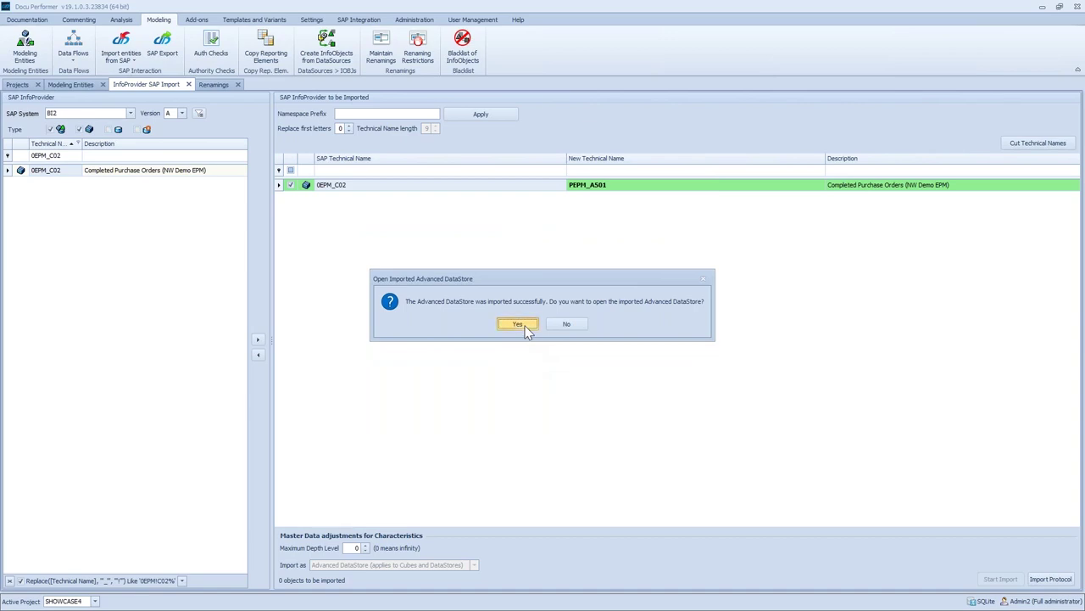
Look over PEPM_A501's renamed PD_NW_ InfoObjects, then close the dialog and DataStore window
click(615, 247)
scroll(604, 329, down, 10)
scroll(604, 328, up, 5)
scroll(598, 339, down, 5)
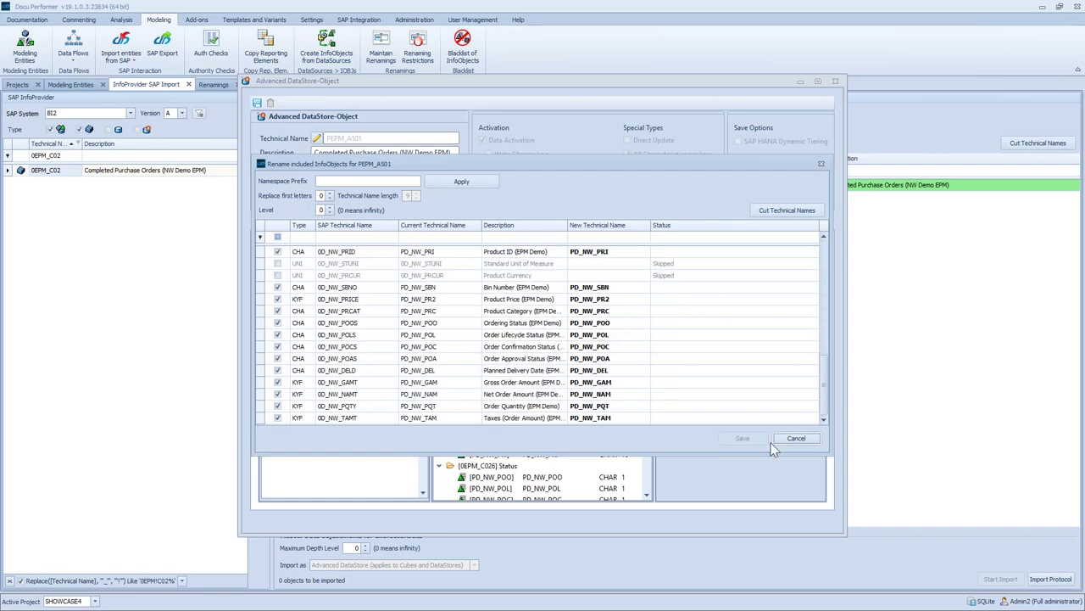
click(821, 164)
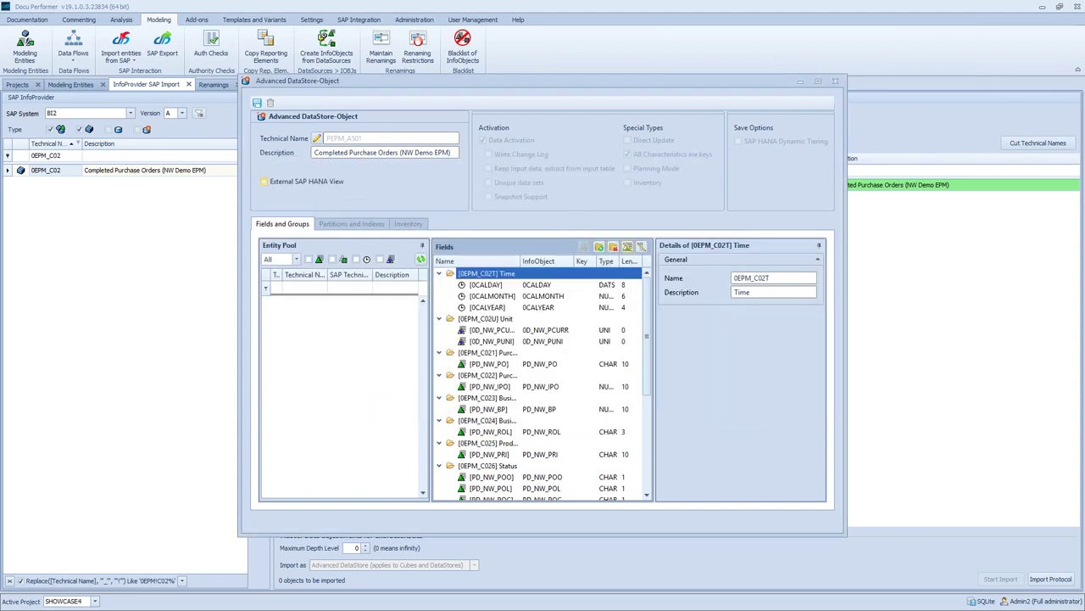
click(836, 82)
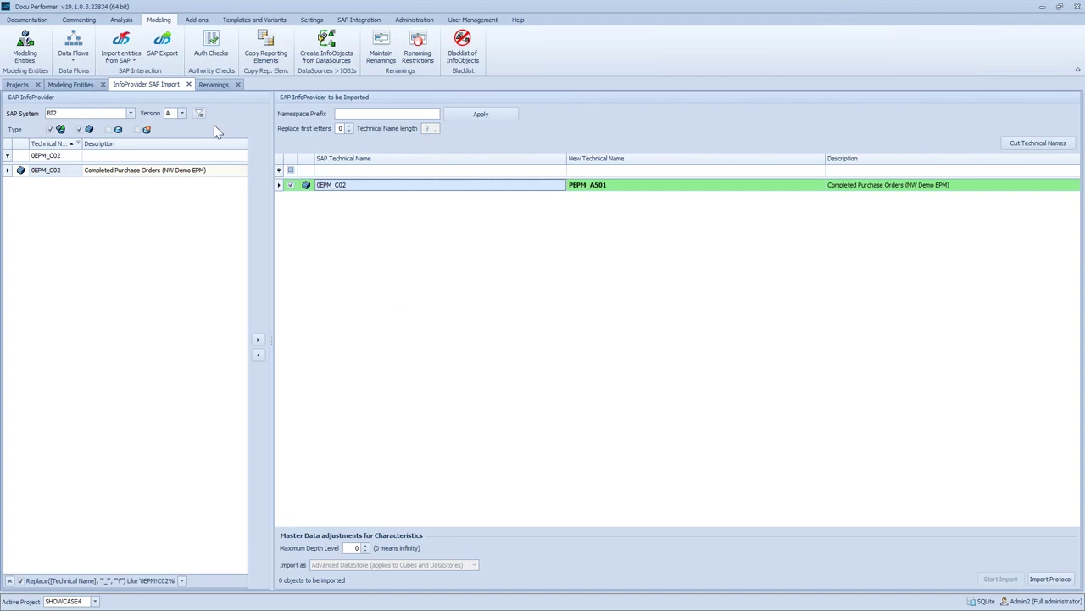
In SAP Export, filter to DataStores and add PEPM_A500 and PEPM_A501 for export
click(167, 55)
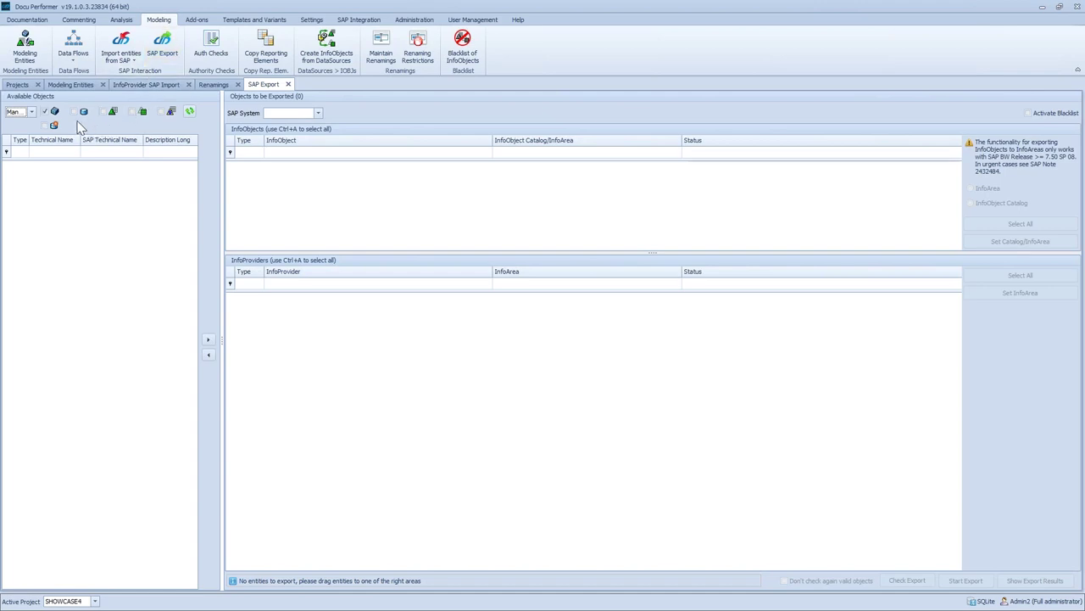
click(45, 125)
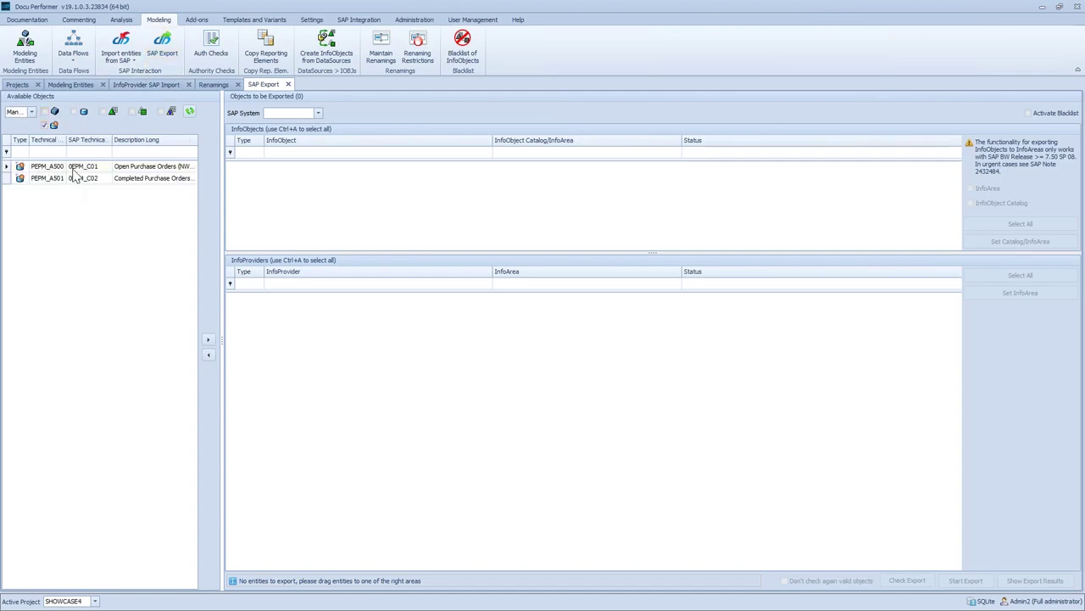
click(74, 168)
drag(42, 168, 311, 194)
click(52, 180)
drag(52, 186, 297, 208)
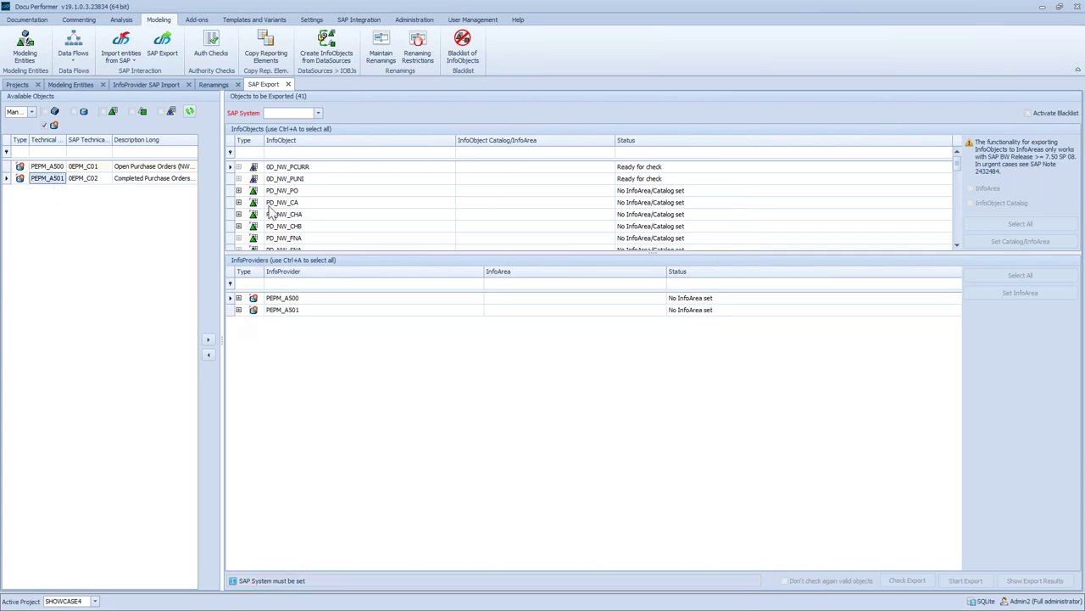
Enlarge the InfoObjects list and choose BI2 as the target SAP system
drag(304, 253, 307, 334)
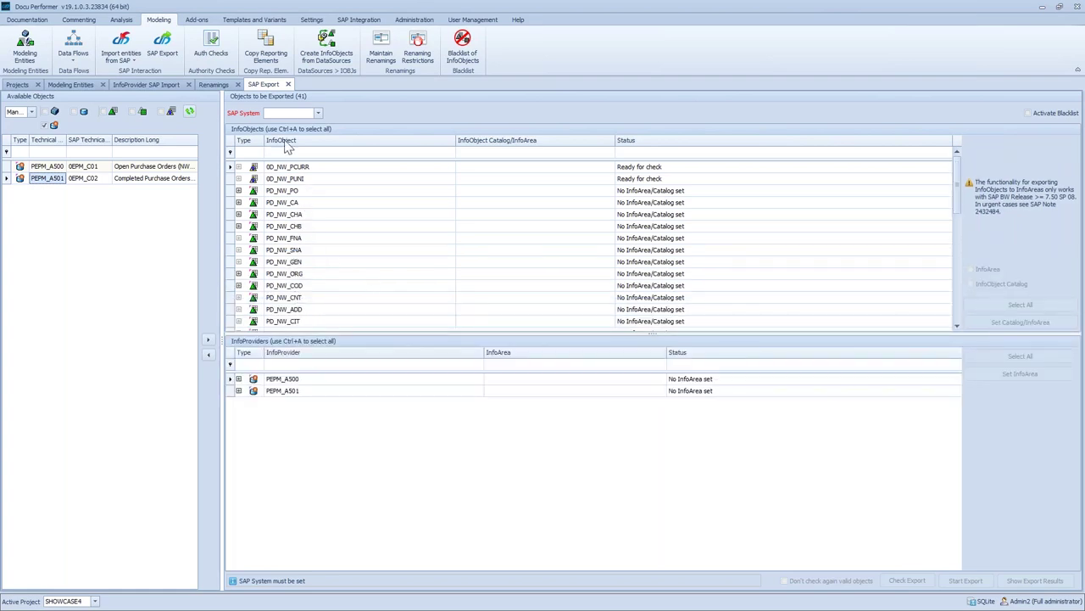
click(319, 112)
click(292, 125)
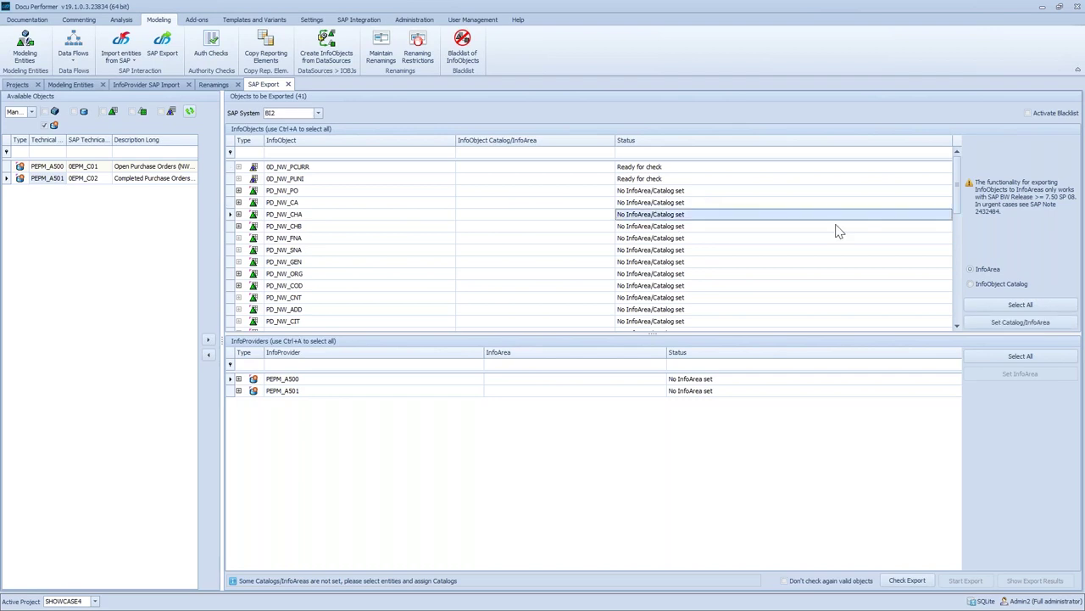
Select all InfoObjects and assign characteristic catalog YB_DP_MD_RF_CHA
click(1009, 306)
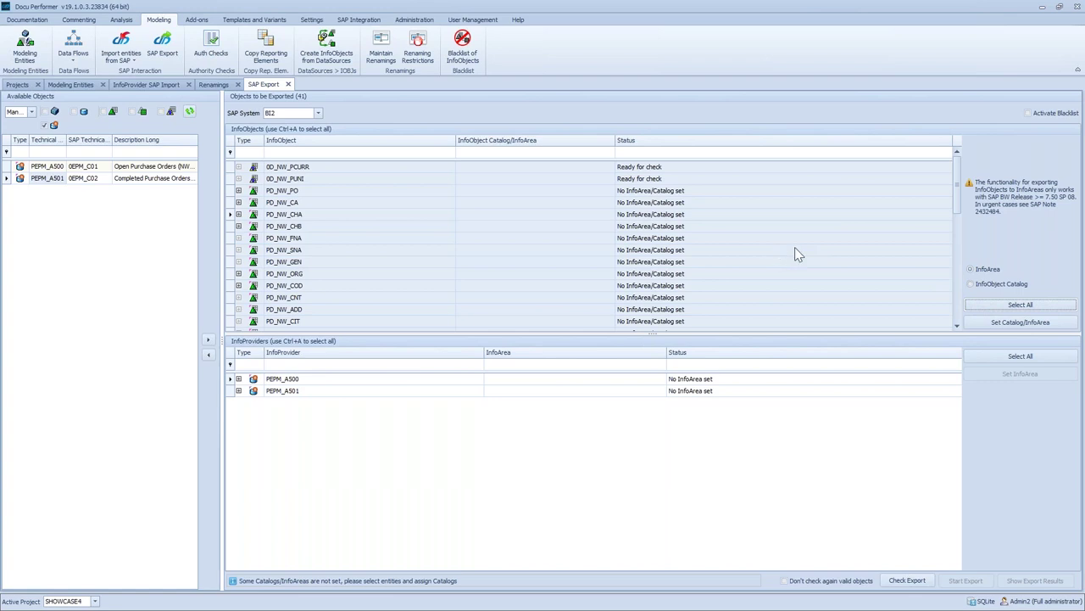
click(973, 284)
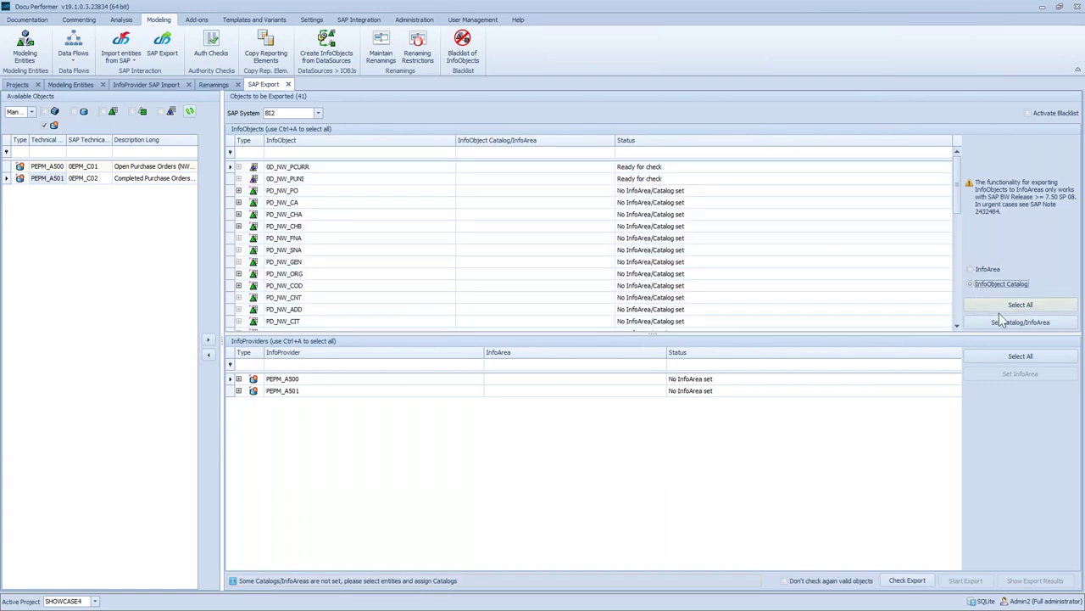
click(1005, 325)
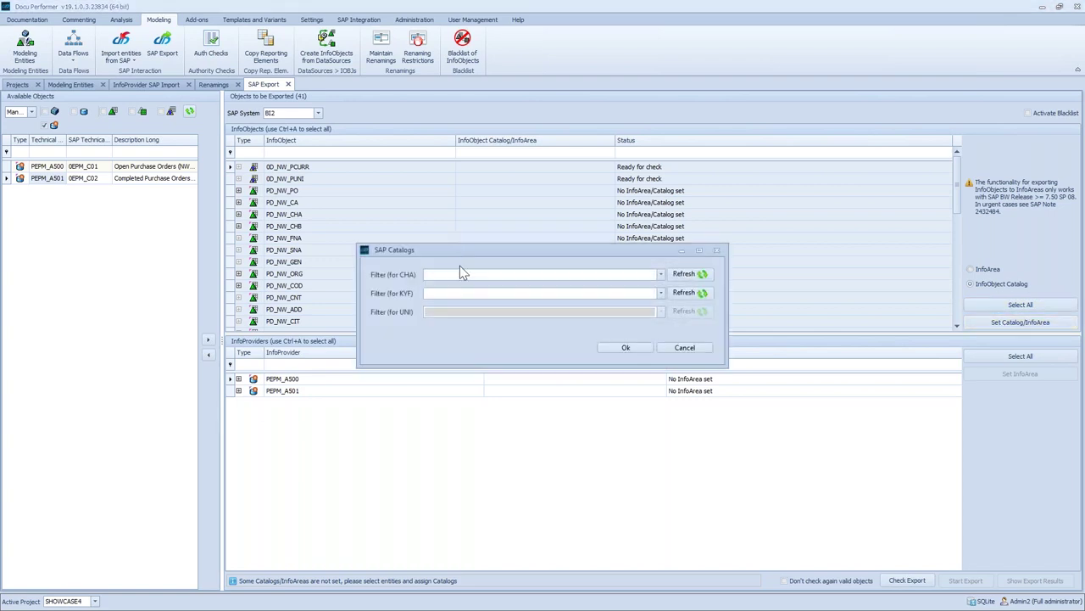
click(662, 274)
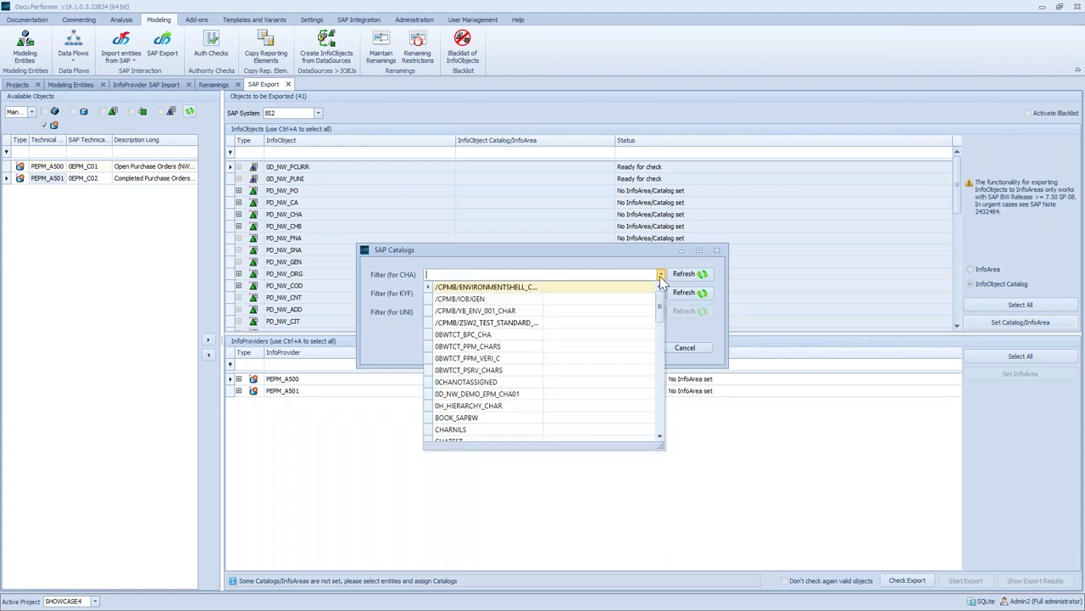
click(551, 274)
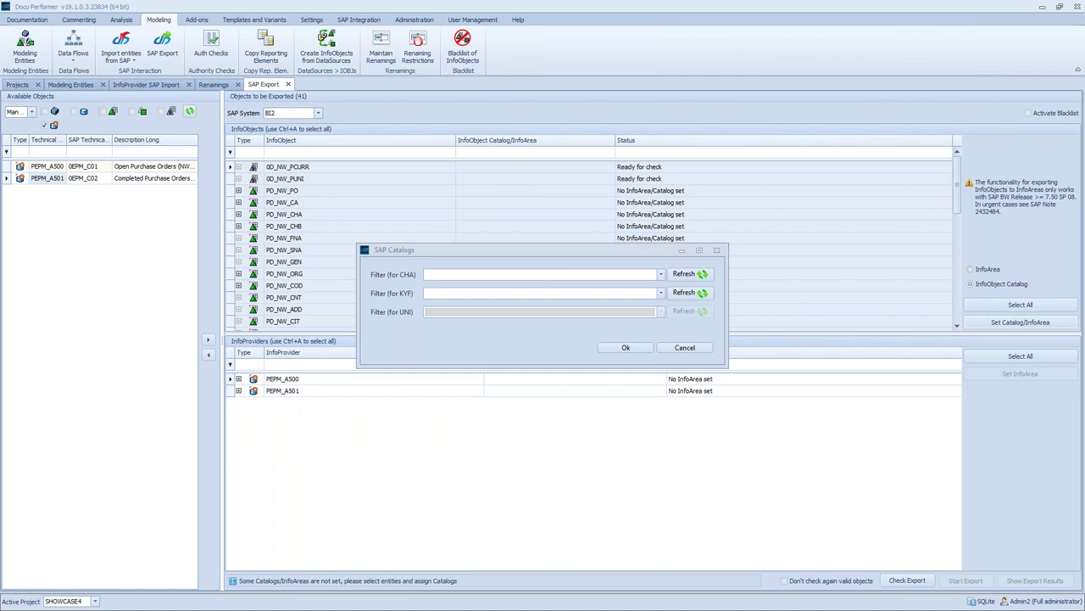
click(482, 276)
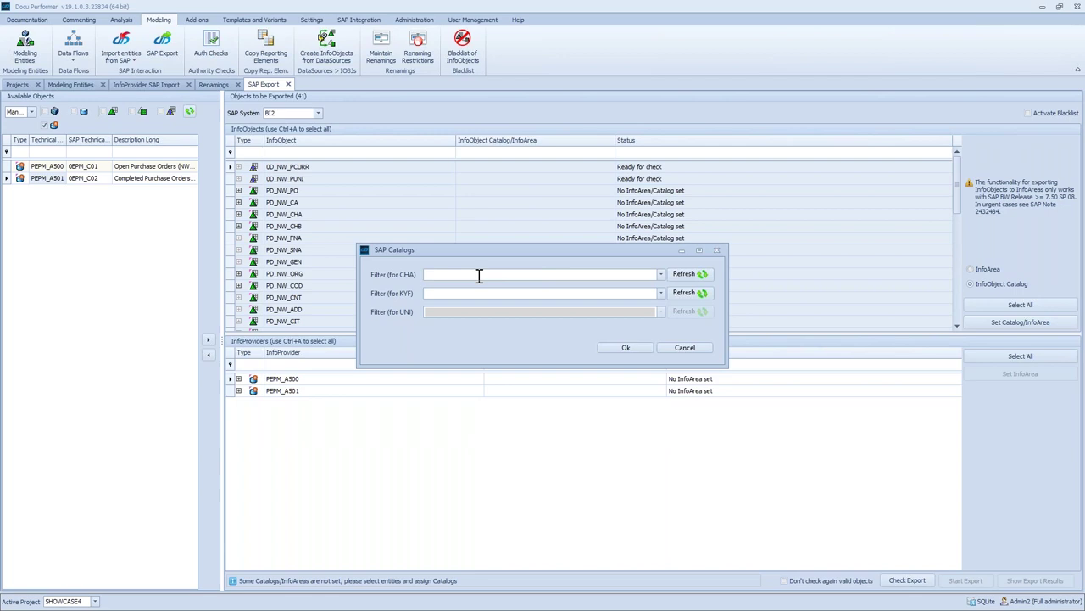
text(YB_DP_MD_RF_CHA)
click(519, 273)
Assign key-figure catalog YB_DP_MD_RF_KYF and confirm the catalog assignments
click(494, 293)
text(YB_DP_MD_RF_CHA)
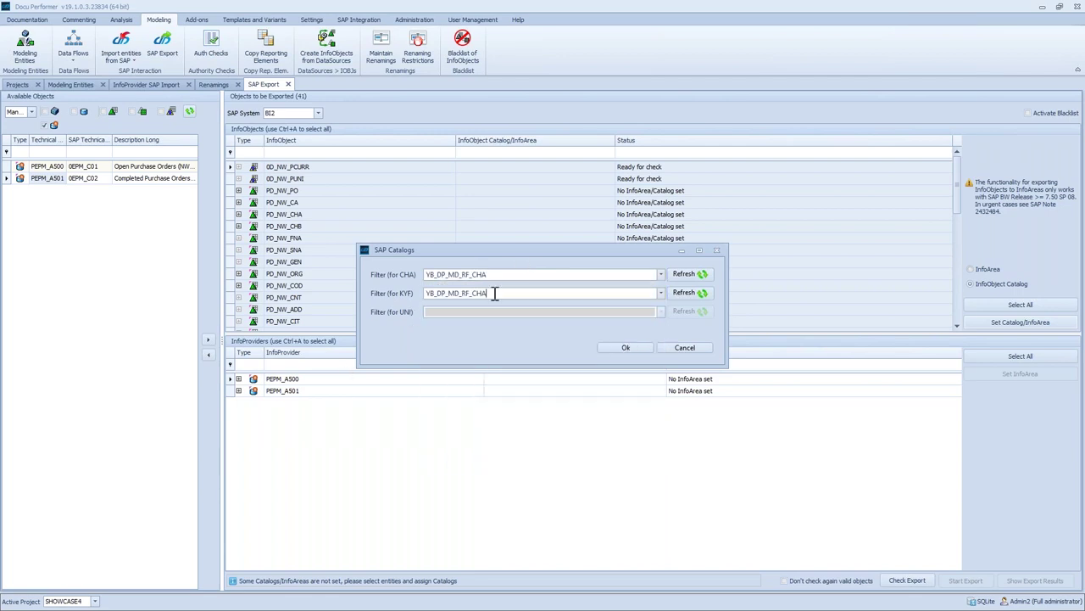
key(BackSpace)
key(BackSpace)
key(BackSpace)
text(KYF)
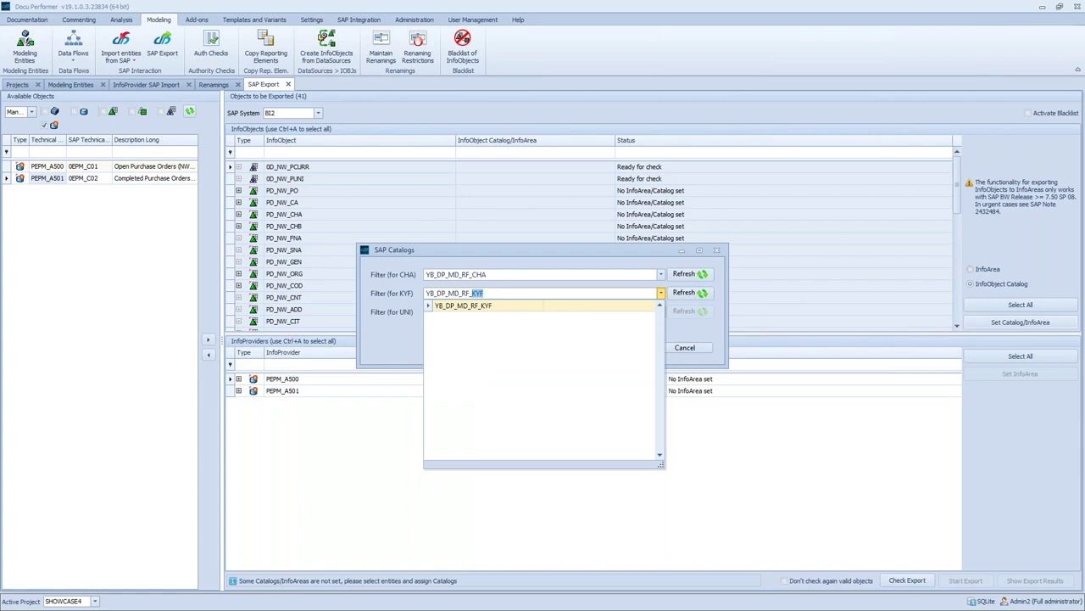
click(497, 303)
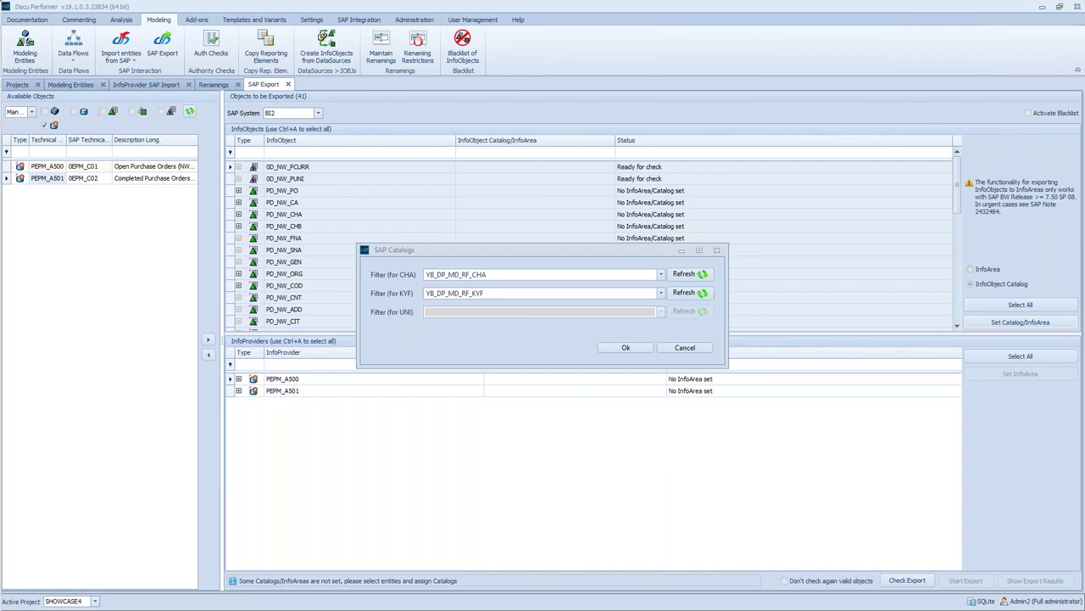
click(626, 346)
Run Check Export so InfoObjects read Ready for export, then move the SAP BW workbench into view
click(904, 580)
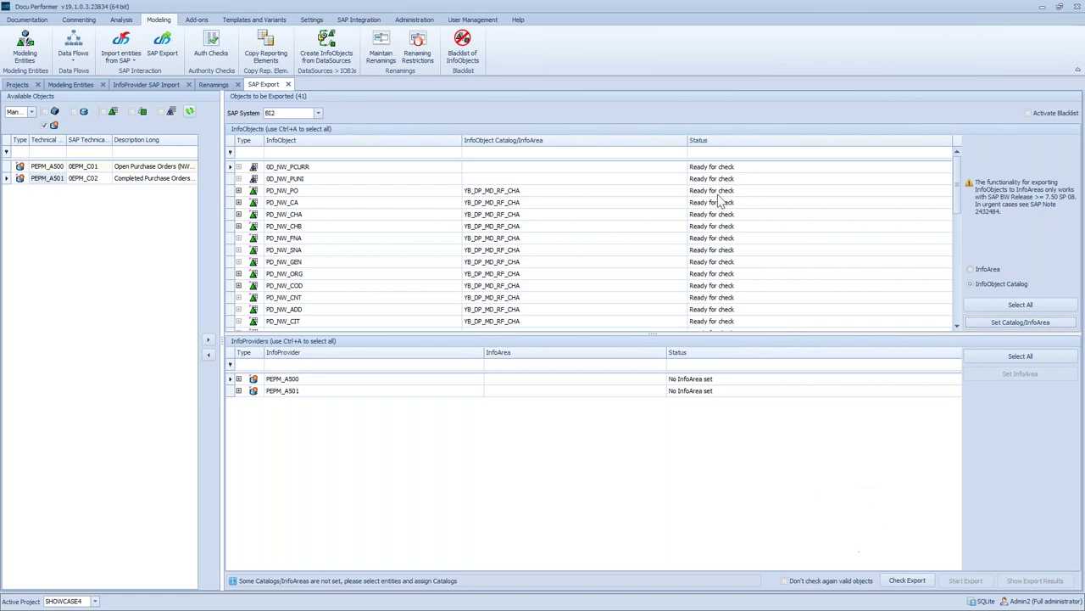
scroll(961, 255, up, 3)
click(906, 580)
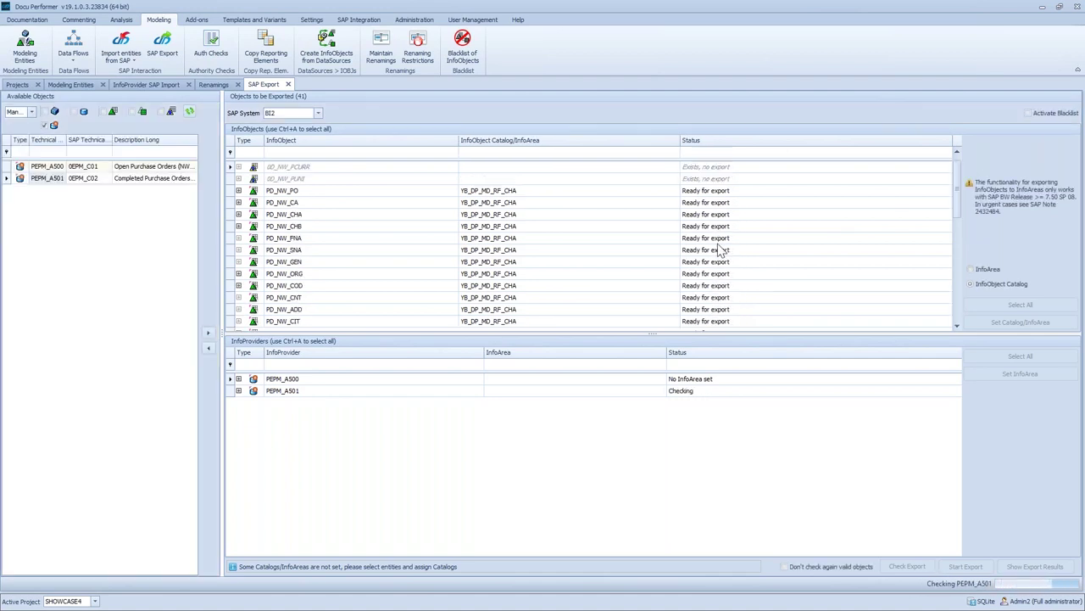
scroll(766, 274, down, 5)
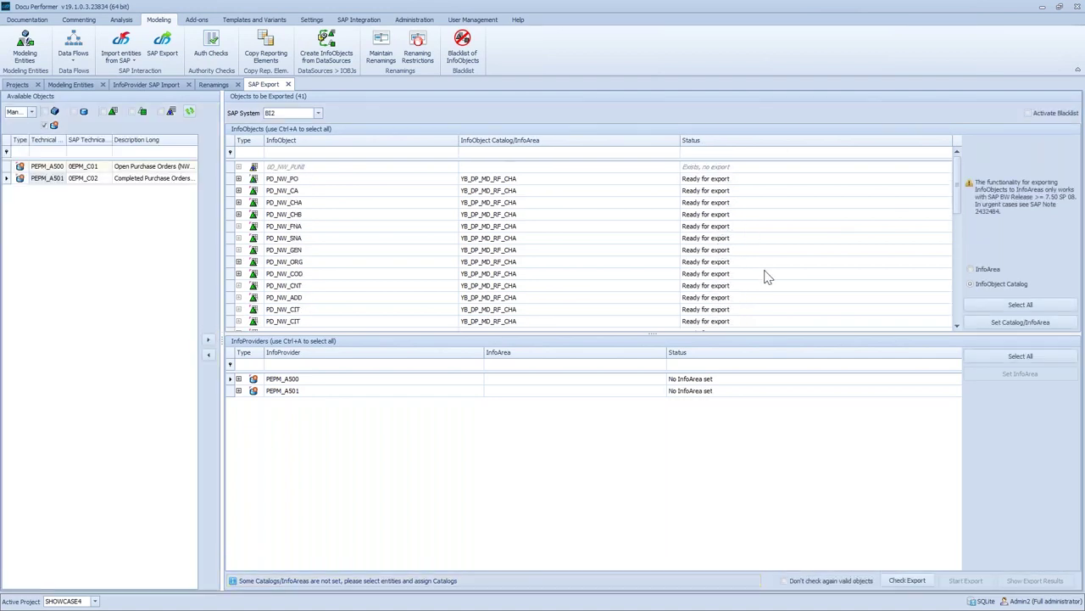
drag(961, 282, 951, 324)
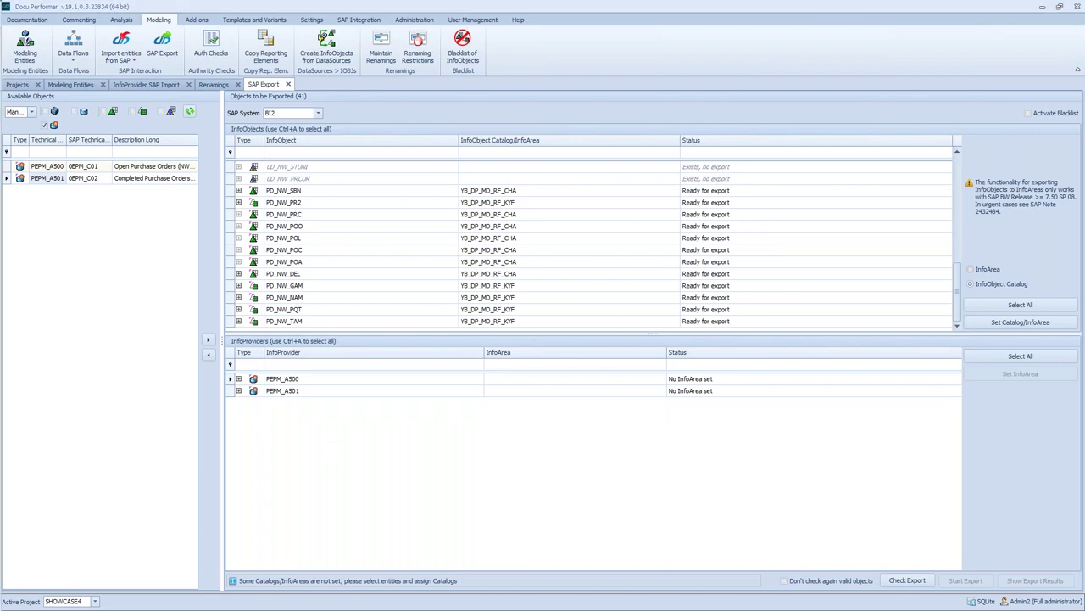
drag(2, 348, 356, 24)
click(341, 31)
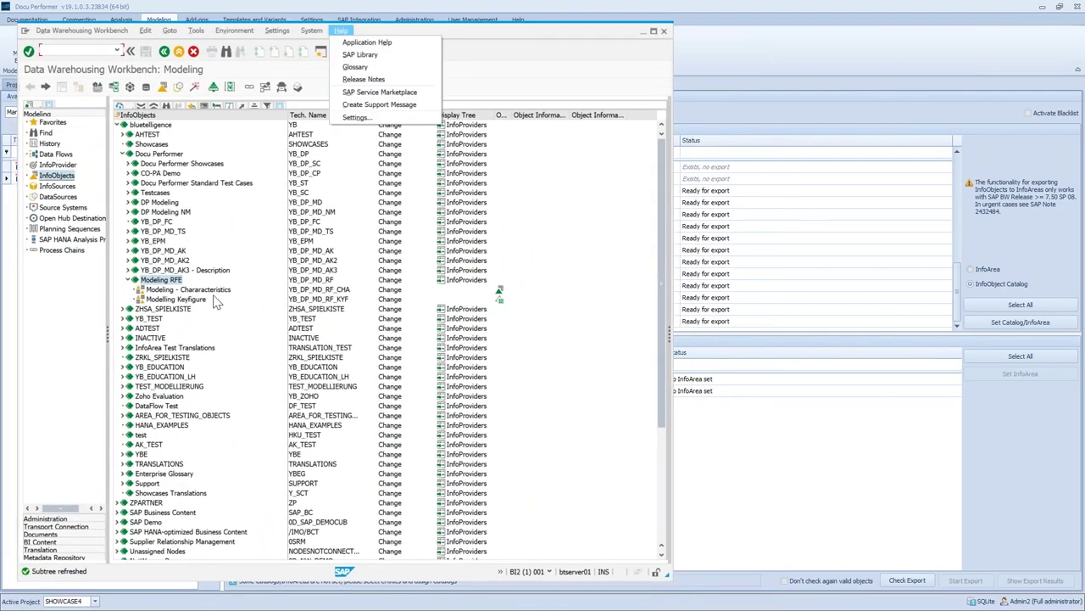
Inspect the Modeling RFE InfoArea and its YB_DP_MD_RF_KYF key-figure catalog in the workbench
click(155, 285)
click(331, 297)
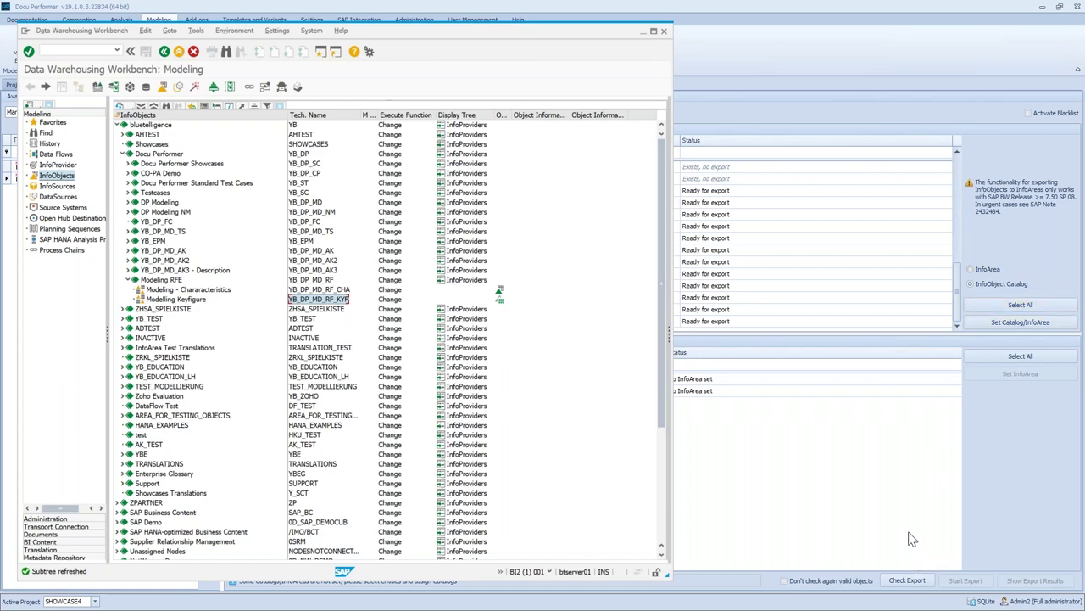
Assign PEPM_A500 and PEPM_A501 to InfoArea YB_DP_MD_RF and recheck them for export
click(709, 383)
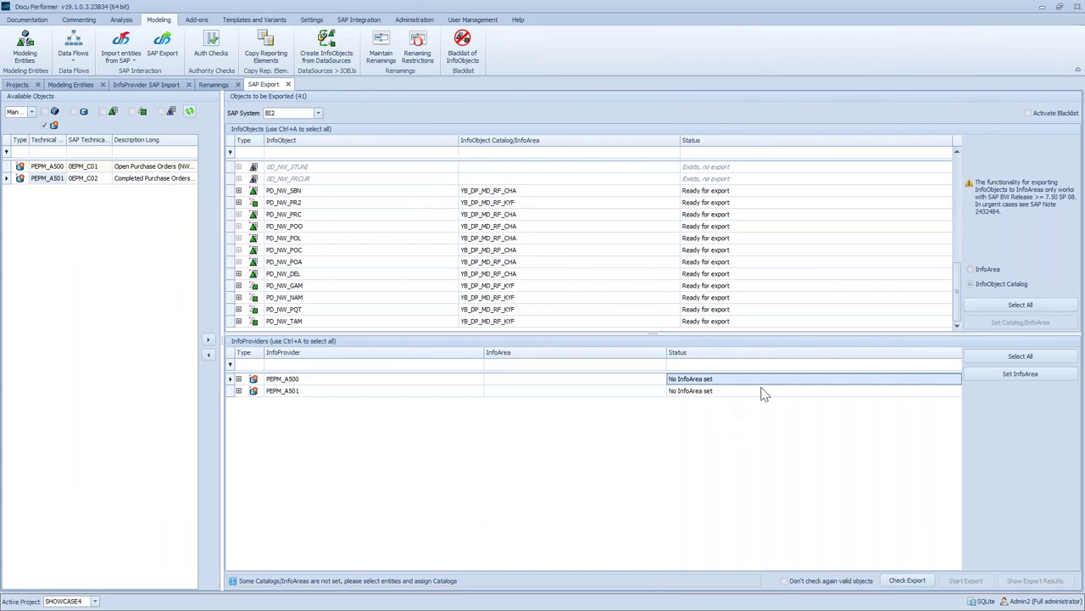
drag(315, 378, 312, 391)
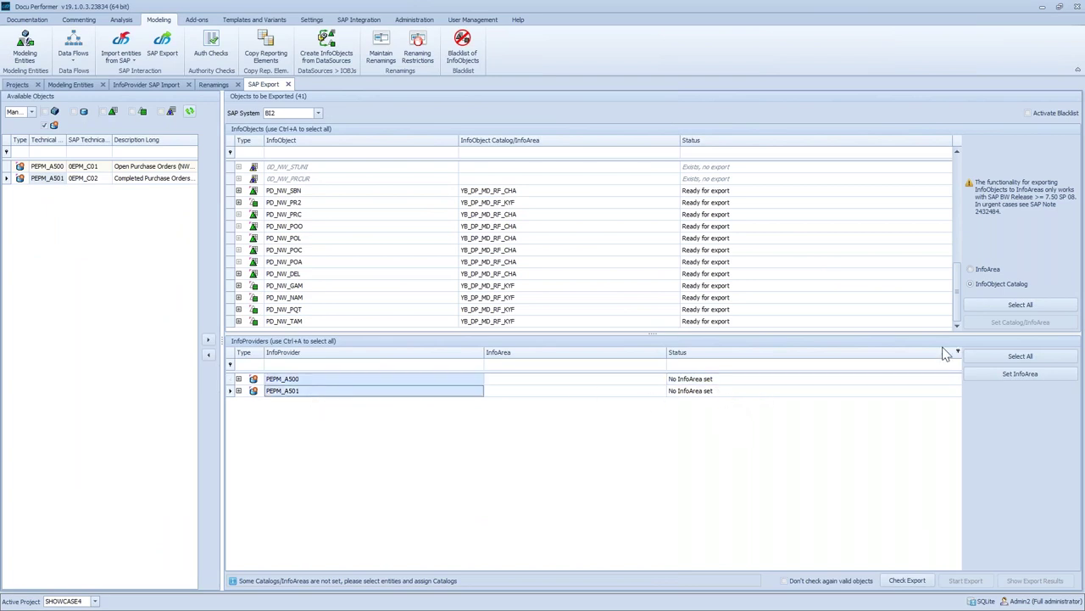
click(1013, 374)
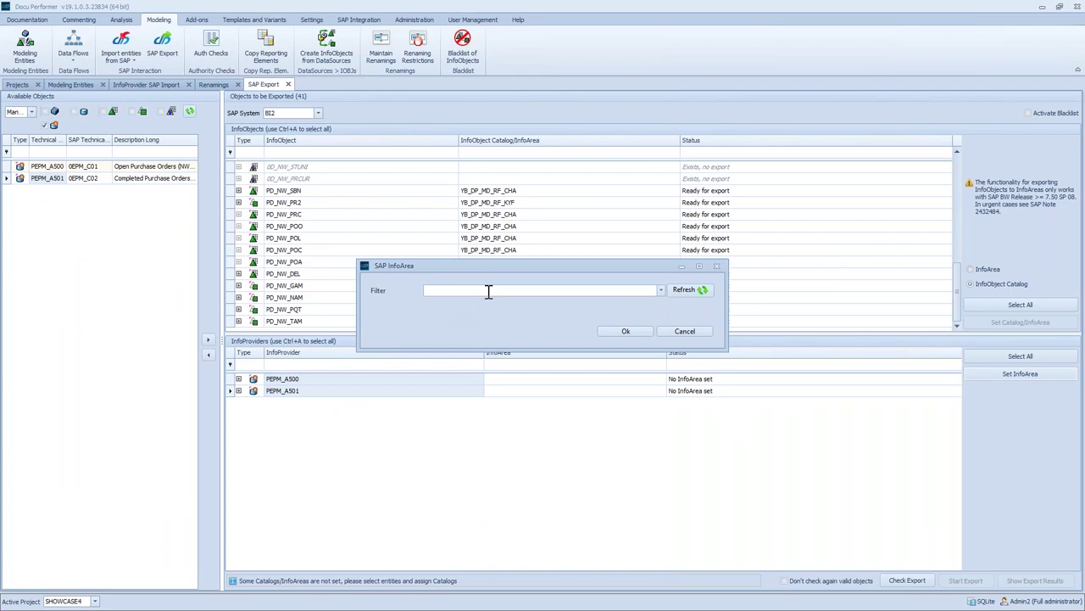
text(YB_DP_MD_RF_CHA)
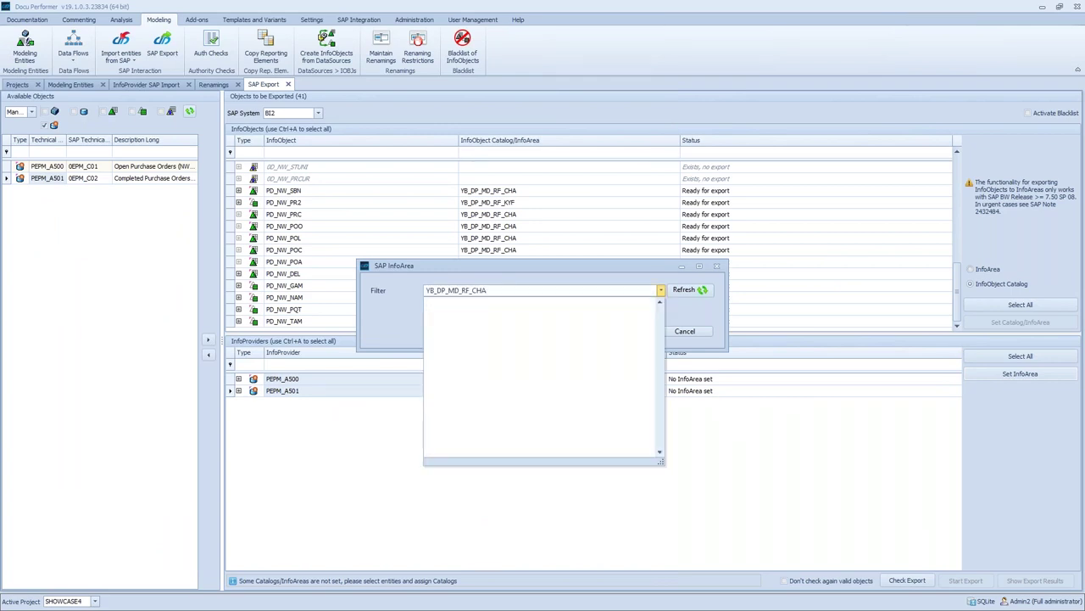
key(BackSpace)
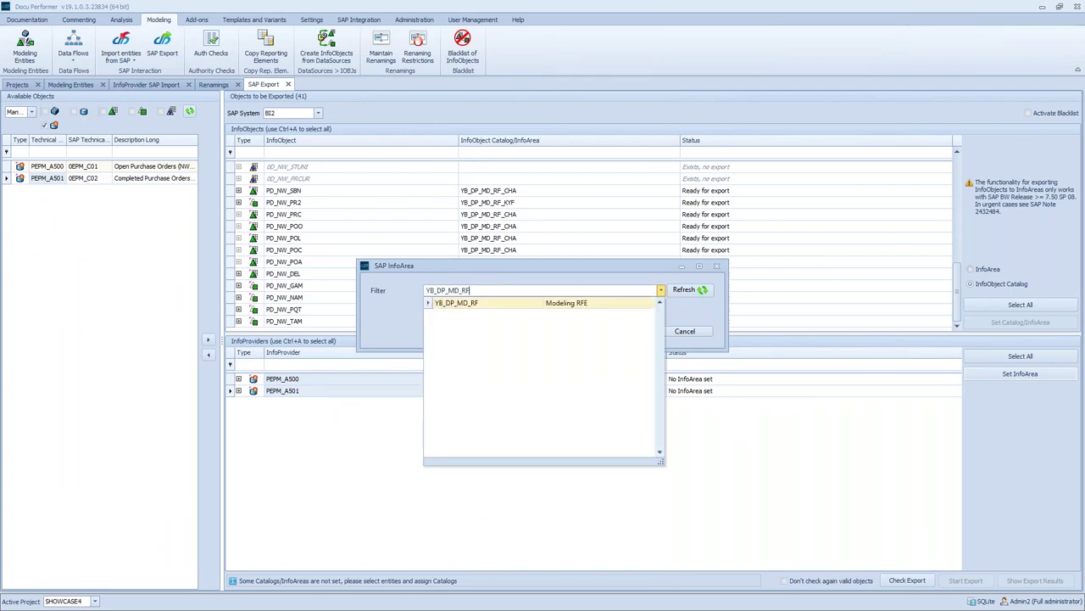
click(458, 303)
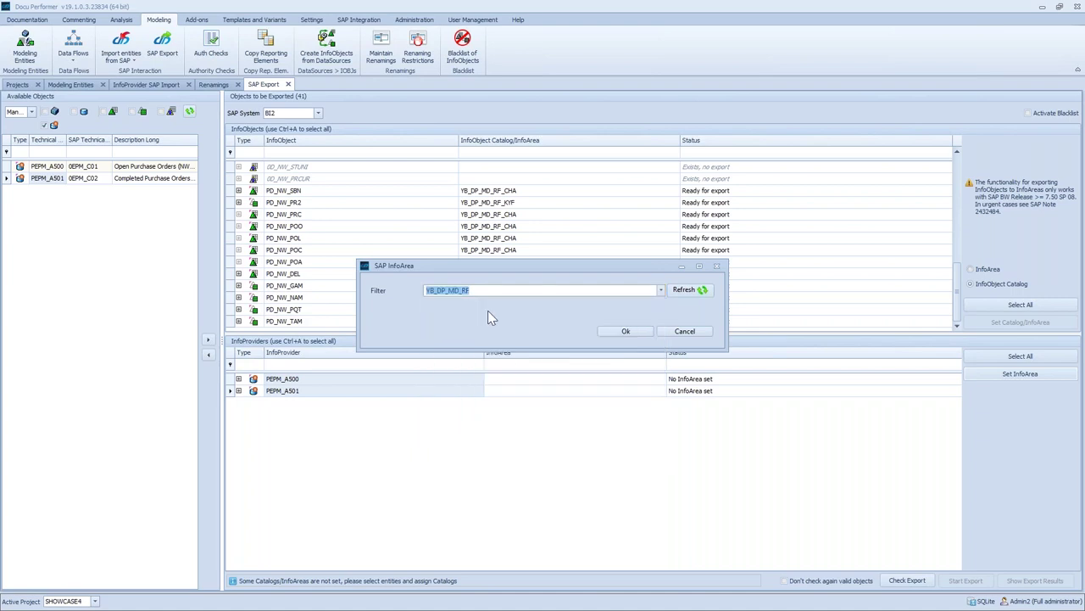
click(621, 332)
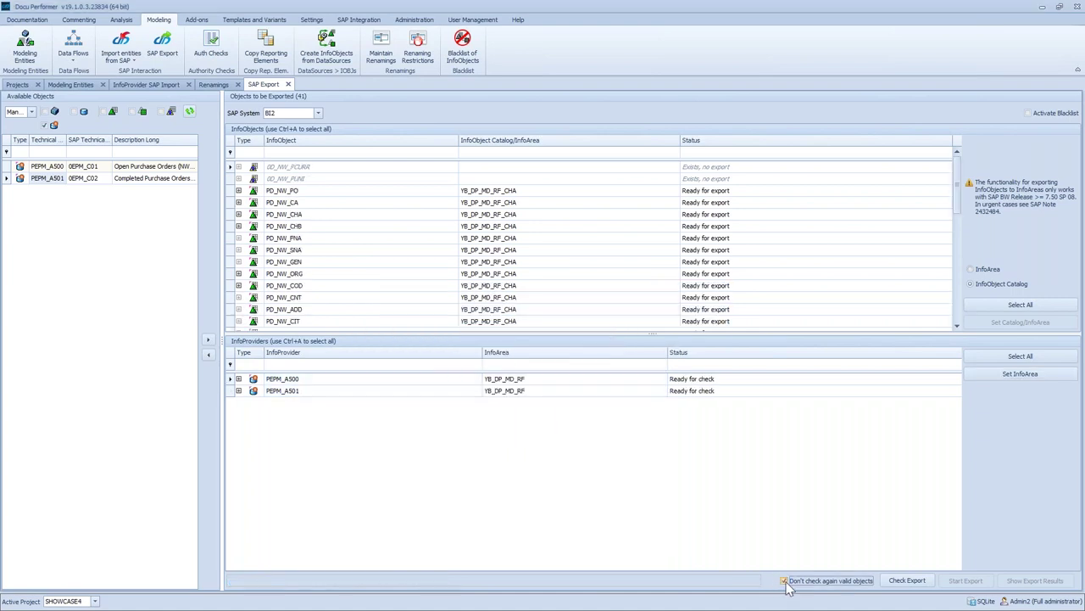
click(907, 580)
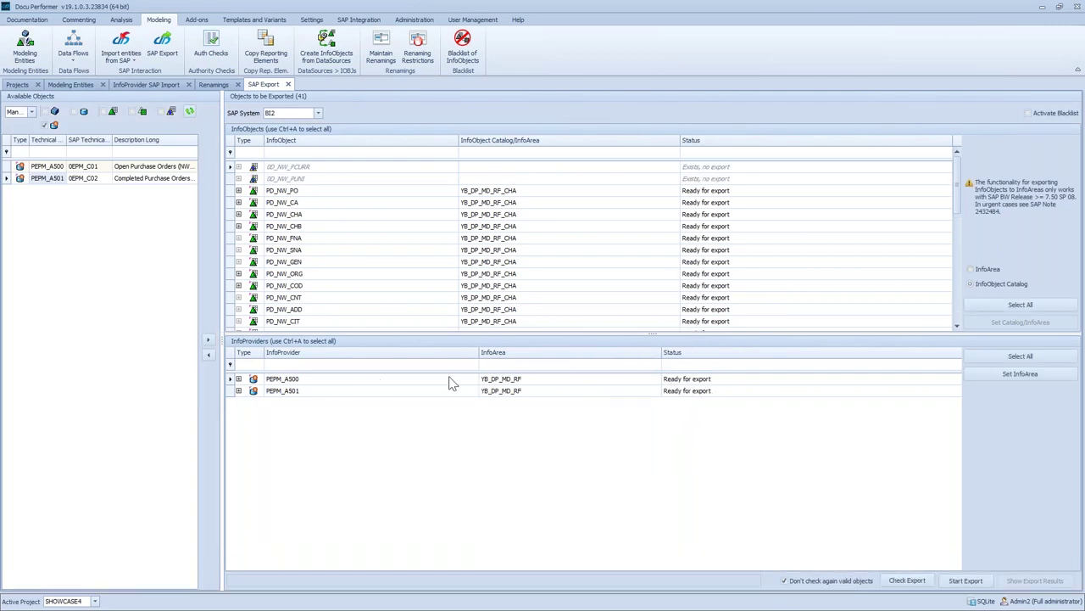
Launch the export of all InfoObjects and both PEPM InfoProviders to BI2
click(966, 583)
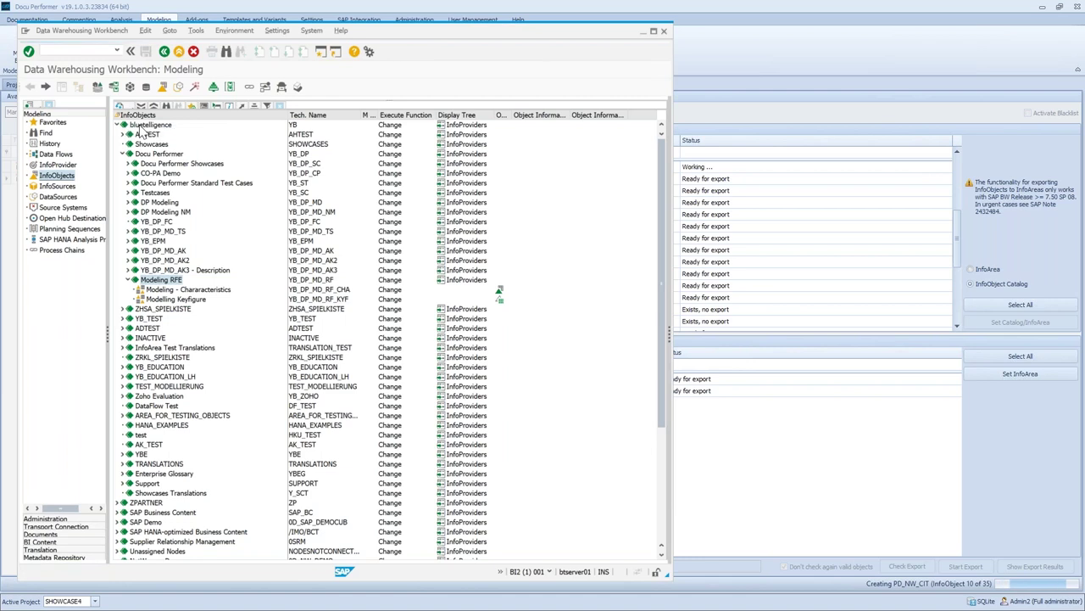
Refresh the YB_DP_MD_RF_CHA catalog so the exported PD_NW_ characteristics show up
click(136, 289)
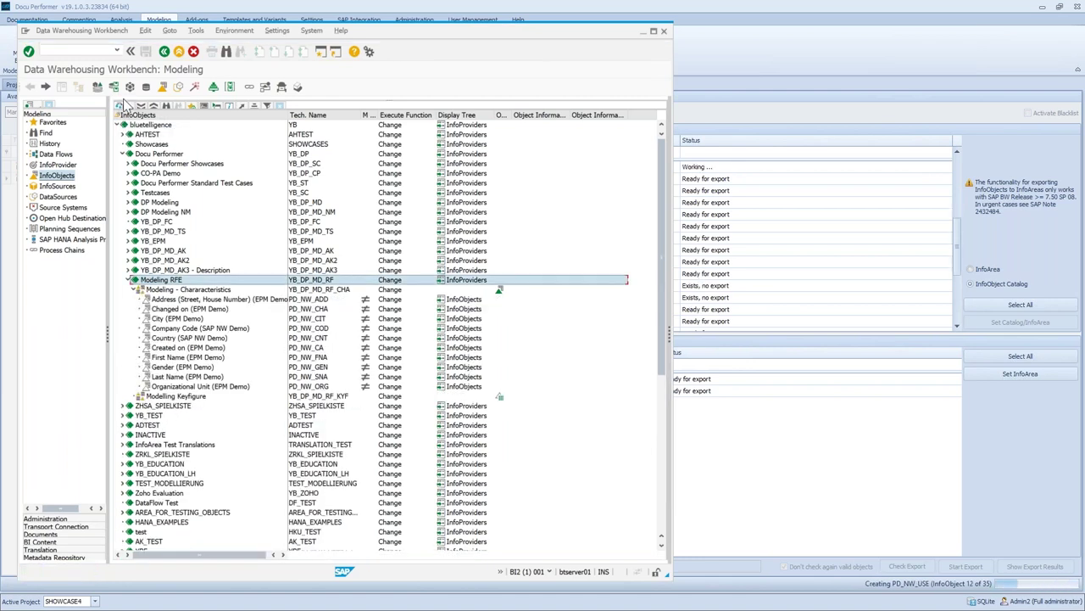
click(137, 289)
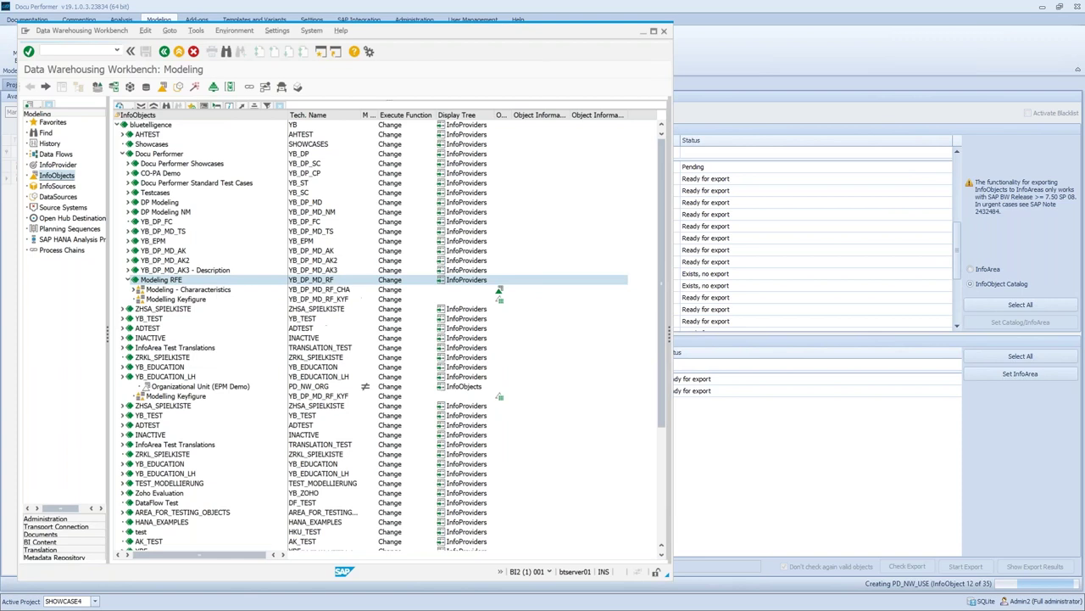
click(136, 289)
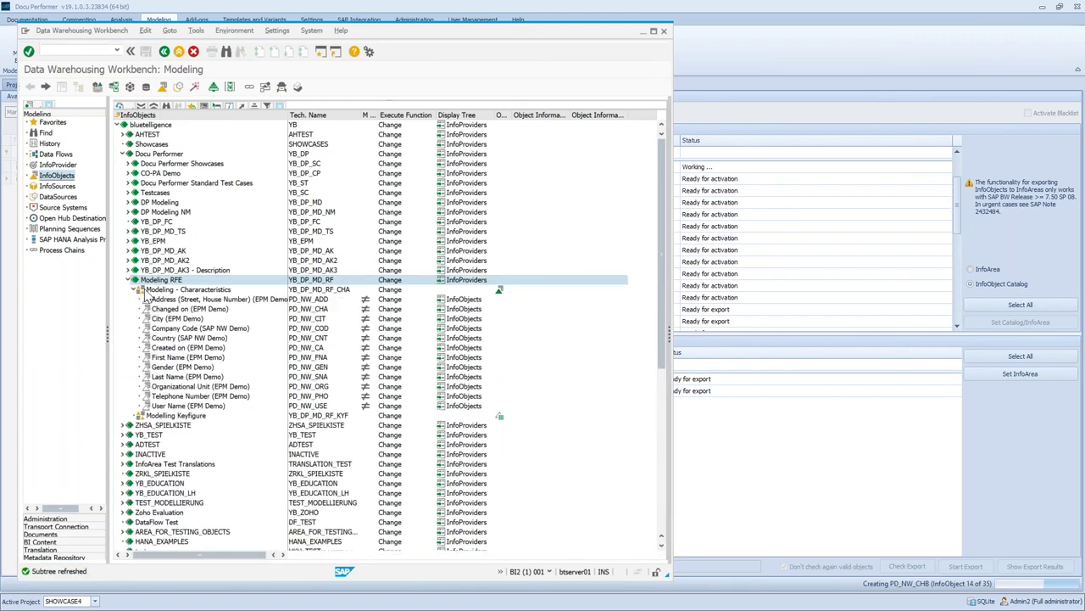
click(147, 292)
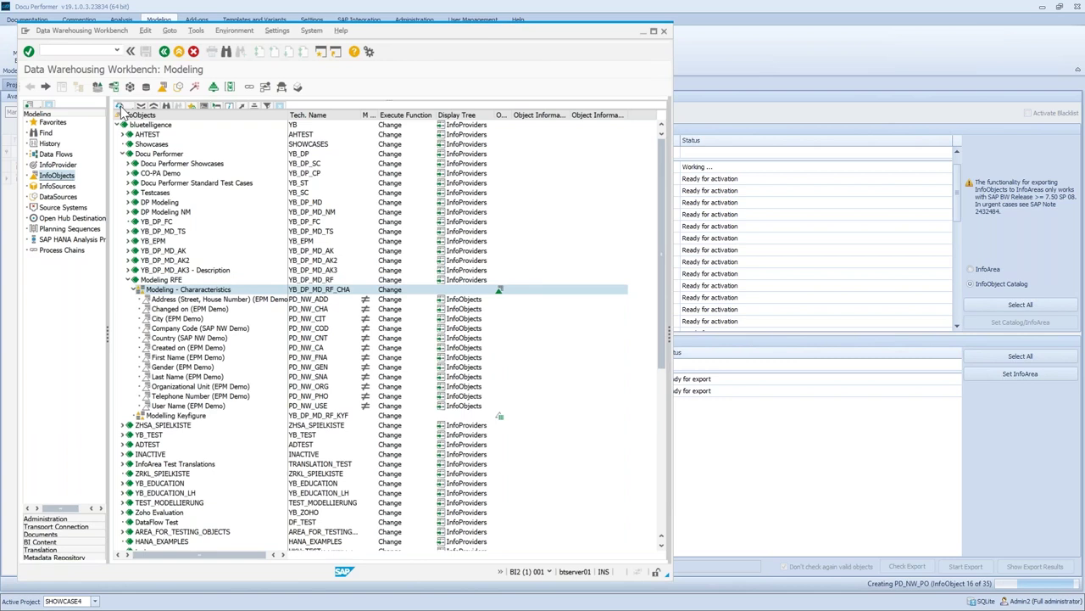
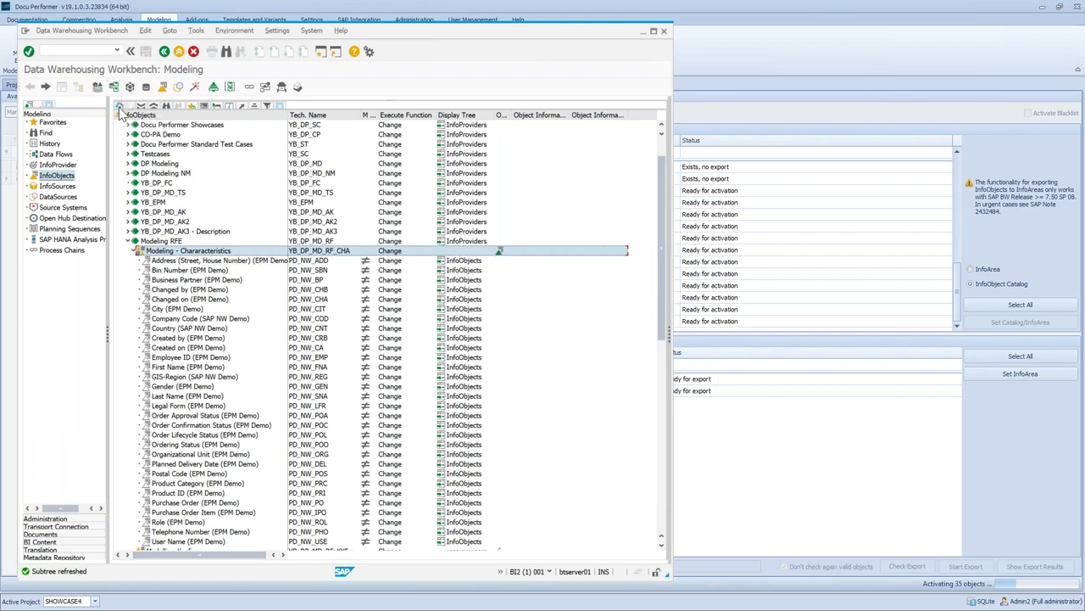
Refresh the InfoObjects tree until the characteristics show Finished activation, then collapse the Modeling RFE characteristics folder
click(161, 301)
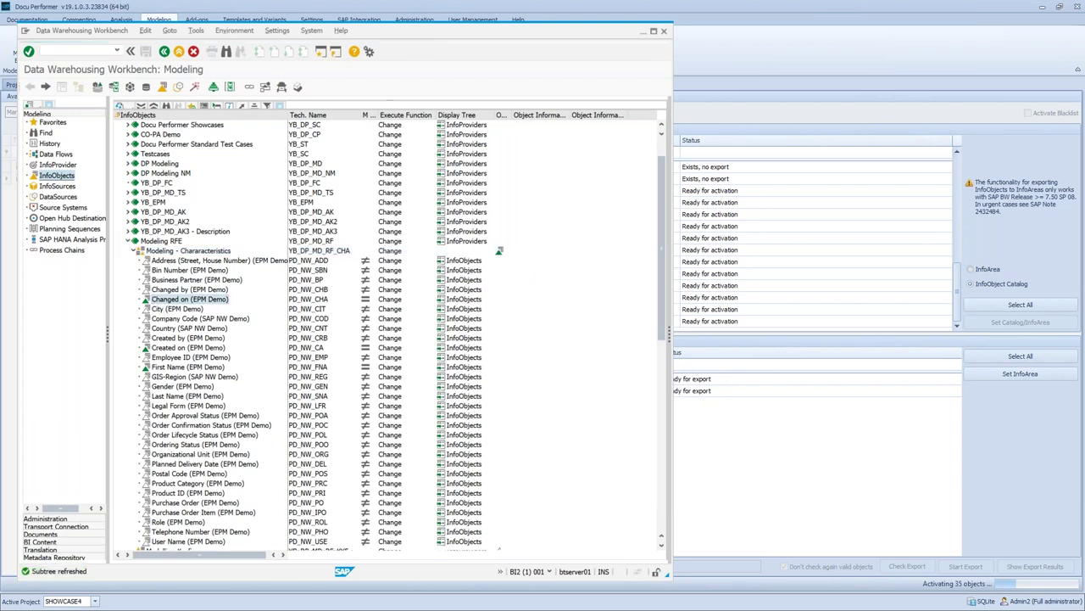
click(121, 104)
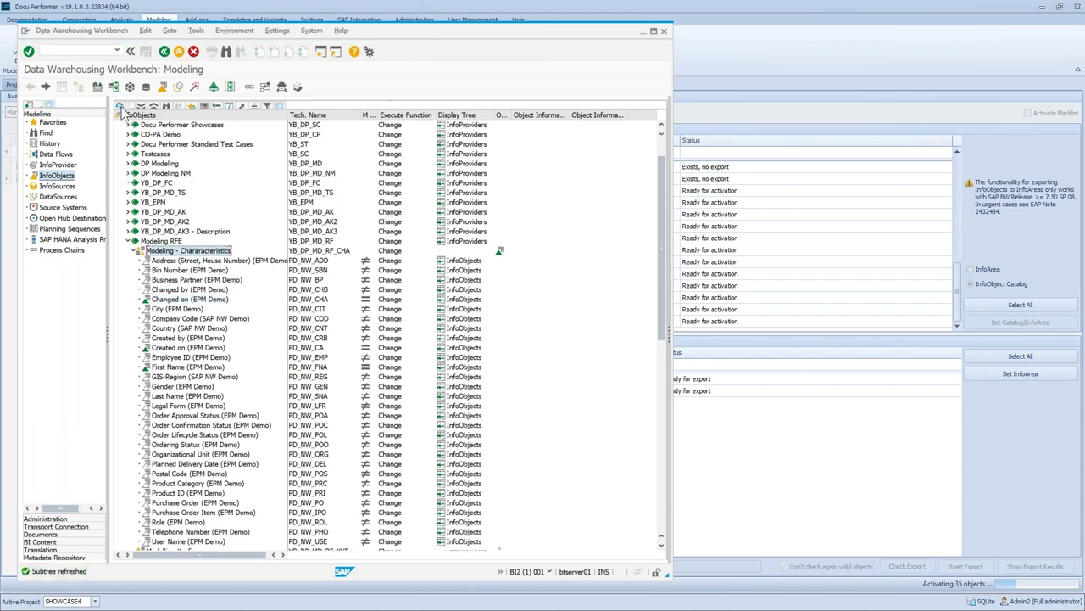
click(119, 105)
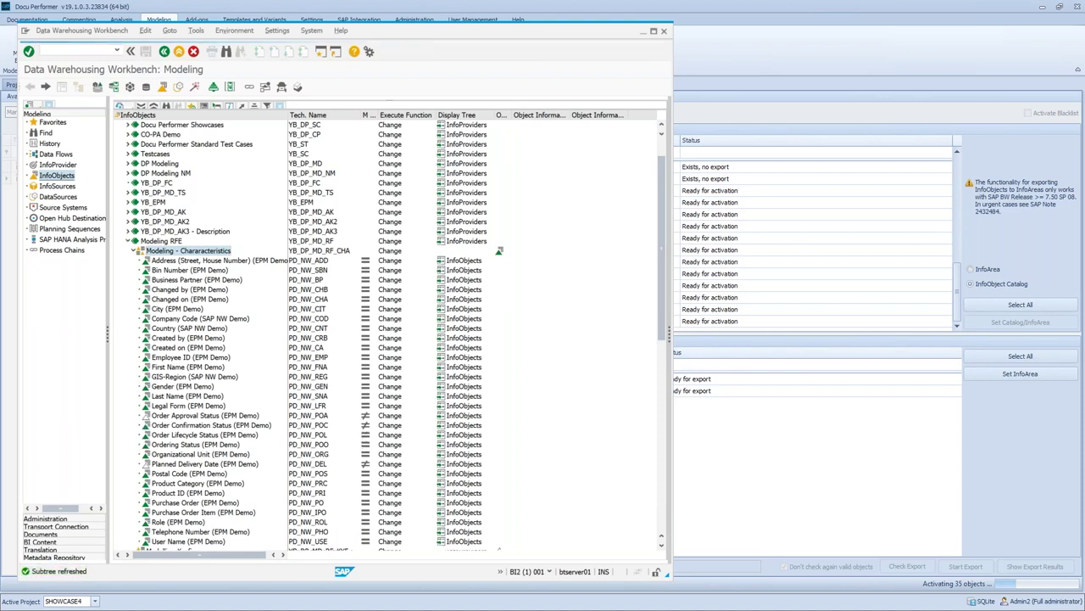
click(121, 108)
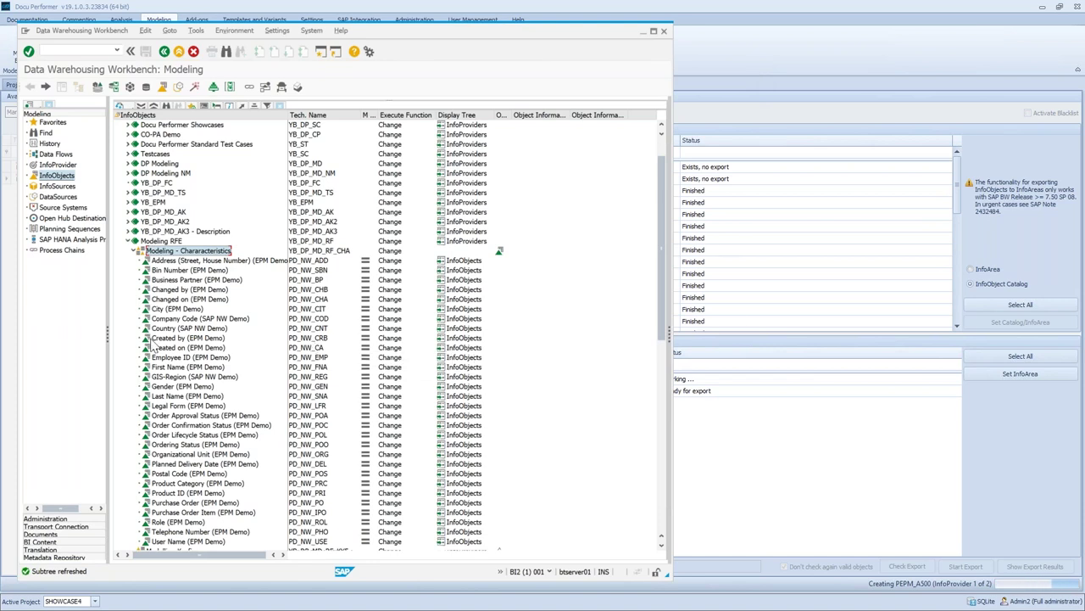
click(134, 252)
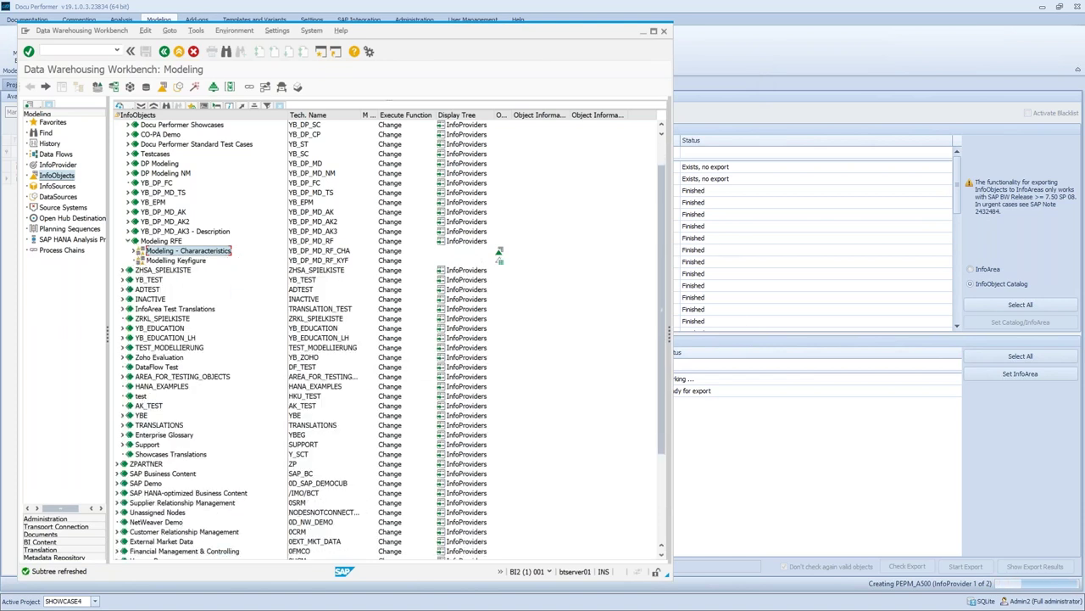
Switch to InfoProviders, collapse YB_DP_MD_AK, and expand Modeling RFE to show PEPM_A501 and PEPM_A500
click(57, 165)
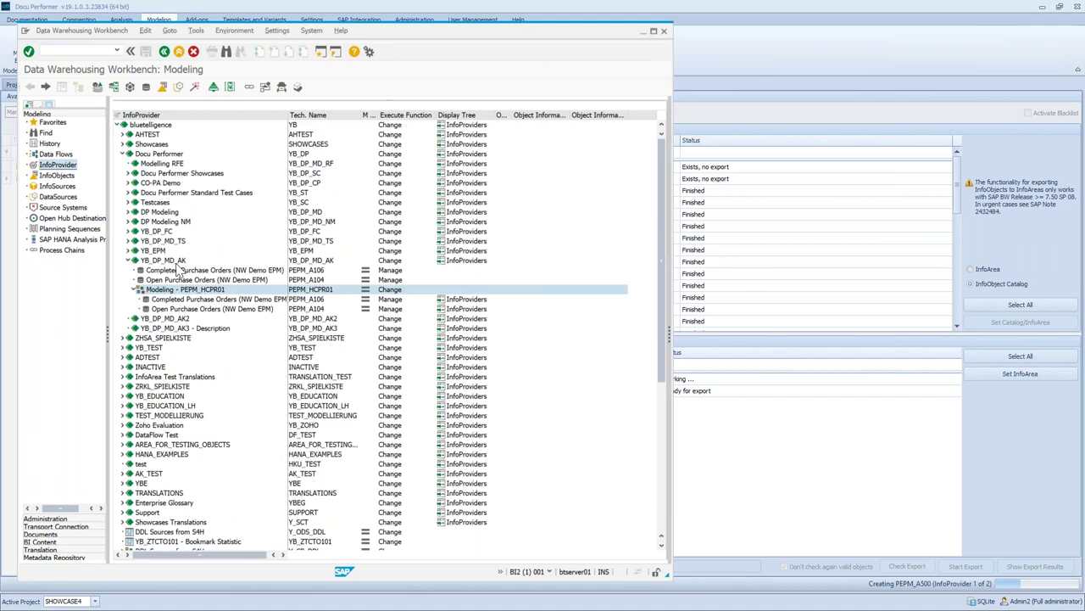
click(134, 260)
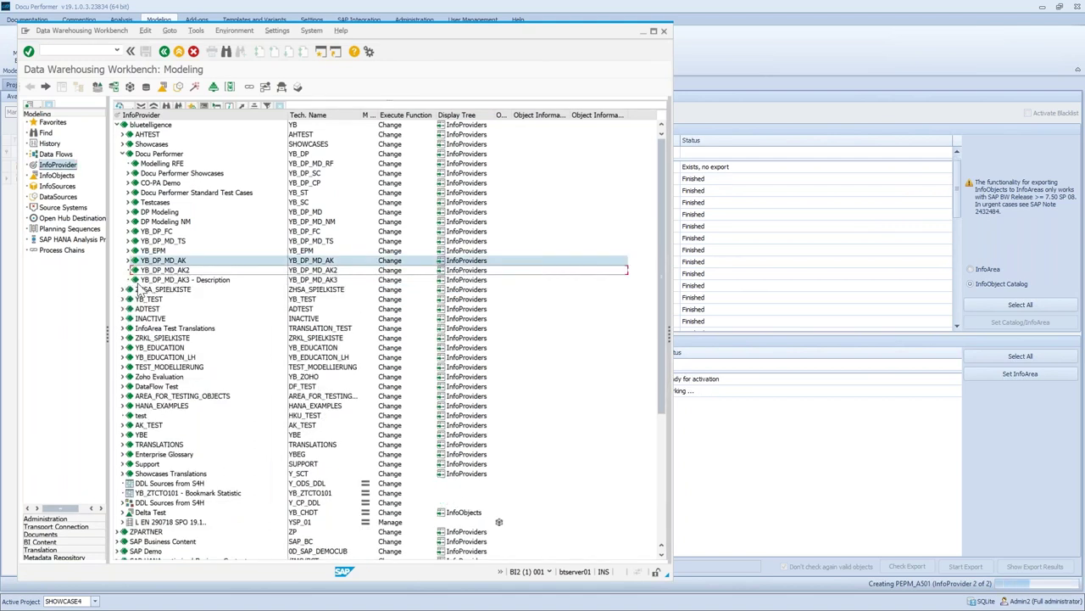
click(151, 153)
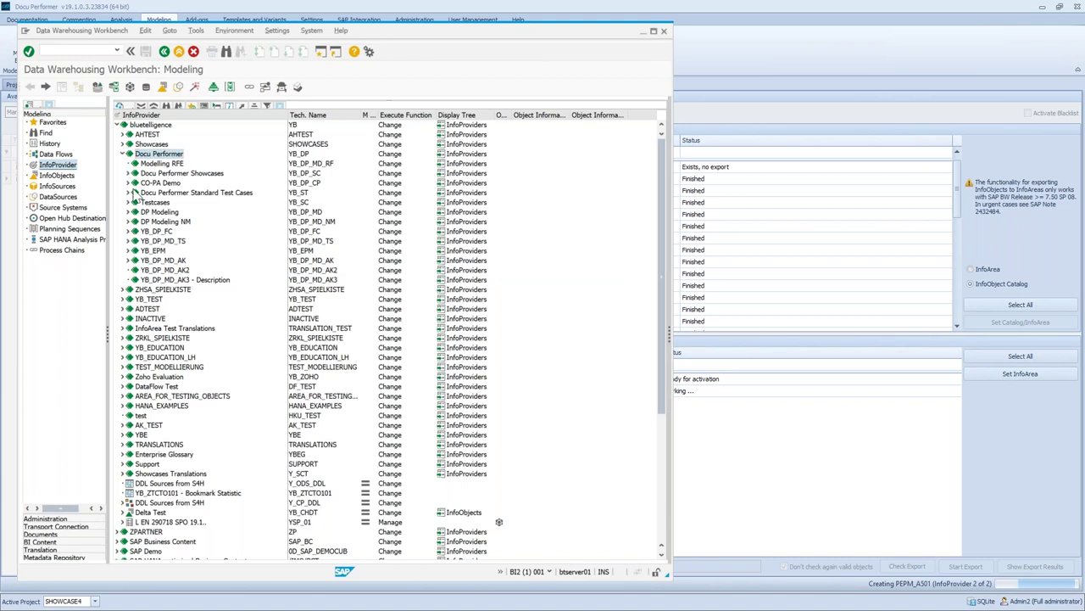
click(128, 280)
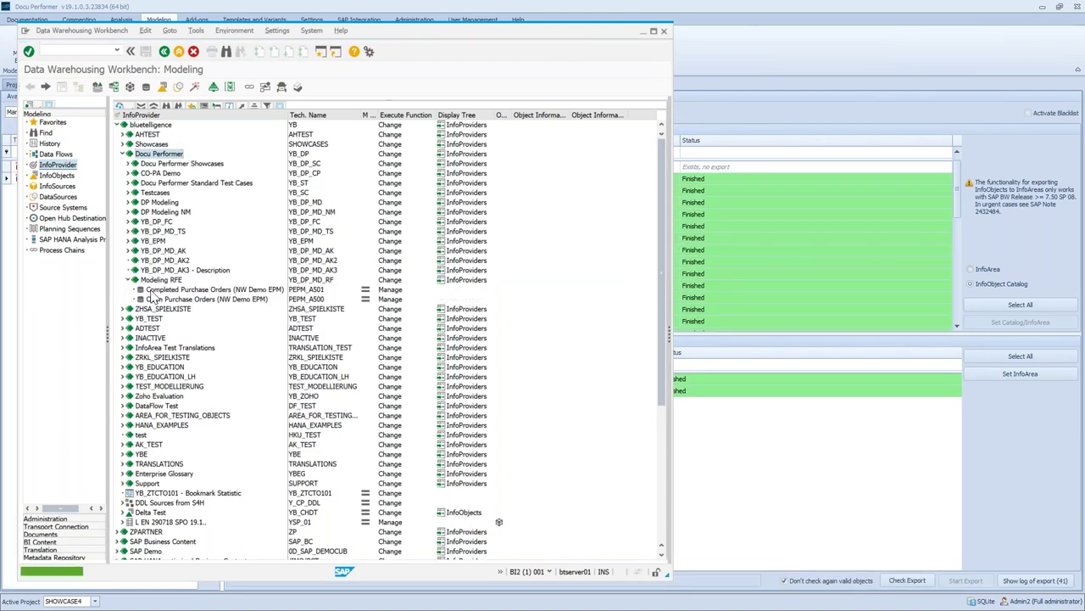
click(216, 291)
click(299, 300)
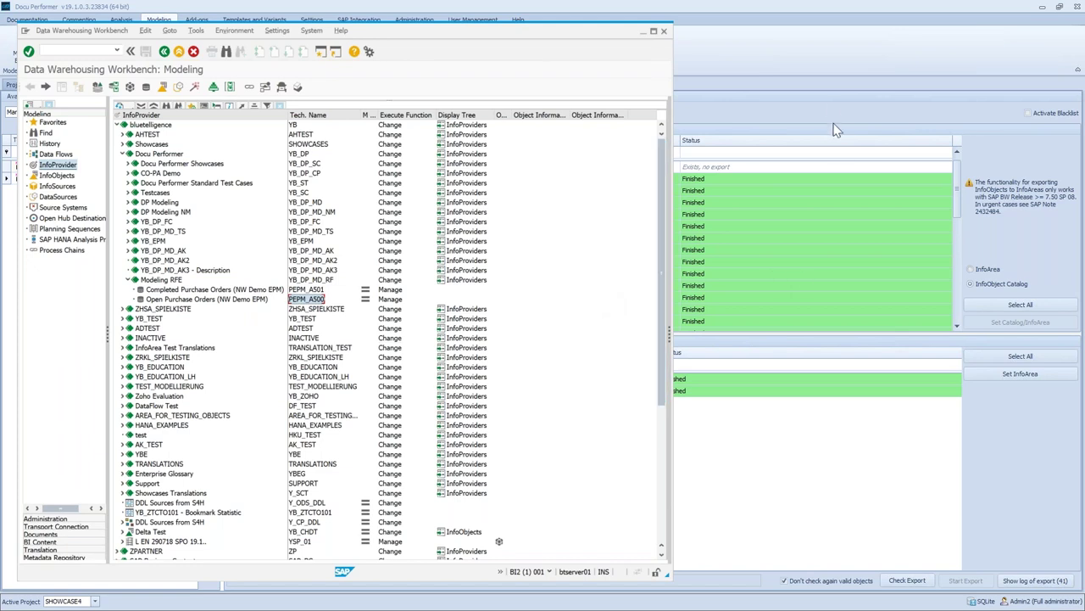
click(828, 52)
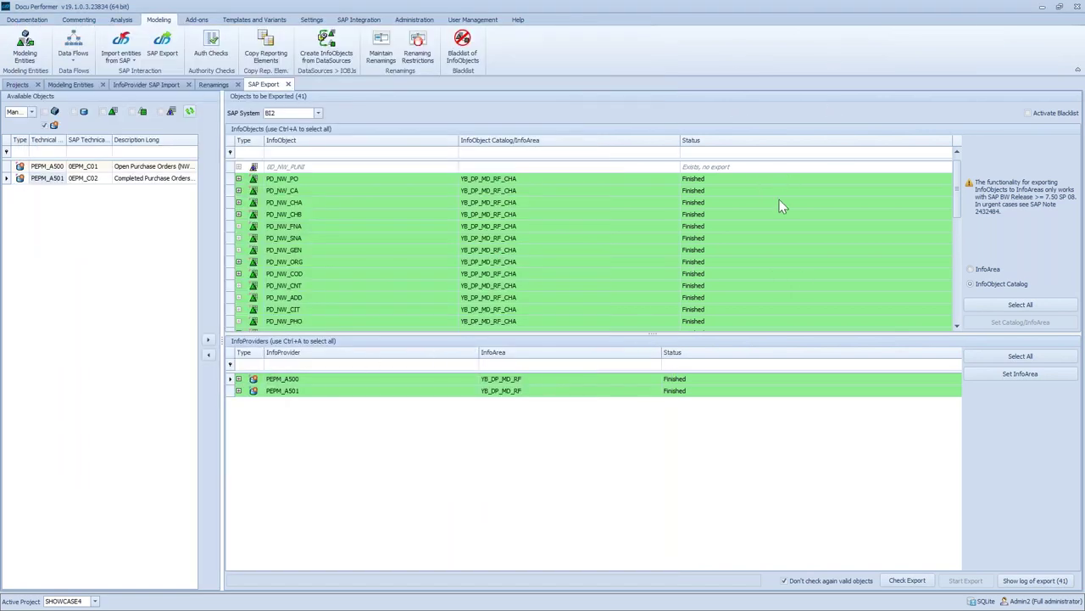
scroll(721, 261, up, 1)
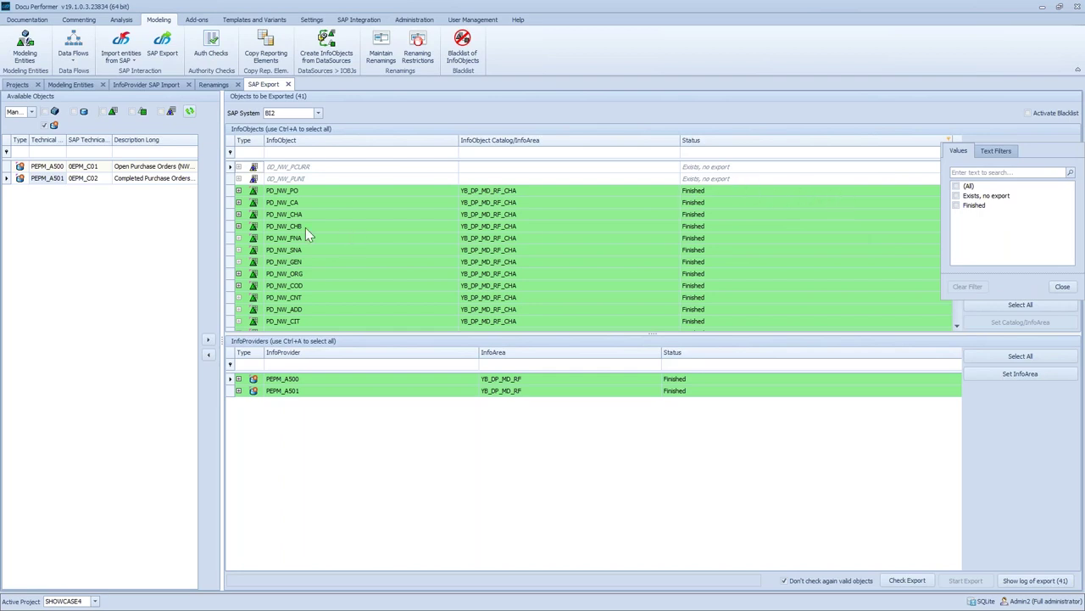
click(1063, 286)
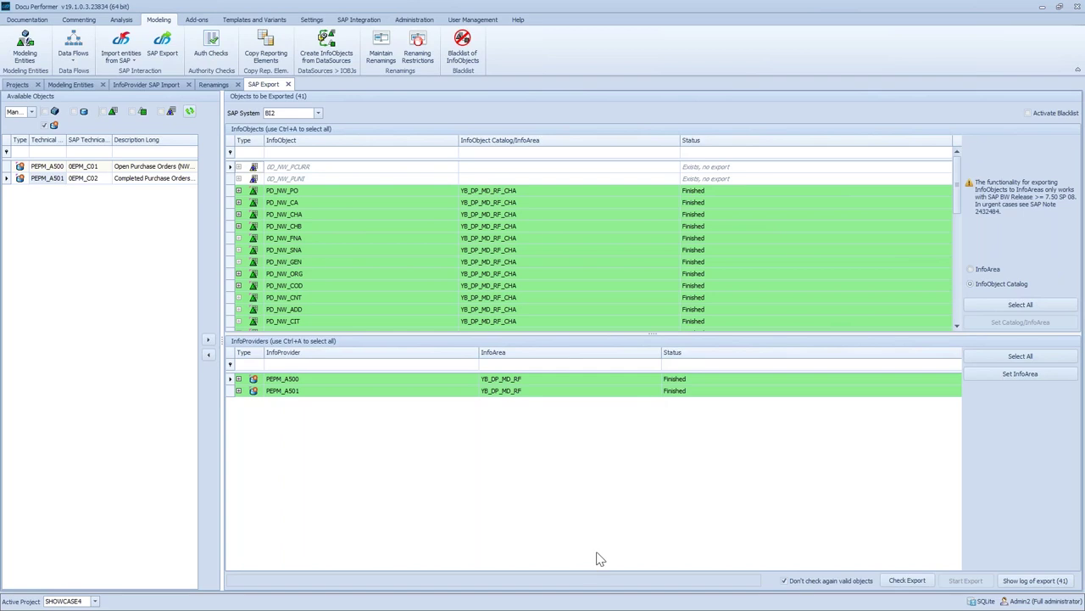
click(1035, 580)
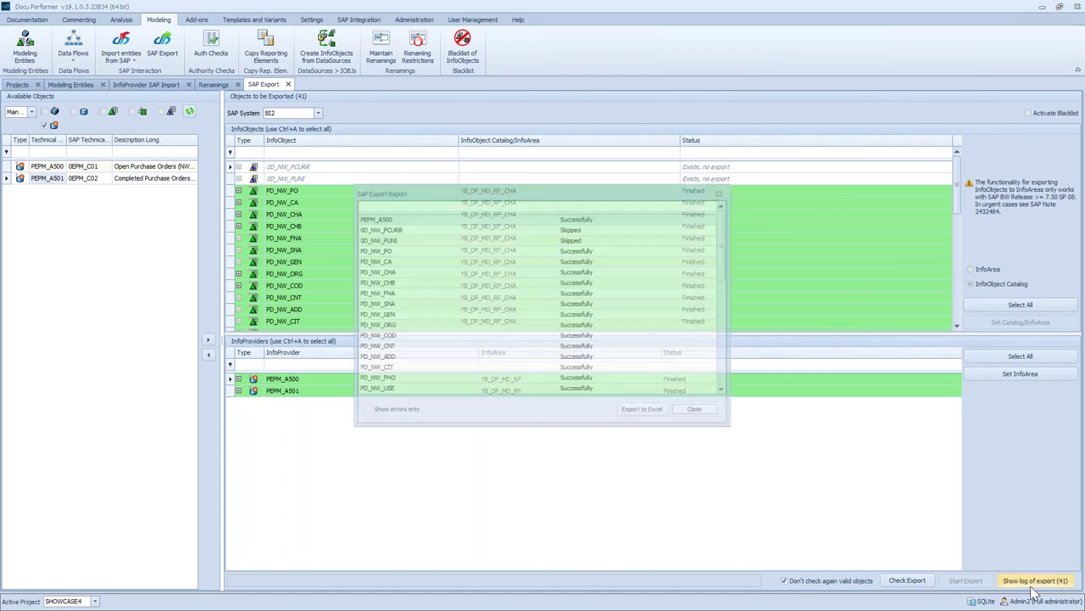
drag(725, 246, 739, 364)
scroll(678, 392, up, 1)
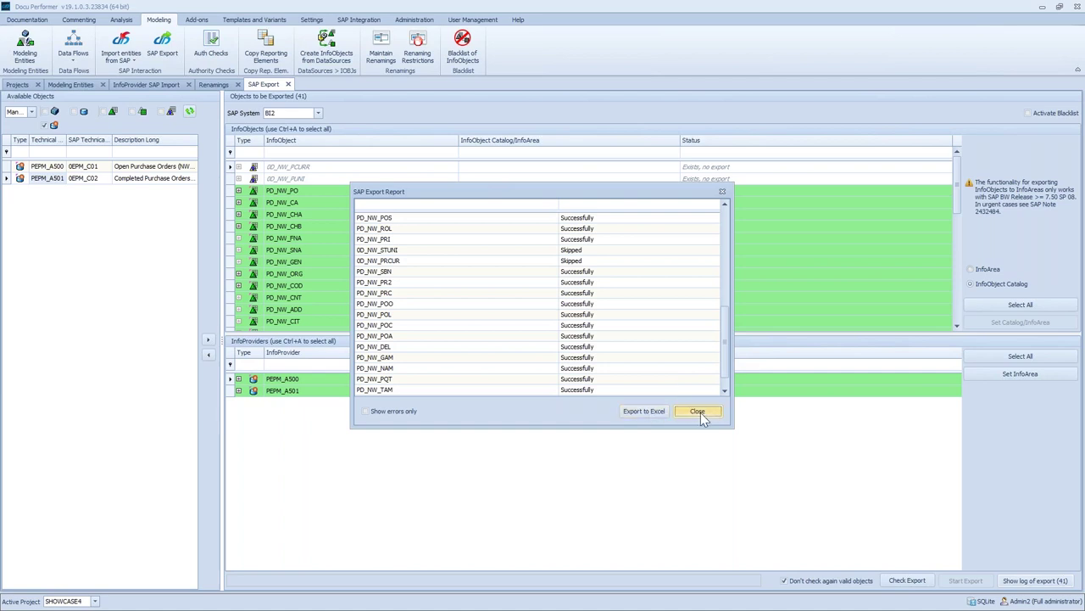
click(699, 411)
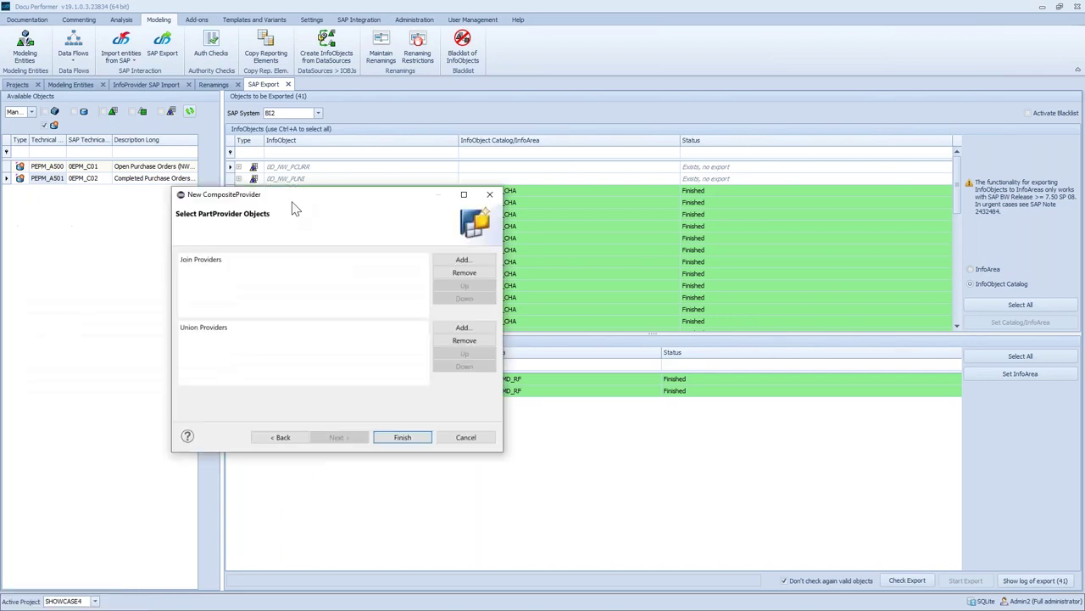
Add PEPM_A500 and PEPM_A501 as union PartProviders and finish the CompositeProvider wizard
click(454, 342)
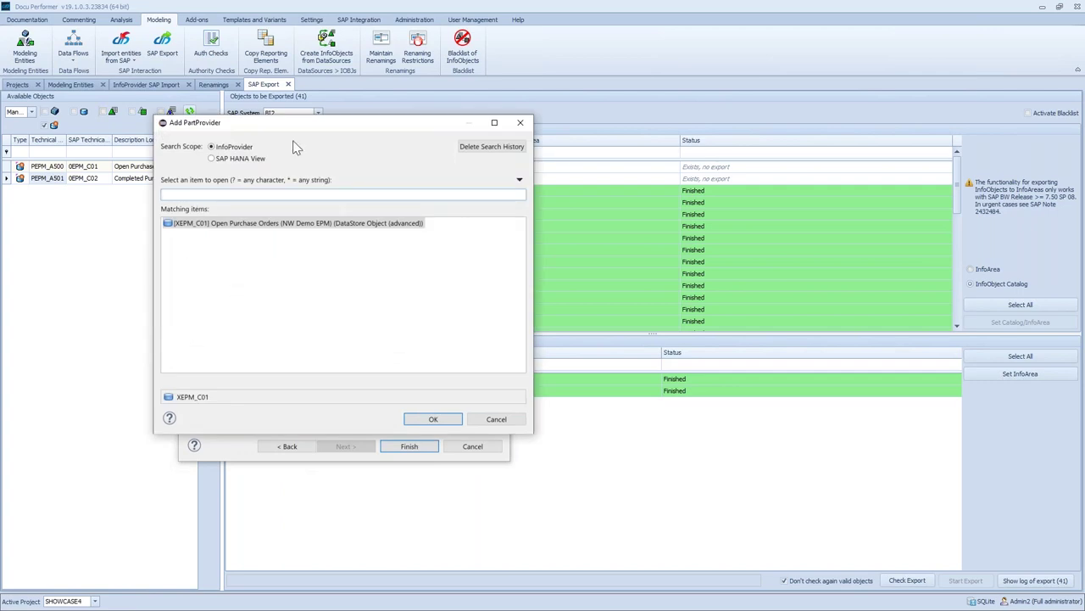
key(Return)
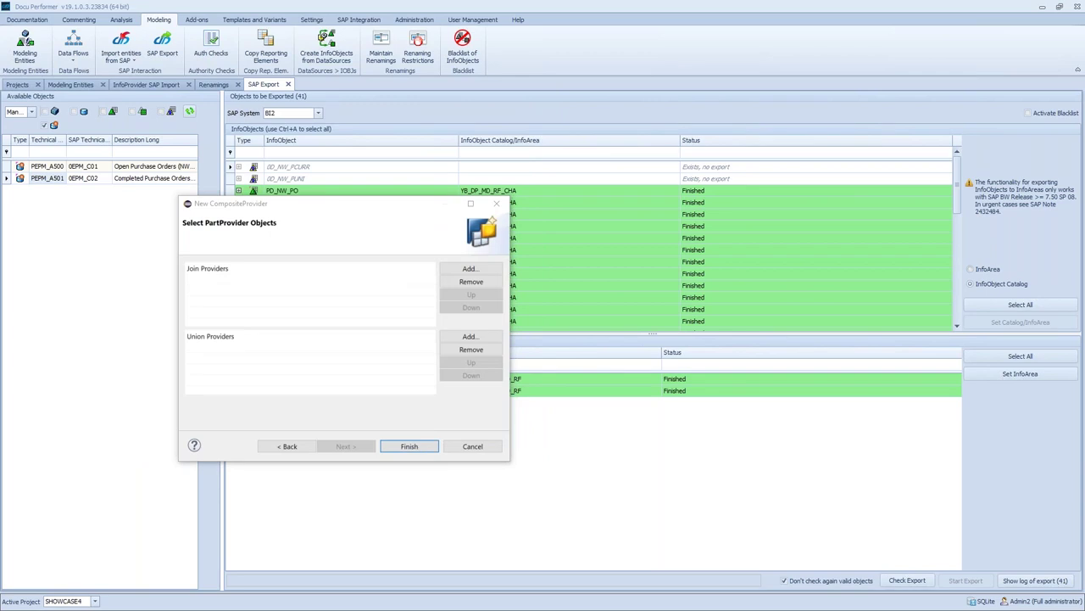
click(458, 339)
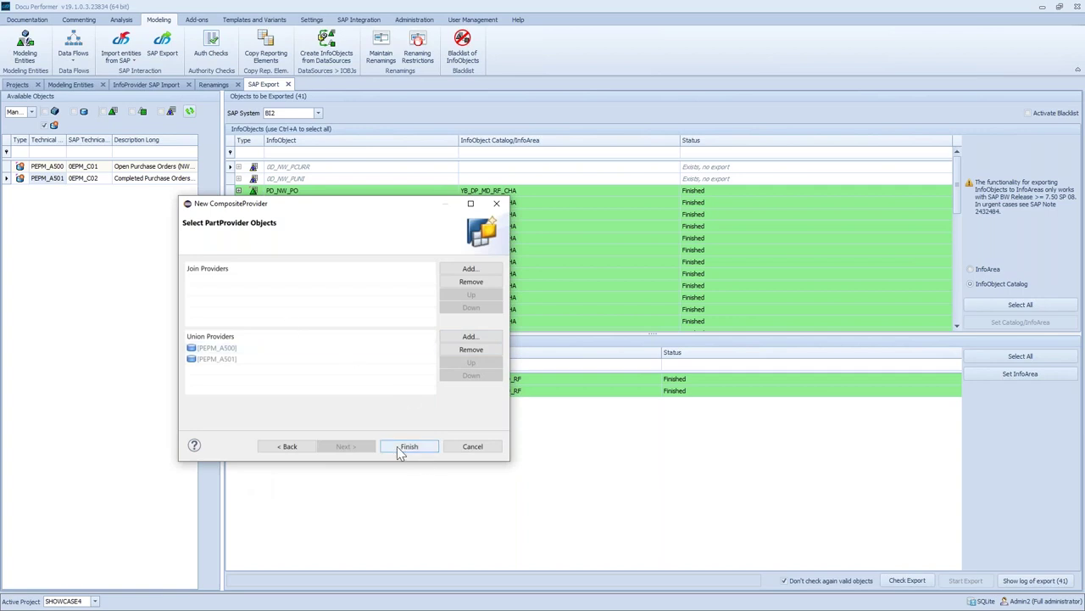
key(Return)
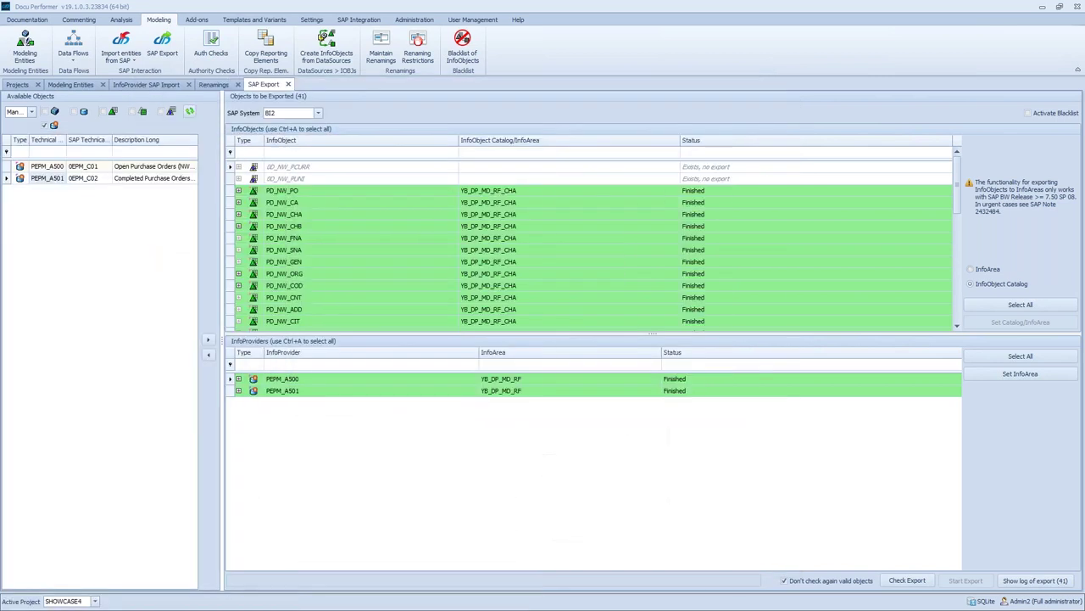
In Copy Reporting Elements, pick query 0EPM_MP01_Q0001 on system BI2 as the source
click(260, 46)
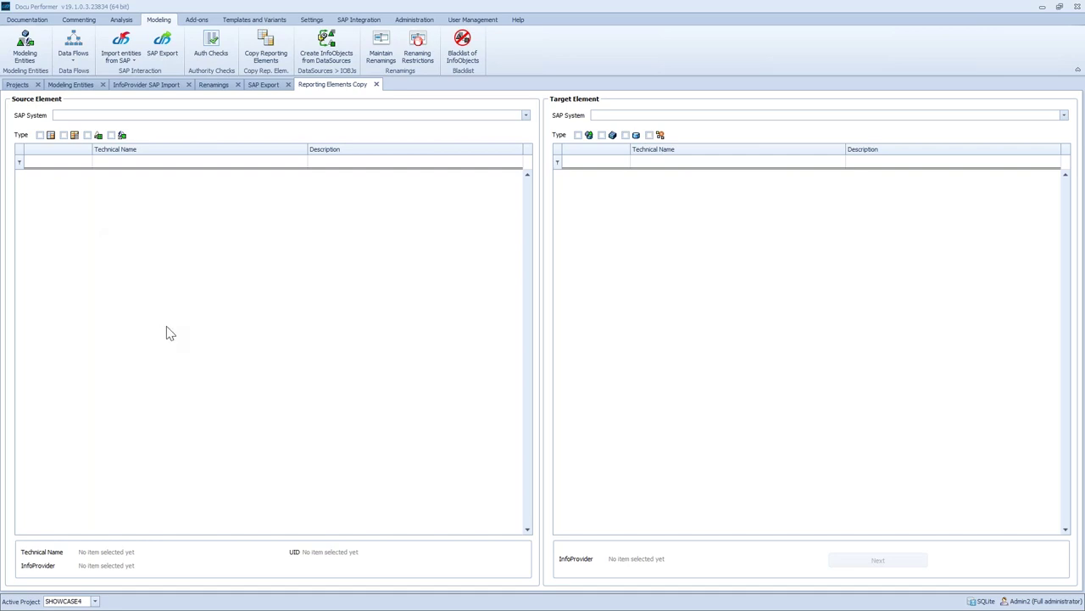
click(93, 117)
click(76, 128)
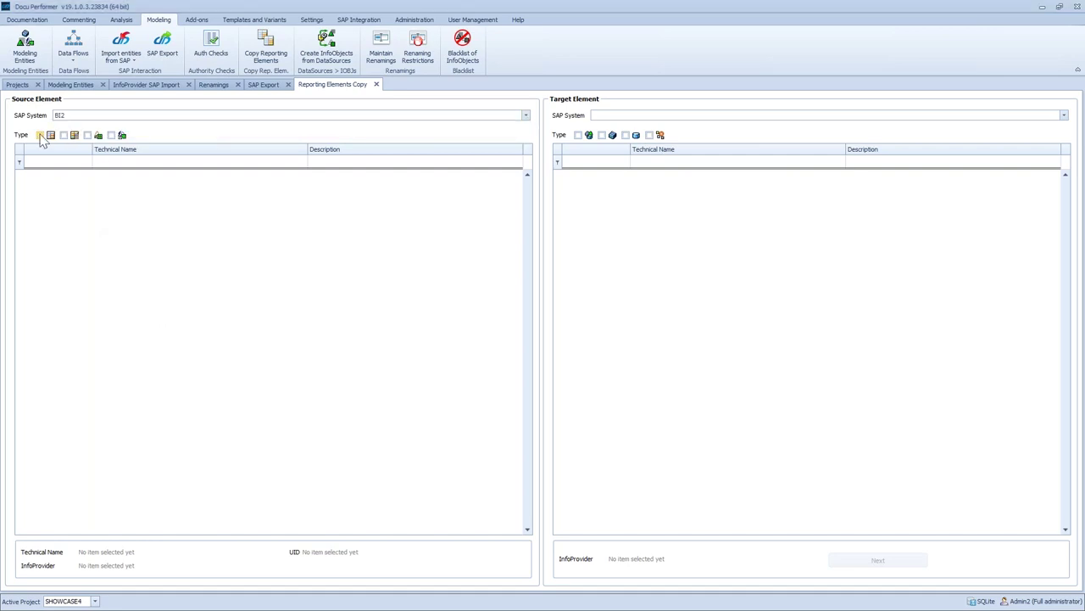
click(40, 135)
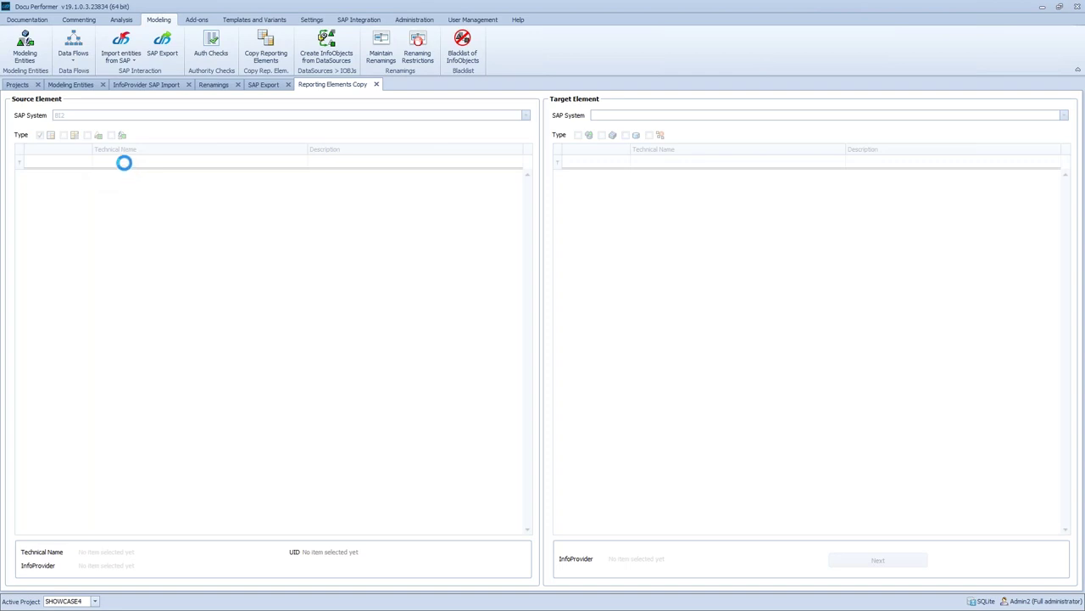
click(124, 162)
text(0EPM_MP01_Q0001)
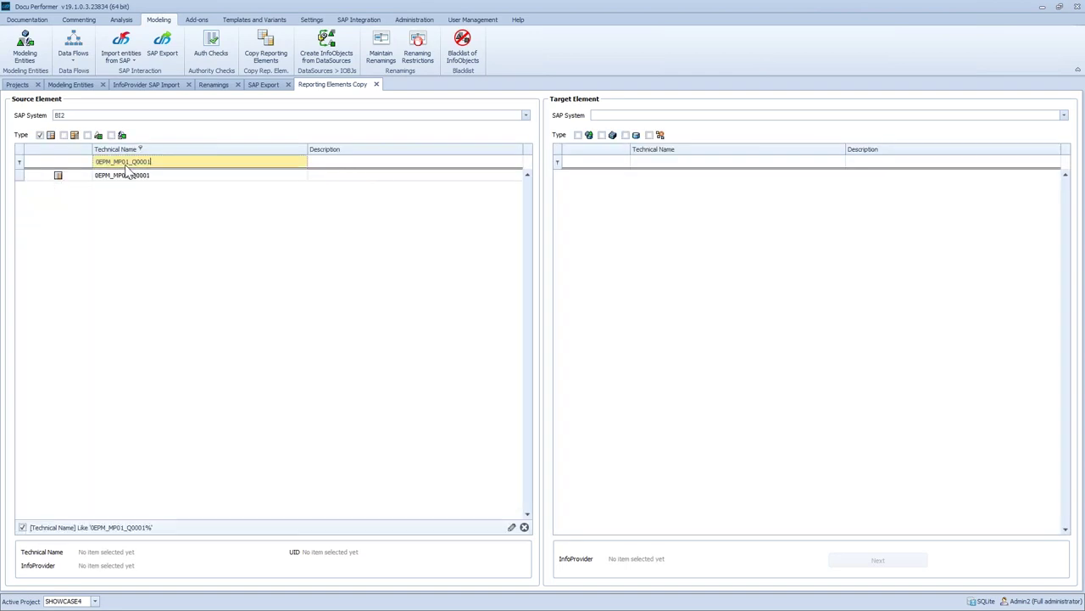
click(135, 176)
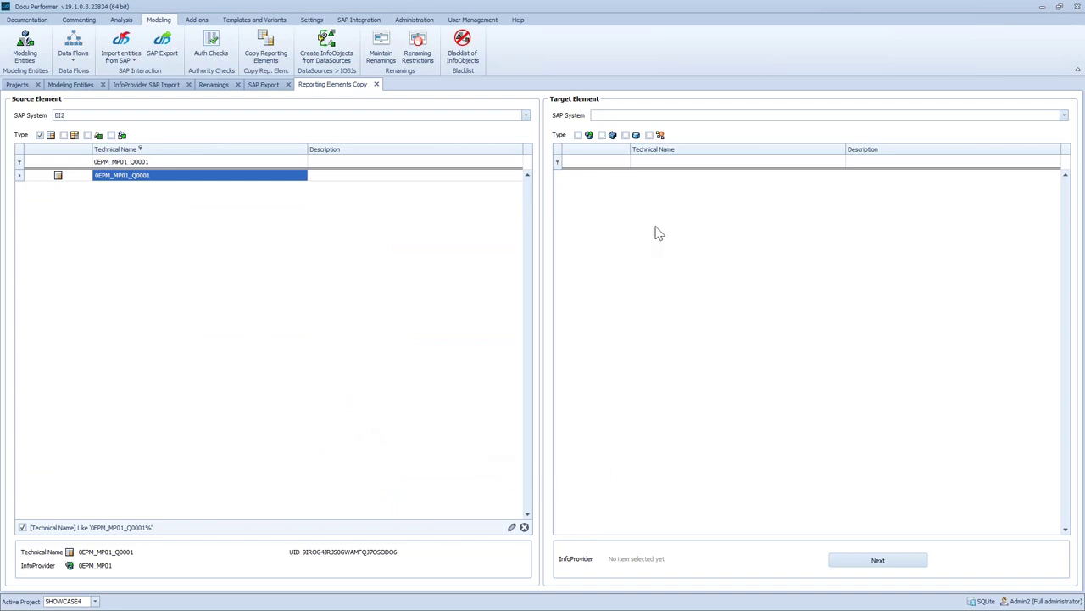
Pick CompositeProvider PEPM_HCPR51 on BI2 as the target and continue to the copy details
click(620, 114)
click(630, 124)
click(649, 135)
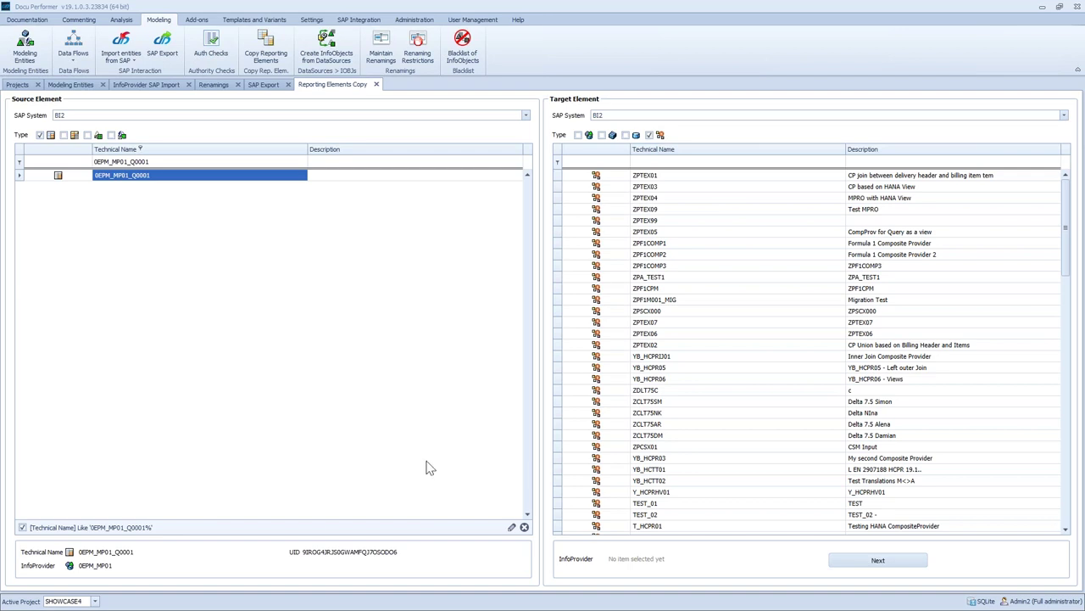
click(664, 161)
text(PEPM_HCPR51)
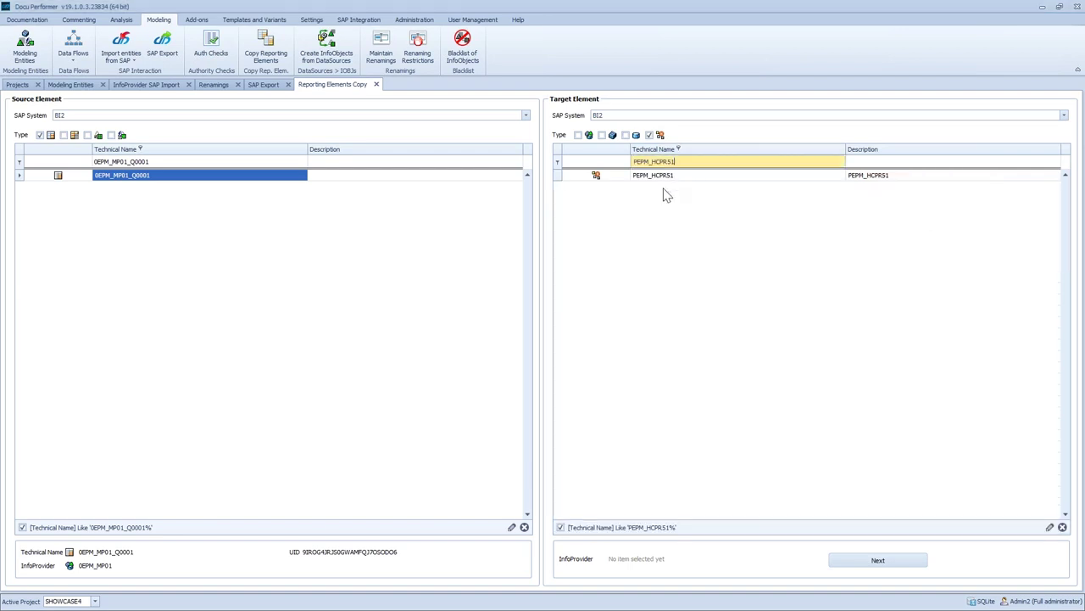
click(658, 177)
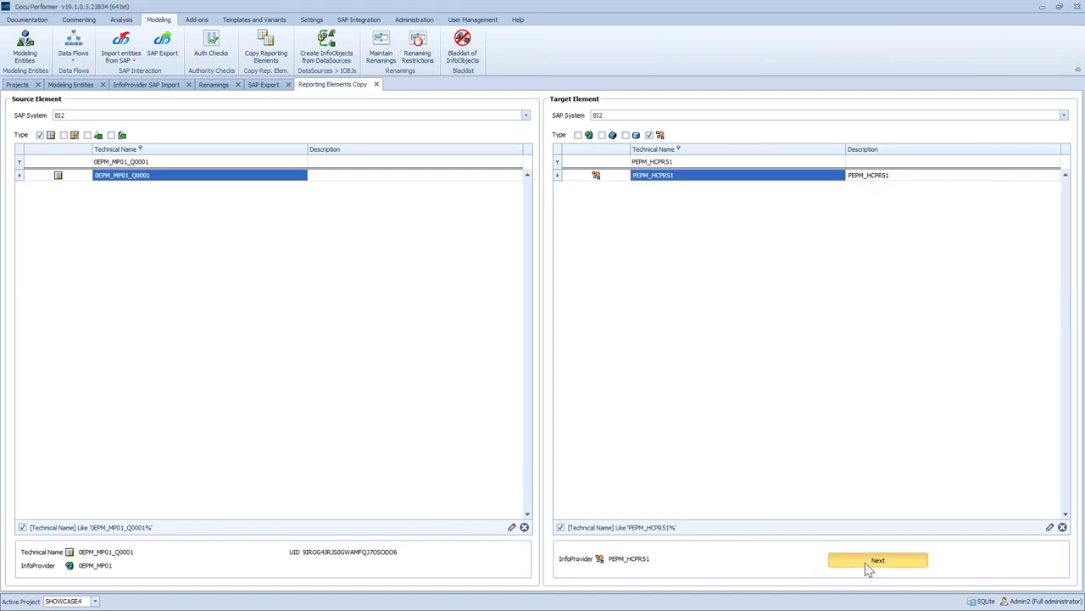
click(865, 562)
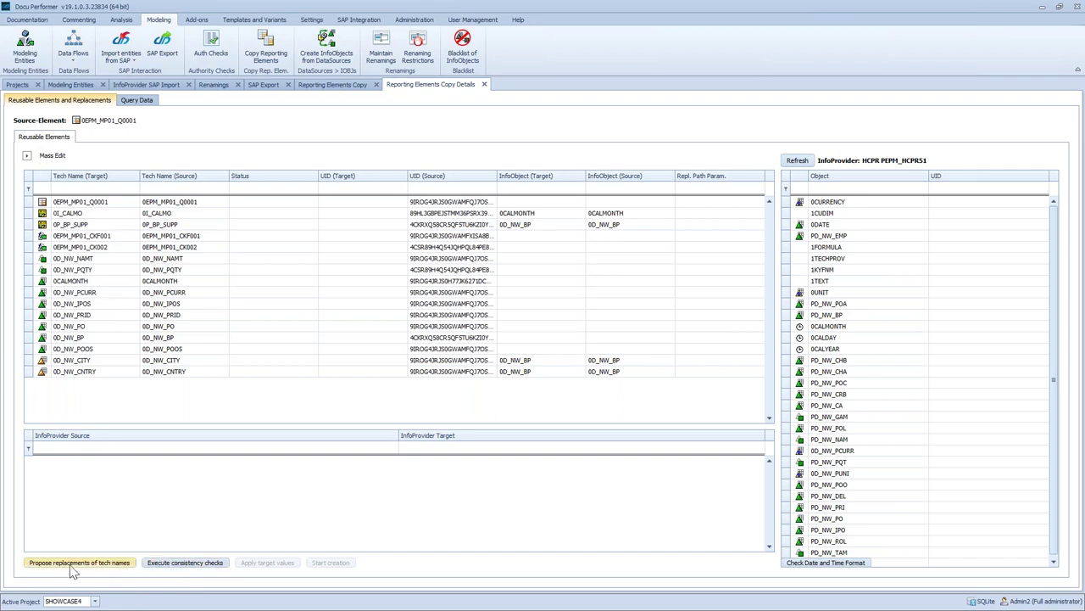
Execute the consistency checks on the query's reusable elements in Reporting Elements Copy Details
click(192, 565)
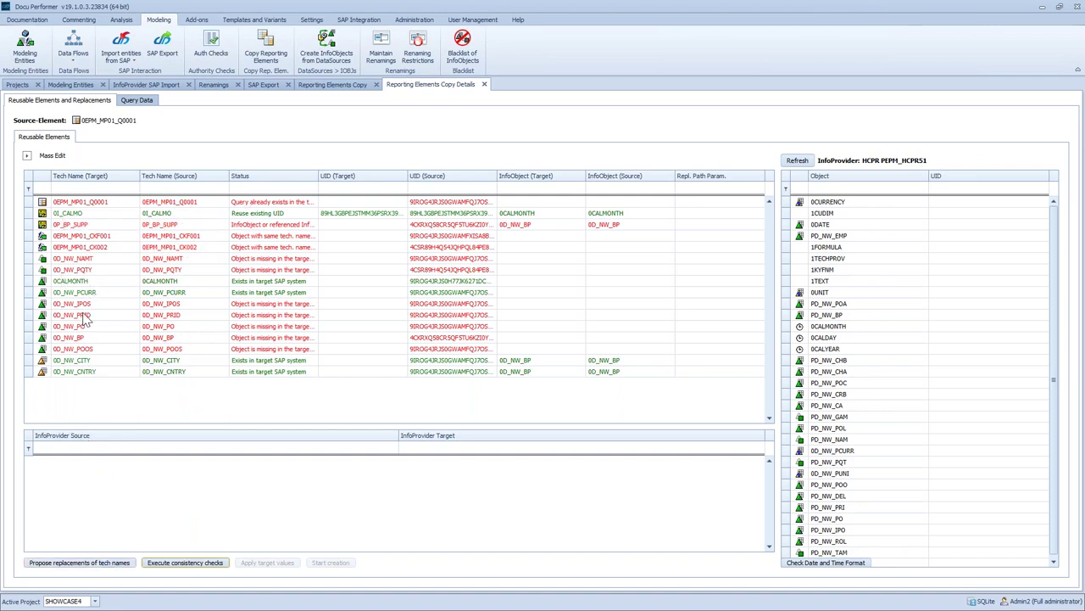
Propose replacement tech names and edit the query's target tech name, entering 0EPM_HCPR0
click(86, 566)
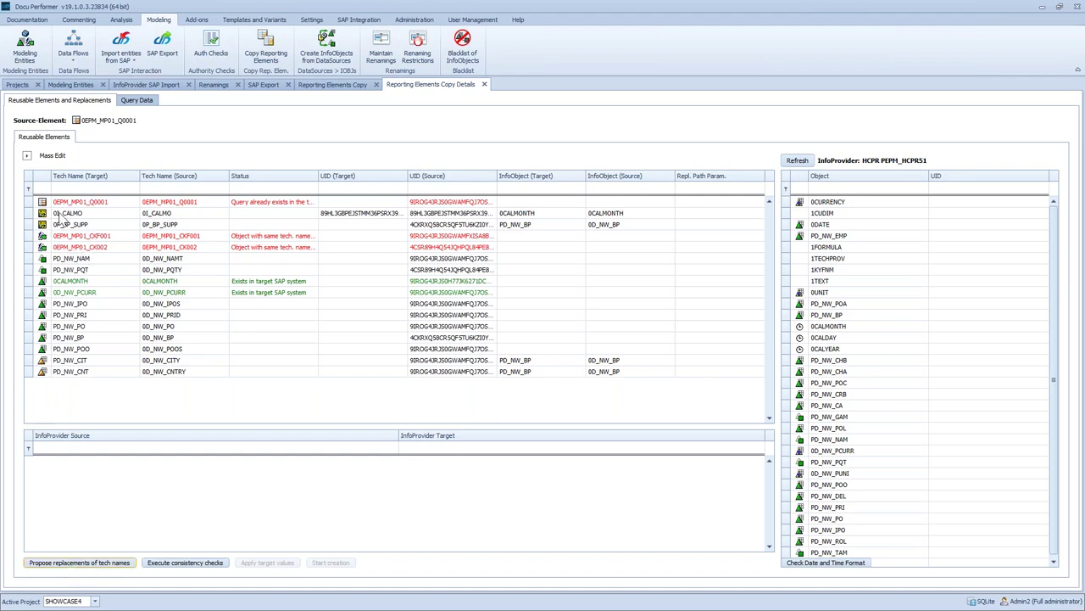
click(56, 202)
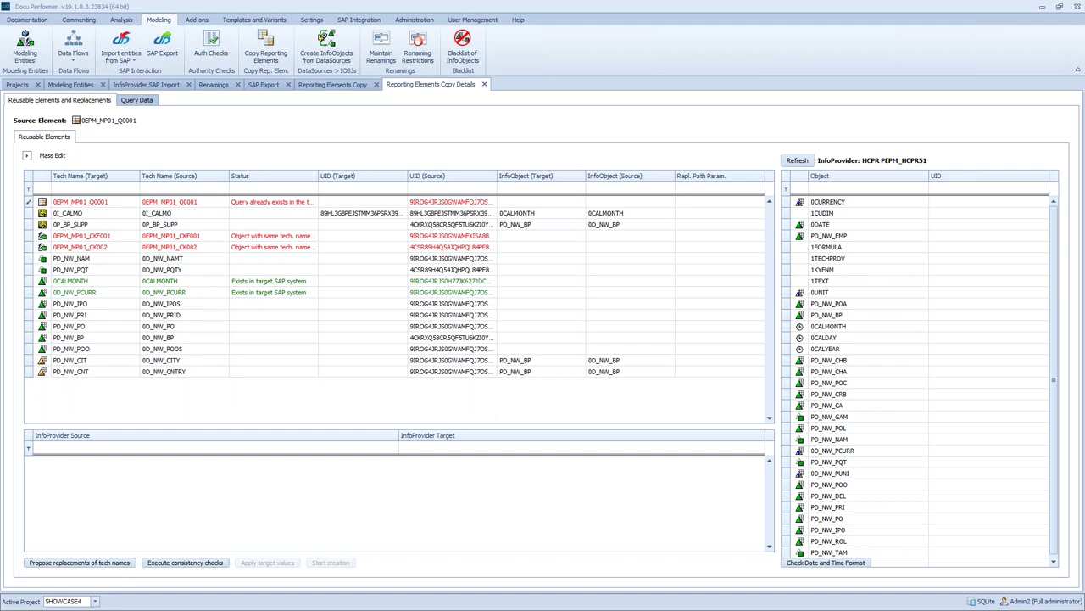
click(171, 205)
click(109, 202)
text(0EPM_HCPR0)
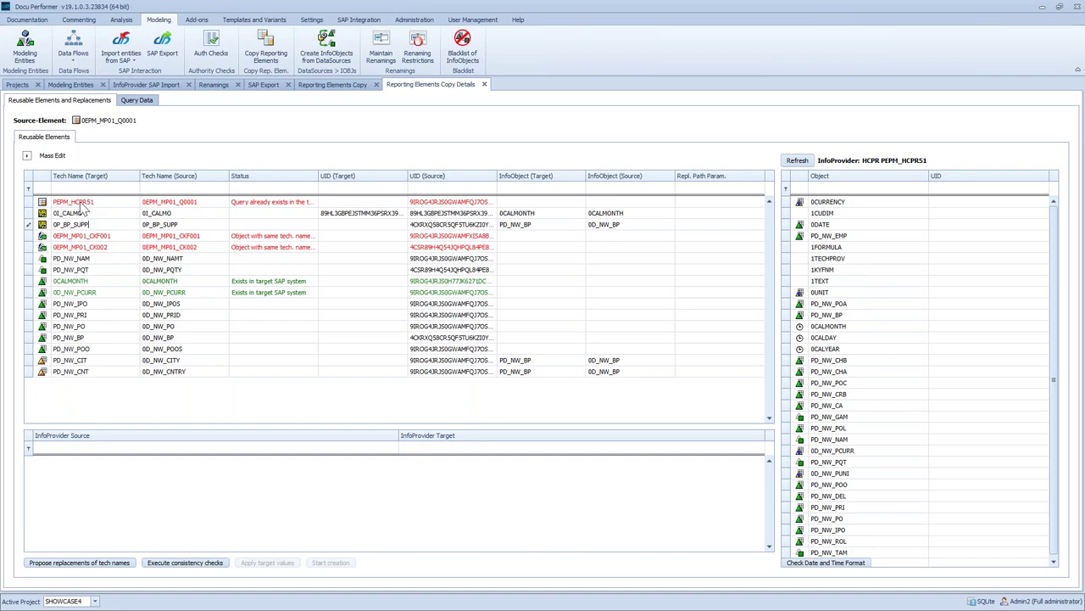
Rename both key figure targets to PEPM_MP01_CKF001 and PEPM_MP01_CK002 by replacing the leading 0 with P
click(57, 236)
key(BackSpace)
text(P)
click(56, 247)
key(BackSpace)
text(P)
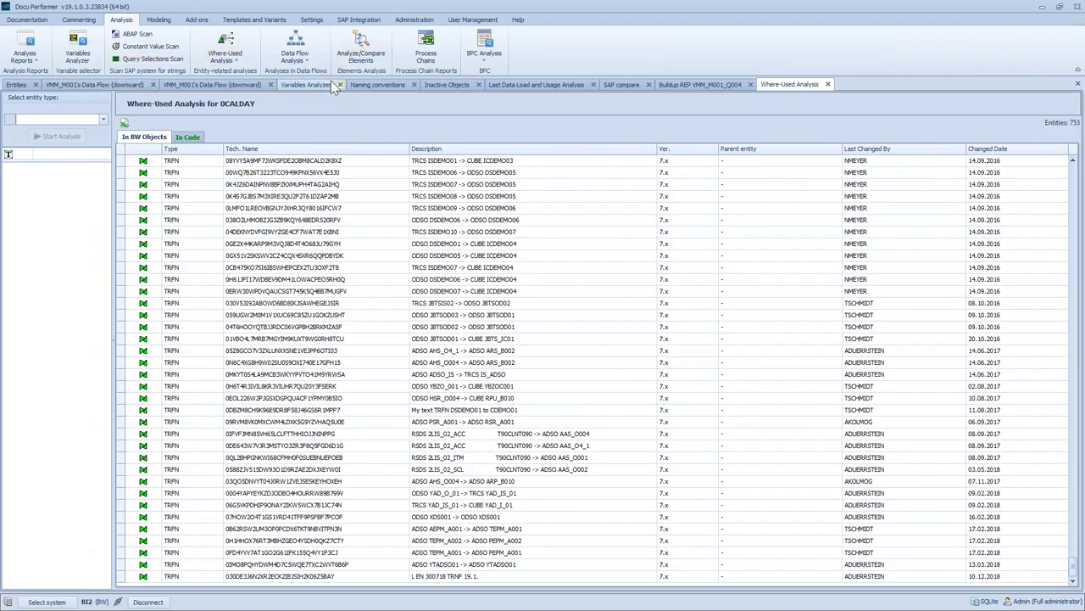
click(317, 86)
double_click(246, 245)
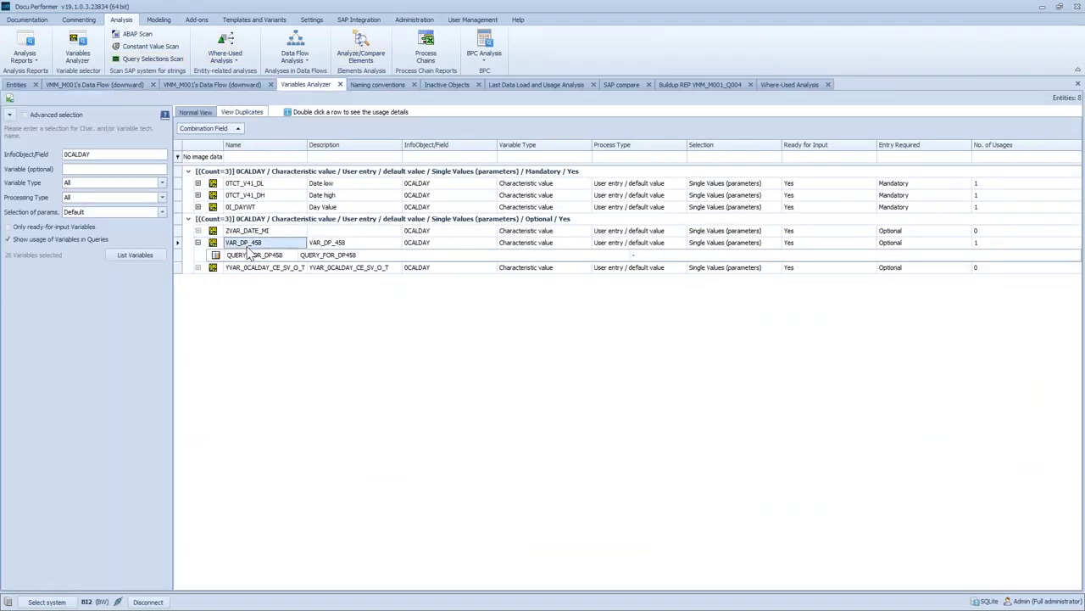
click(992, 245)
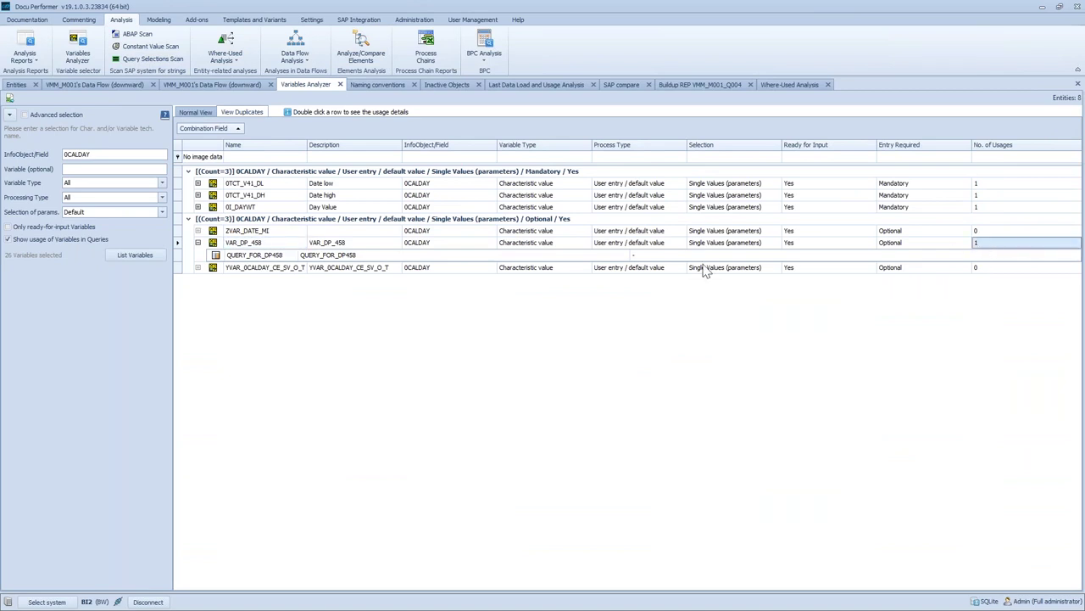
click(996, 206)
click(269, 206)
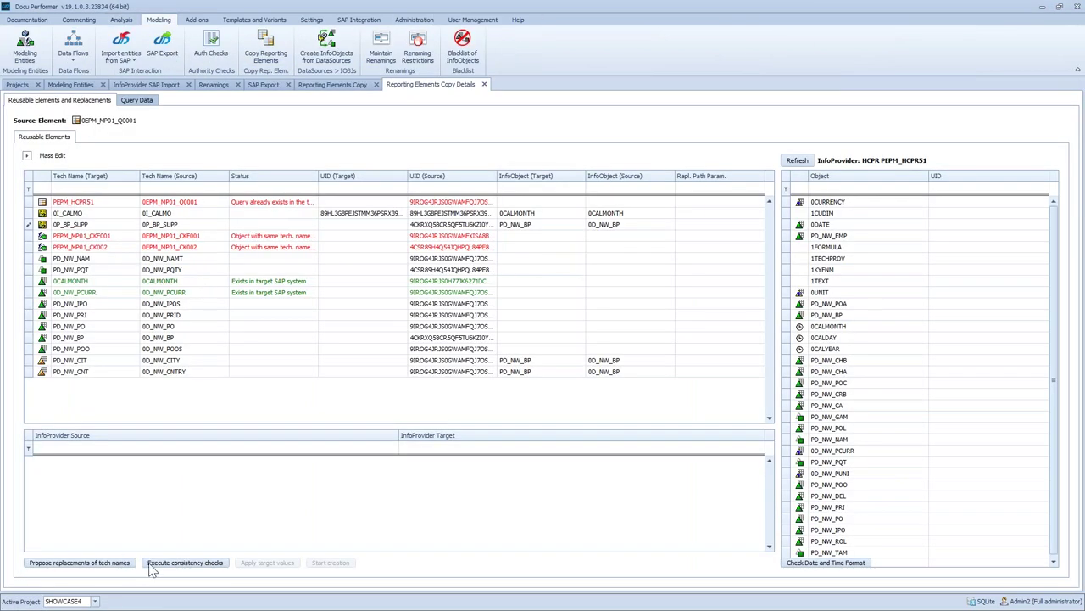
Run the consistency checks, rename 0P_BP_SUPP to ZP_BP_SUPP, and rerun the checks
click(178, 564)
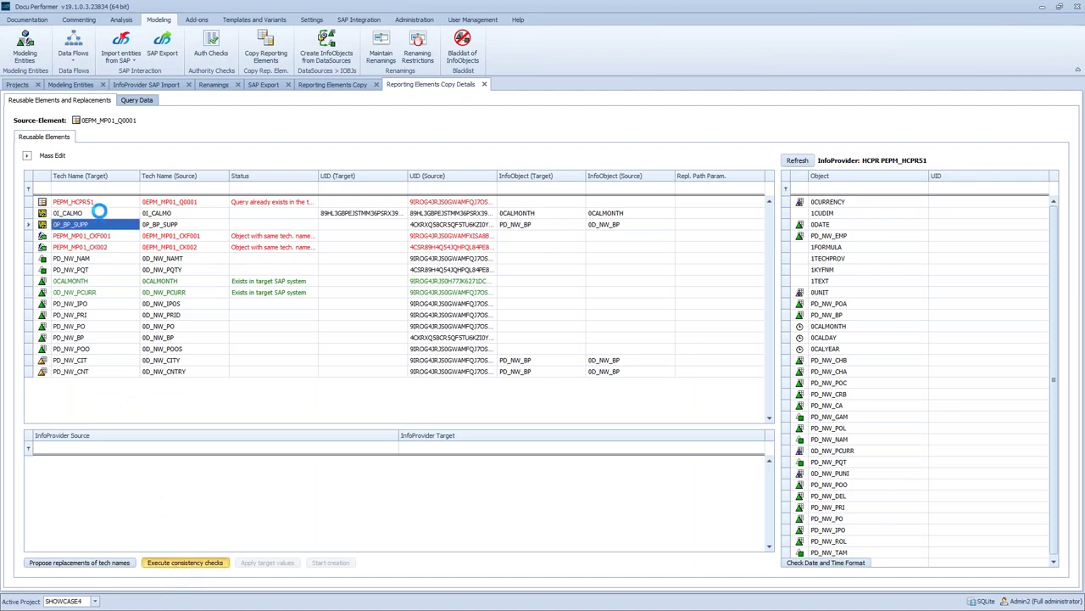
click(81, 245)
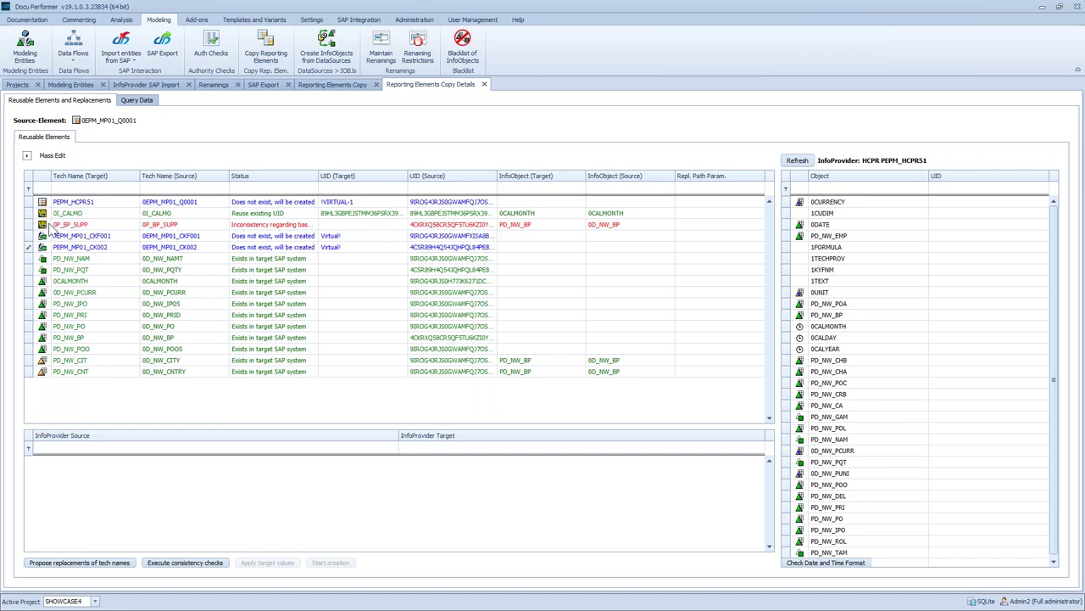
click(58, 224)
click(174, 562)
Review the target UIDs of ZP_BP_SUPP and both key figures
click(93, 227)
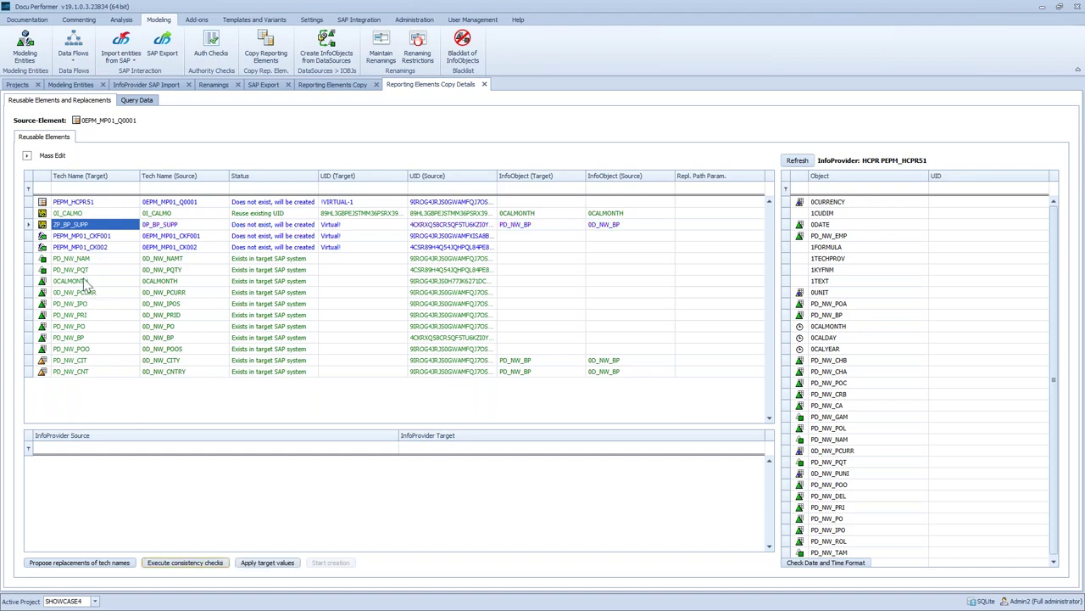
click(360, 226)
click(353, 237)
click(351, 247)
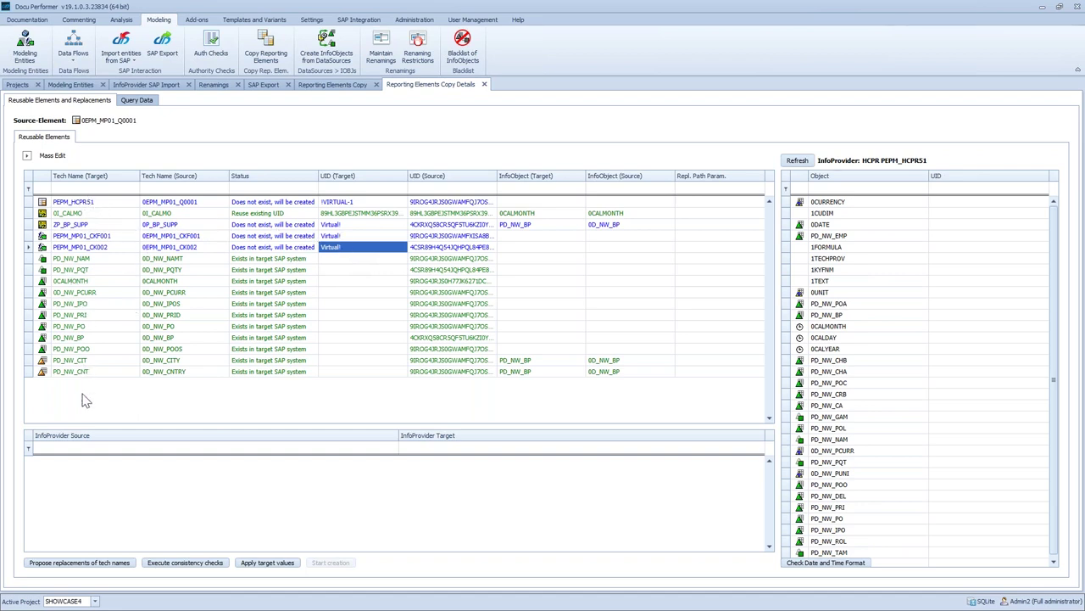
Apply the target values, start creating the copied query, and confirm the return-code-0 result
click(247, 563)
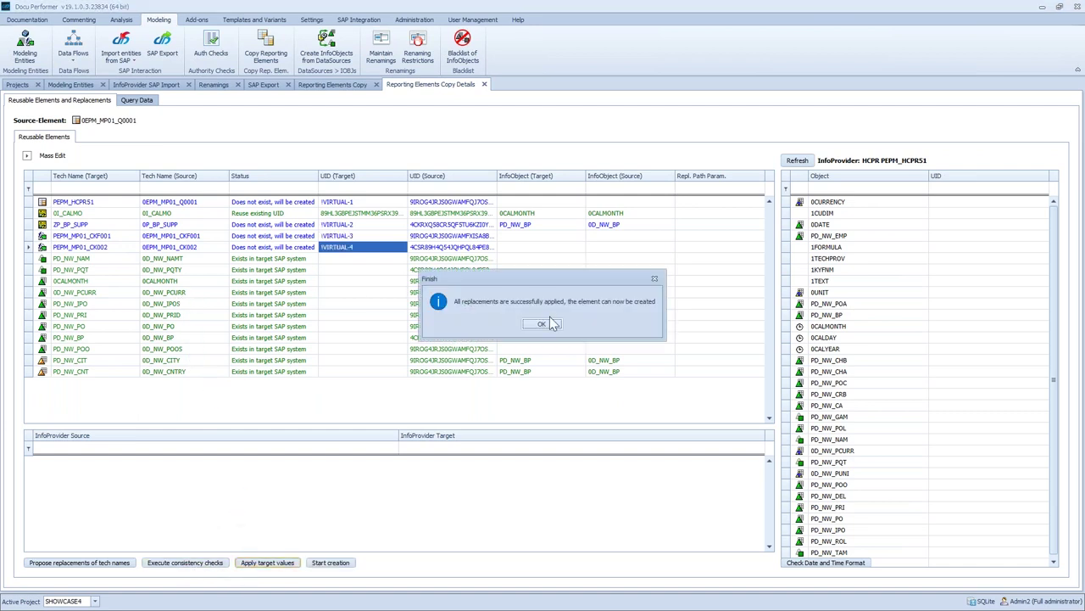
click(537, 327)
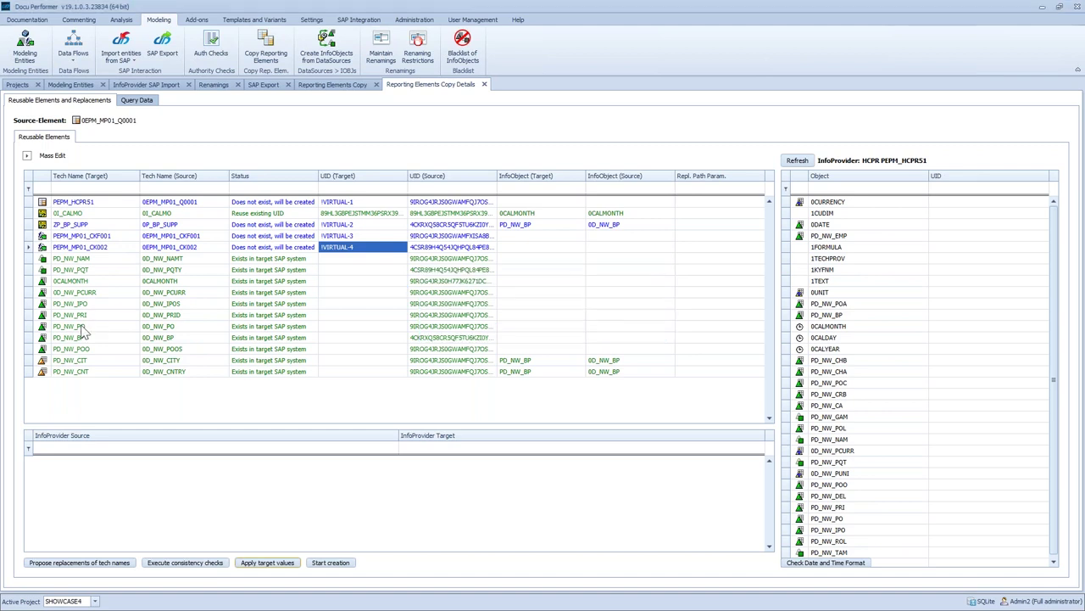
click(331, 564)
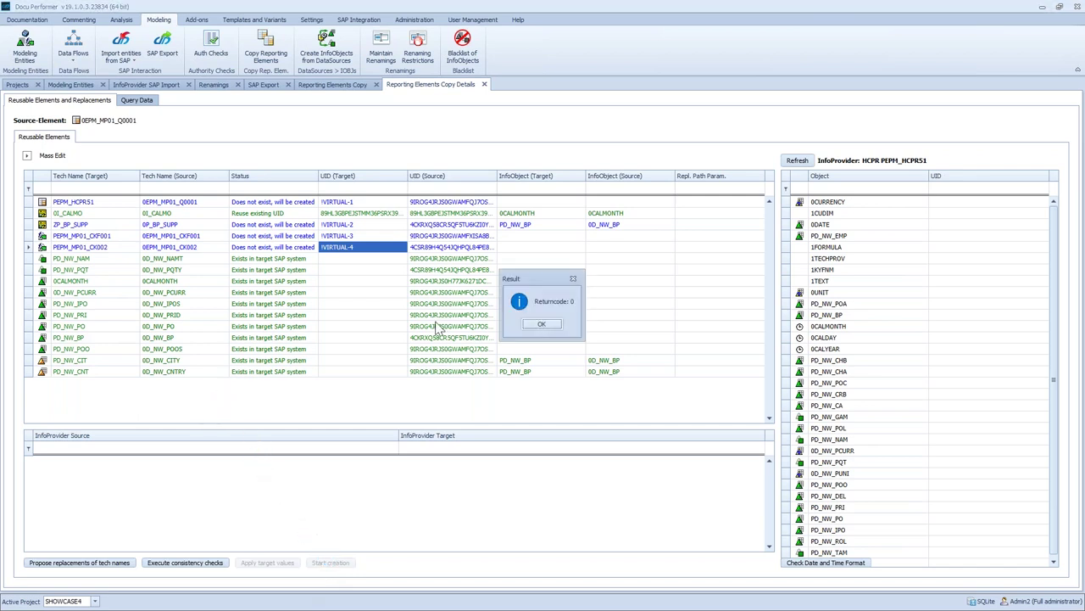
click(542, 324)
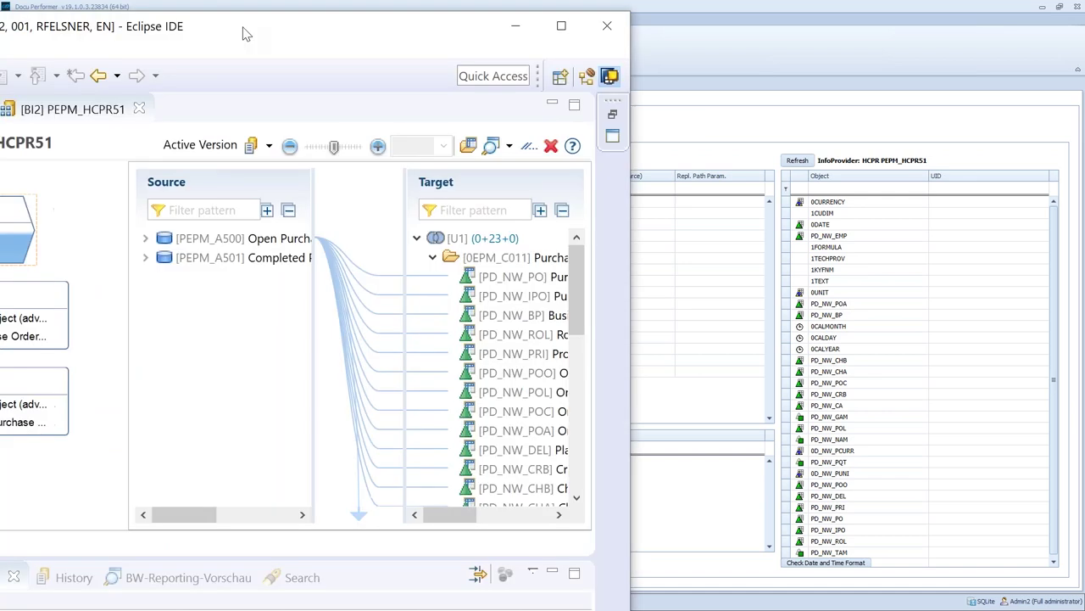
Expand PEPM_HCPR51 in the Project Explorer and select its newly created query
key(Right)
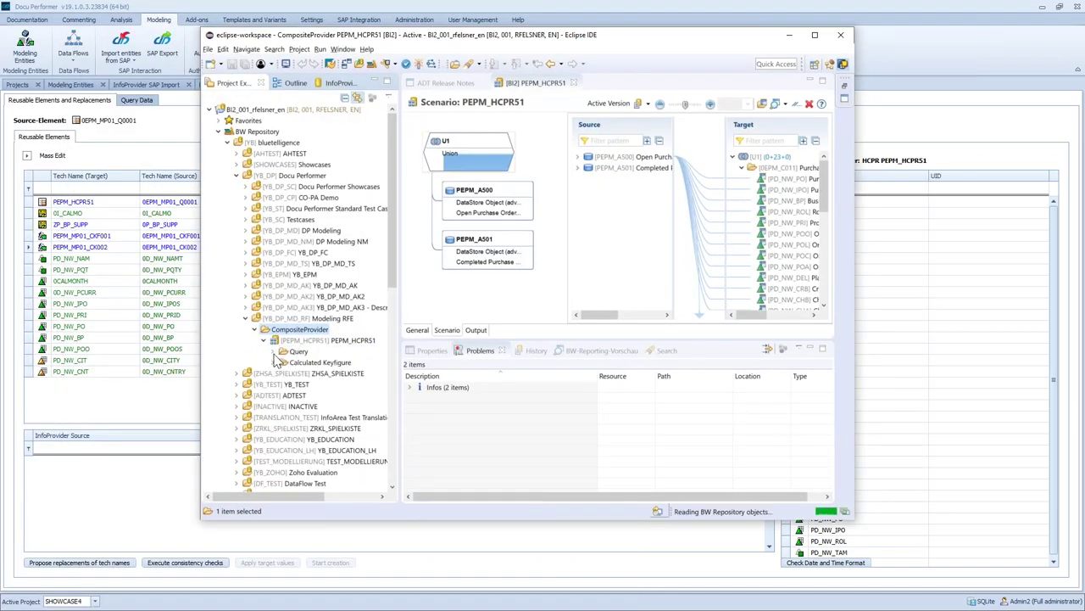
click(319, 363)
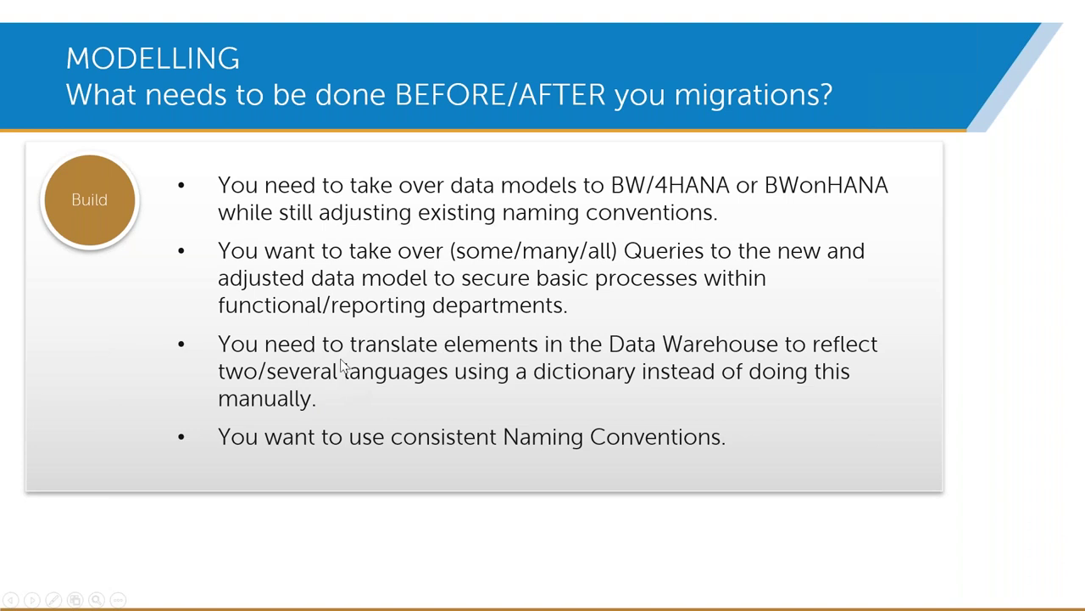
Advance the slideshow to slide 20, FIND OUT YOURSELF!, then step back one slide
key(Right)
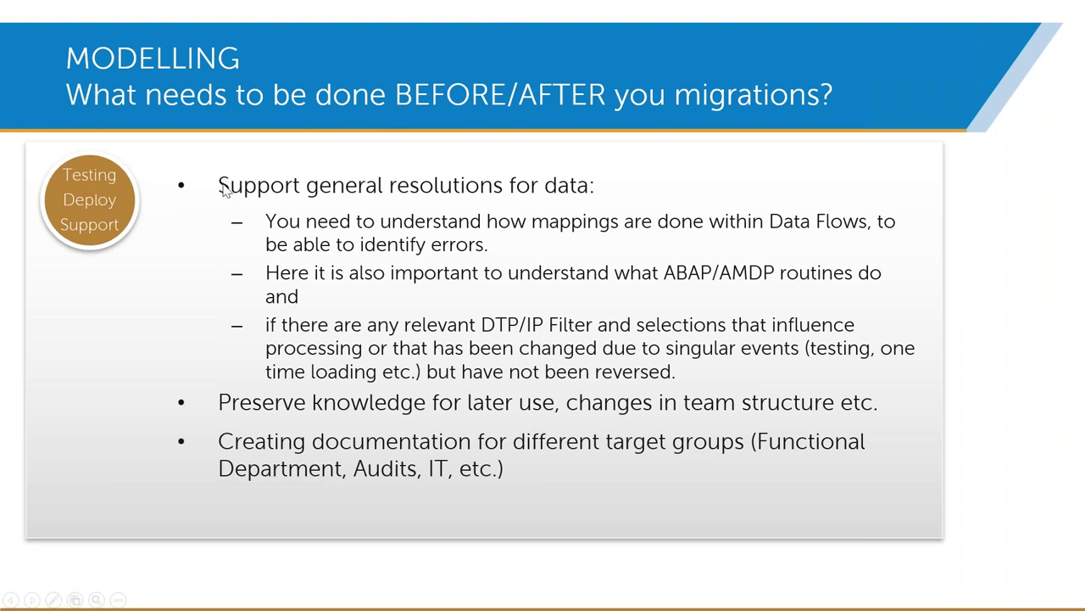
key(Right)
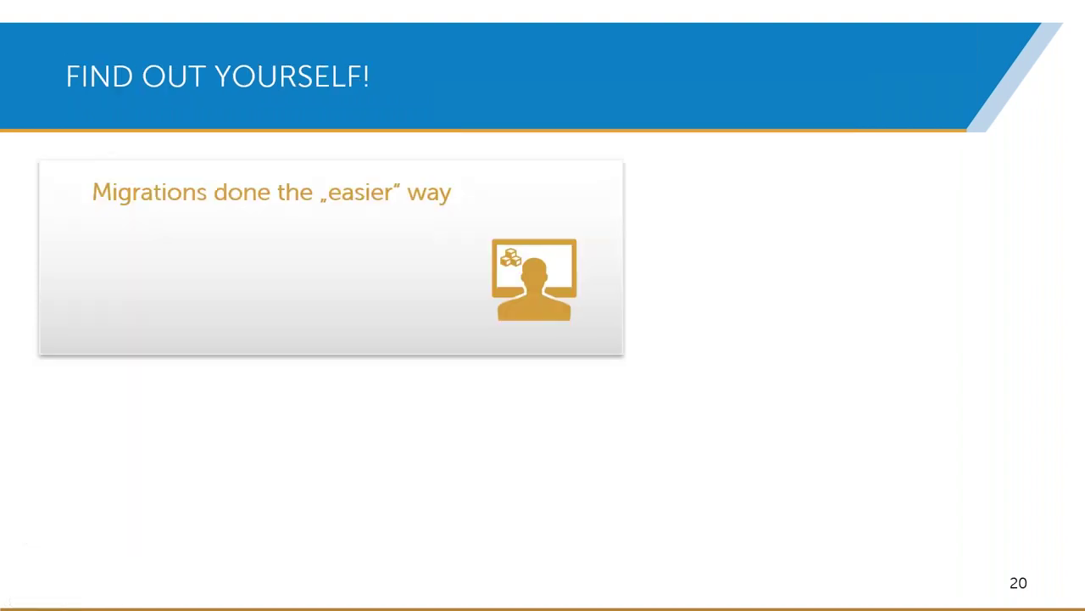
key(Right)
key(Left)
key(Left)
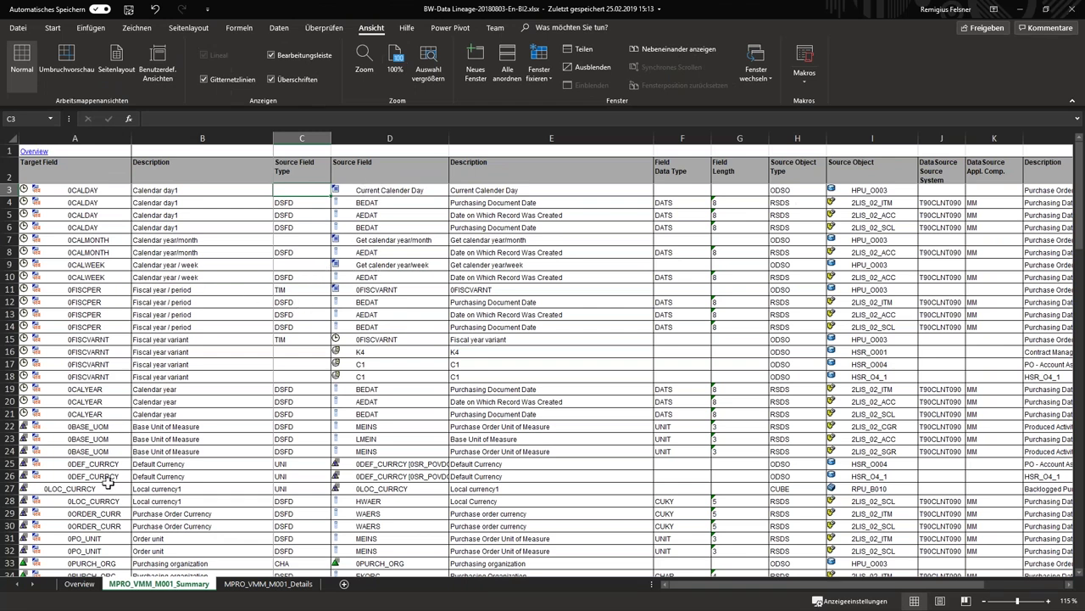
Go from the Overview's VMM_M001 entry to the MPRO_VMM_M001_Summary sheet and select the 0CALDAY target rows
click(79, 584)
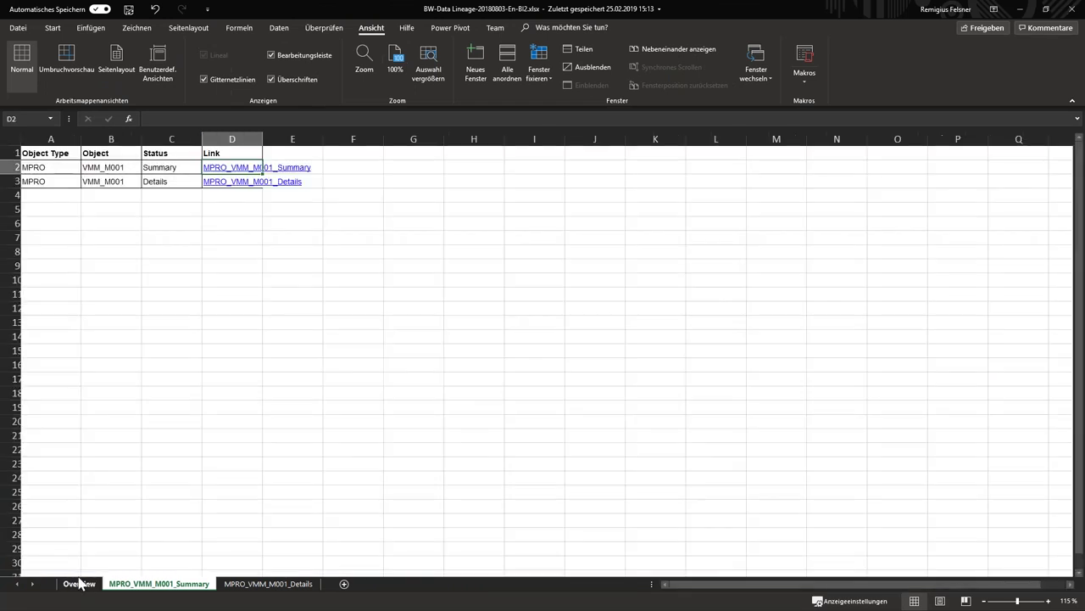
click(110, 169)
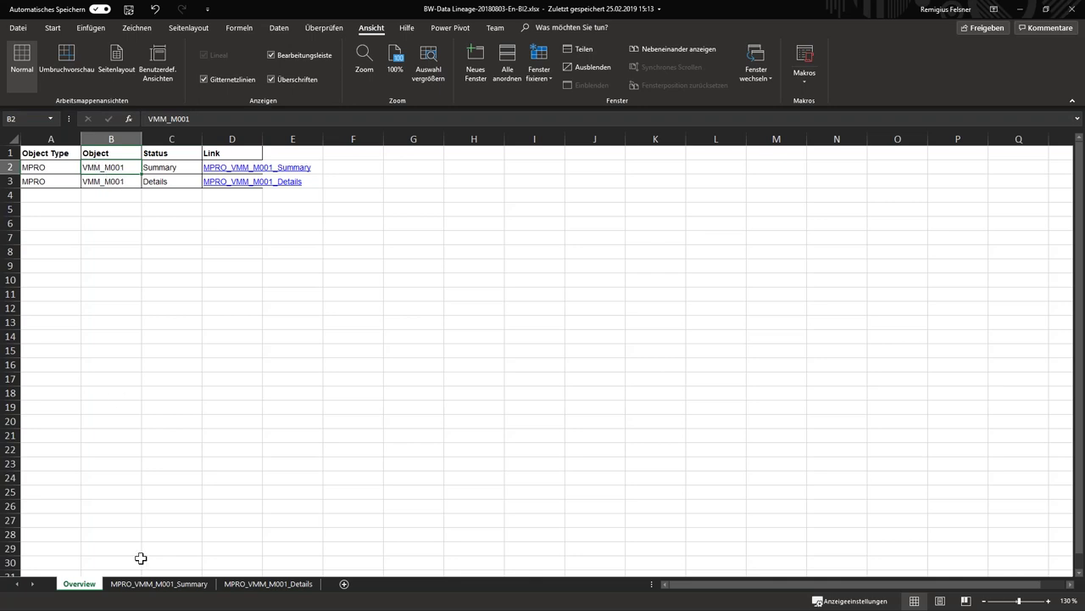
click(163, 585)
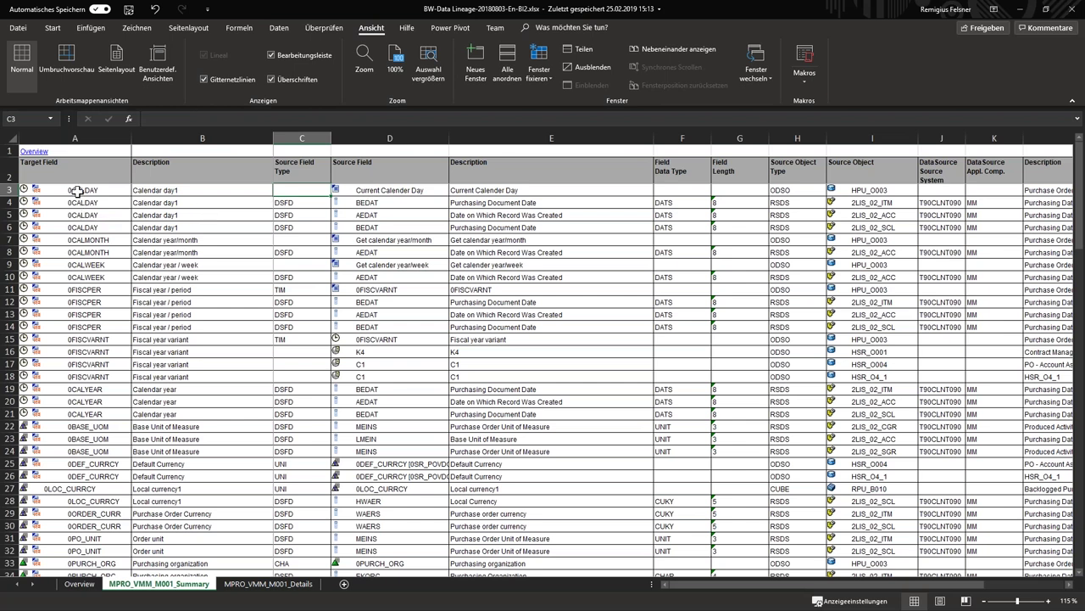
drag(65, 187, 72, 226)
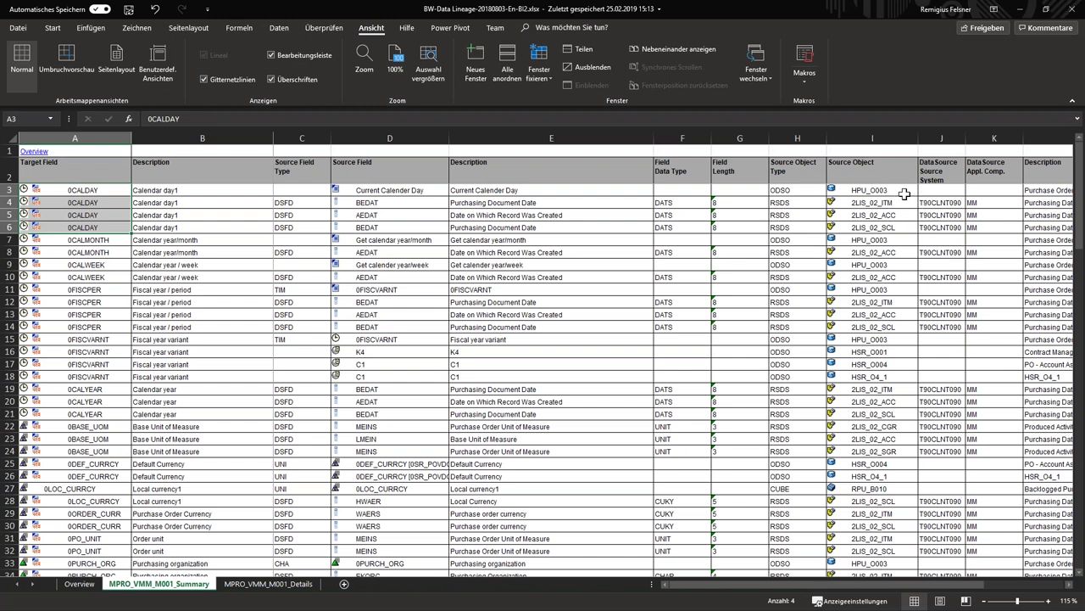
shift+click(71, 265)
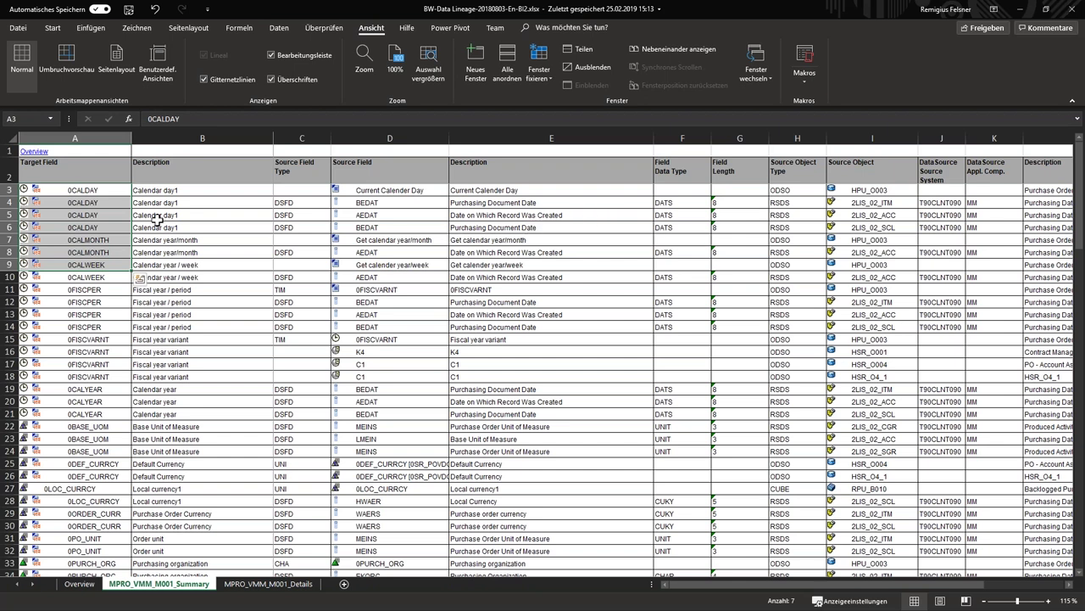
click(97, 190)
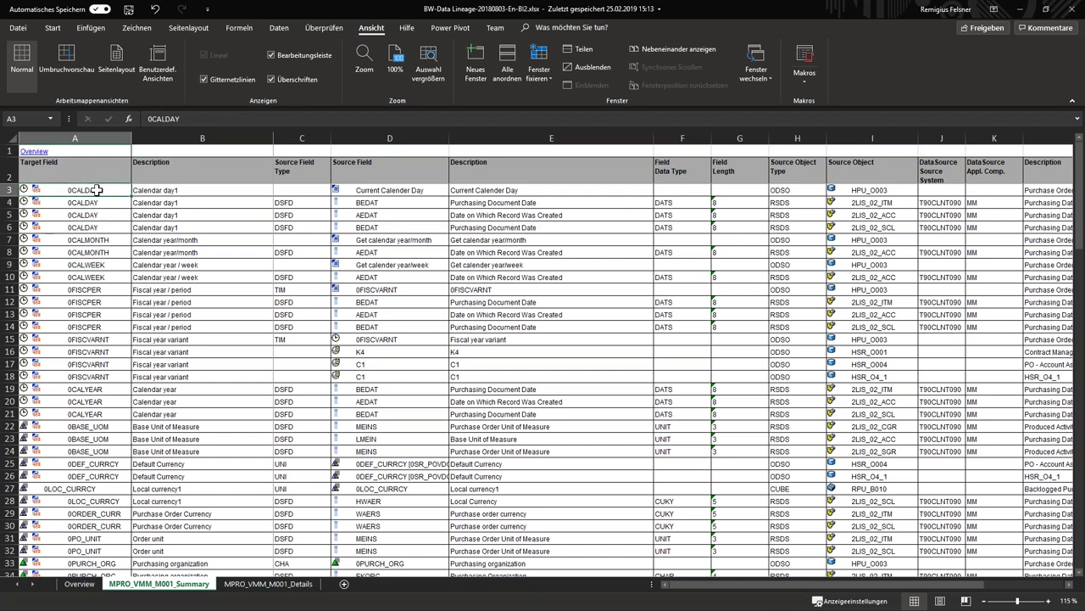
Check the calendar source fields and objects: HPU_O003, BEDAT/2LIS_02_ITM, AEDAT/2LIS_02_ACC, BEDAT/2LIS_02_SCL
click(386, 190)
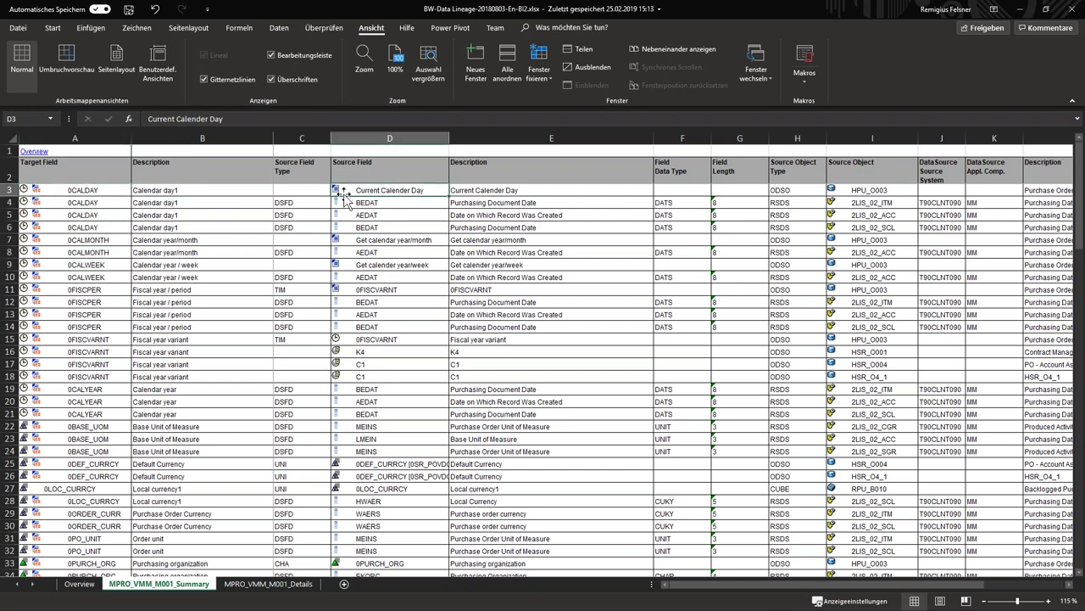
click(854, 190)
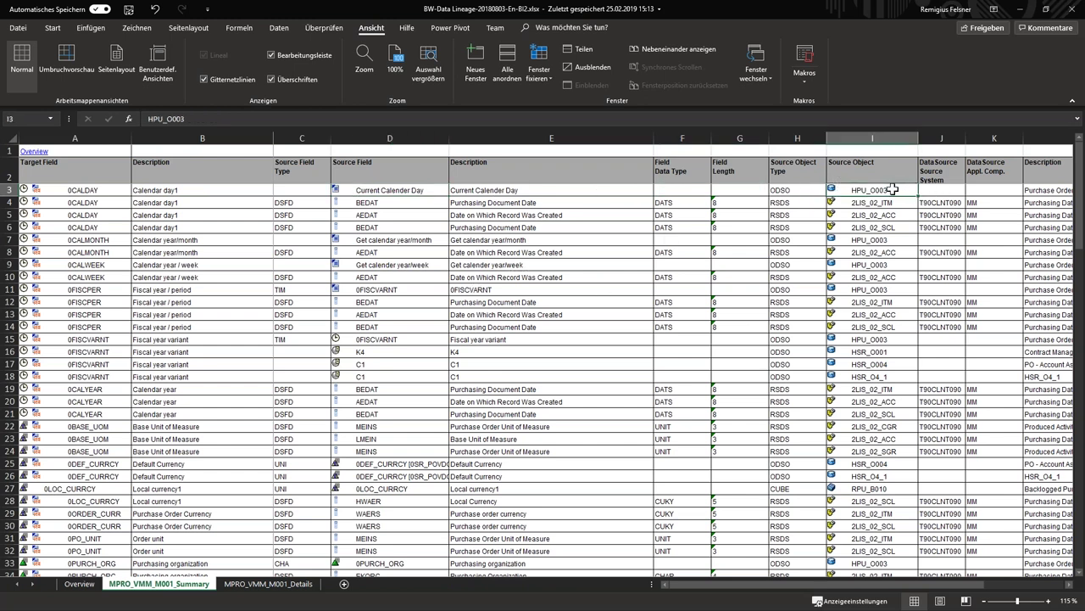
click(387, 203)
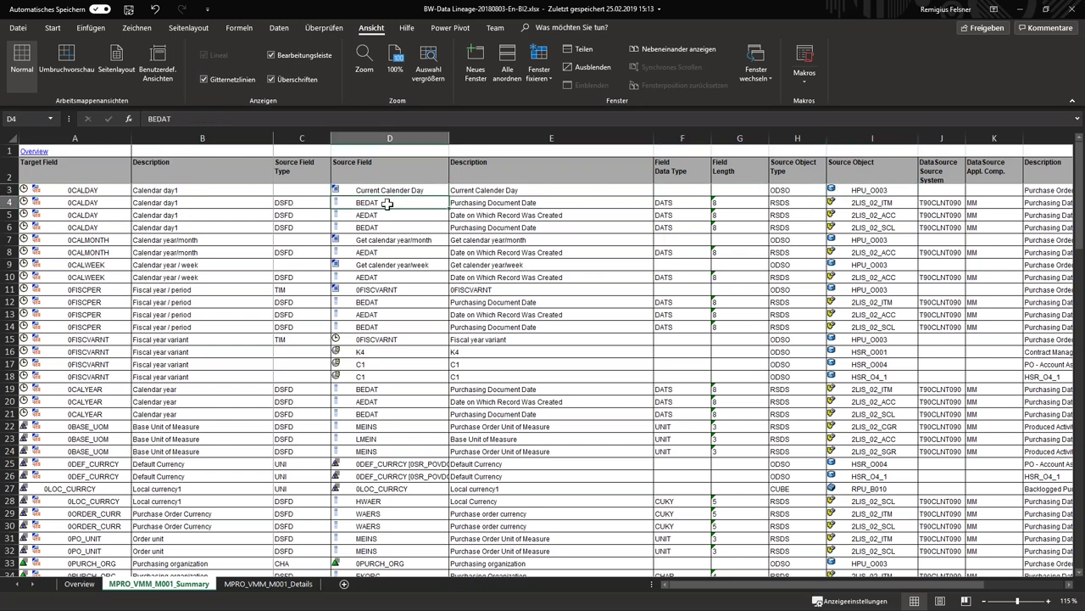
click(897, 204)
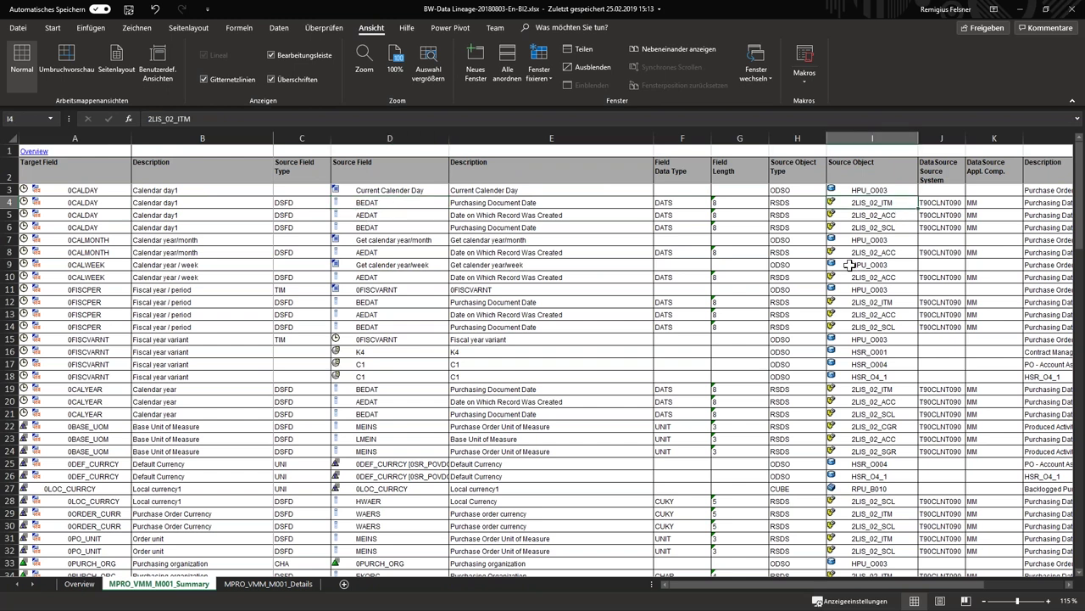
click(384, 215)
click(904, 217)
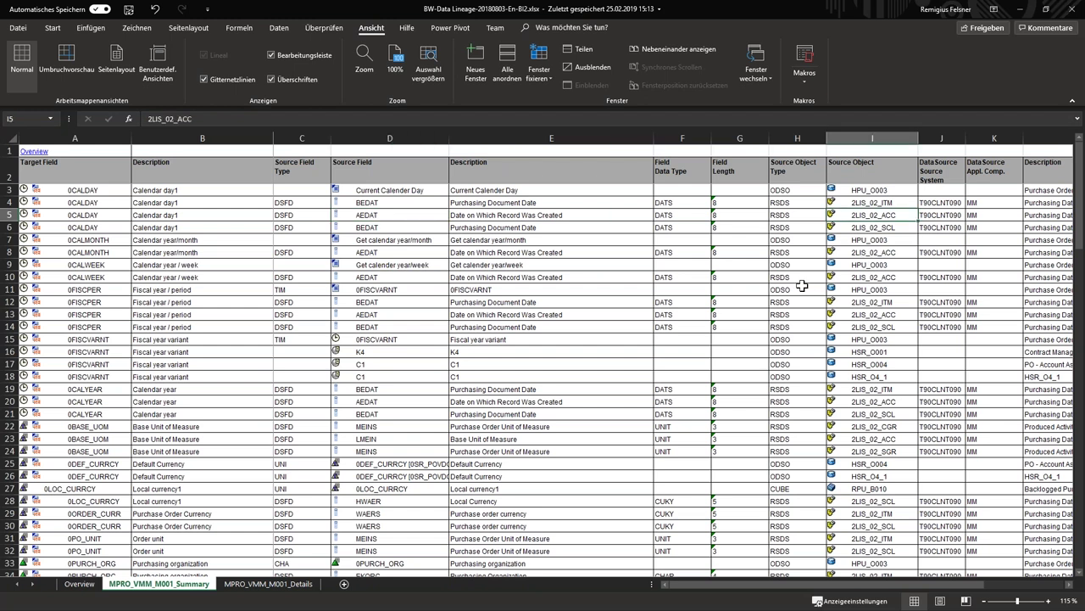
click(390, 229)
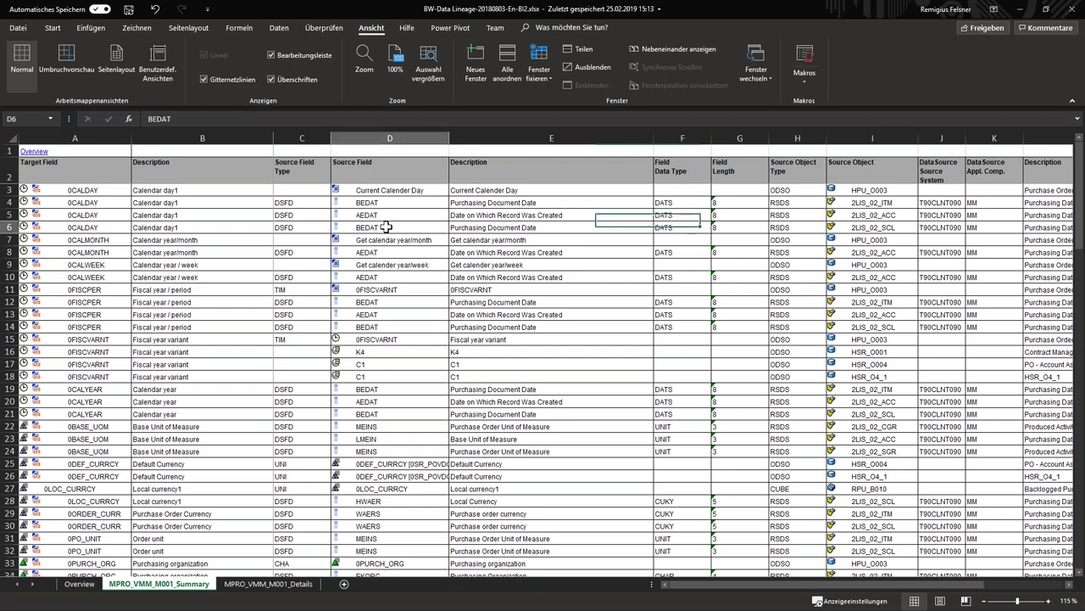
click(903, 229)
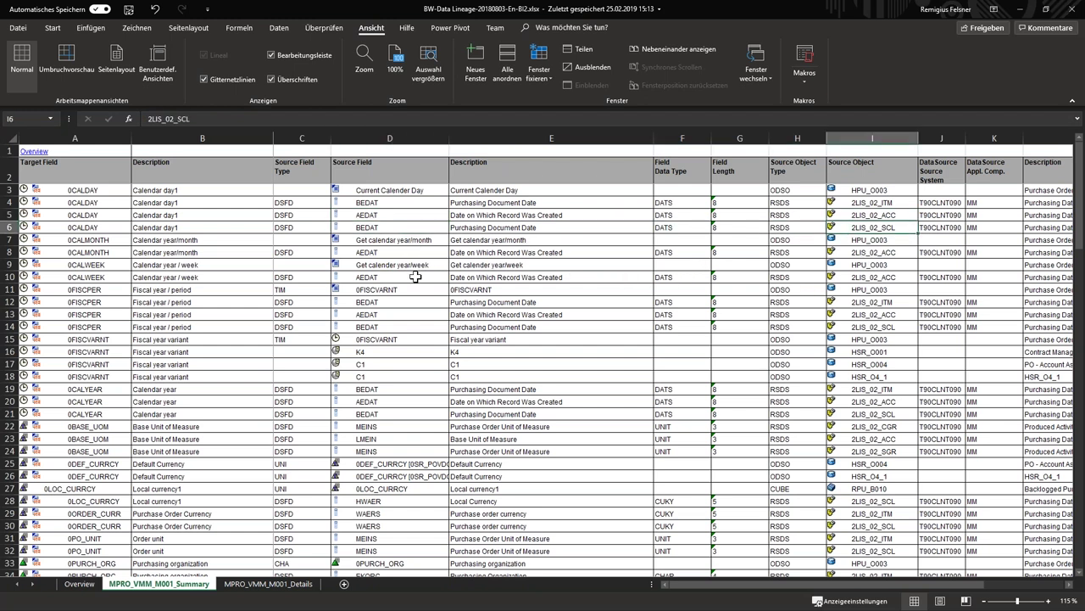
click(365, 240)
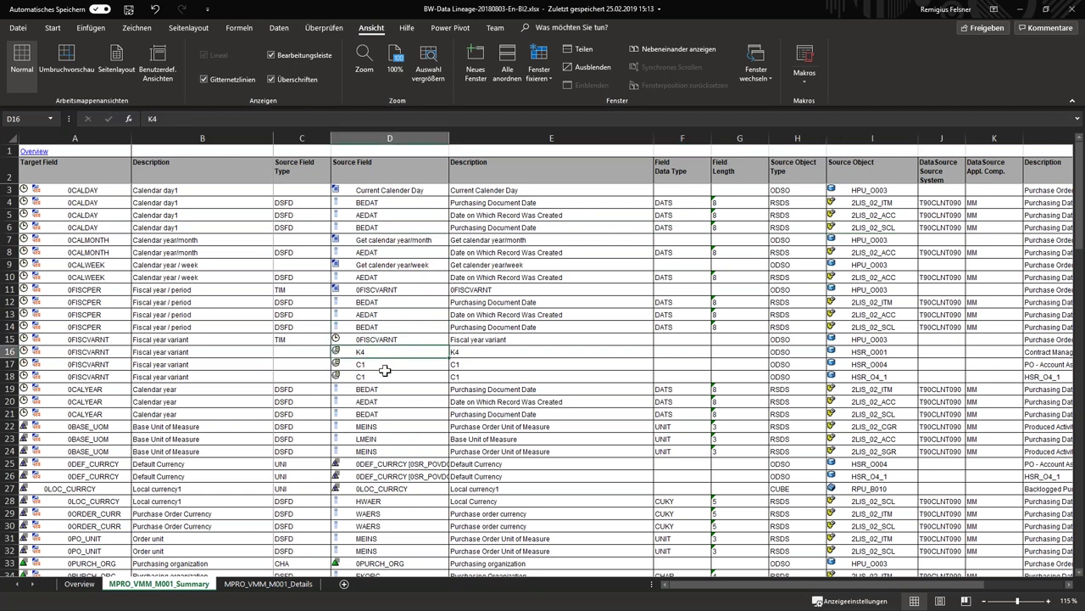
scroll(373, 362, down, 8)
scroll(382, 359, down, 3)
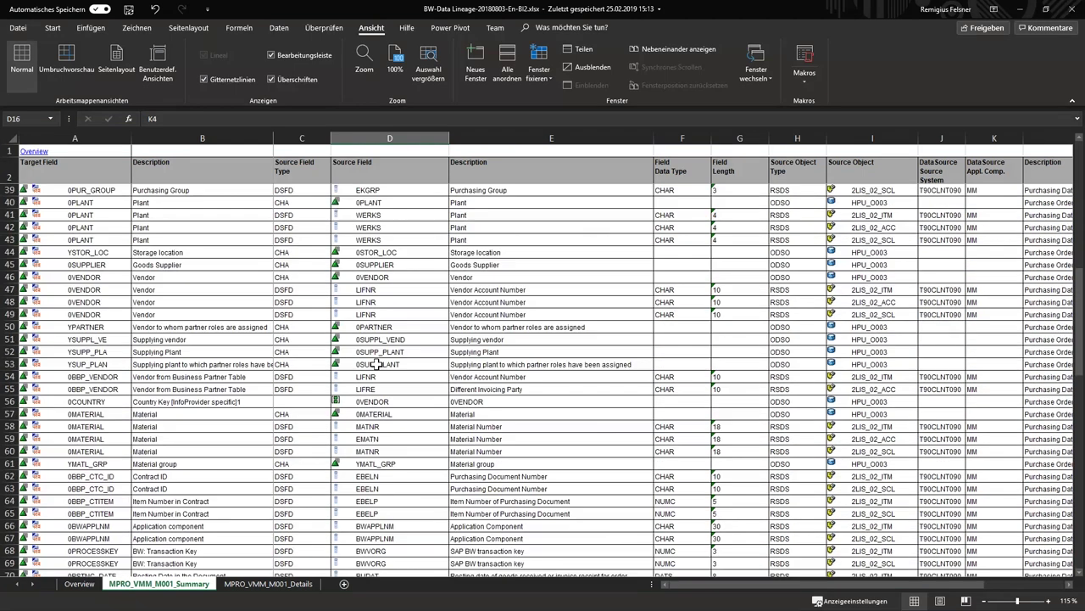
scroll(378, 358, up, 11)
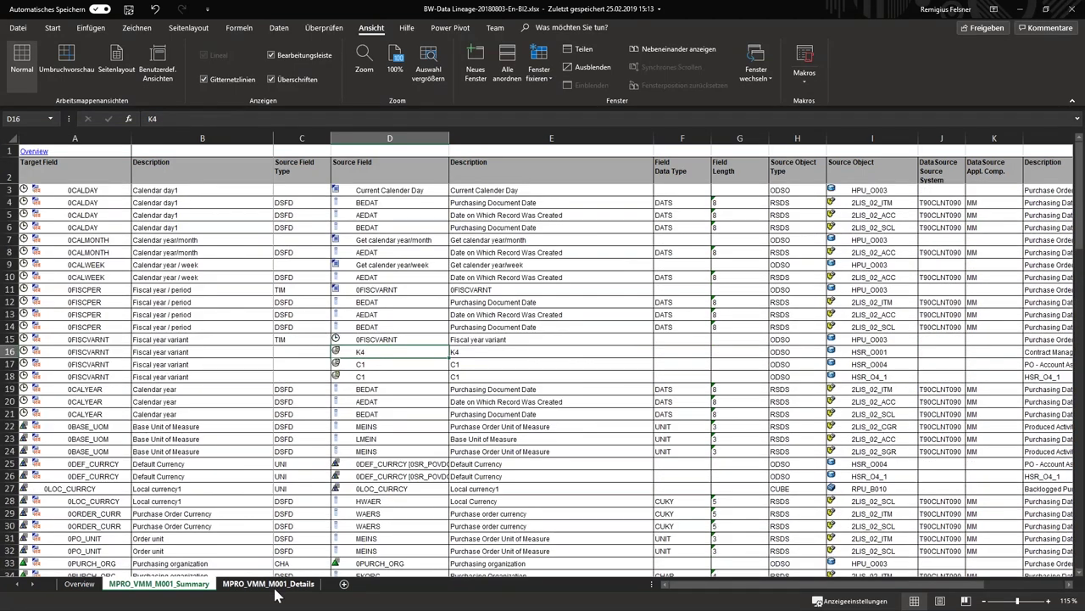
click(270, 583)
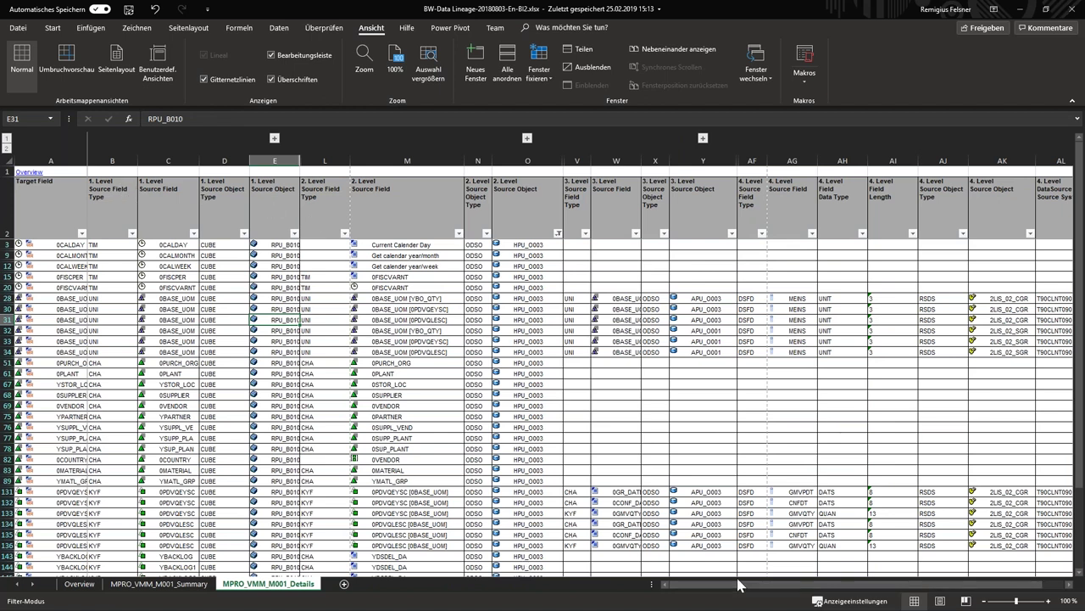
drag(729, 587, 784, 581)
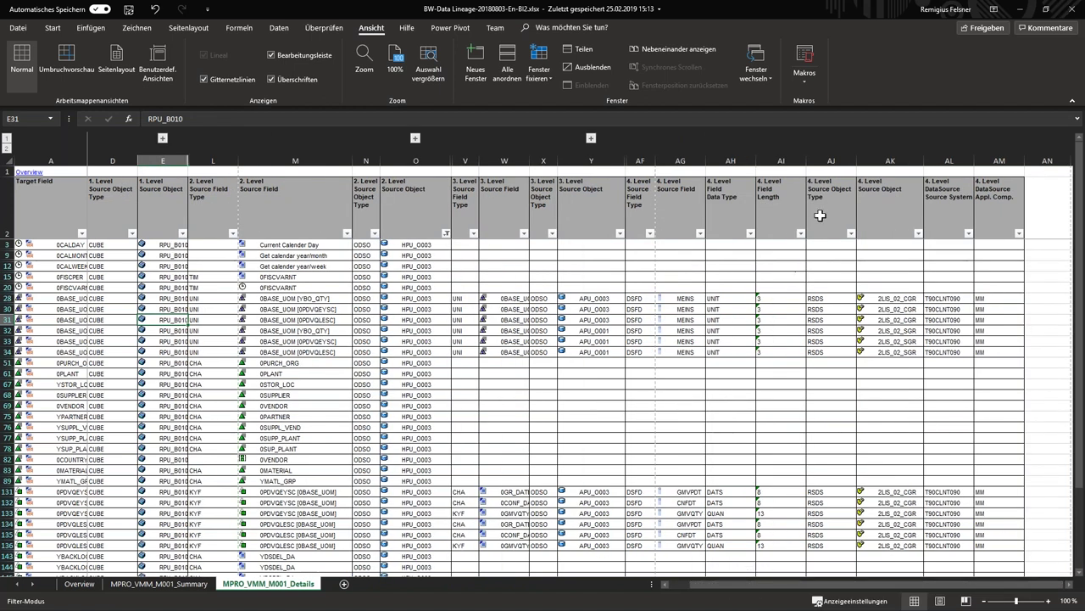
click(890, 160)
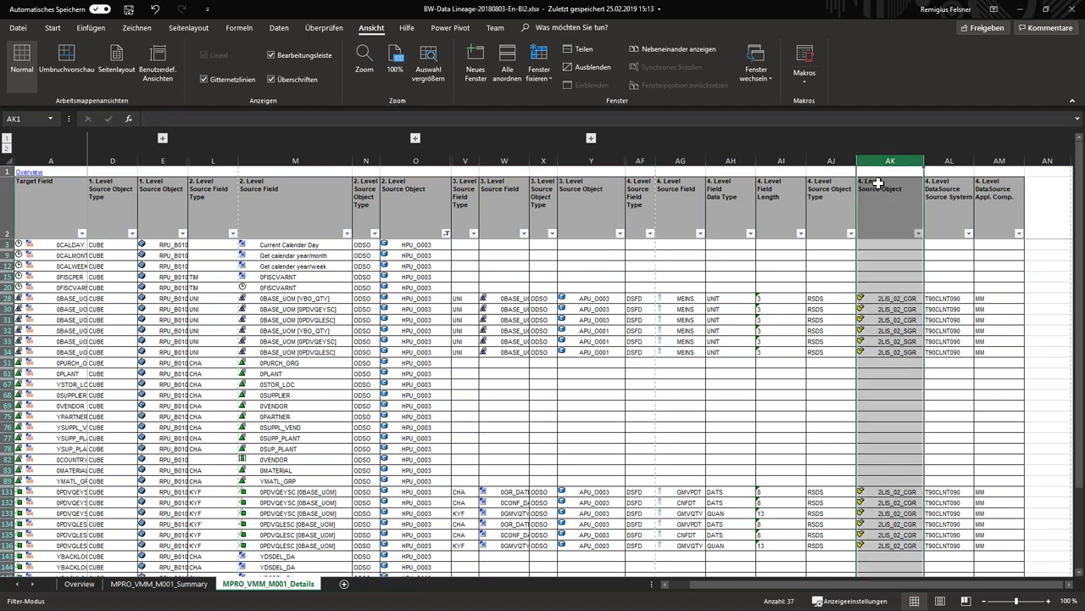
click(592, 161)
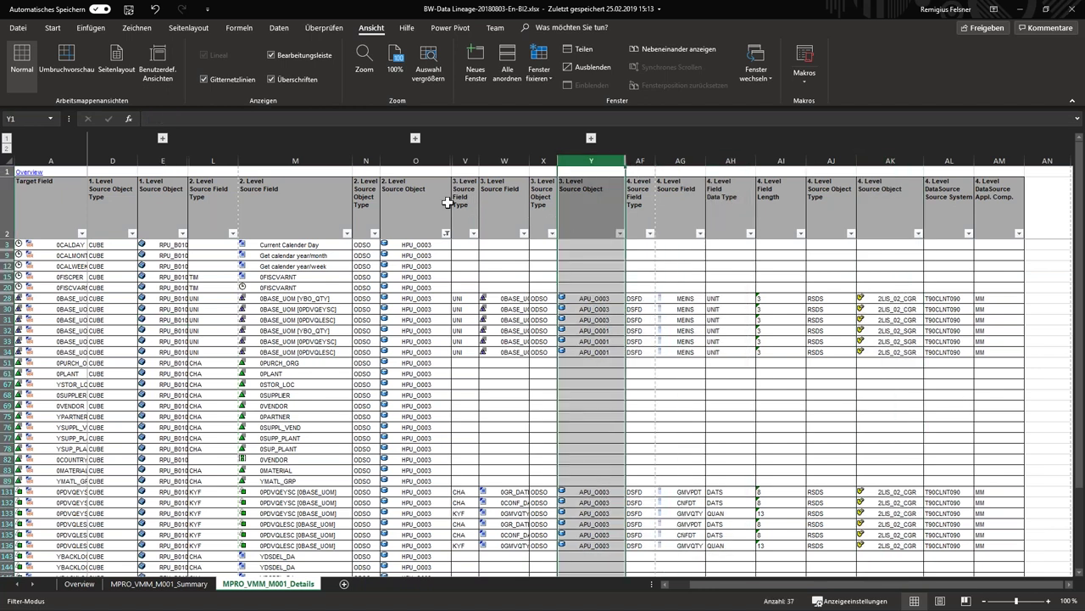
click(412, 161)
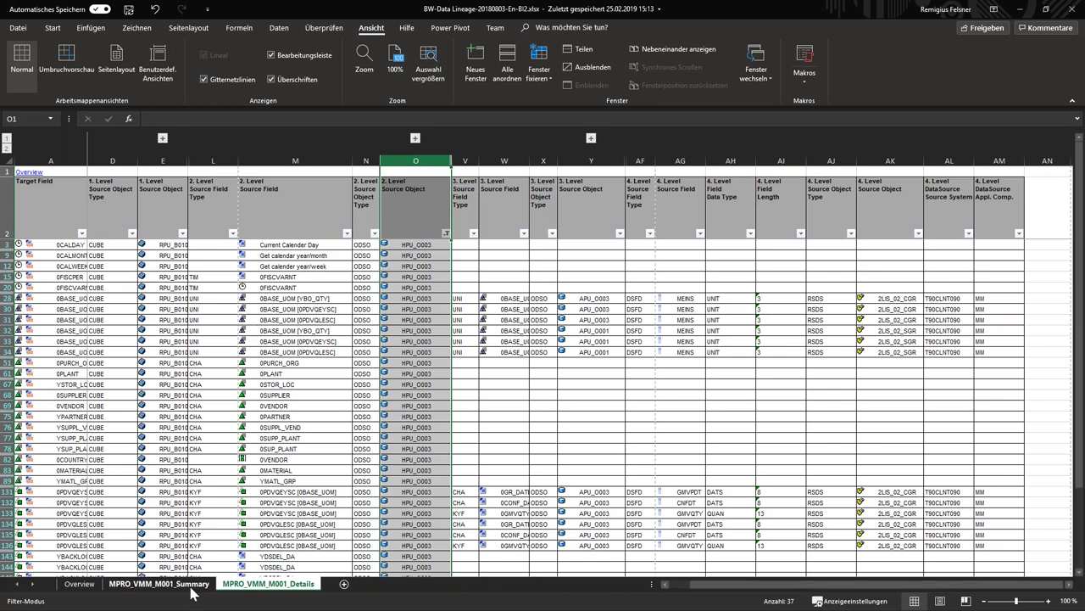
click(158, 584)
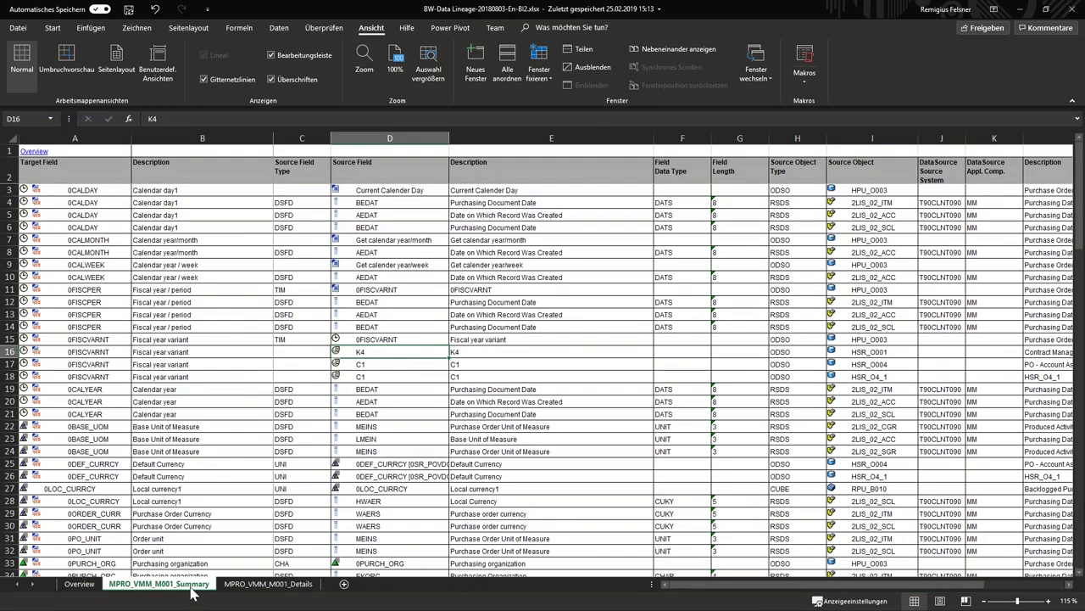
click(363, 241)
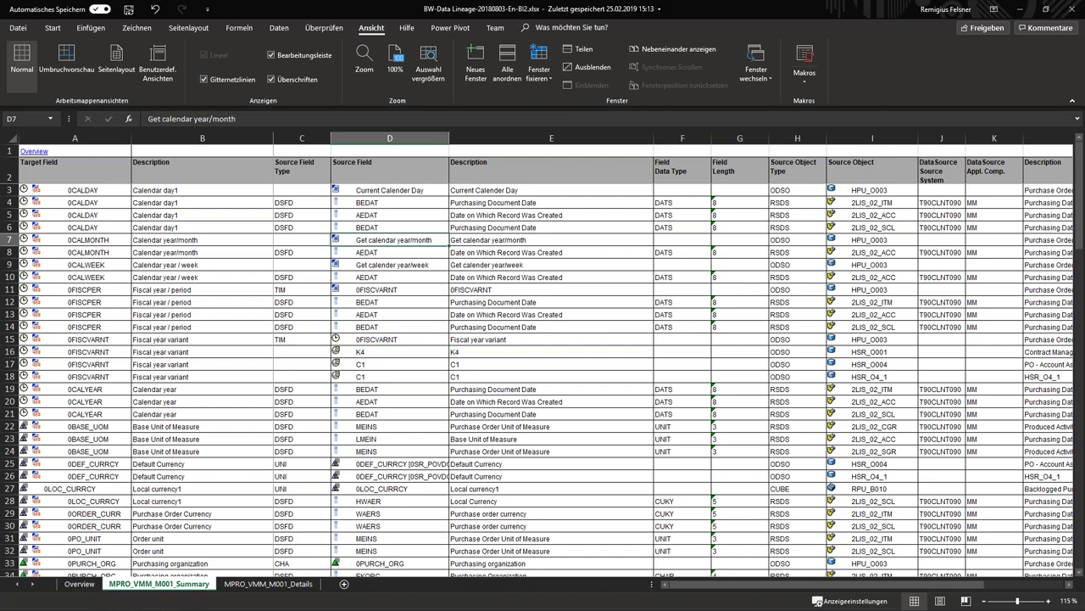
Minimize the Excel lineage workbook and return to Docu Performer's Variables Analyzer
click(1024, 12)
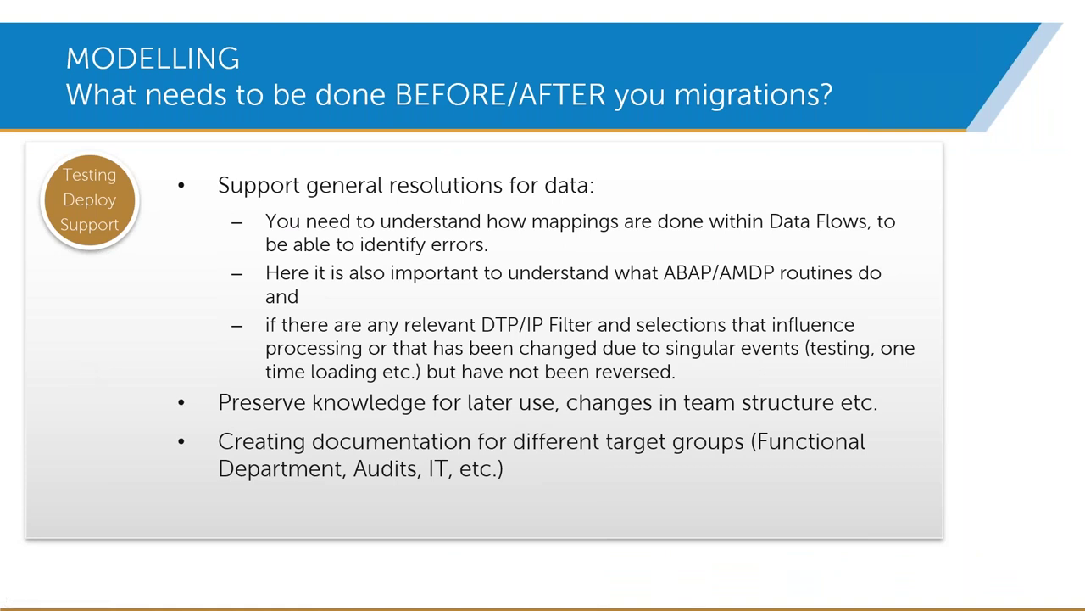
key(alt+Tab)
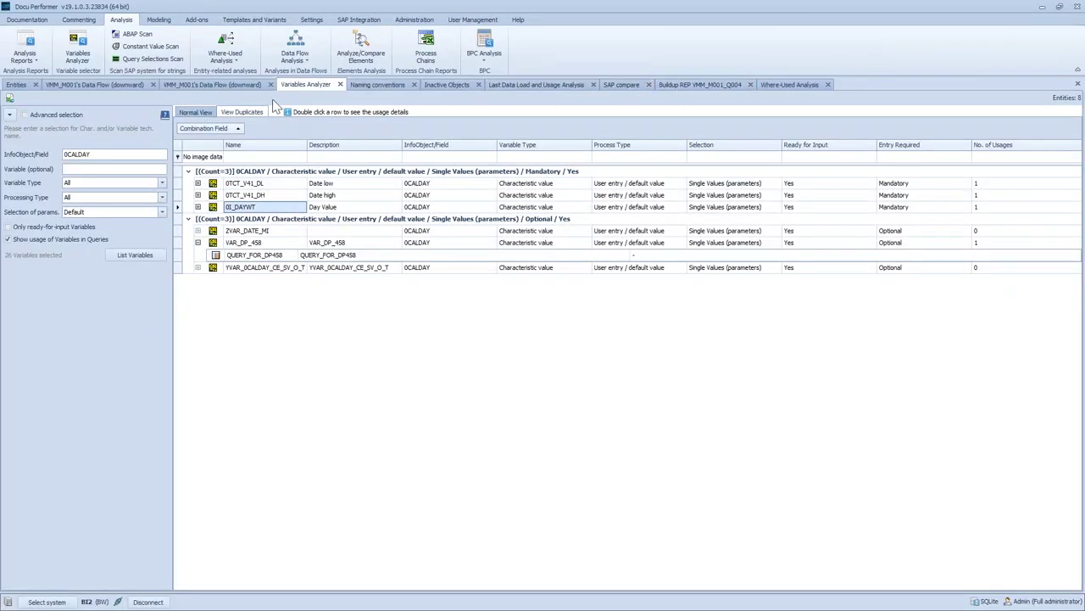
Display VMM_M001's downward data flow, check the network diagram, and end on the tree table view
click(119, 85)
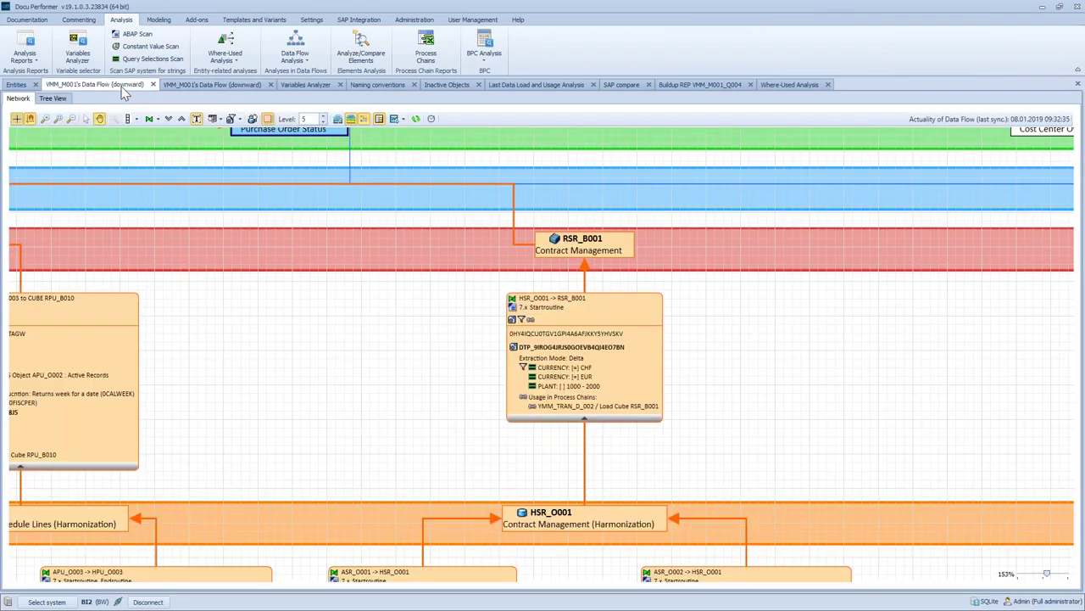
click(52, 98)
click(17, 98)
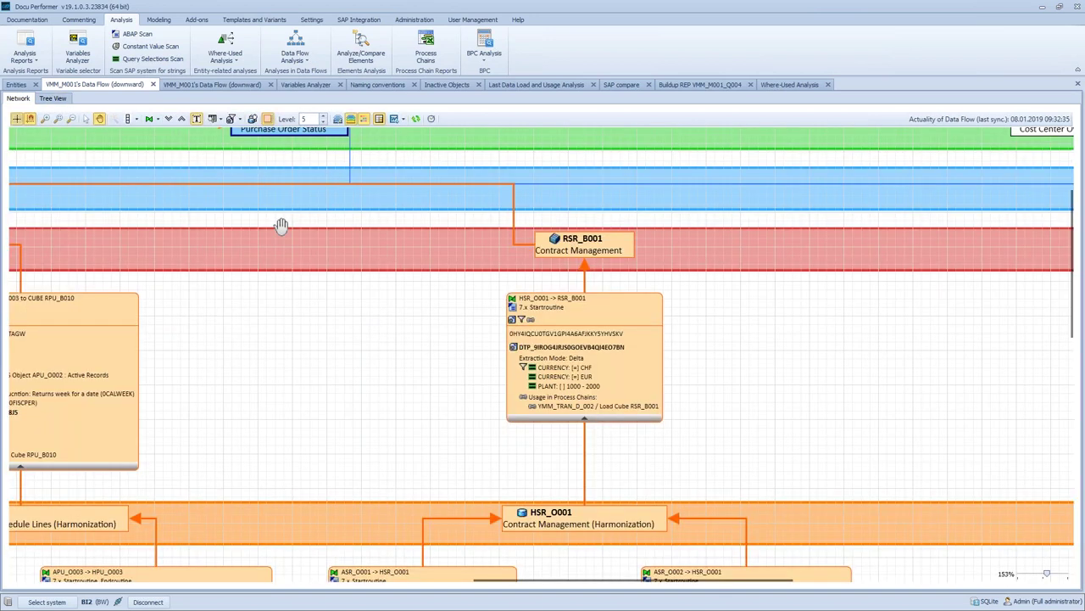
drag(240, 368, 677, 558)
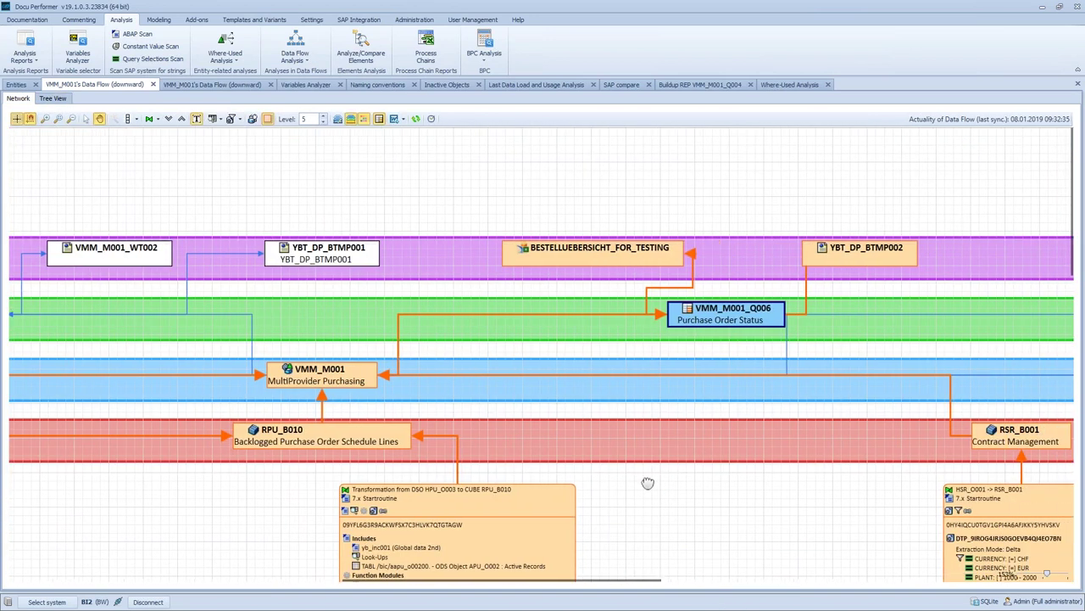
scroll(647, 482, down, 3)
scroll(717, 390, left, 1)
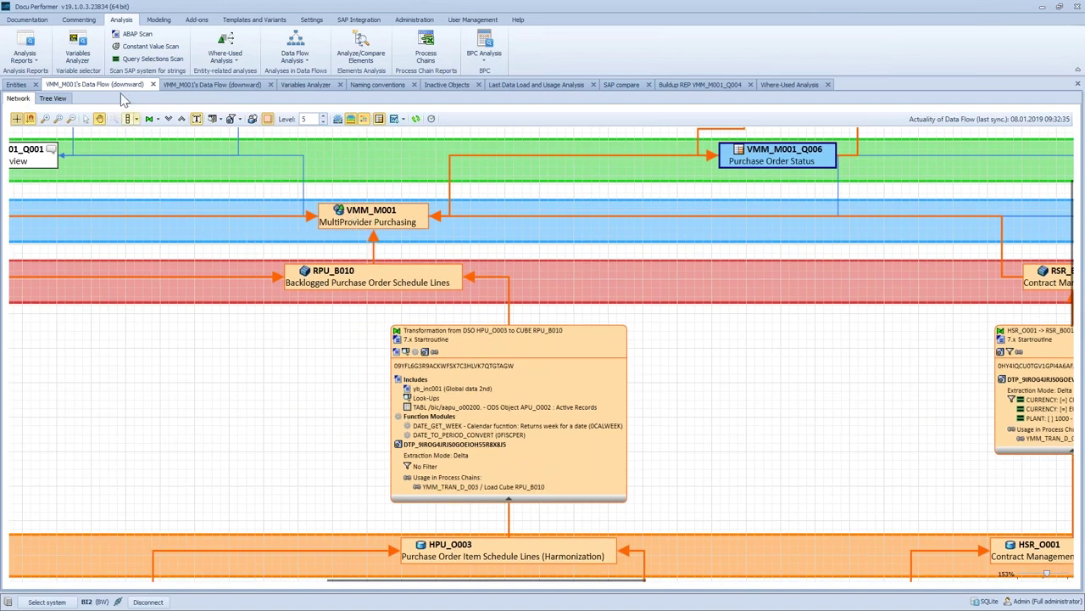
click(50, 98)
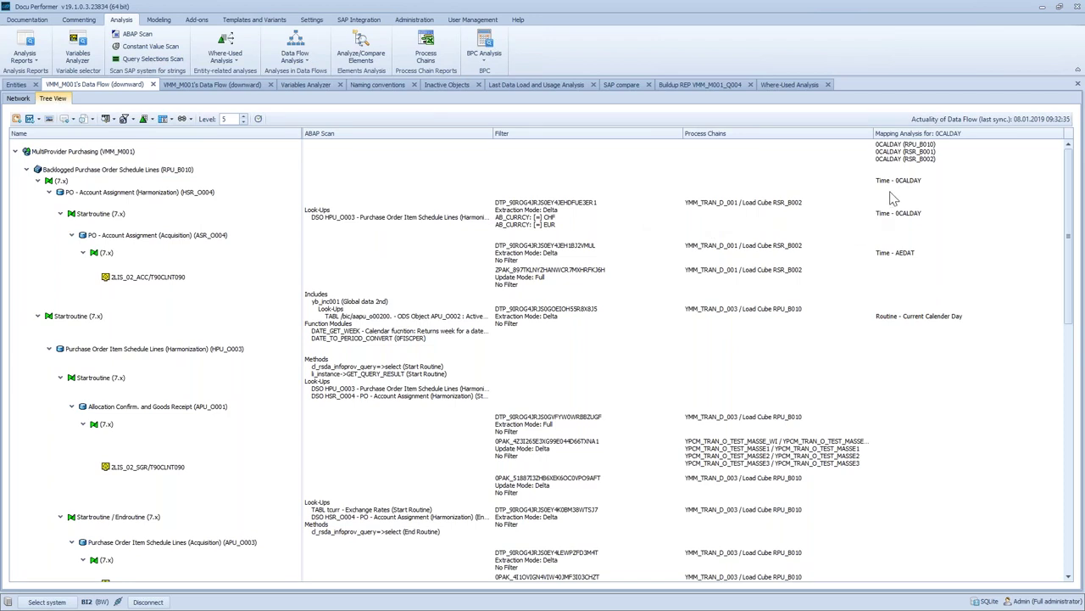
click(535, 216)
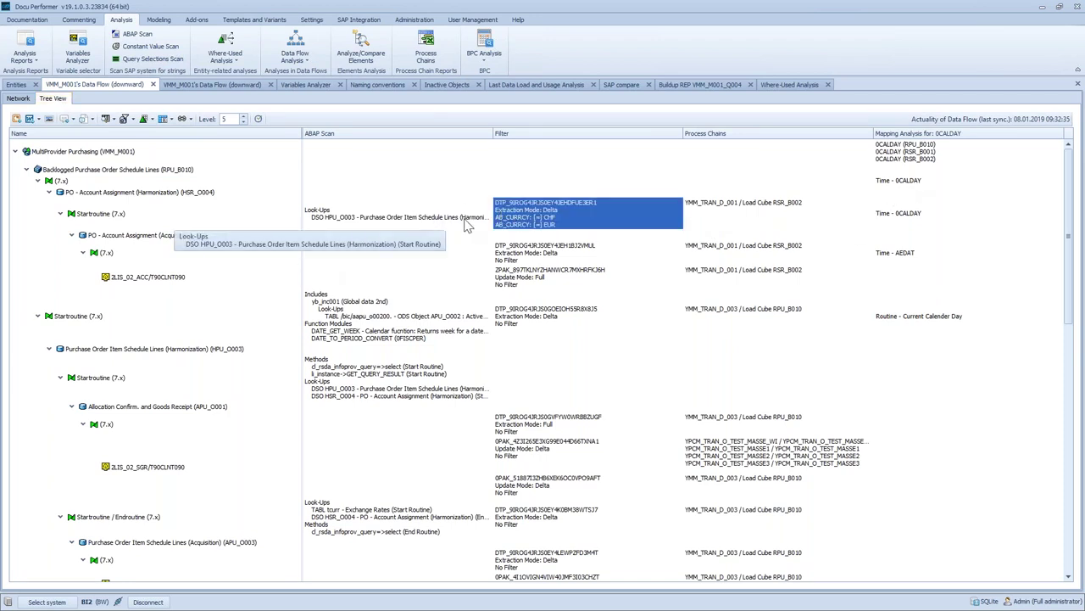
click(433, 223)
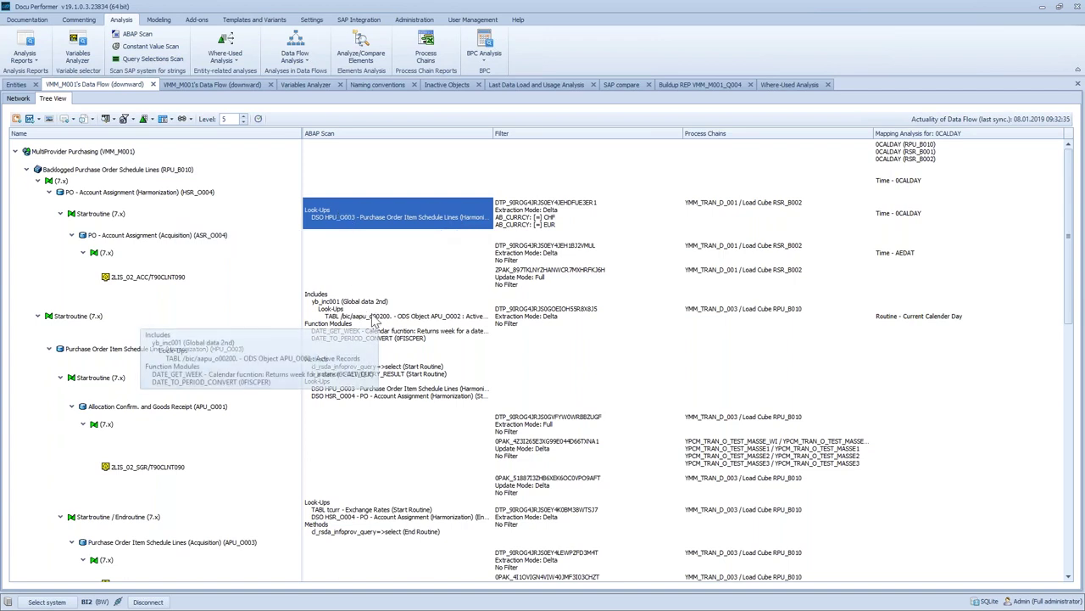
click(377, 315)
click(537, 215)
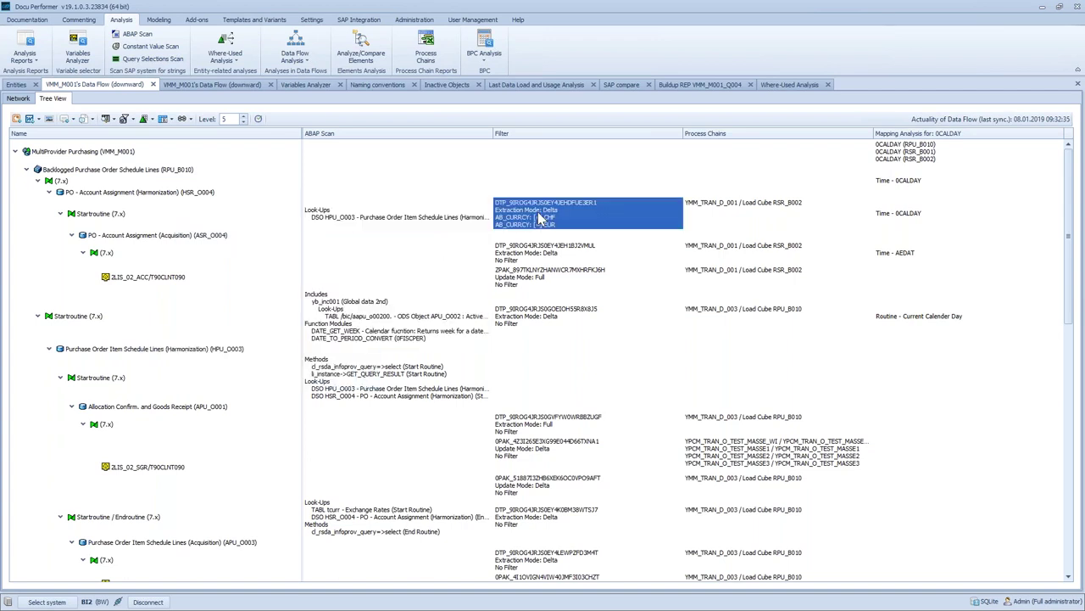
right_click(740, 137)
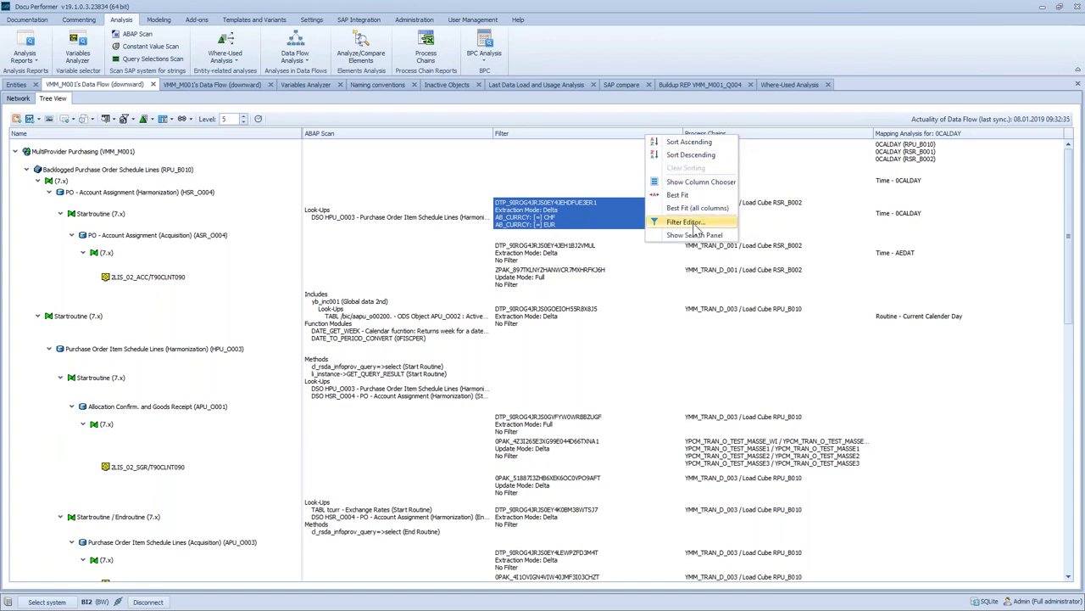
click(699, 182)
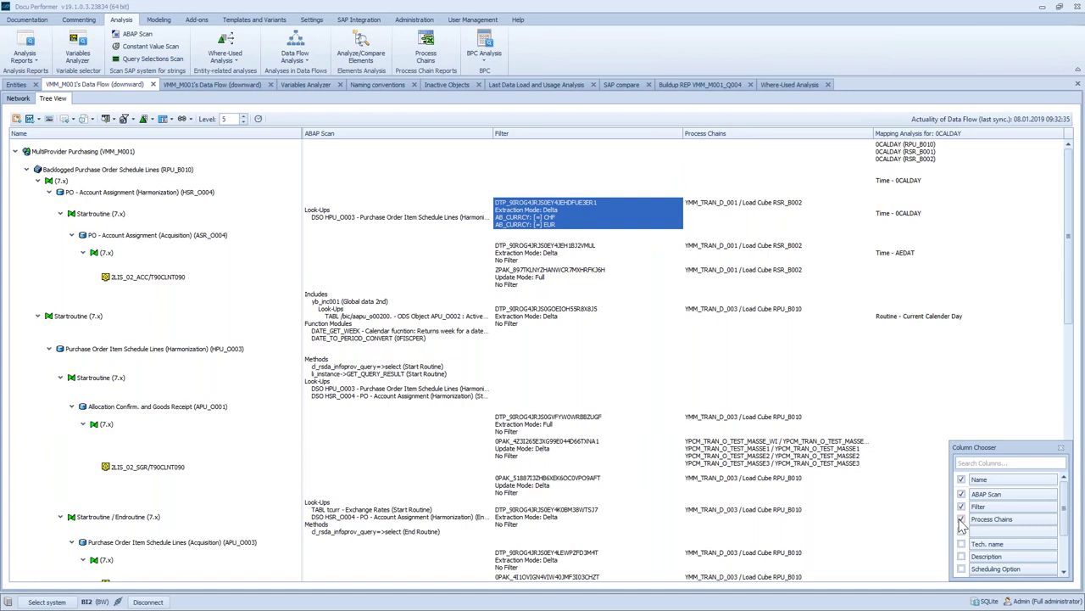
click(961, 520)
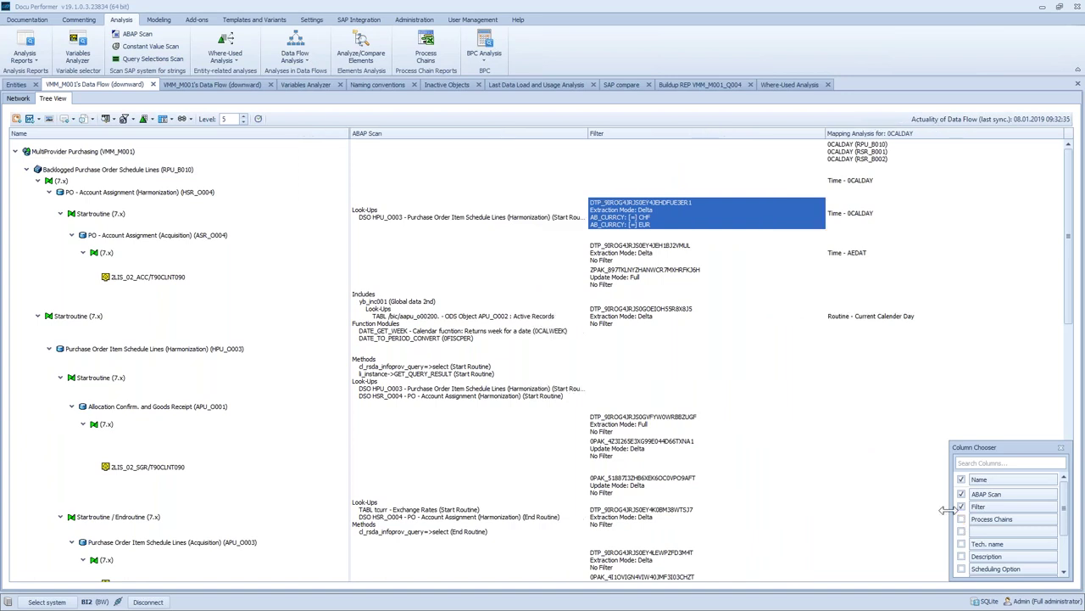
click(1062, 449)
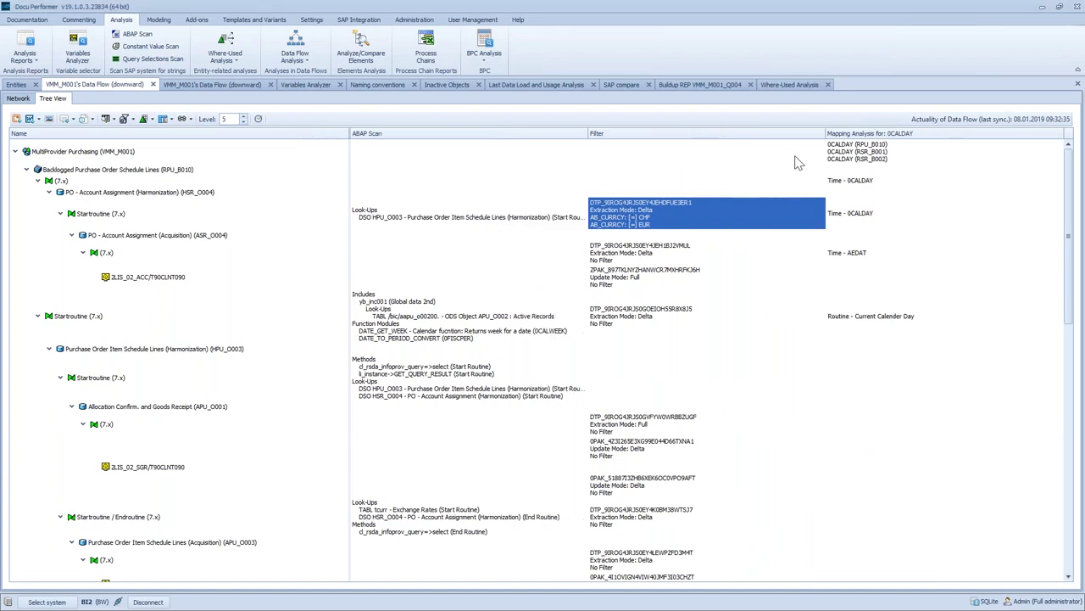
click(875, 165)
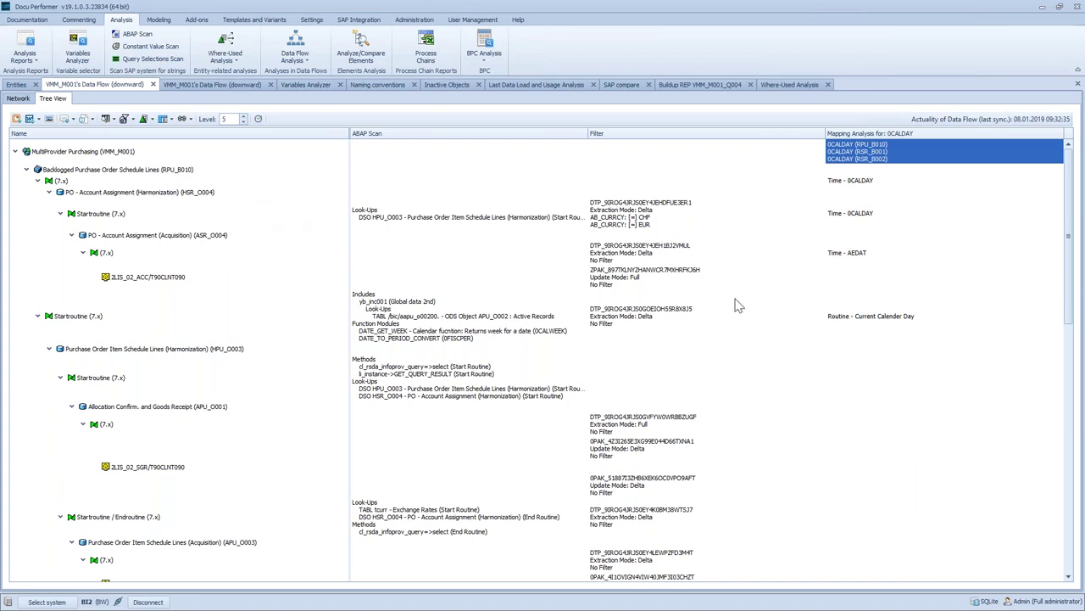
click(849, 254)
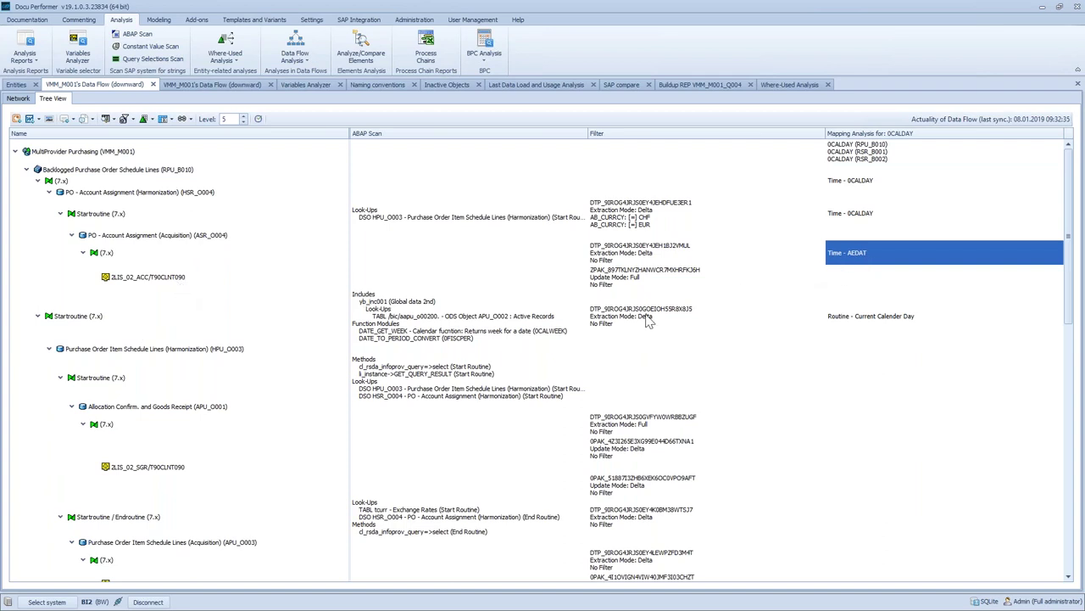
click(147, 277)
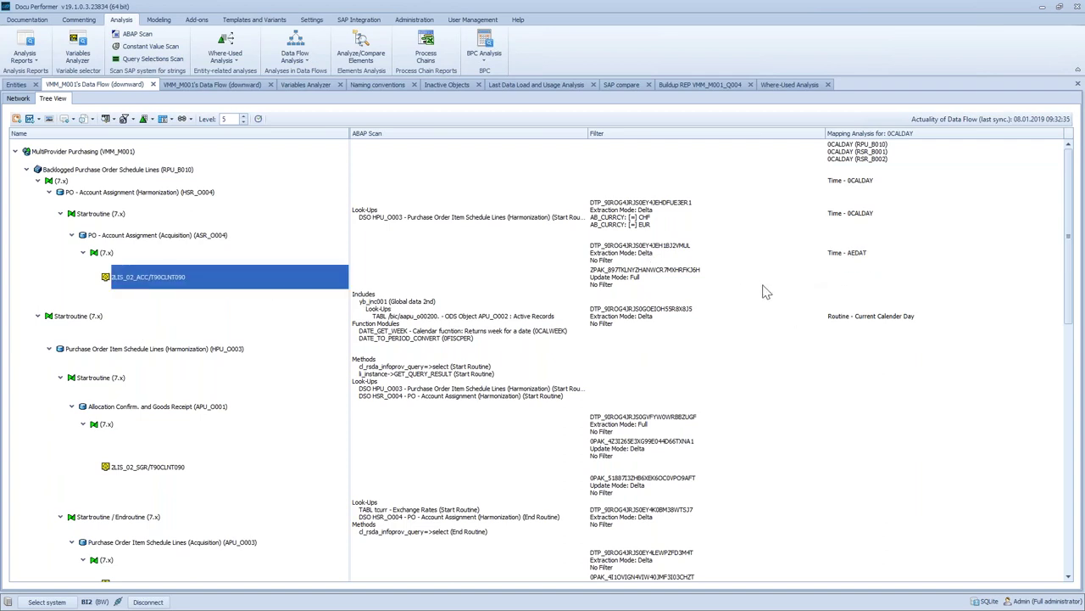
click(854, 267)
click(855, 159)
click(844, 259)
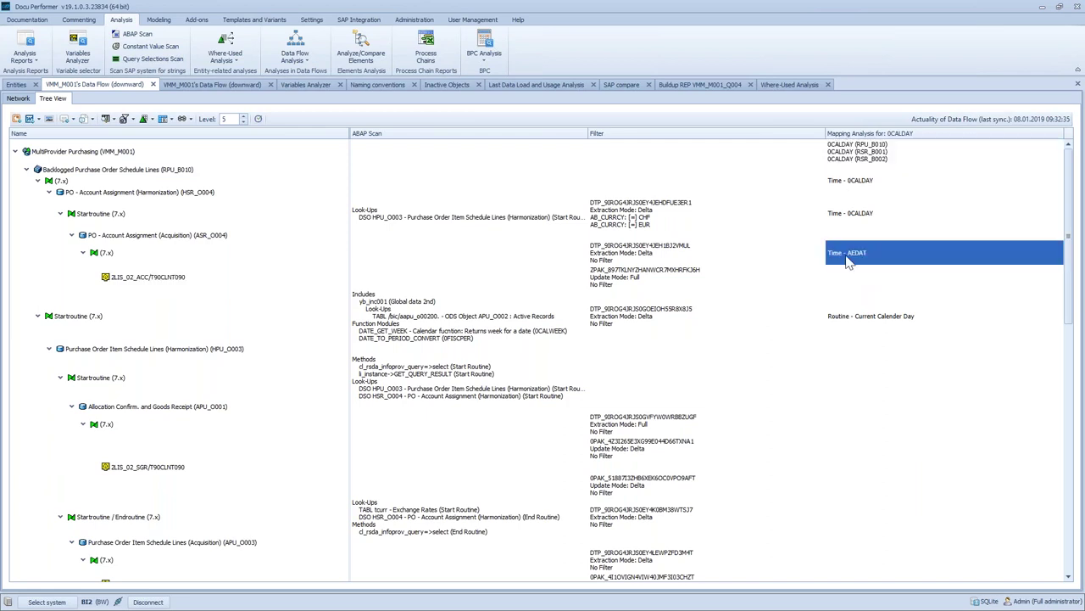
click(212, 283)
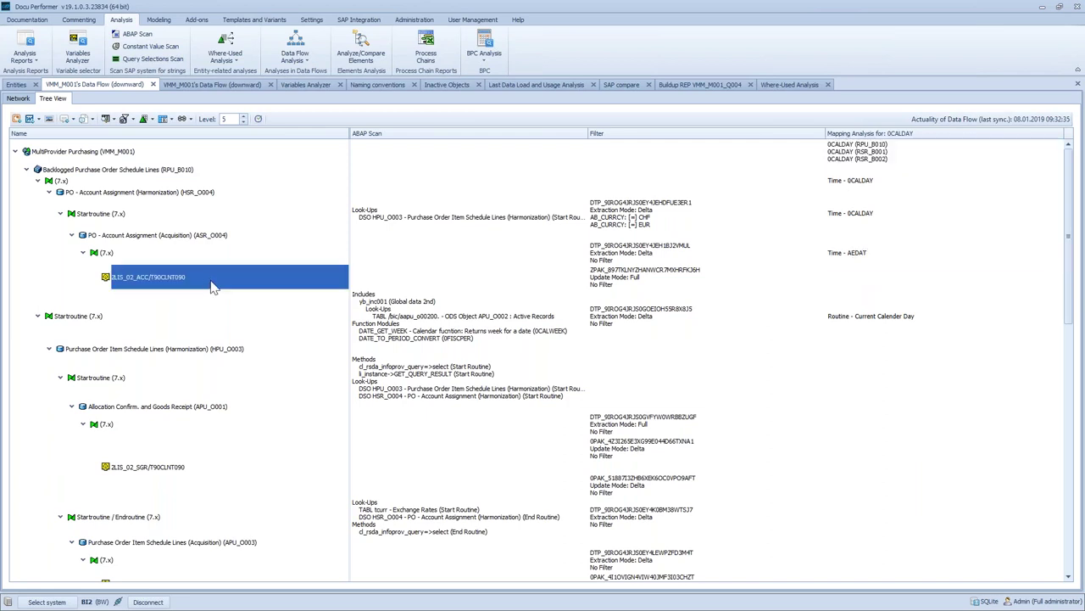
click(835, 257)
scroll(789, 308, down, 5)
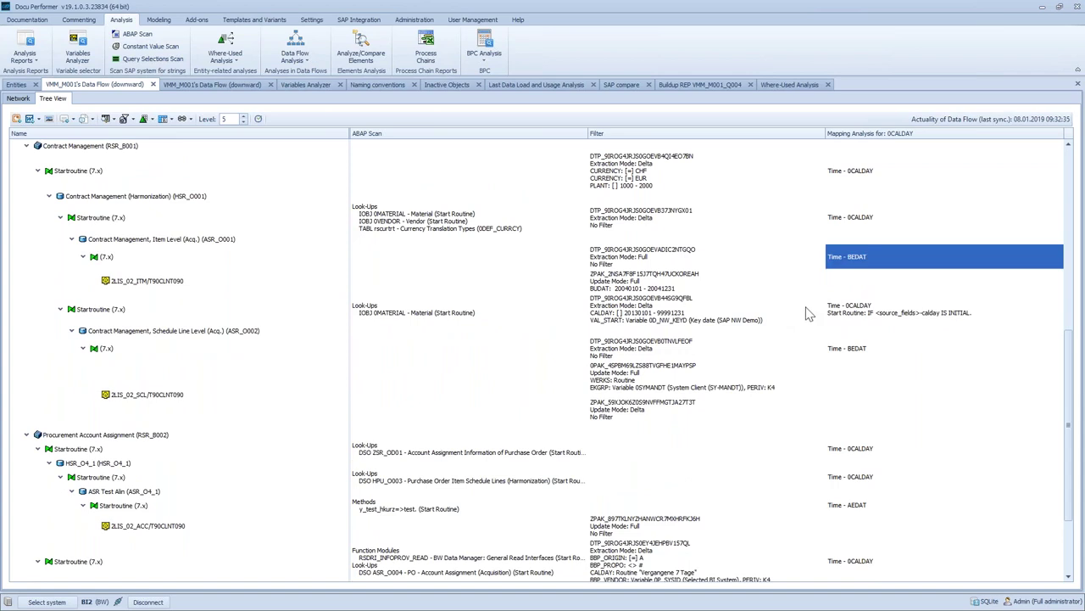
scroll(848, 288, up, 10)
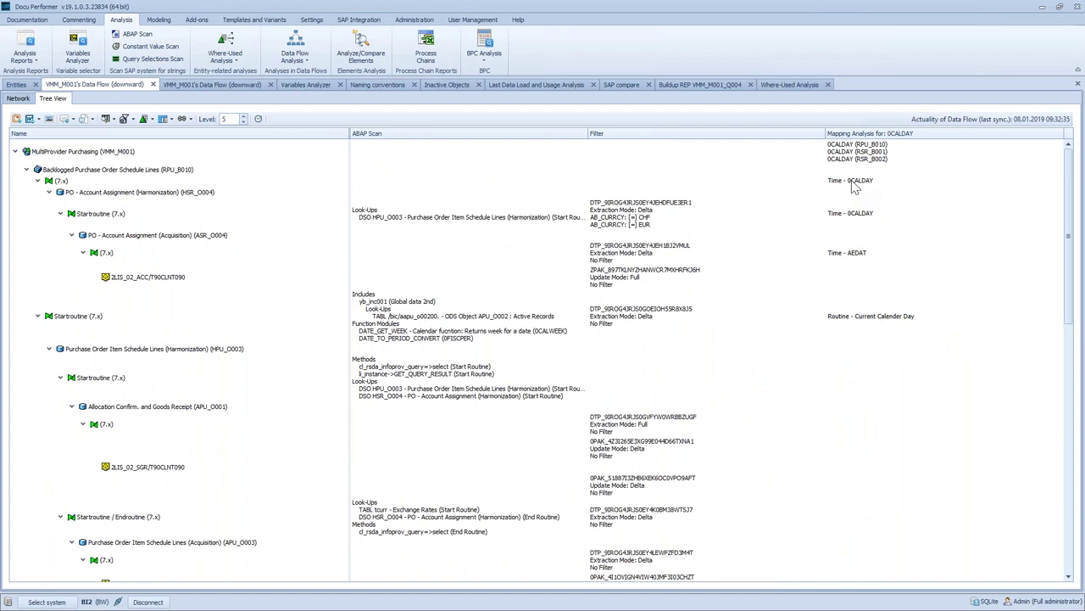
click(855, 187)
click(855, 219)
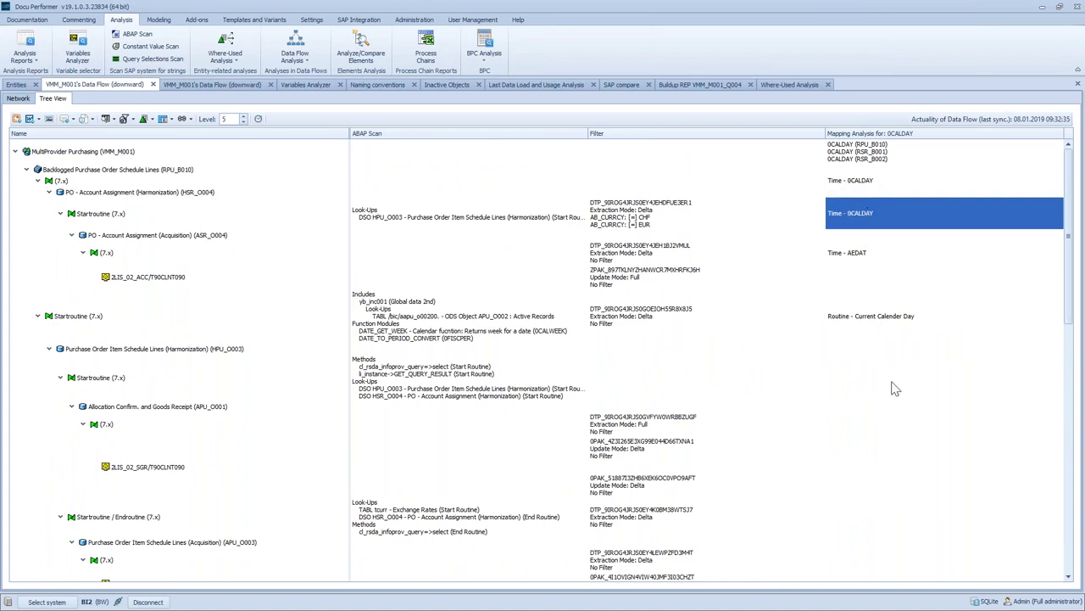
click(855, 319)
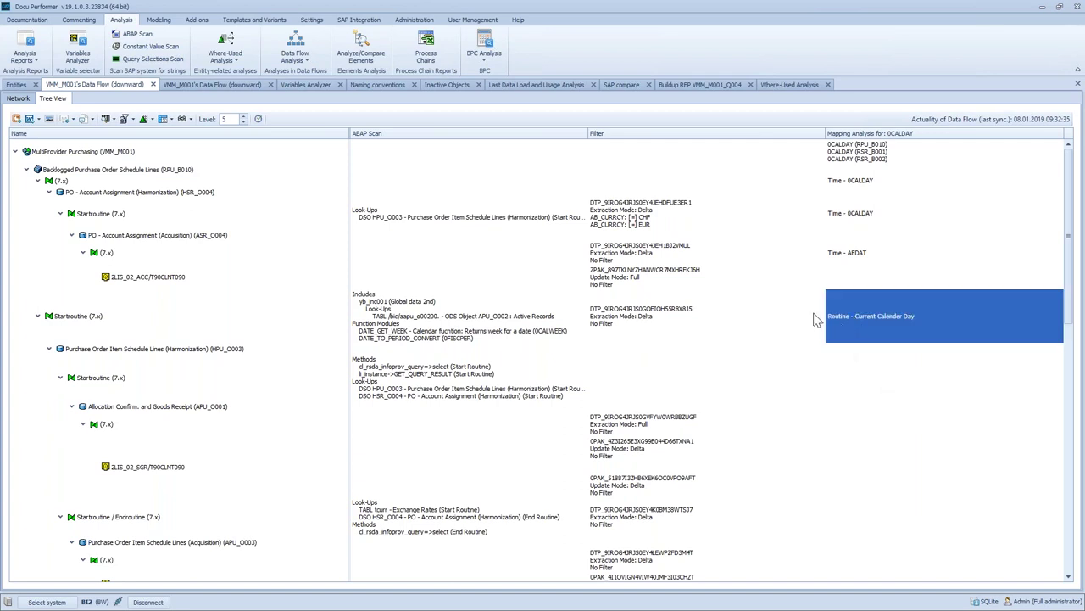
Show the Current Calender Day routine's ABAP source, ending on InfoObject 0CALDAY's RESULT = sy-datum code
right_click(842, 312)
mouse_move(773, 374)
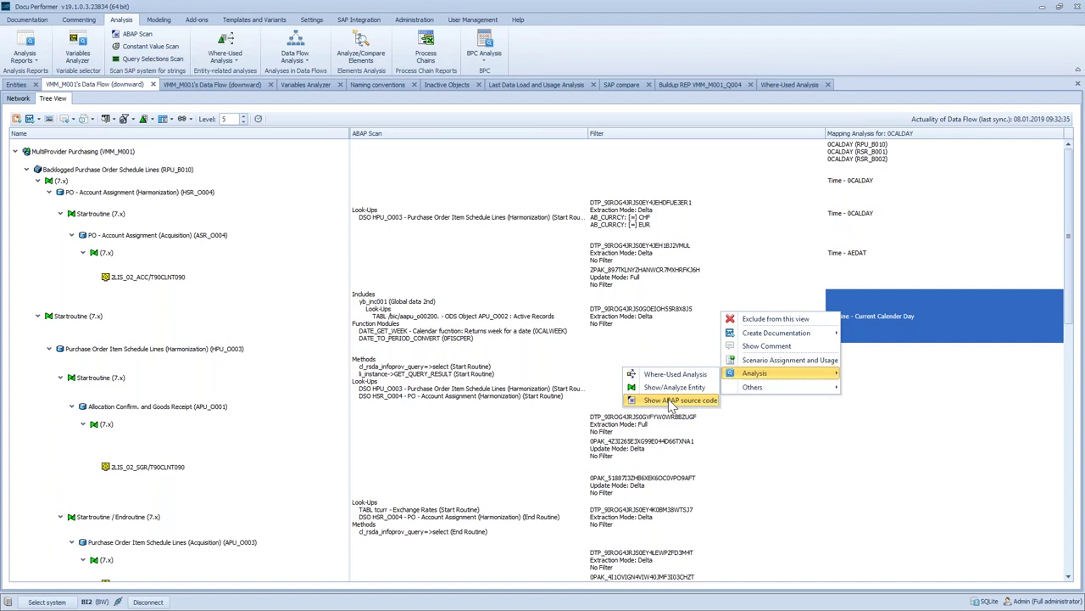
click(670, 401)
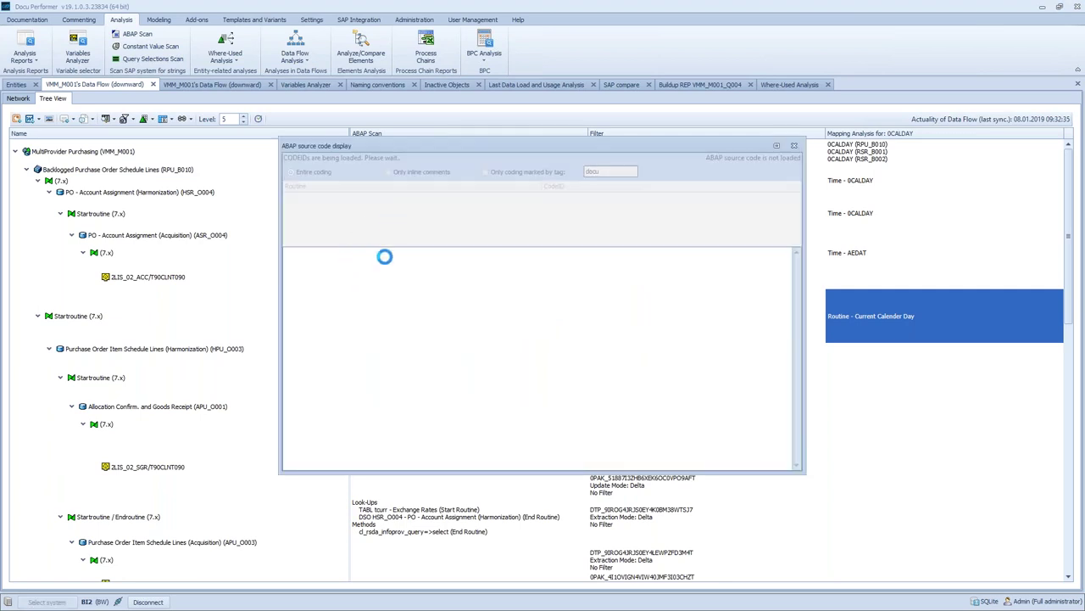
click(313, 218)
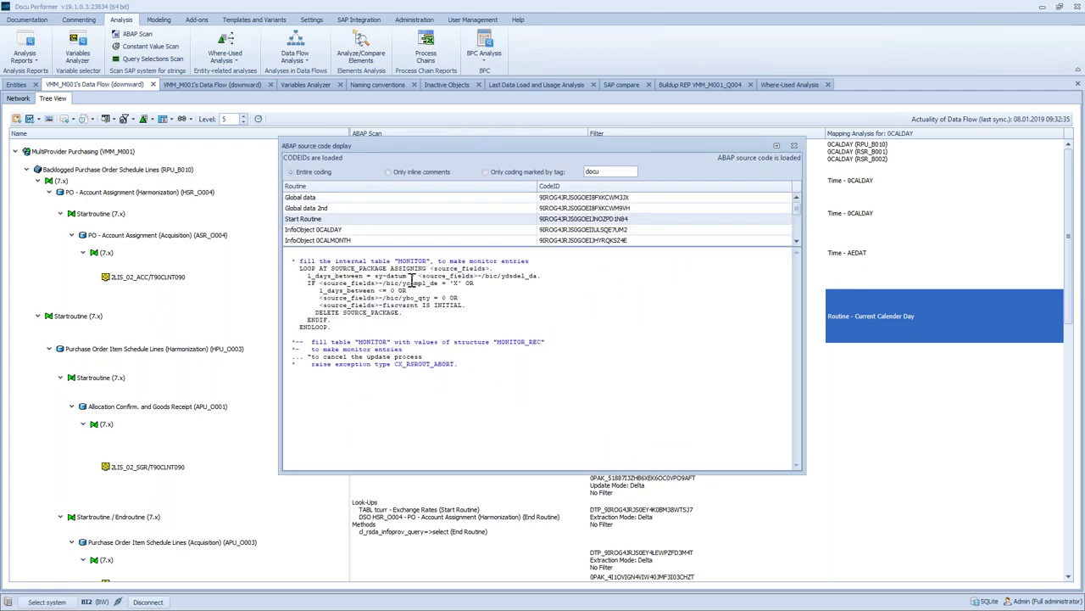
drag(381, 276, 402, 279)
click(336, 231)
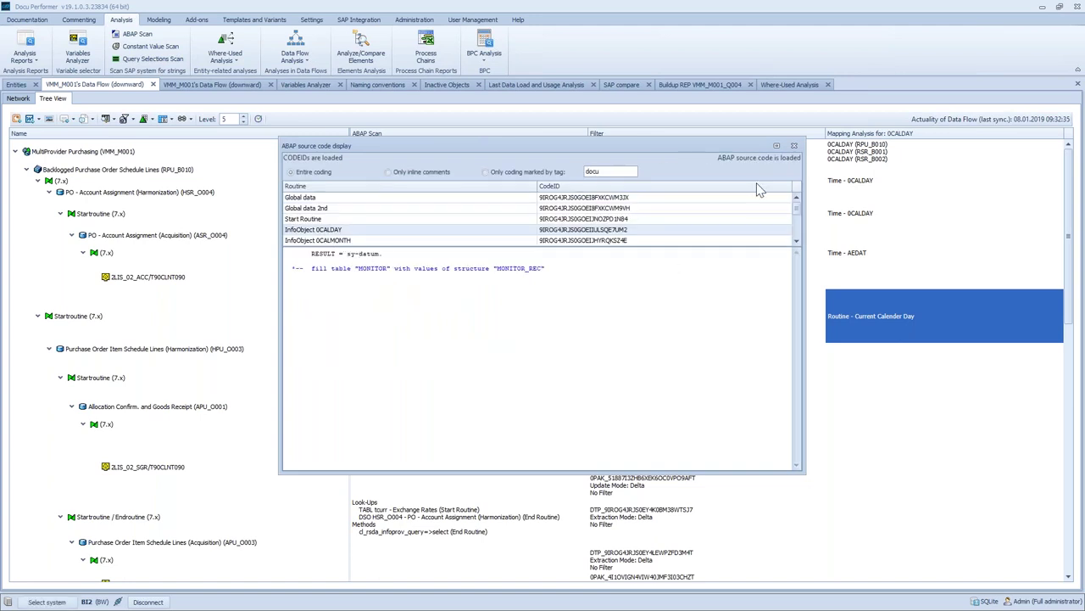
Close the ABAP source code display and scroll through the data flow tree
click(795, 146)
scroll(853, 347, down, 8)
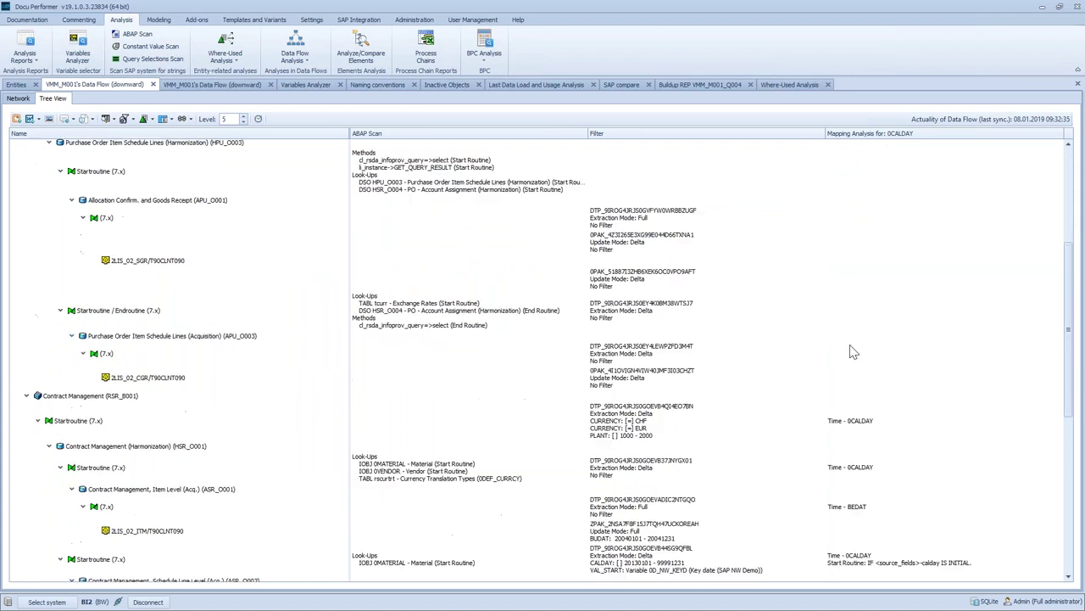
scroll(853, 352, up, 5)
scroll(853, 352, down, 4)
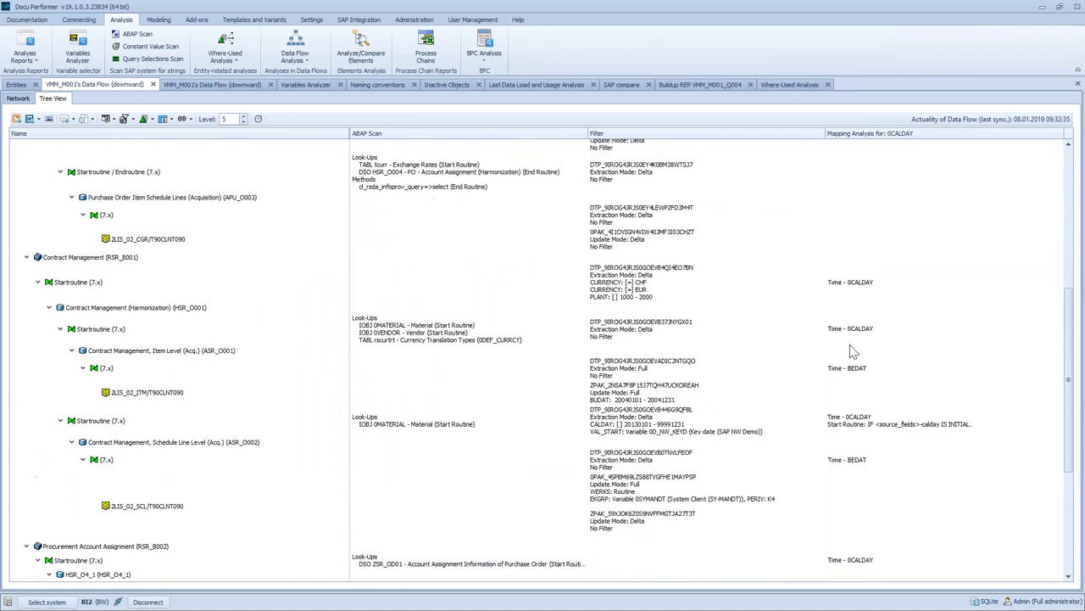
scroll(853, 351, down, 1)
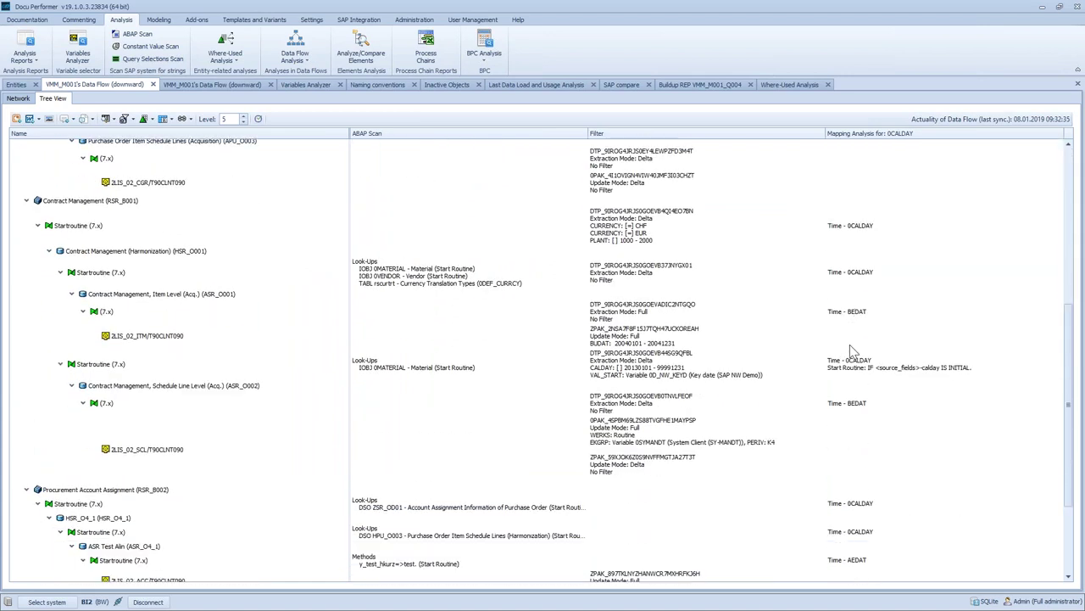
scroll(849, 348, up, 5)
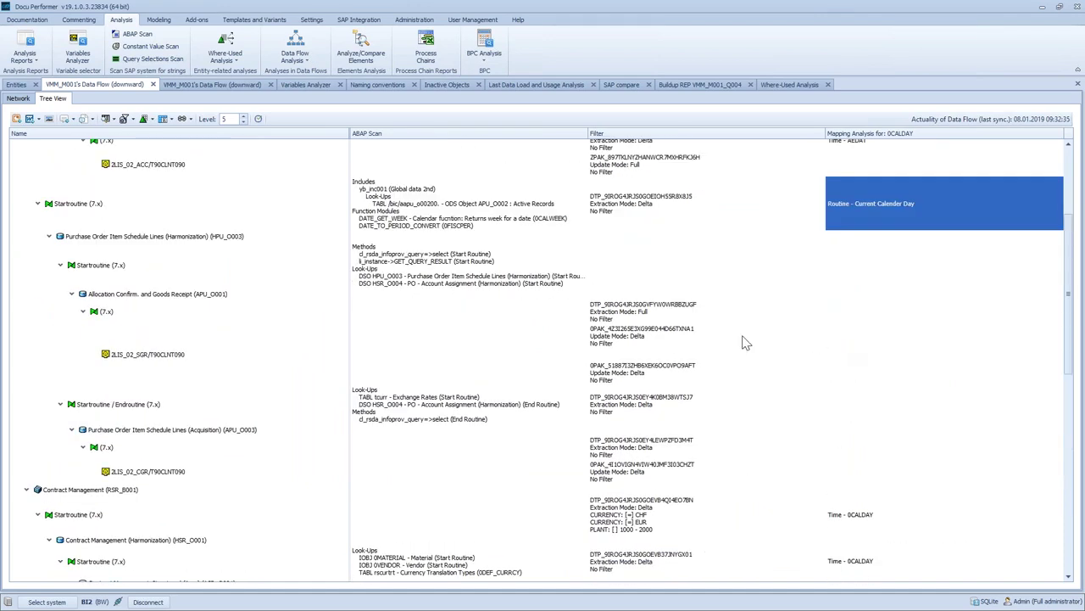
Inspect the empty mapping cells and the Allocation Confirm. and Goods Receipt (7.x) node
click(837, 261)
click(858, 226)
click(854, 281)
click(152, 312)
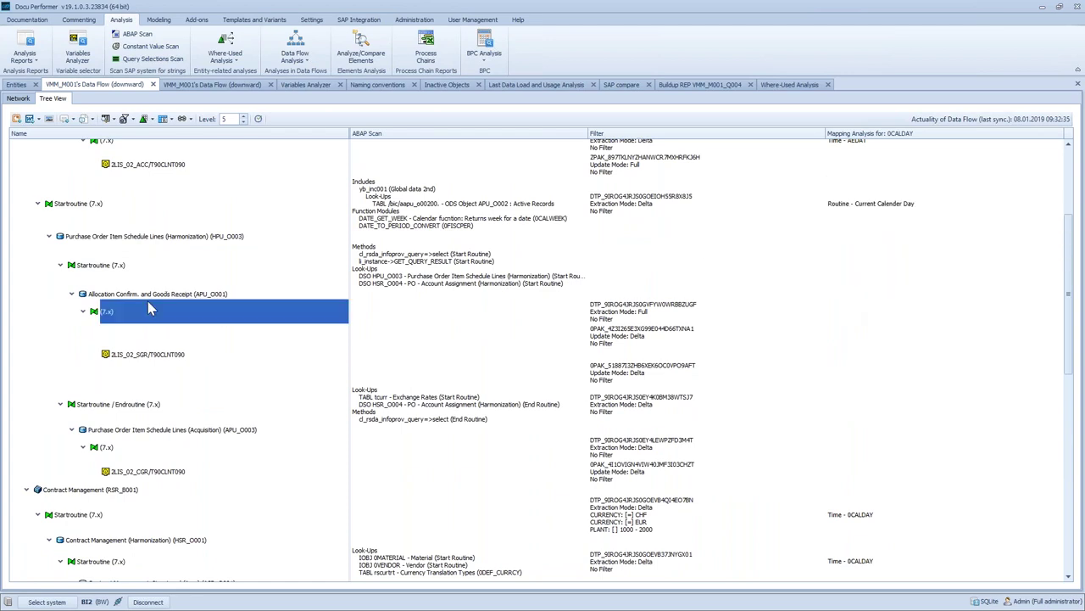
click(151, 296)
click(865, 286)
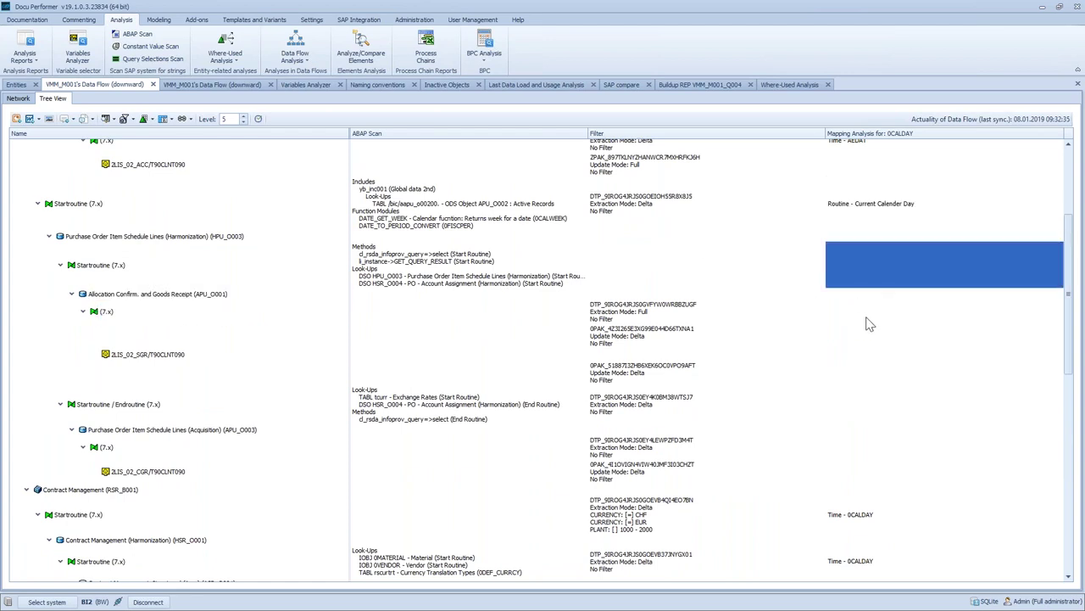
click(867, 317)
scroll(882, 362, down, 10)
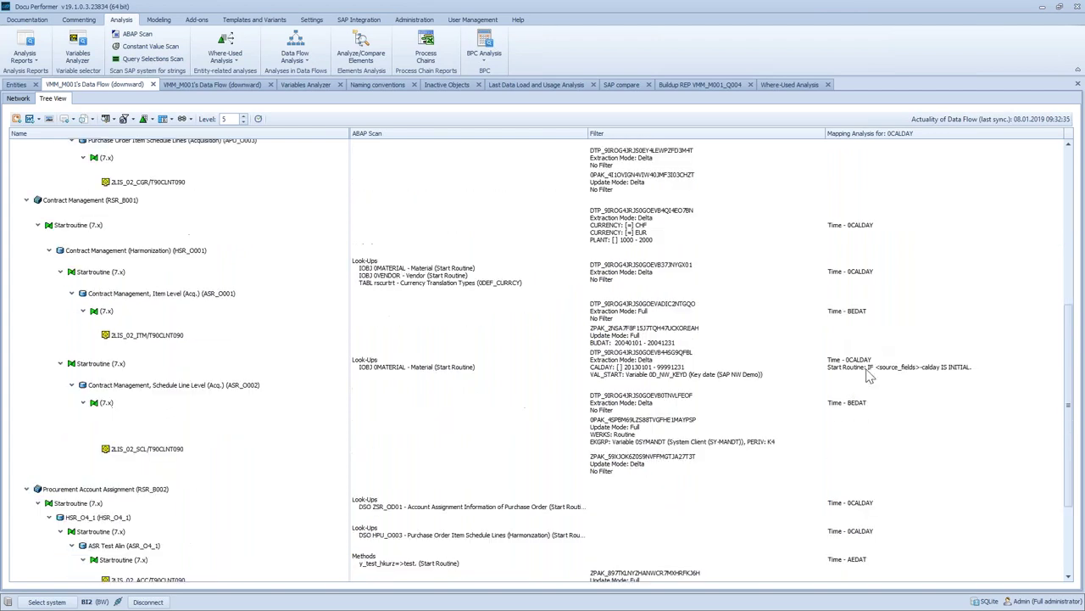
scroll(869, 379, up, 12)
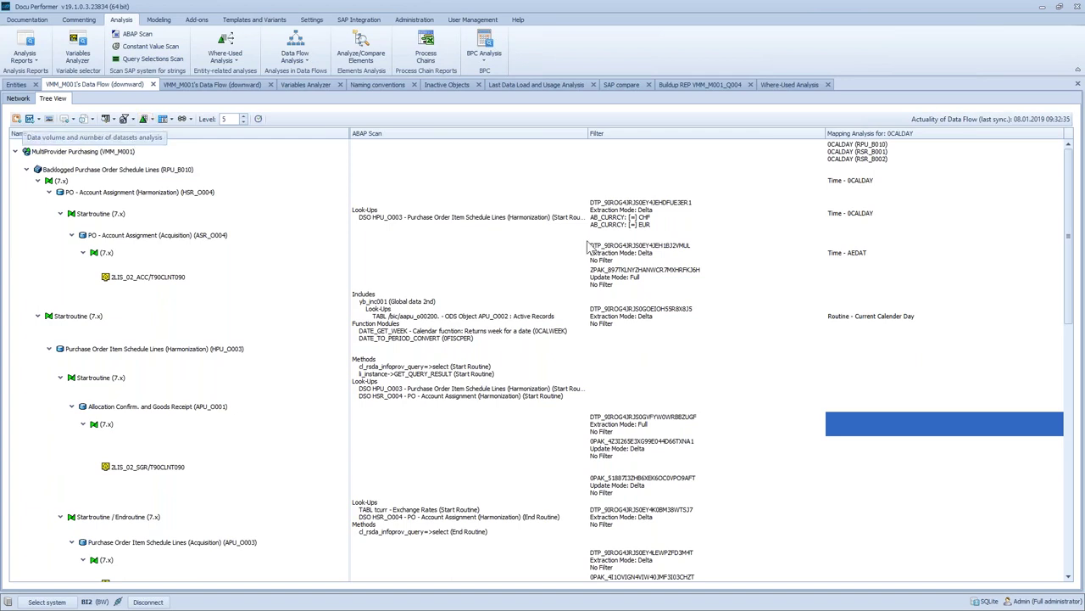
scroll(860, 307, down, 15)
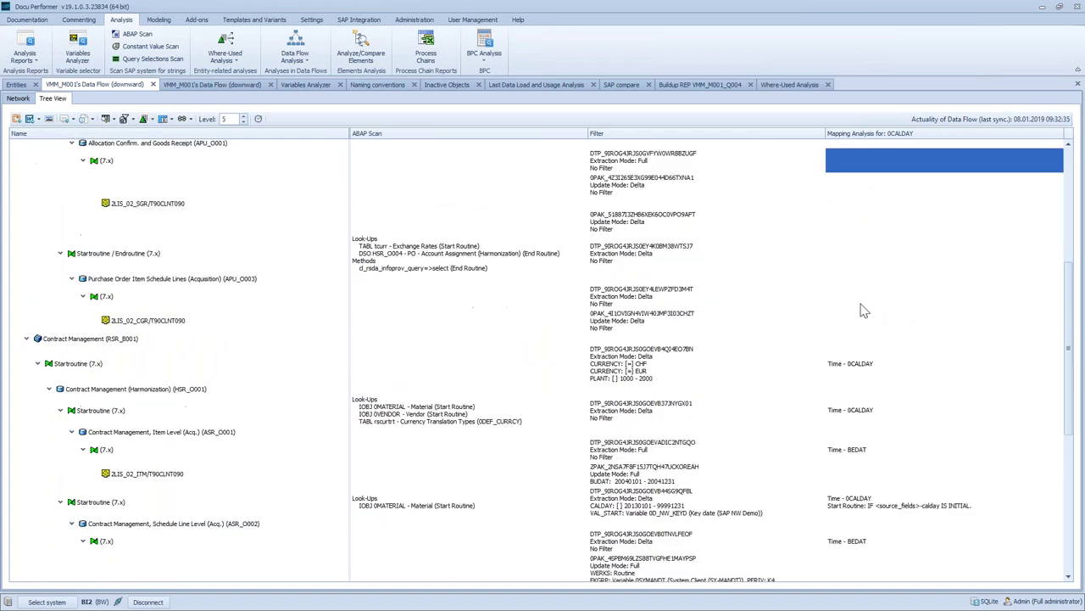
scroll(815, 271, up, 15)
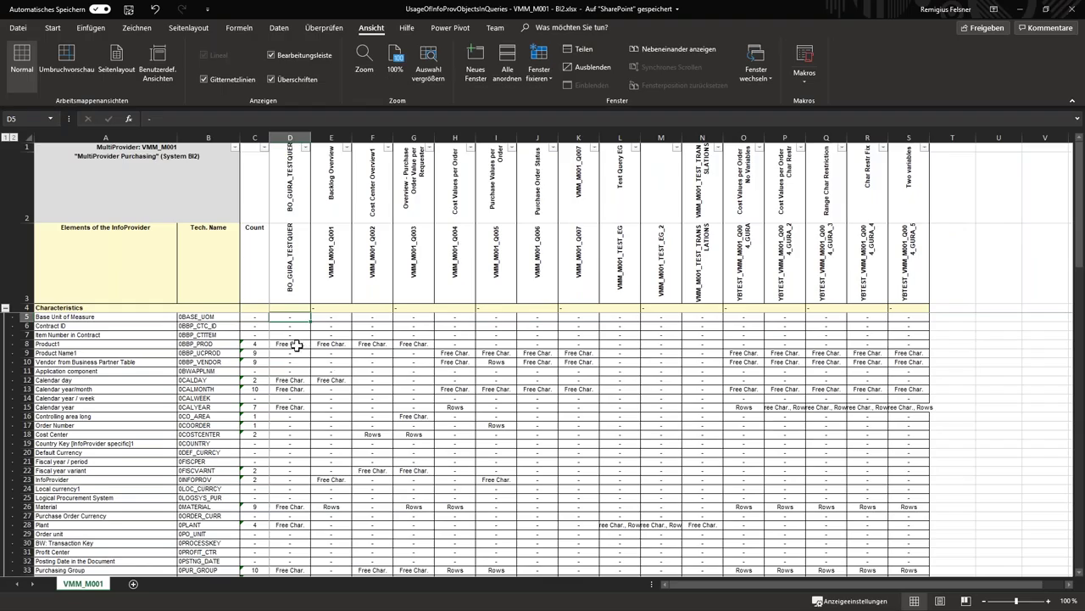
click(132, 149)
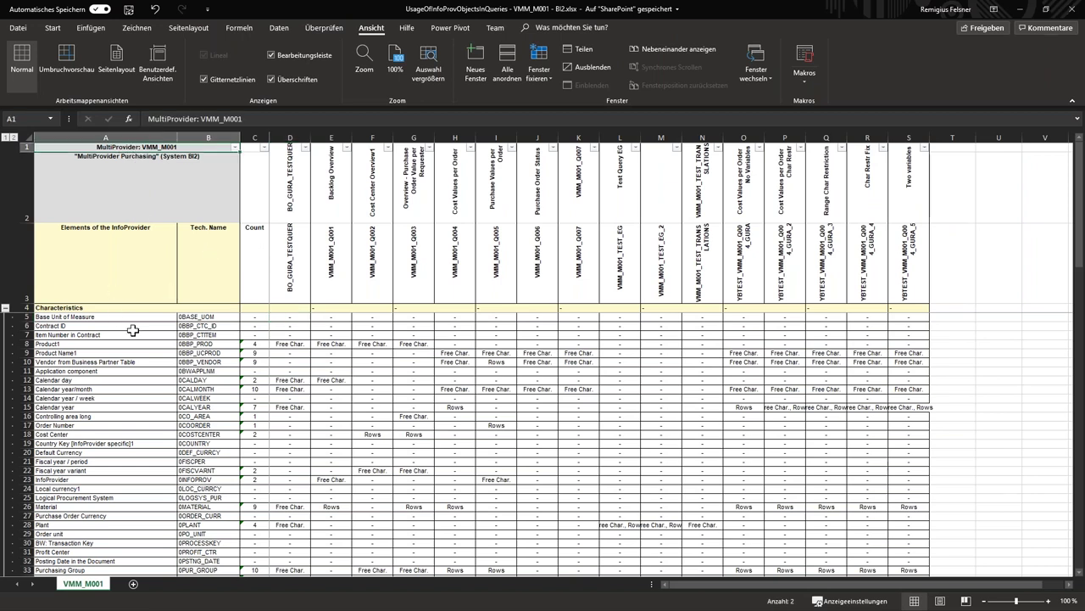
click(287, 243)
drag(287, 243, 893, 244)
drag(293, 194, 854, 187)
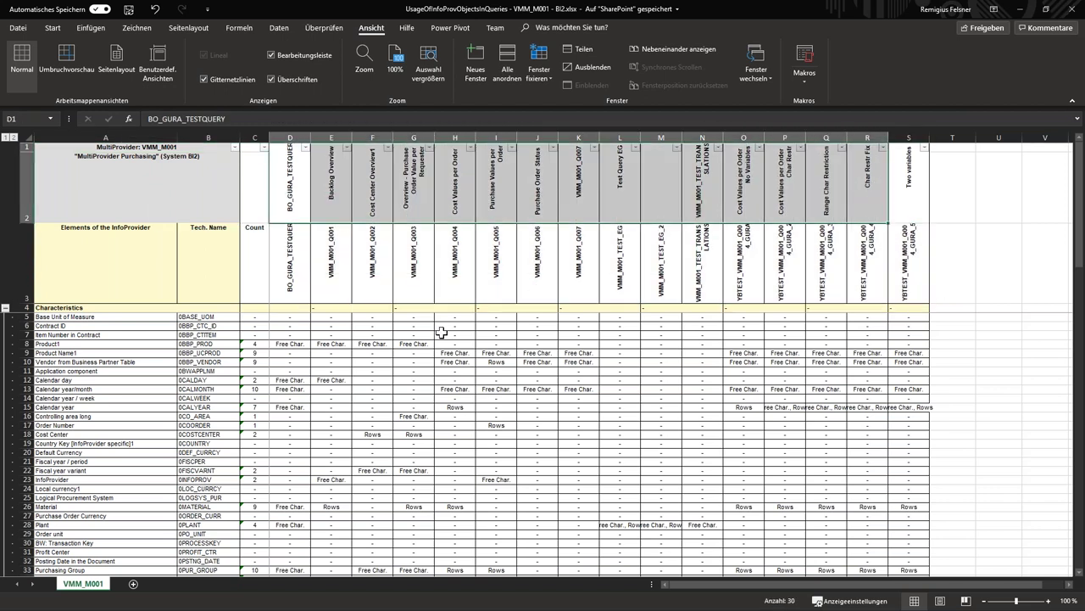
scroll(182, 335, down, 1)
scroll(167, 338, up, 1)
click(333, 258)
click(337, 346)
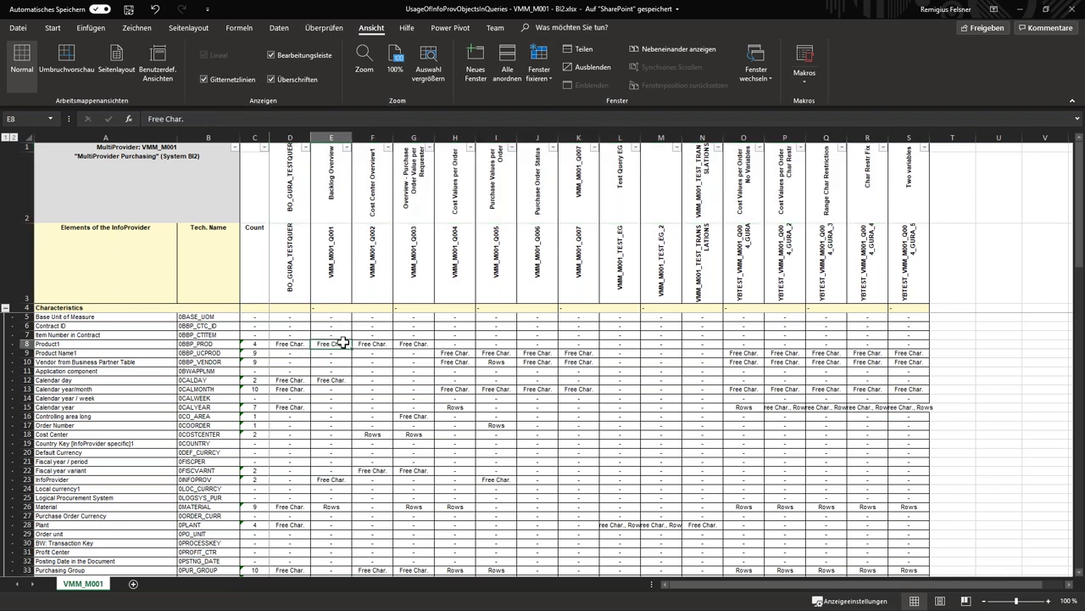
key(Right)
key(Right)
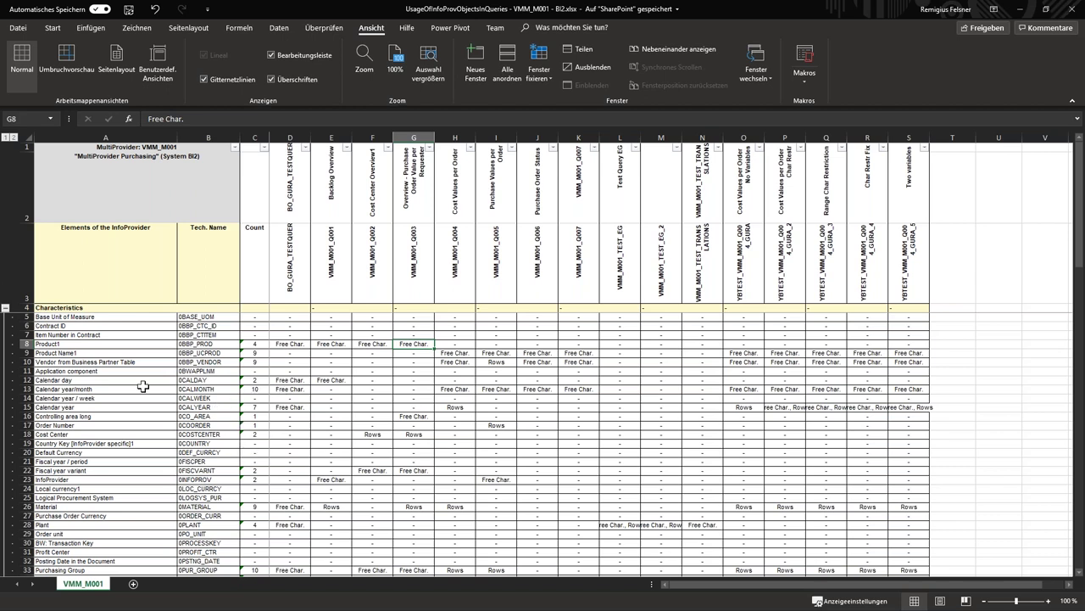
click(21, 381)
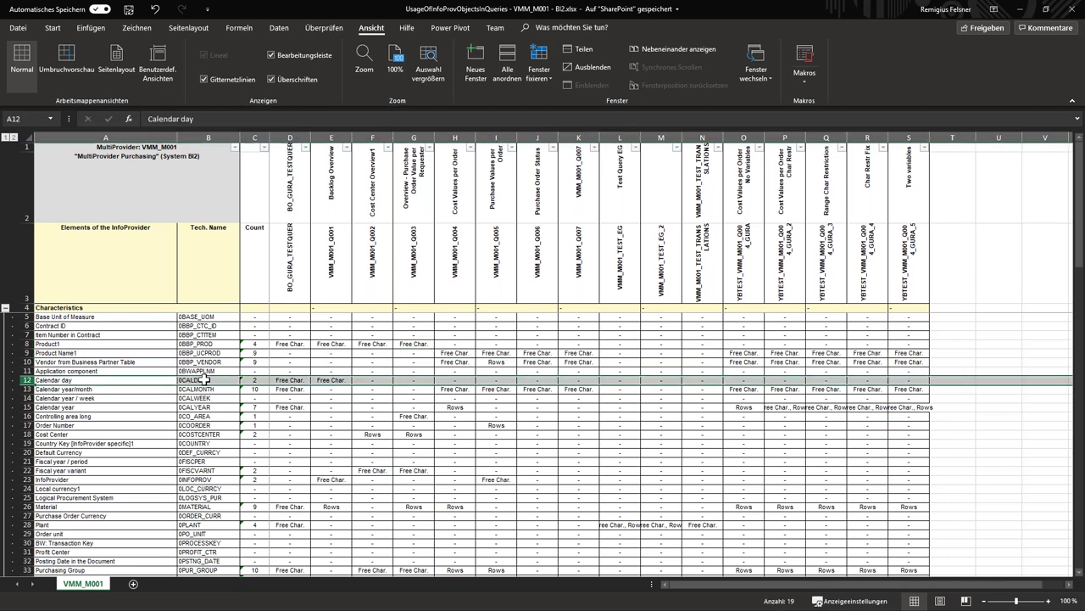
click(213, 380)
click(286, 381)
drag(298, 256, 330, 283)
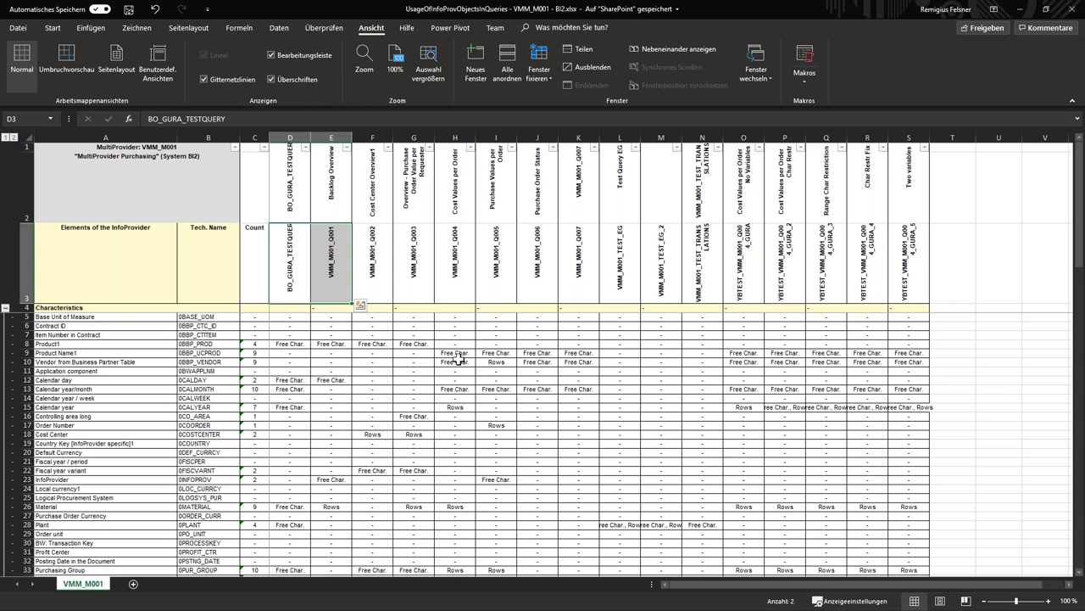
drag(463, 352, 905, 369)
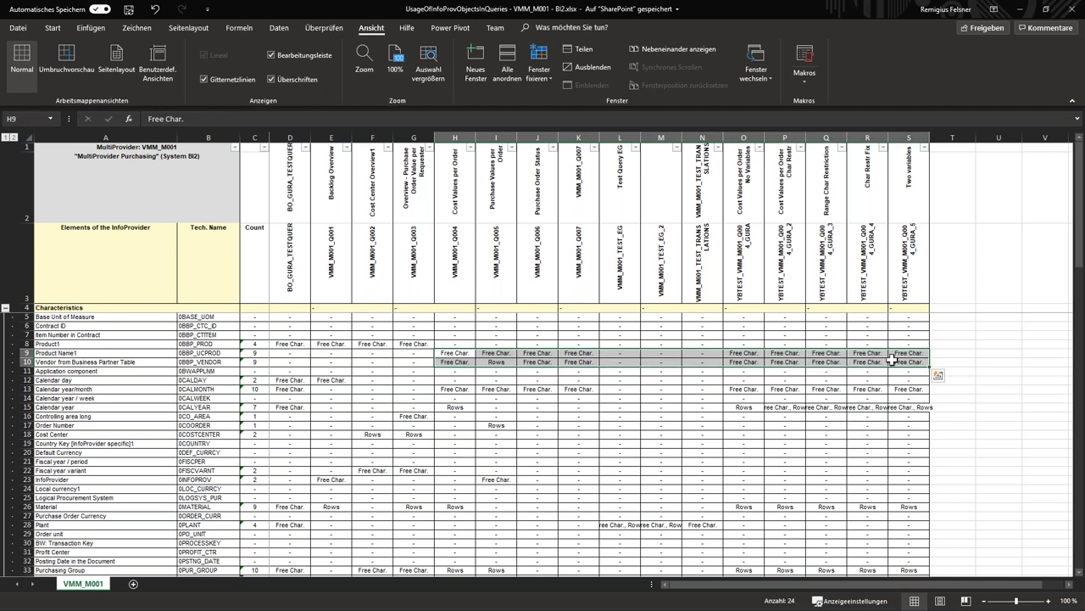
click(896, 361)
scroll(648, 410, down, 10)
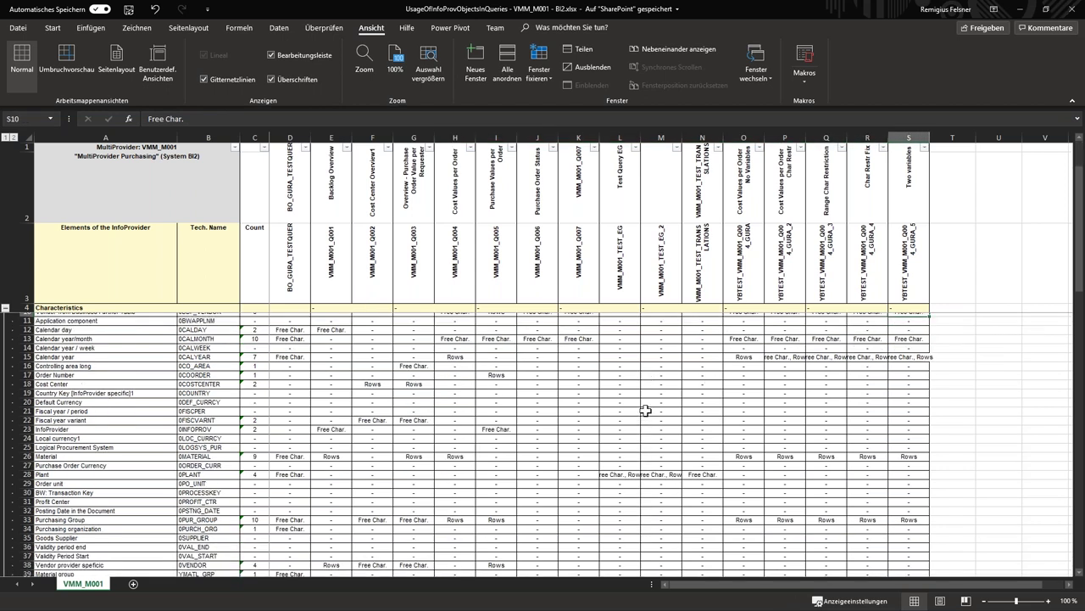
scroll(637, 409, down, 2)
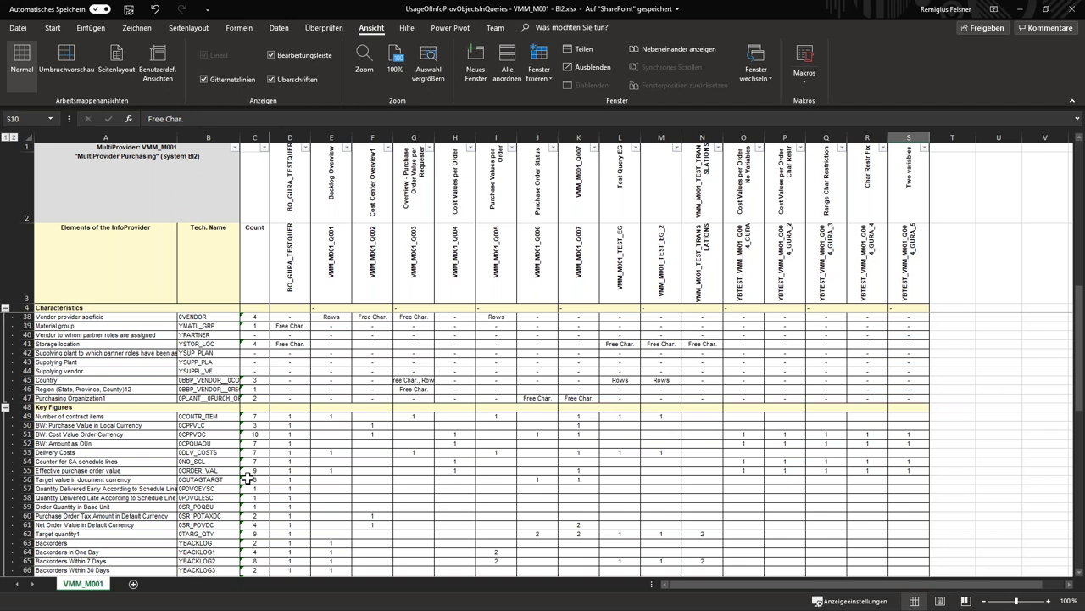
scroll(180, 420, down, 5)
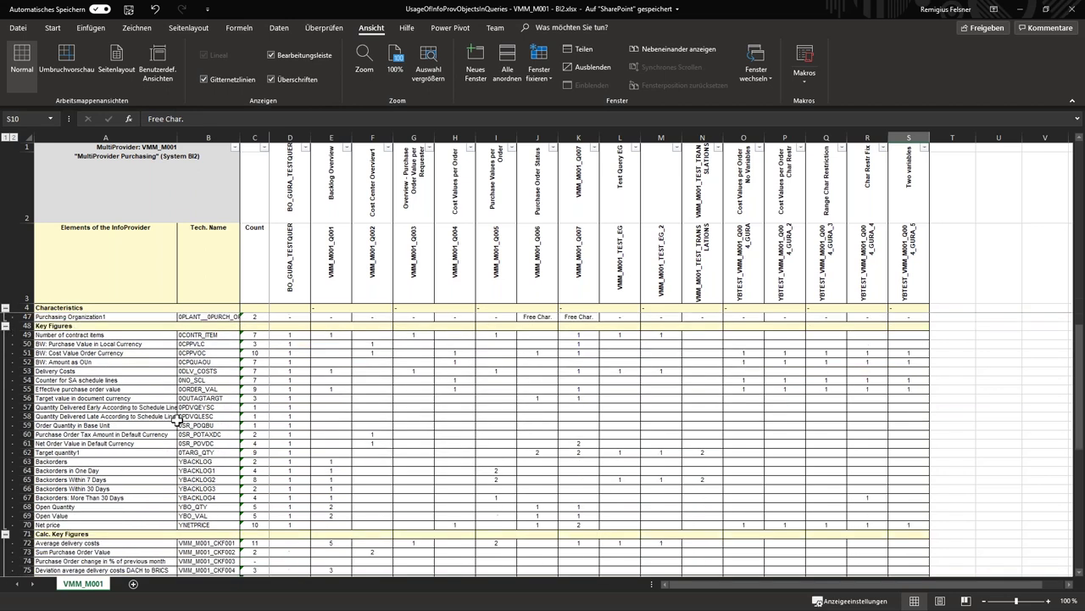
scroll(85, 477, down, 4)
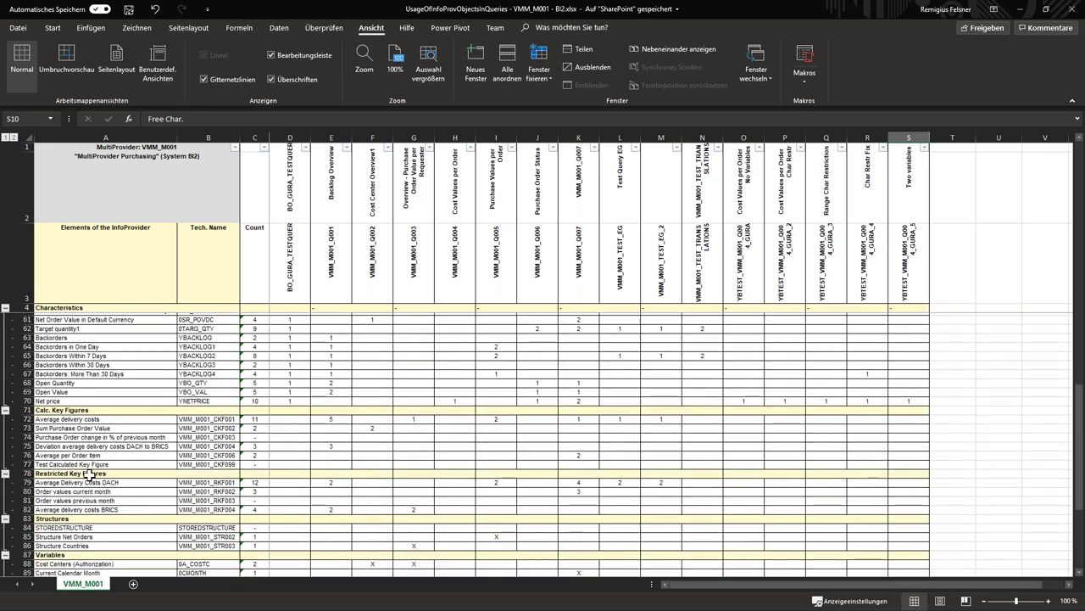
scroll(86, 479, up, 1)
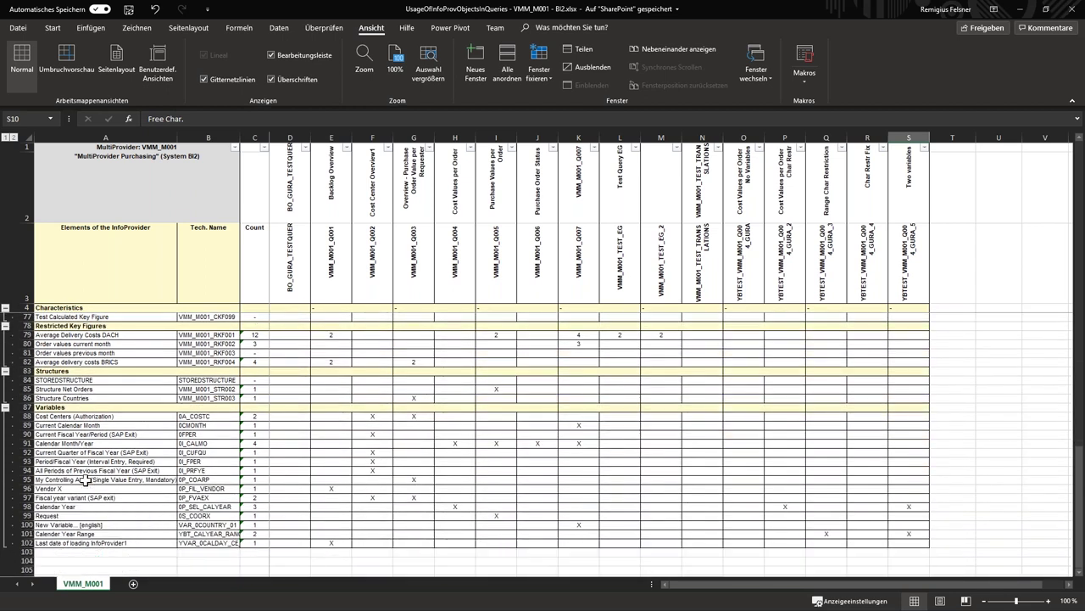
scroll(85, 469, up, 5)
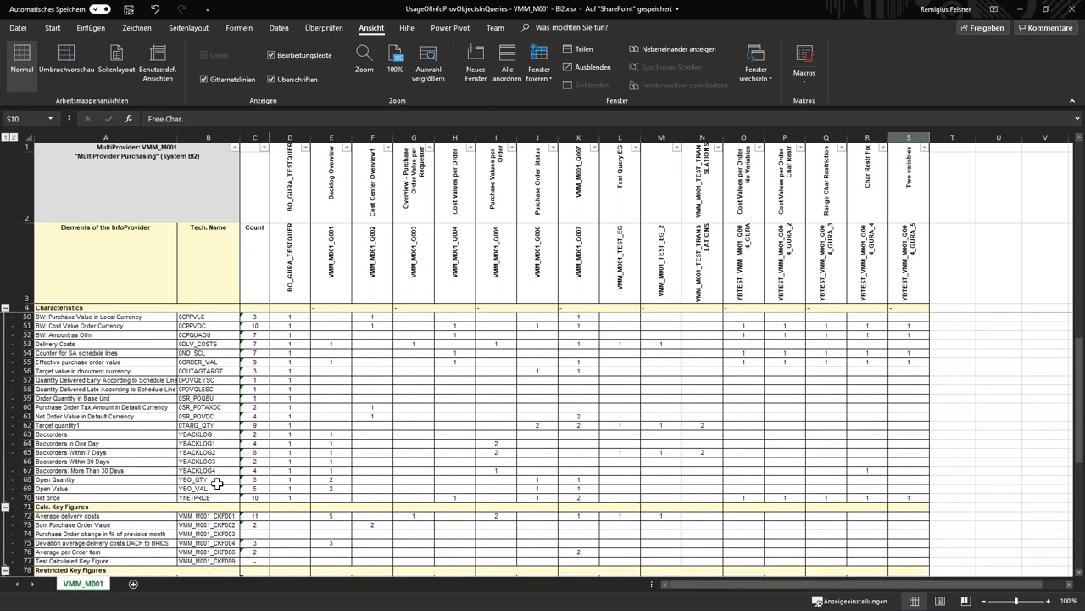
scroll(217, 484, down, 2)
click(212, 480)
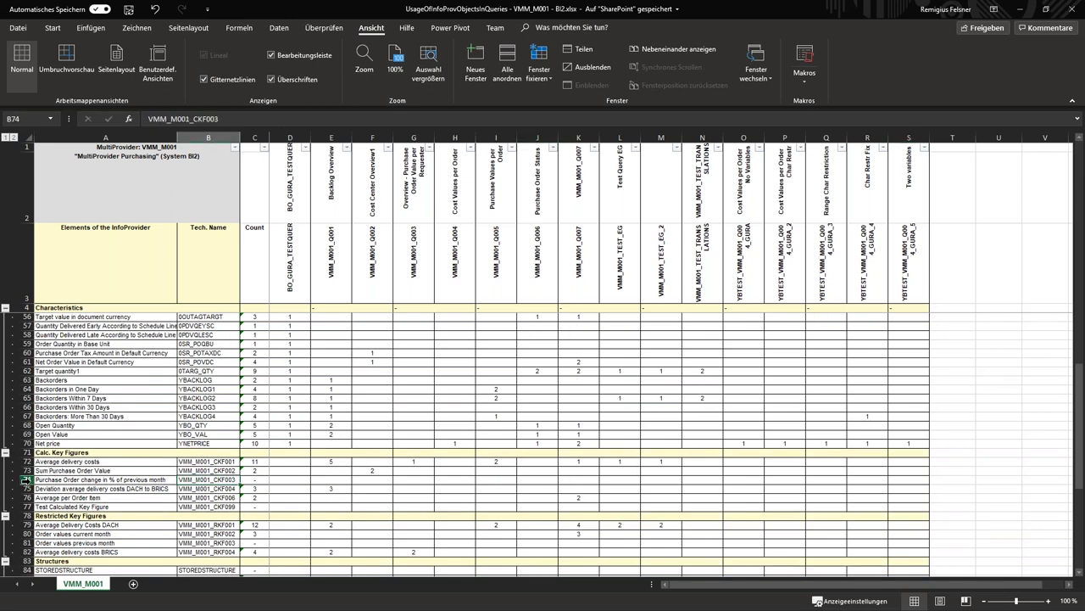
click(26, 480)
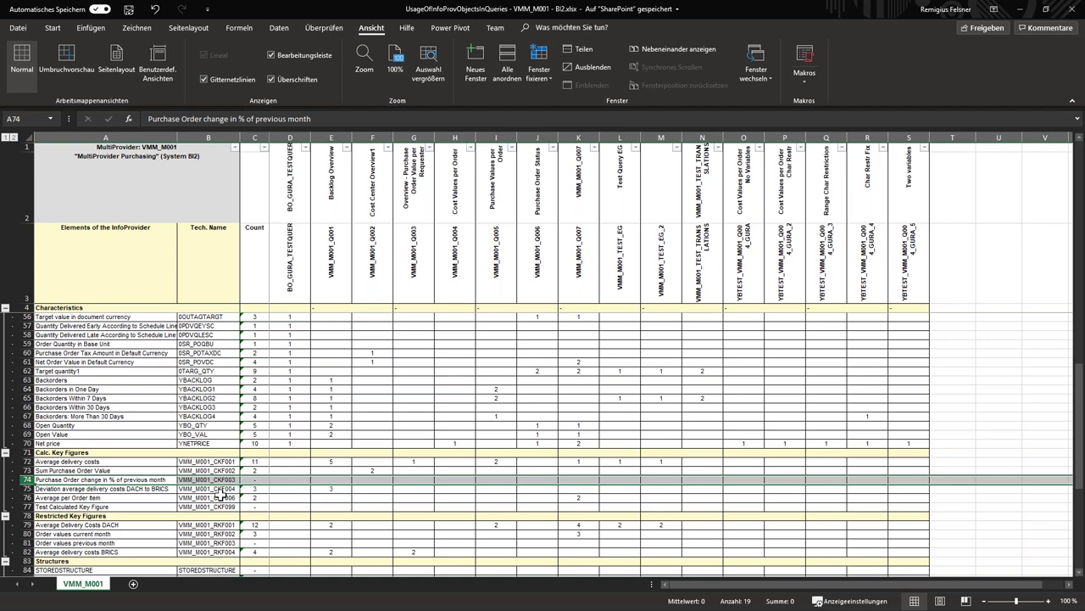
scroll(218, 482, down, 3)
scroll(214, 475, down, 2)
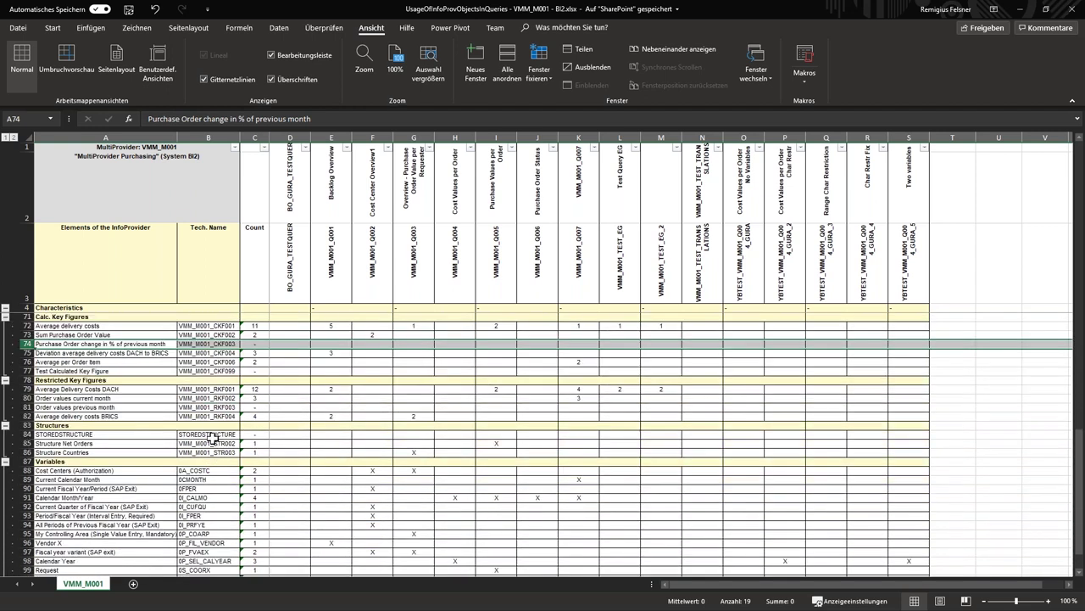
click(211, 435)
click(24, 434)
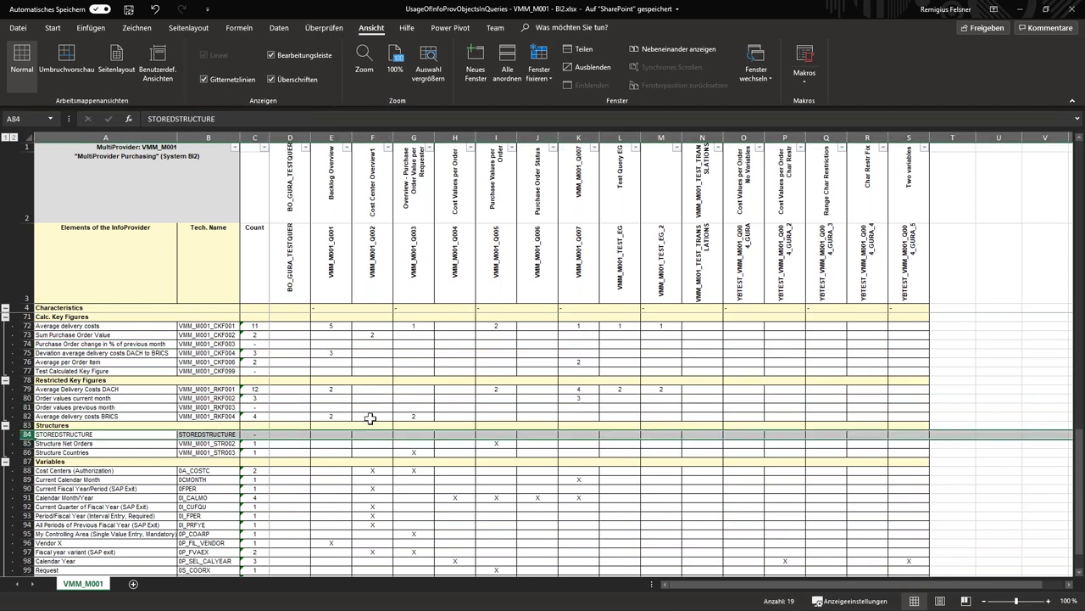
scroll(391, 424, up, 20)
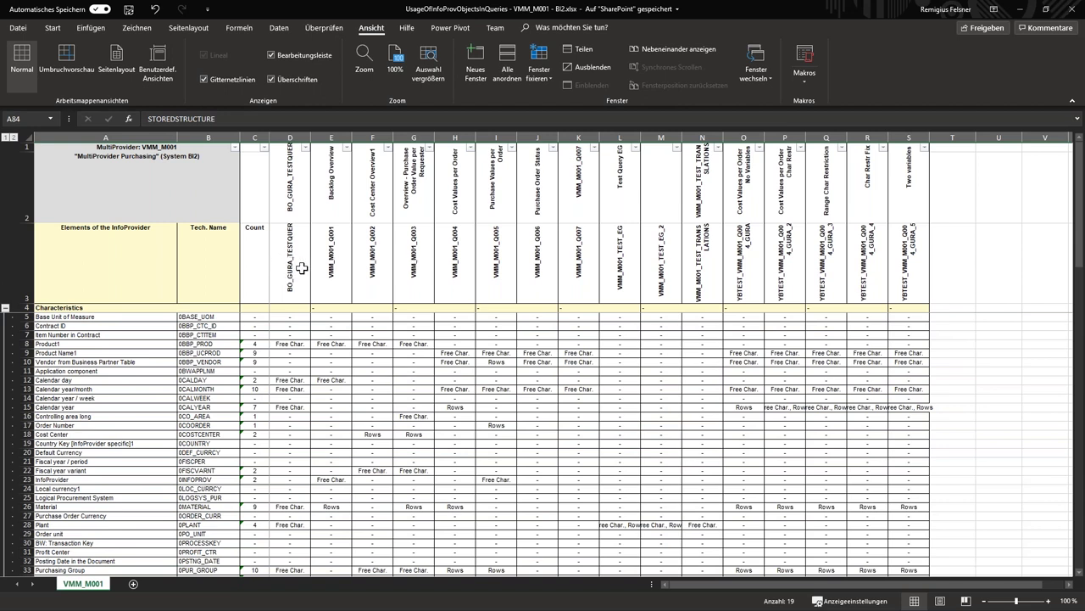
click(89, 206)
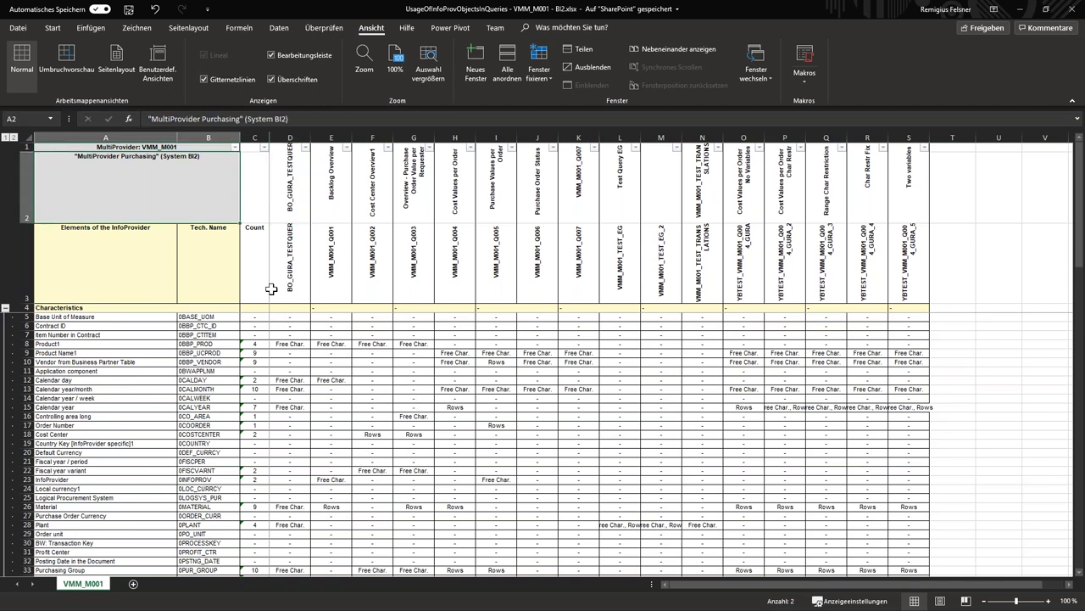
click(275, 207)
click(122, 205)
Minimize Excel and bring up the SAP entities list in Docu Performer
click(1027, 12)
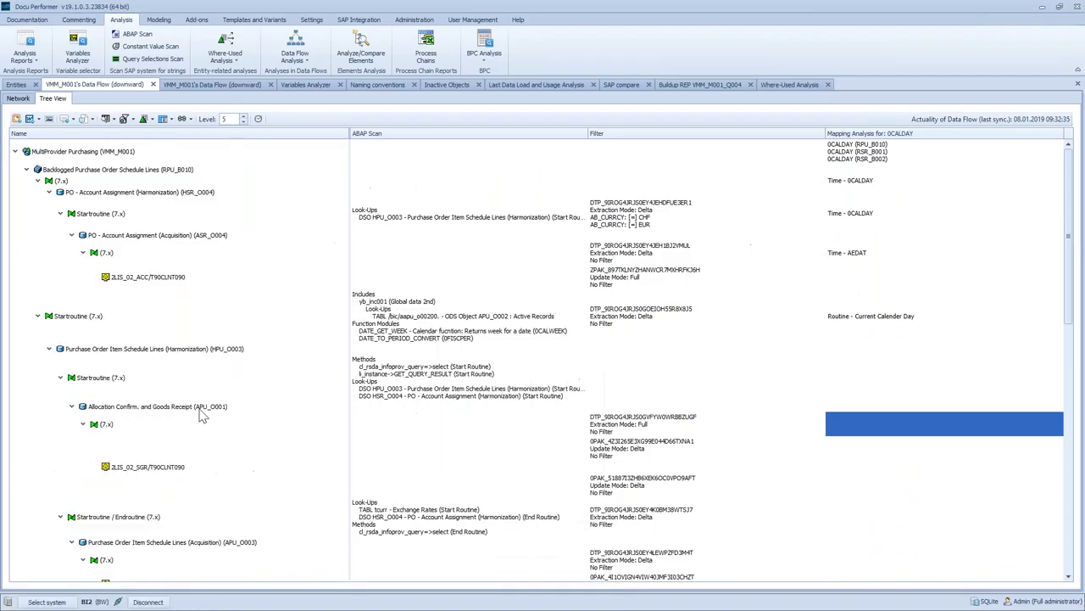
click(370, 270)
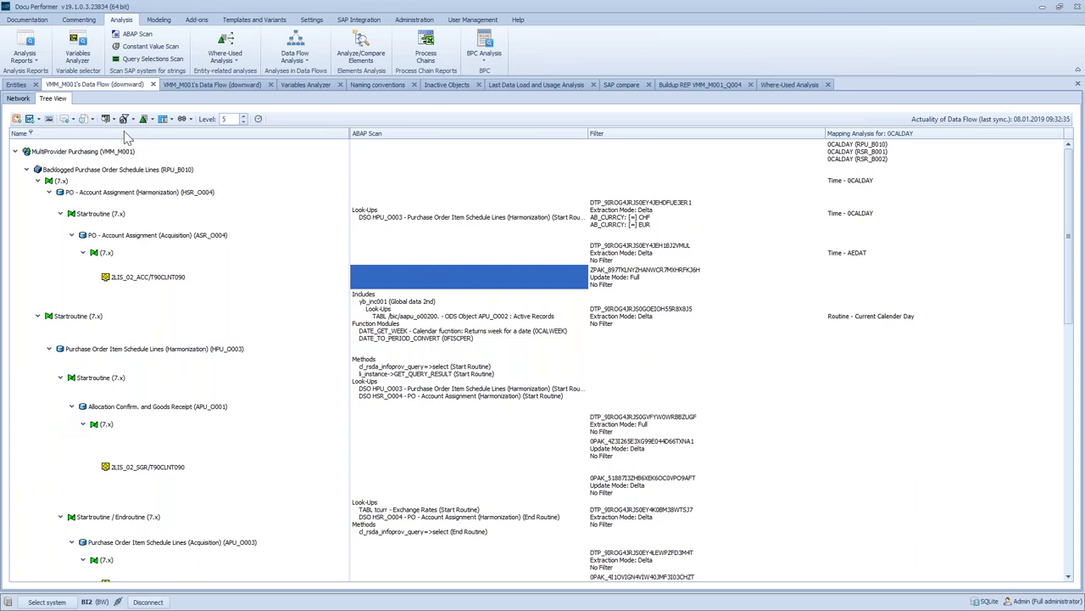
click(15, 85)
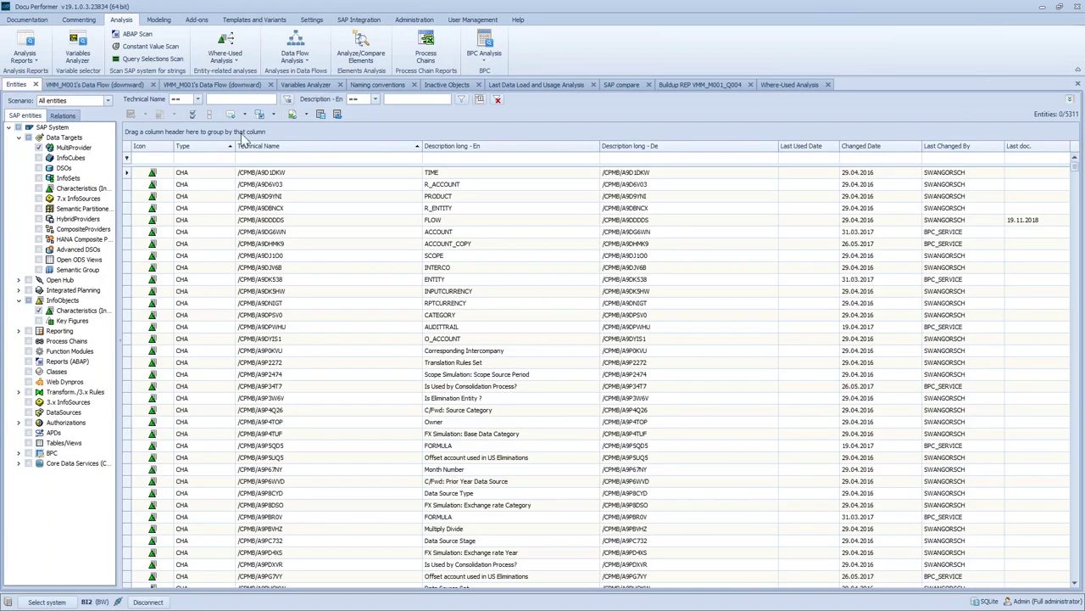
click(277, 157)
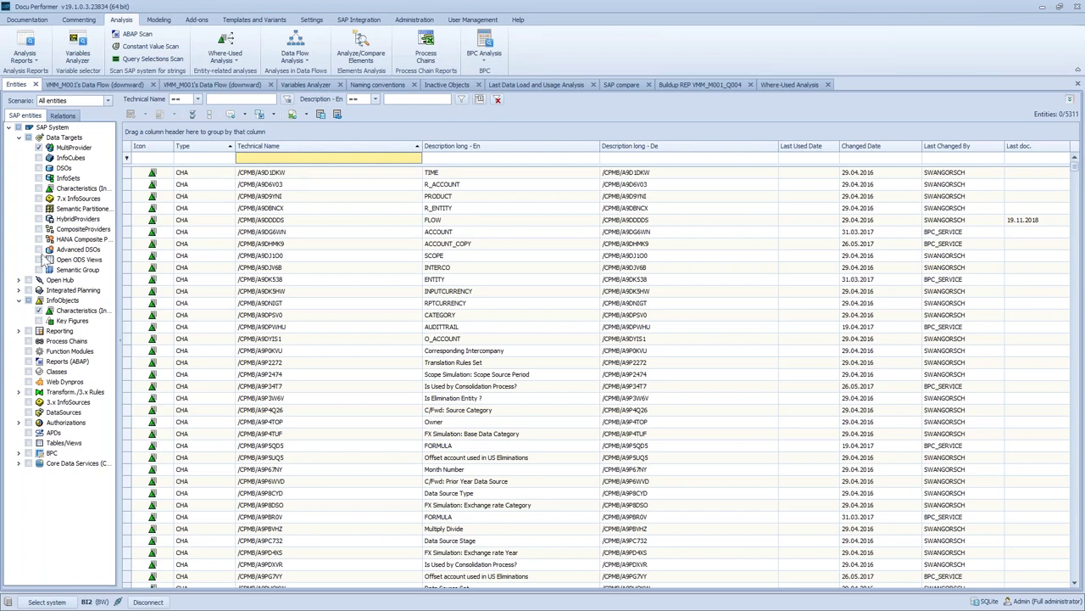
Limit the entity types to Reporting > Queries, listing 686 REP queries
click(38, 311)
click(39, 168)
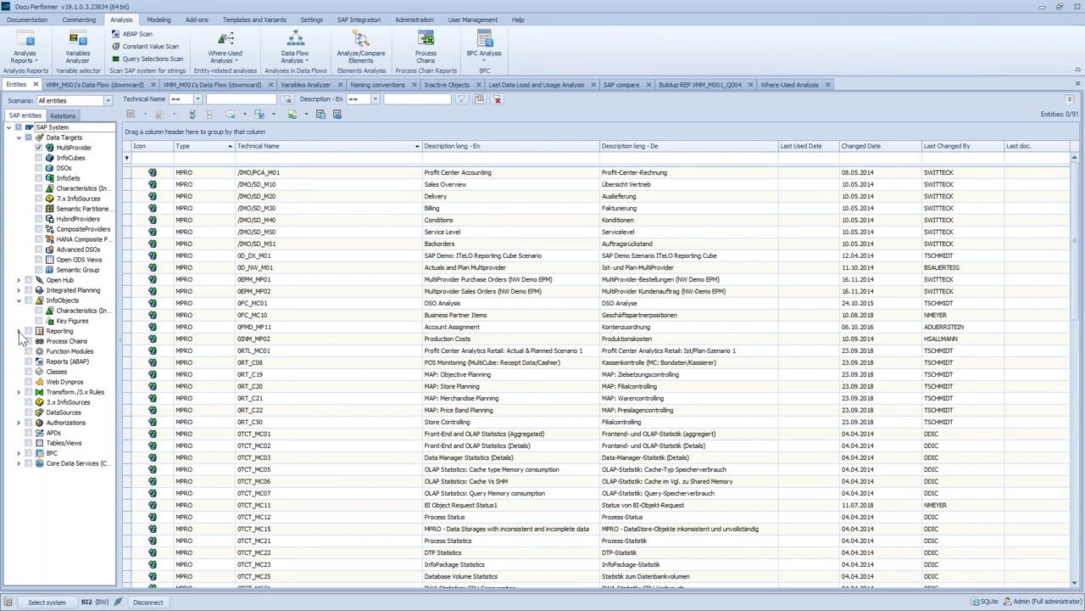
click(19, 331)
click(38, 218)
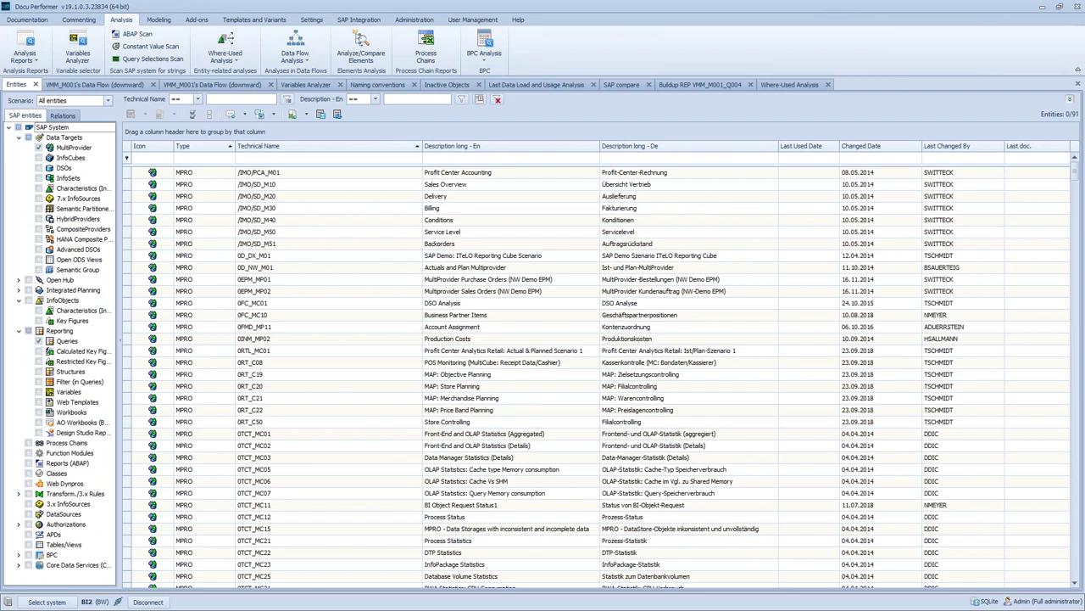
click(257, 159)
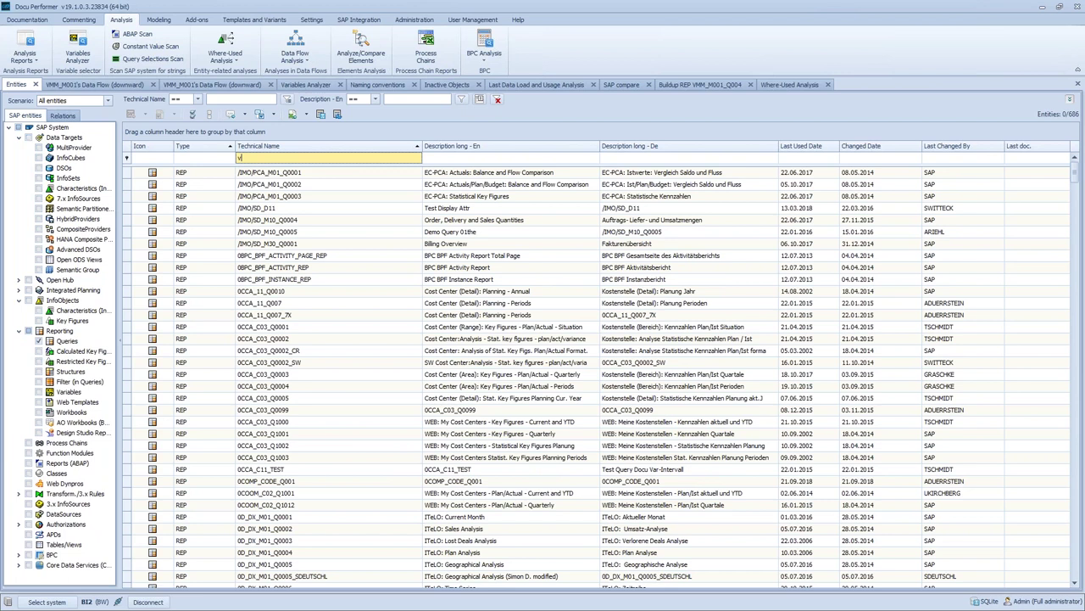
Filter the queries to 'vmm' and show VMM_M001_Q001's Backlog Overview comment
text(vmm)
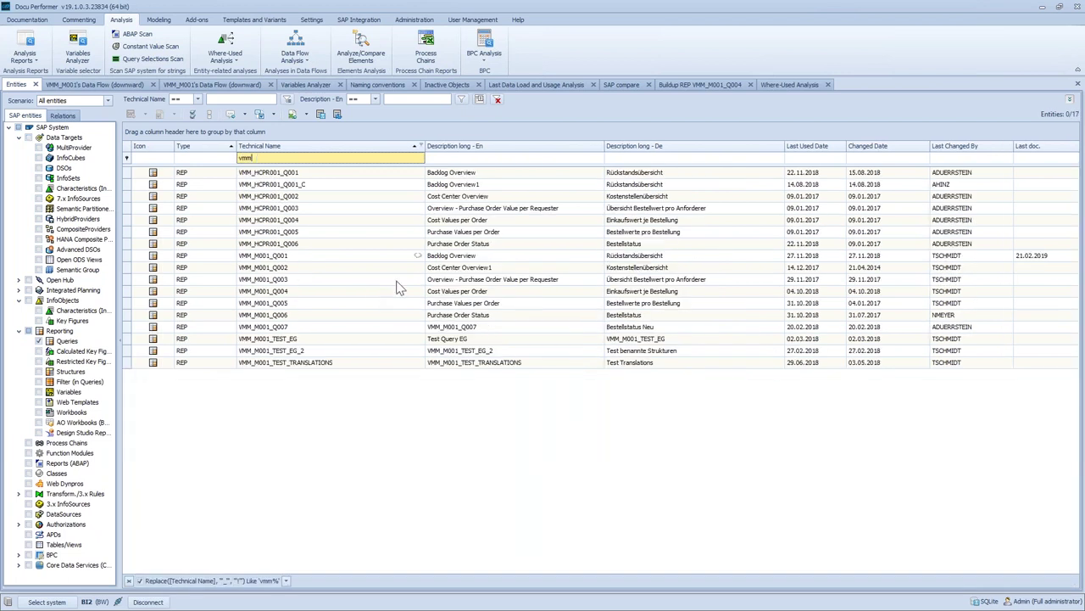
right_click(395, 260)
mouse_move(475, 369)
click(549, 371)
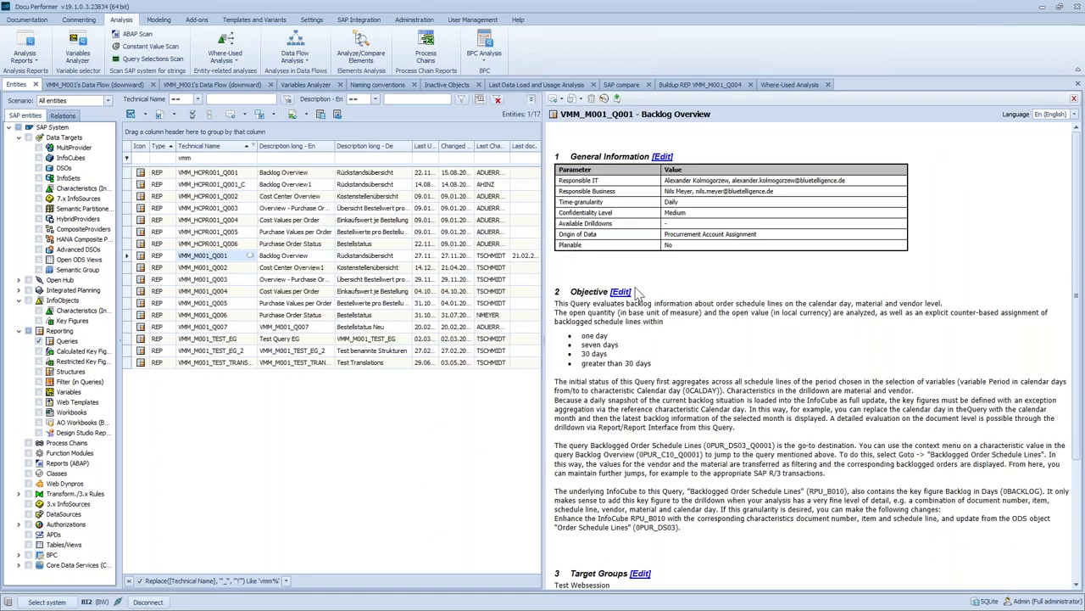
Read through the Backlog Overview documentation's objective and target groups
scroll(740, 349, down, 5)
scroll(741, 349, up, 5)
scroll(626, 370, down, 5)
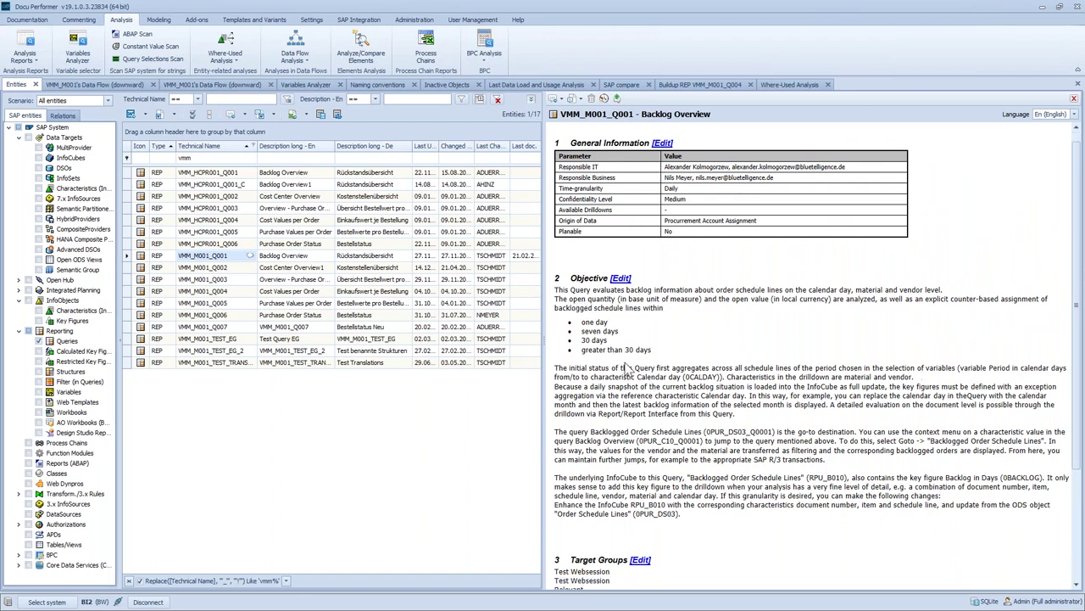
scroll(629, 357, up, 5)
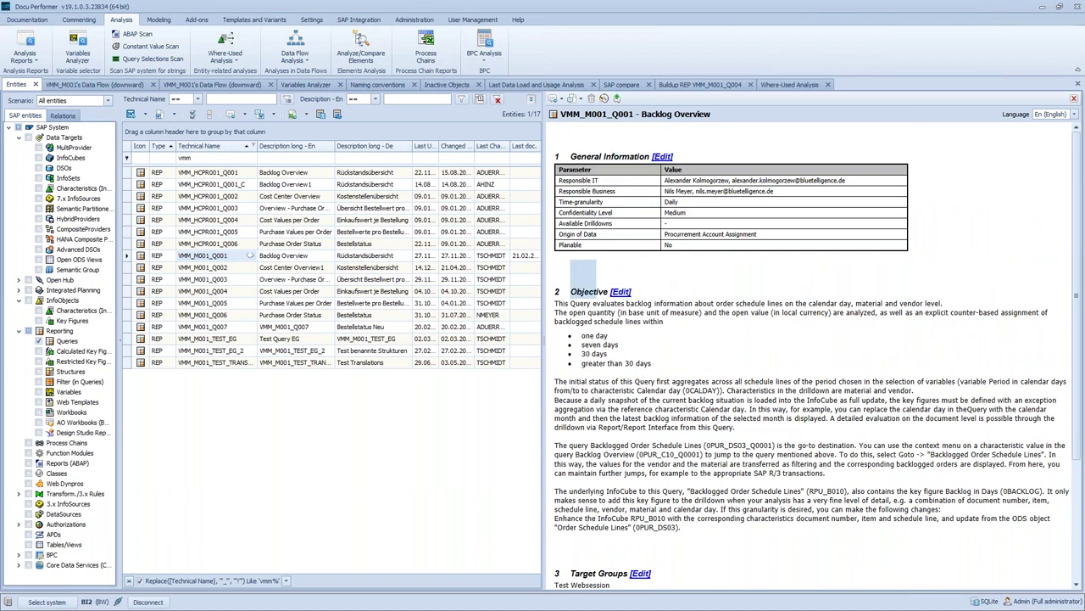
scroll(597, 369, down, 4)
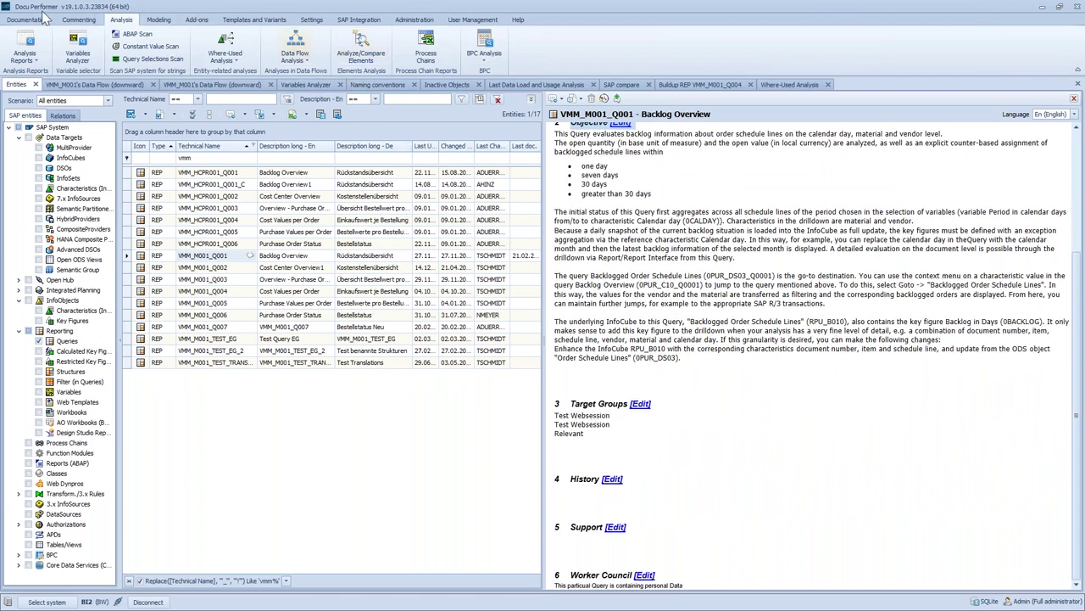
Check the Documentation ribbon, highlight the Worker Council heading, then bring up the Commenting ribbon
click(27, 19)
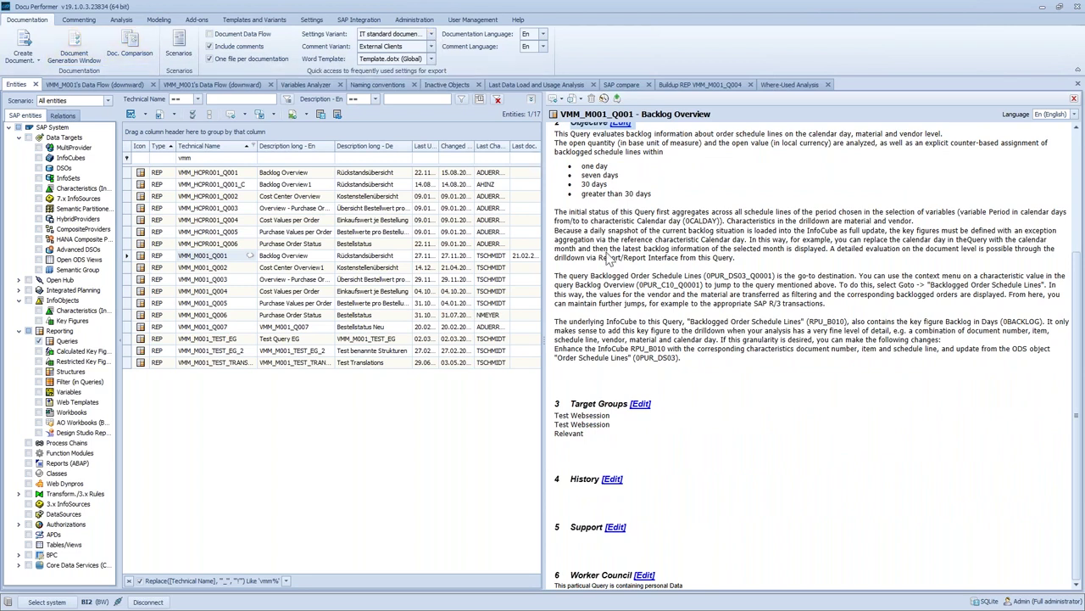
scroll(611, 260, up, 3)
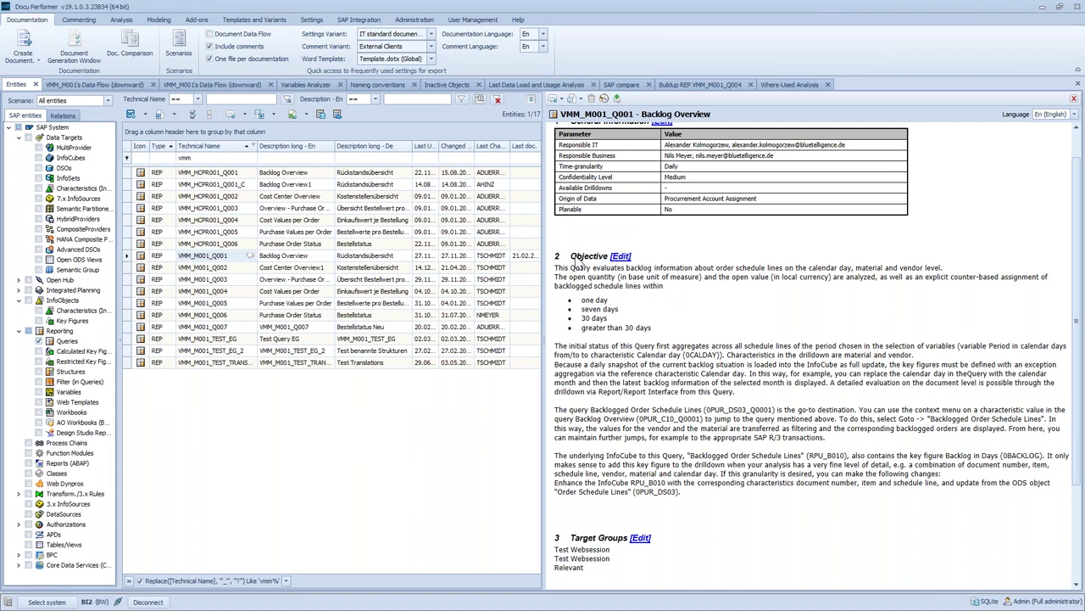
scroll(600, 459, down, 3)
drag(573, 577, 626, 577)
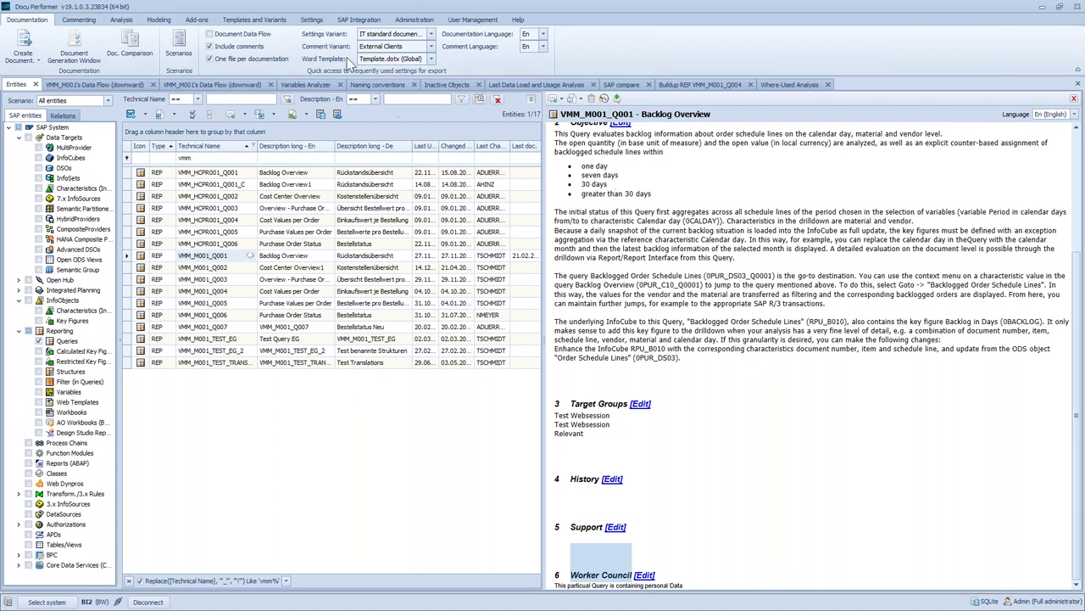
click(82, 20)
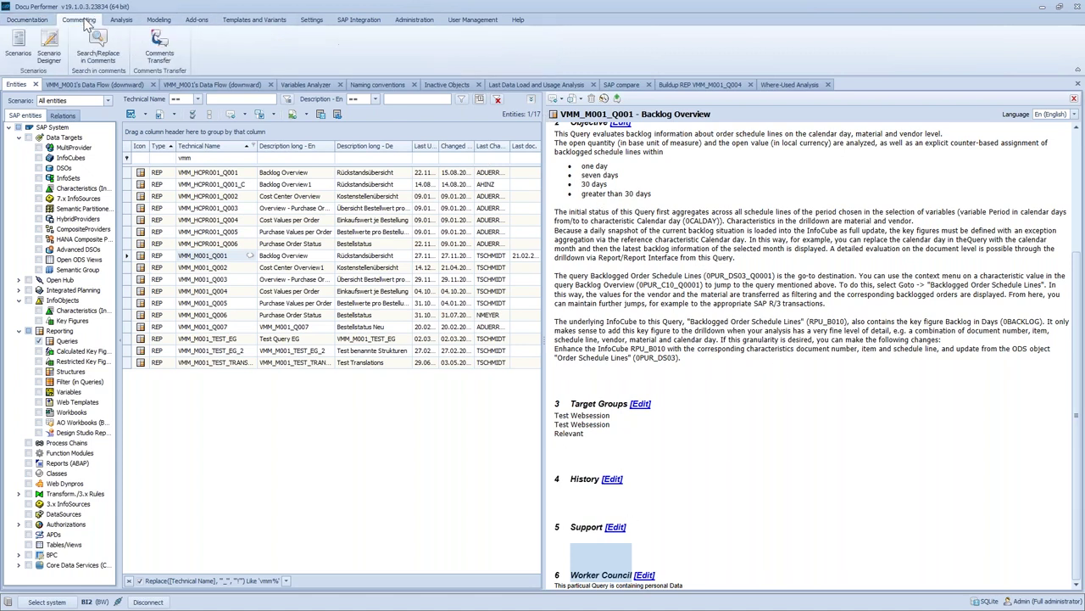
Open CONTROLLING_SCENARIO1 from the Controlling scenario folder in the Scenario Designer
click(18, 42)
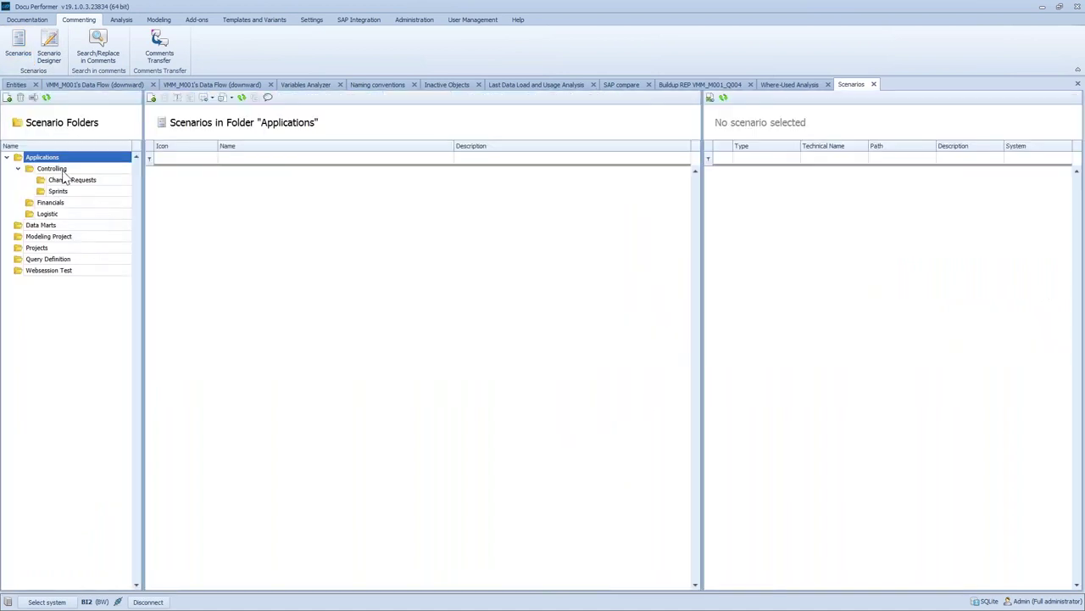
click(65, 173)
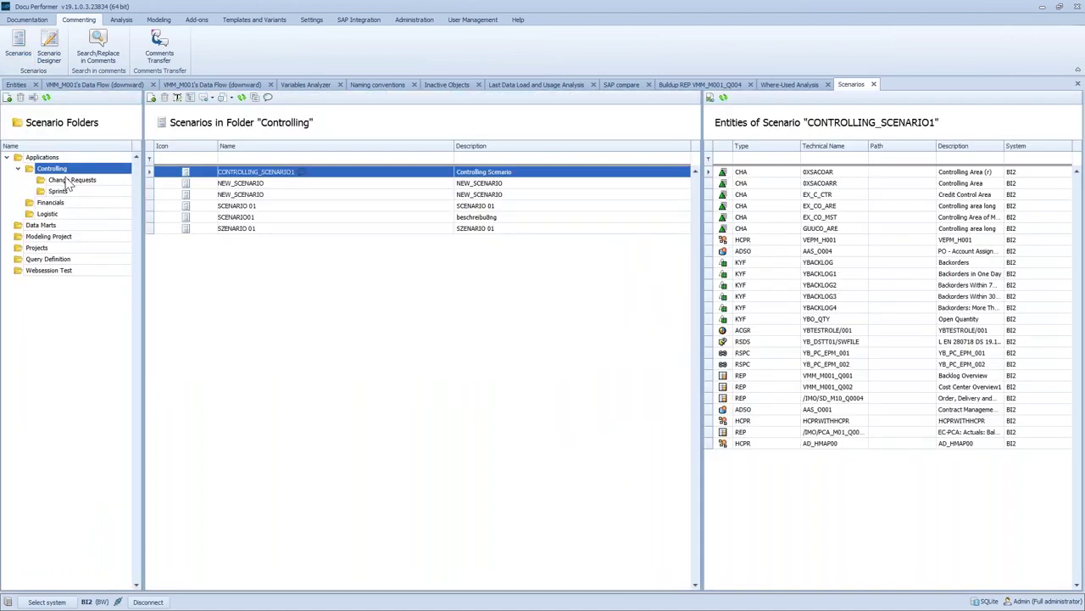
double_click(273, 174)
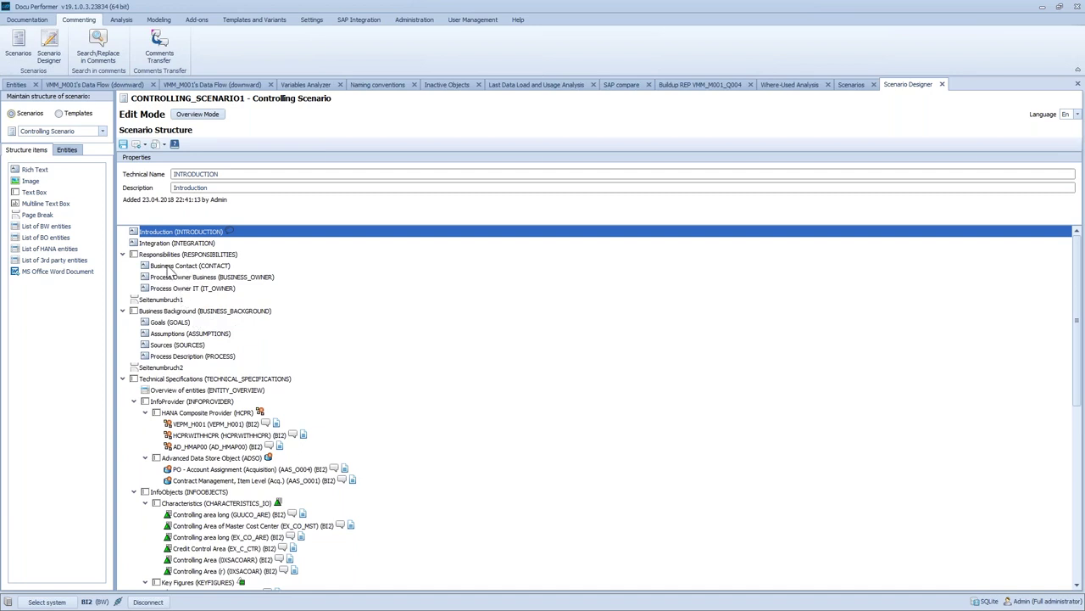
Review the Business Contact, Goals and Introduction items, then close the Introduction editor
click(166, 268)
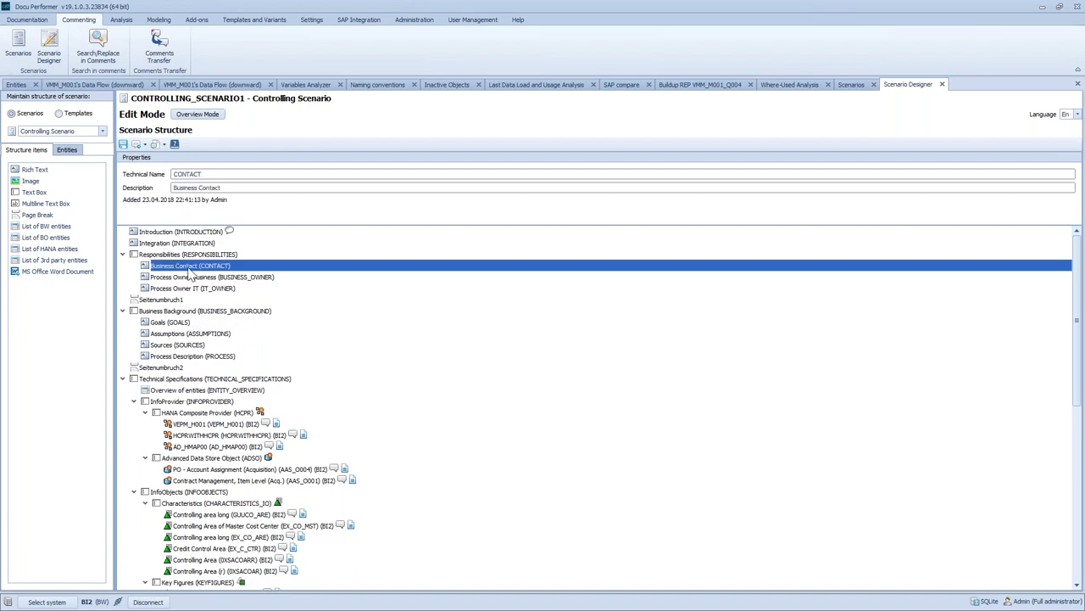
click(172, 323)
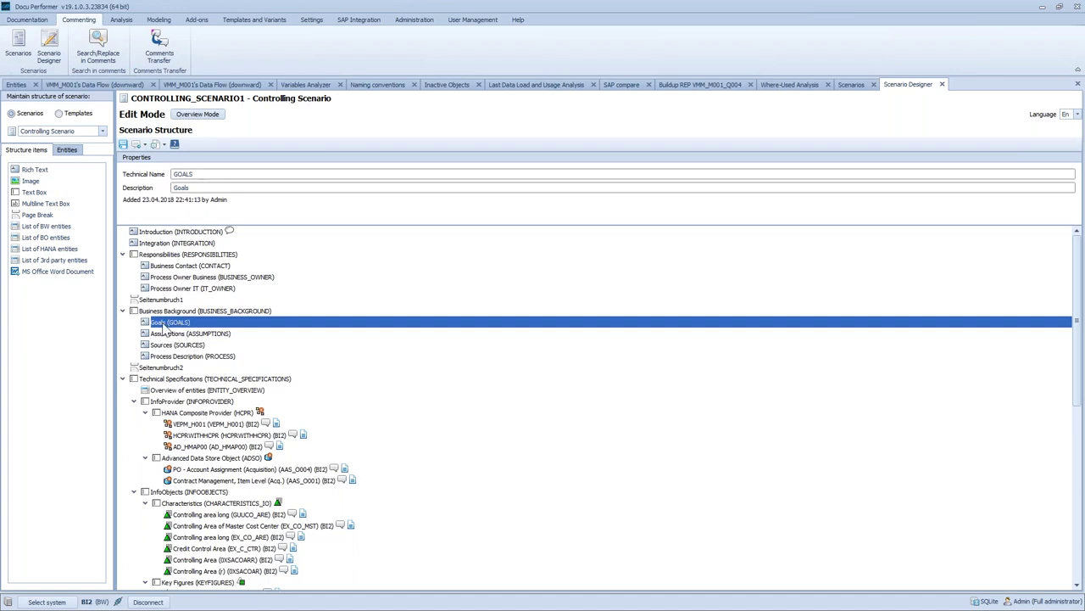
click(212, 232)
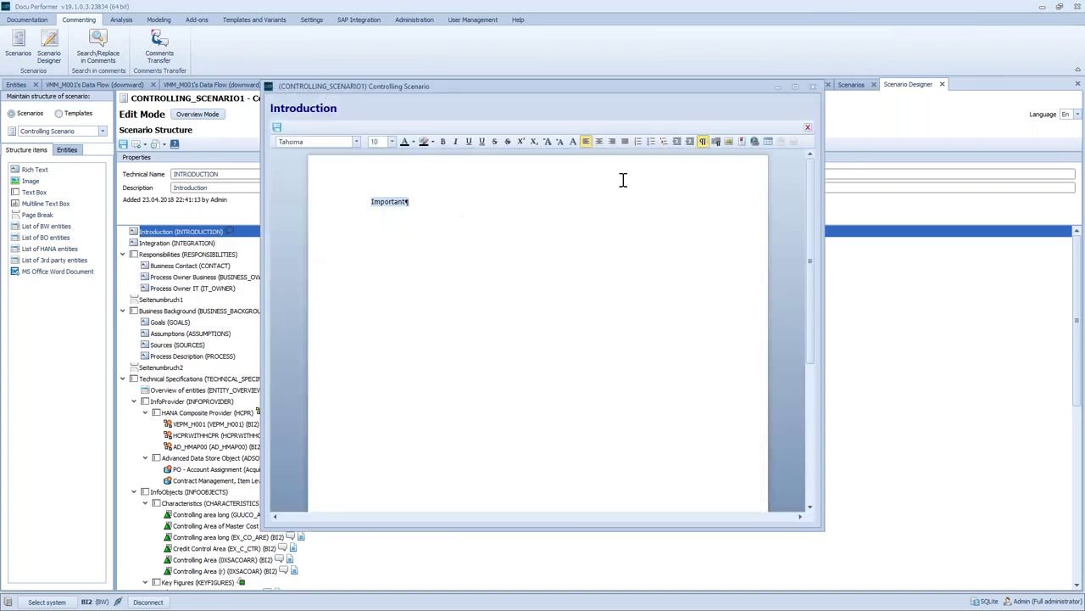
click(812, 86)
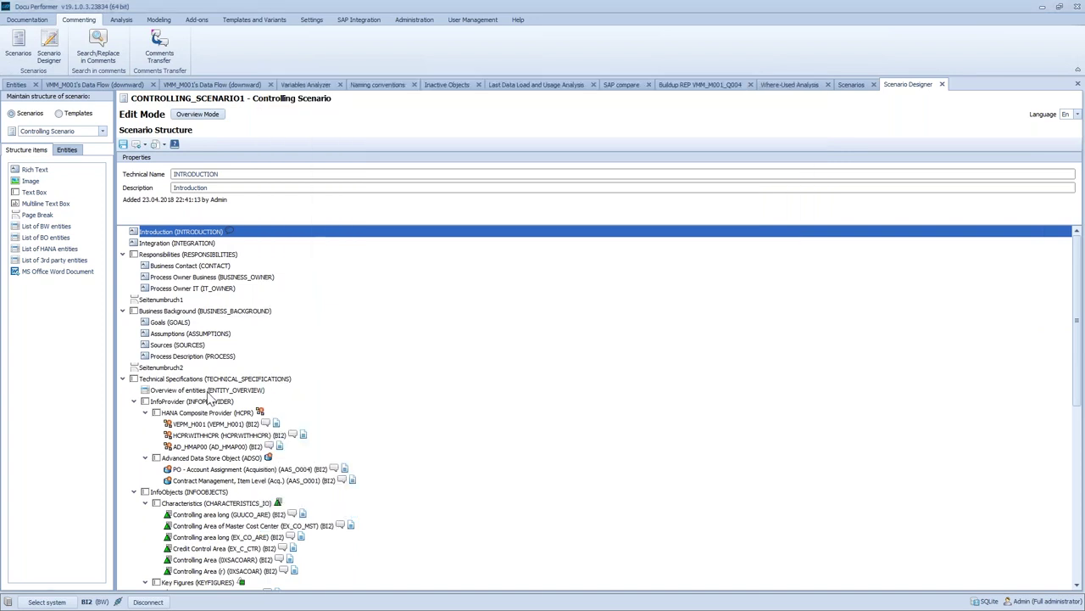
Scroll through the CONTROLLING_SCENARIO1 Scenario Structure tree
scroll(212, 399, down, 6)
scroll(208, 327, up, 3)
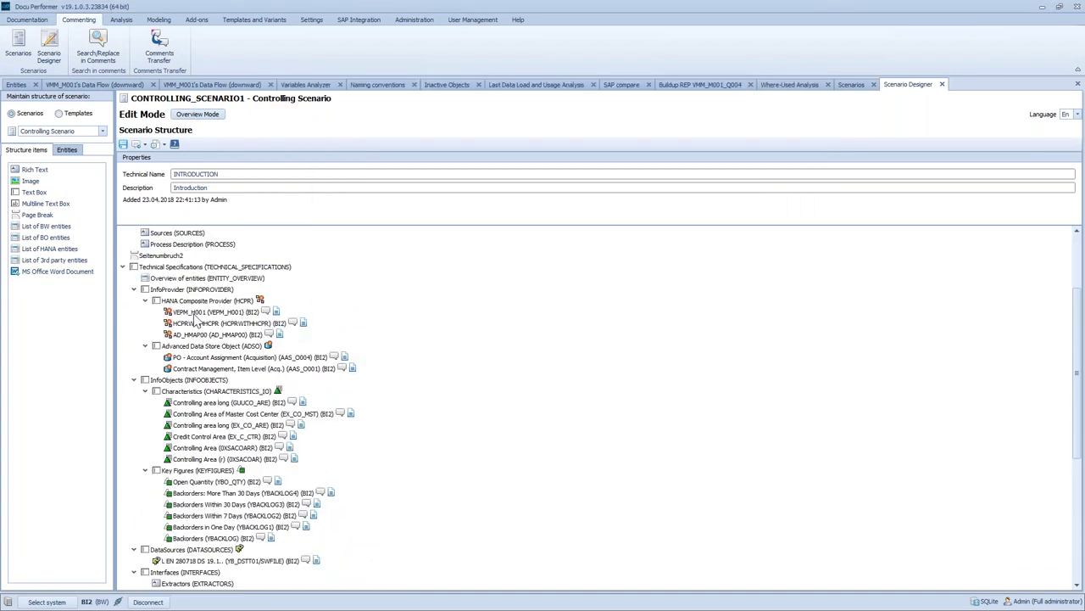
scroll(221, 473, down, 3)
scroll(221, 470, up, 3)
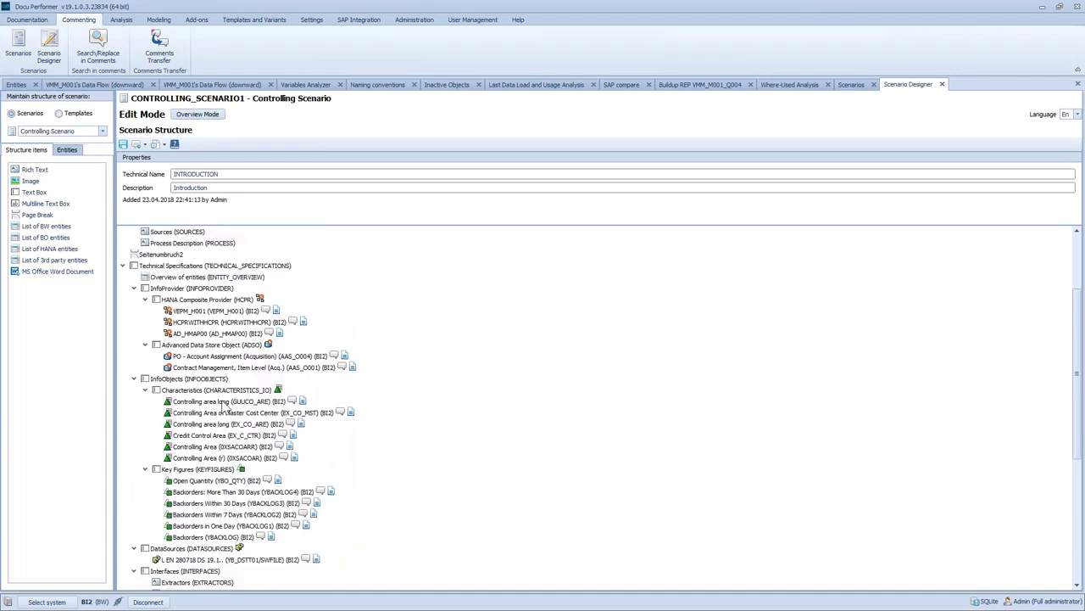
scroll(225, 406, down, 7)
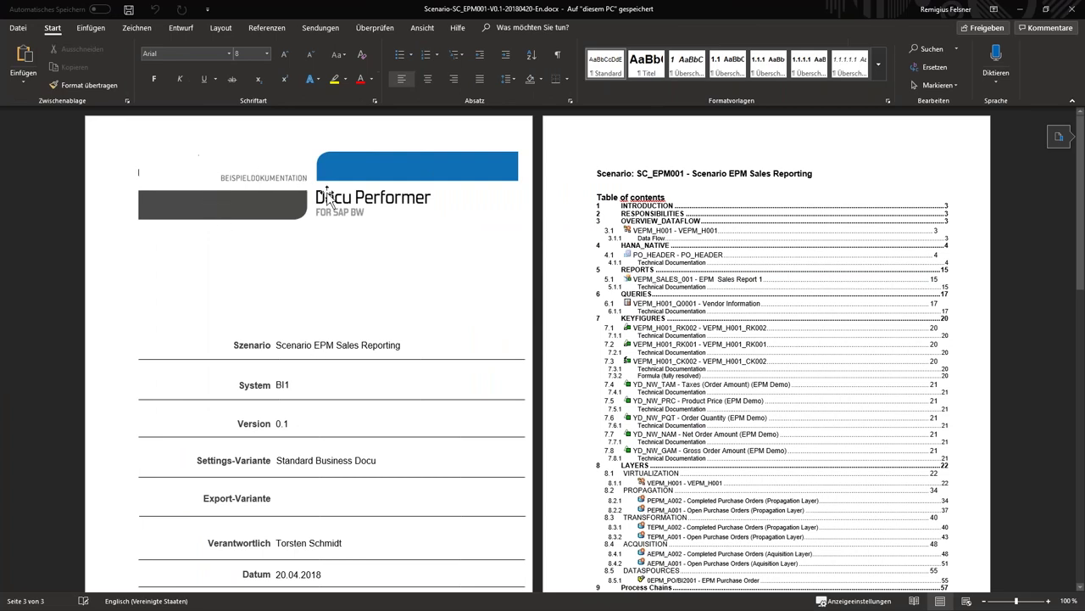
Read through Scenario-SC_EPM001 from its table of contents to section 8.3, then minimize Word
scroll(433, 395, down, 1)
scroll(138, 138, up, 1)
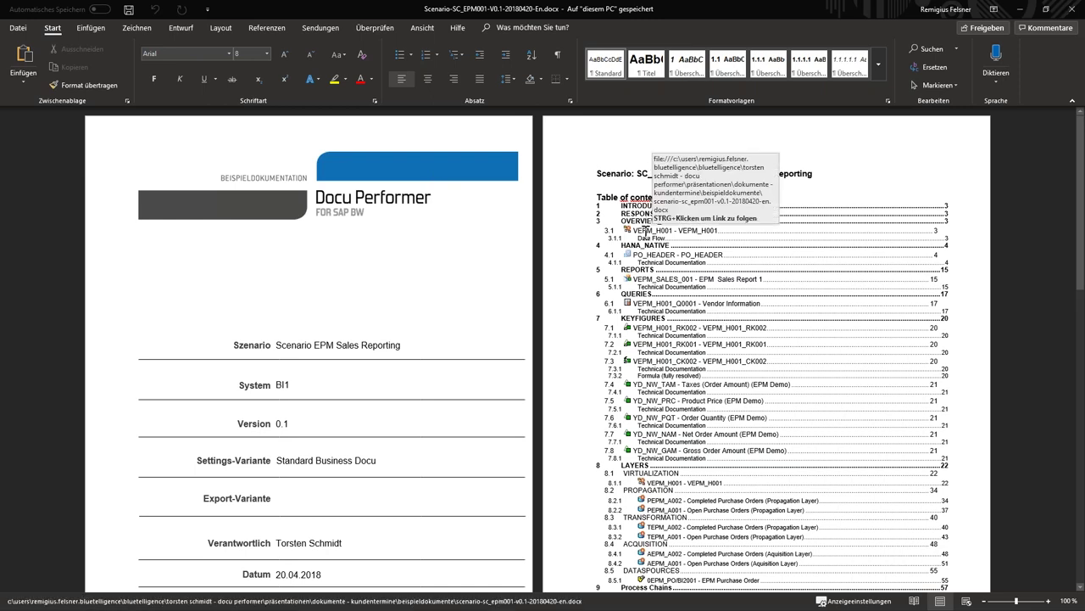
scroll(646, 232, down, 2)
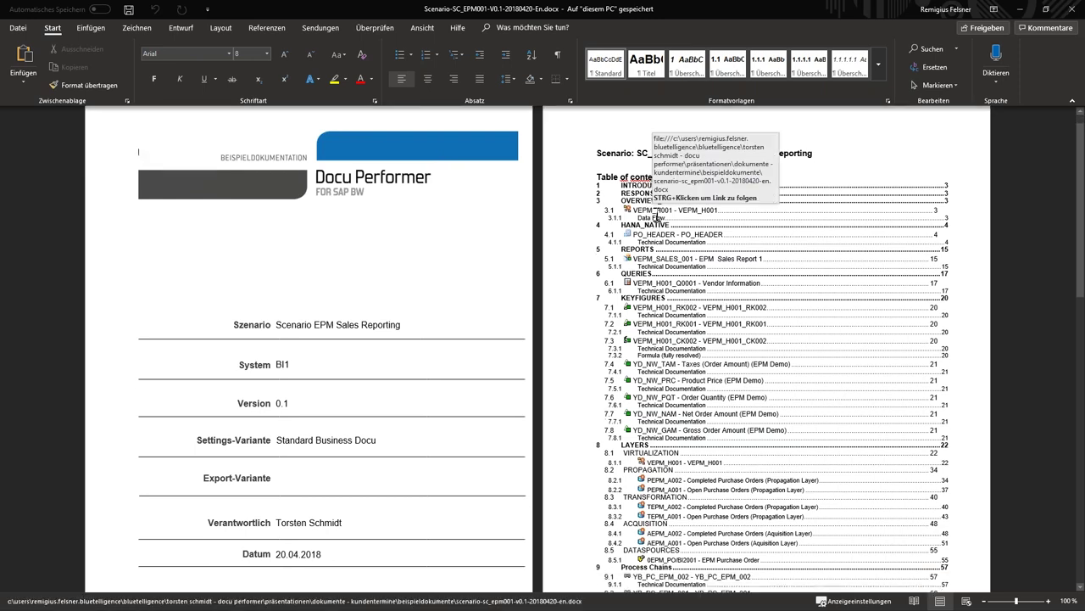
scroll(658, 219, down, 15)
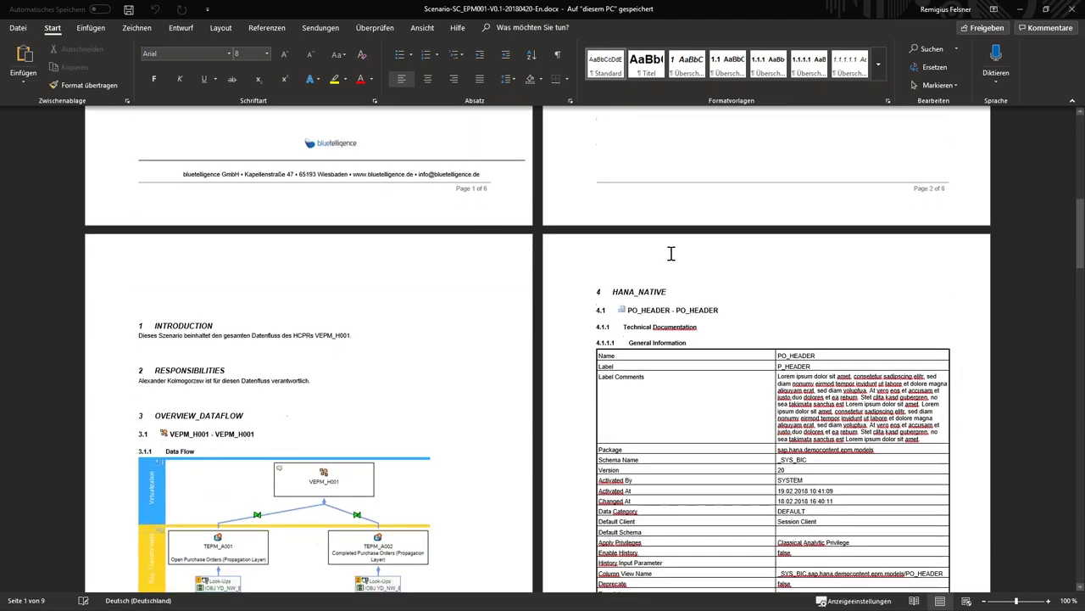
scroll(660, 261, down, 9)
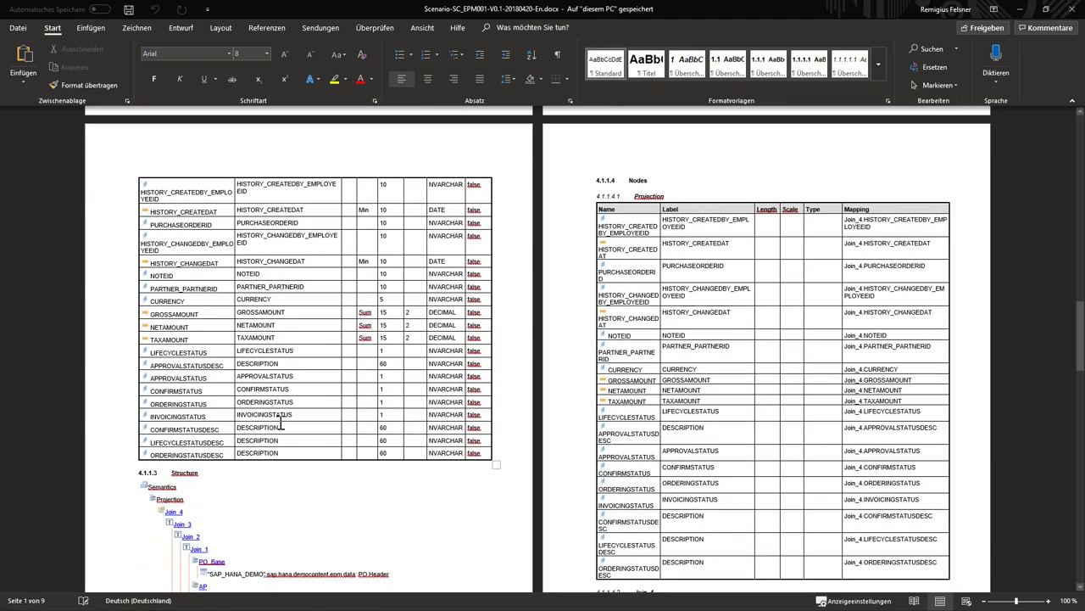
scroll(232, 420, down, 4)
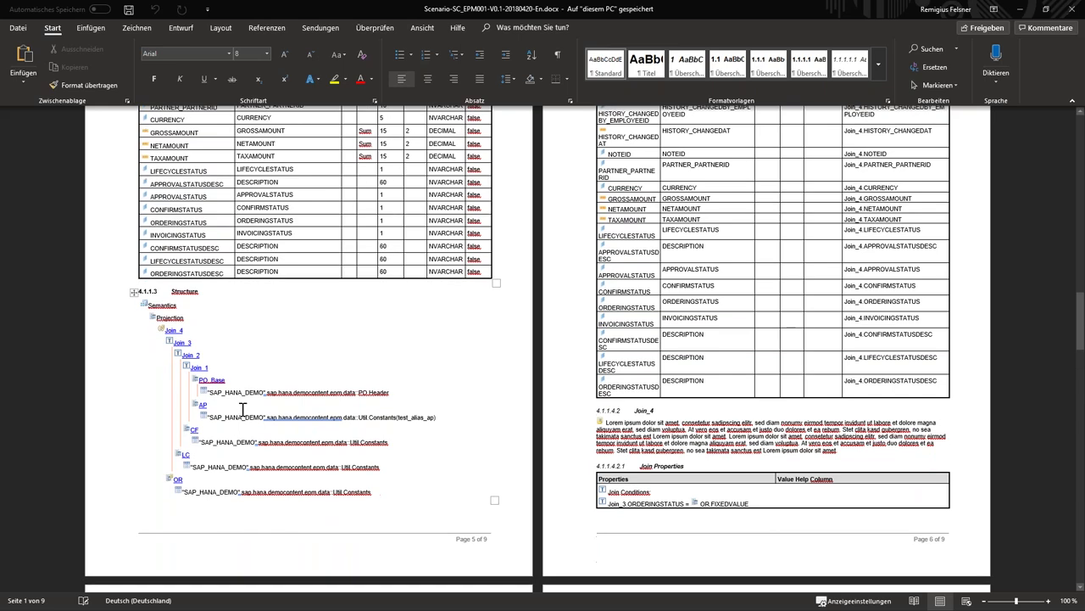
scroll(335, 455, down, 12)
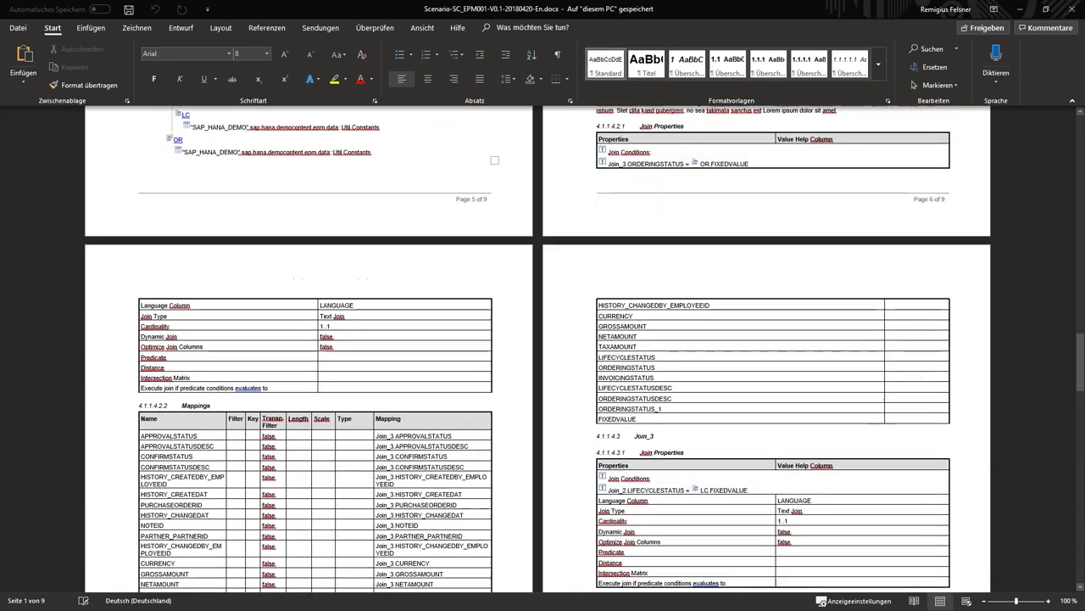
scroll(327, 442, down, 15)
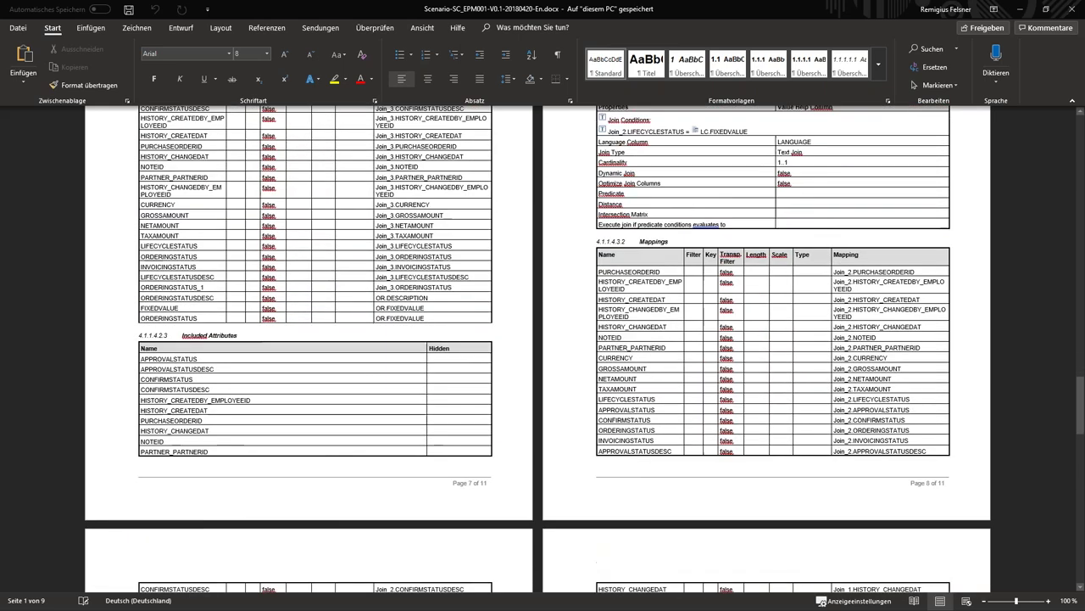
scroll(326, 440, down, 20)
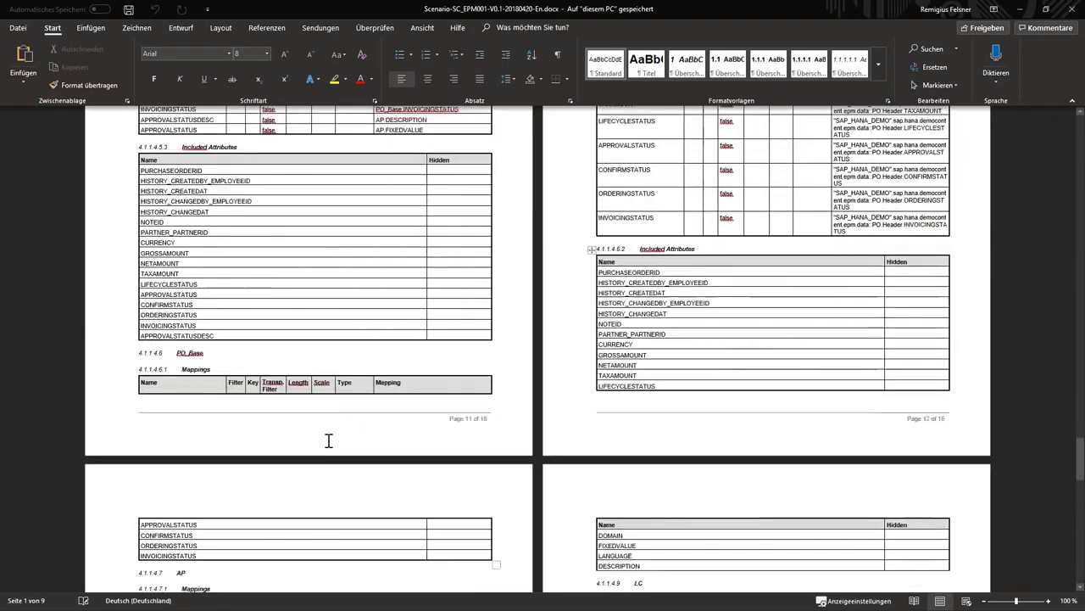
scroll(327, 439, down, 2)
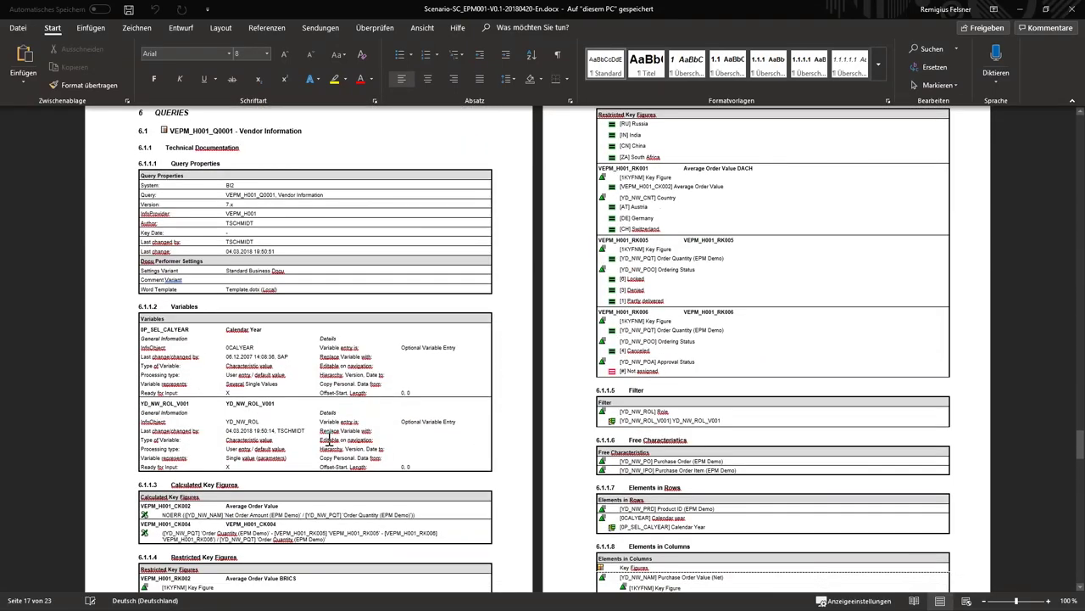
scroll(373, 394, down, 20)
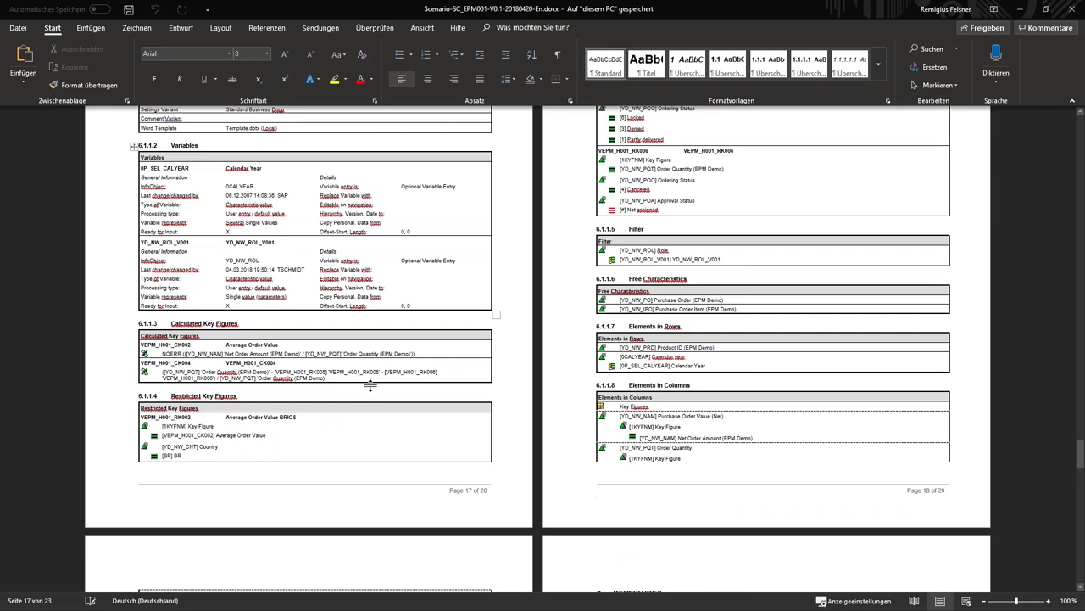
scroll(370, 381, down, 15)
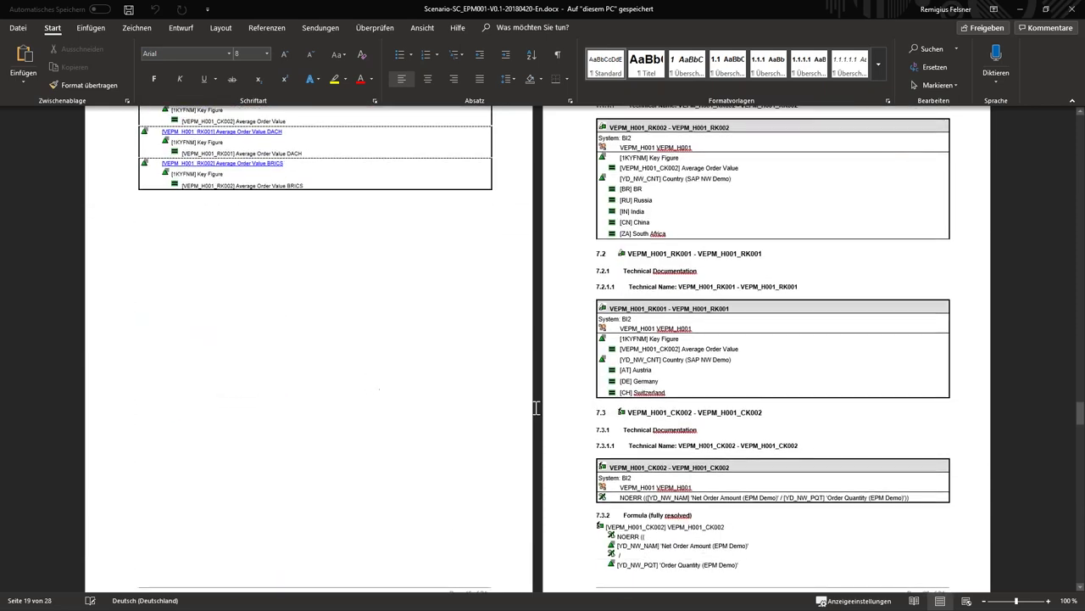
scroll(547, 418, down, 15)
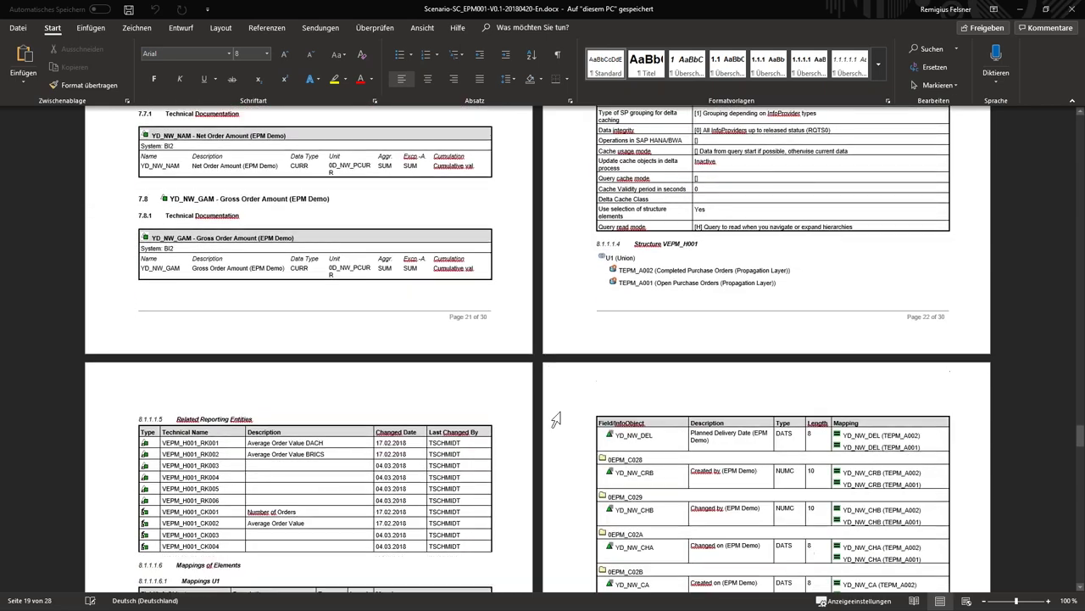
scroll(643, 419, down, 15)
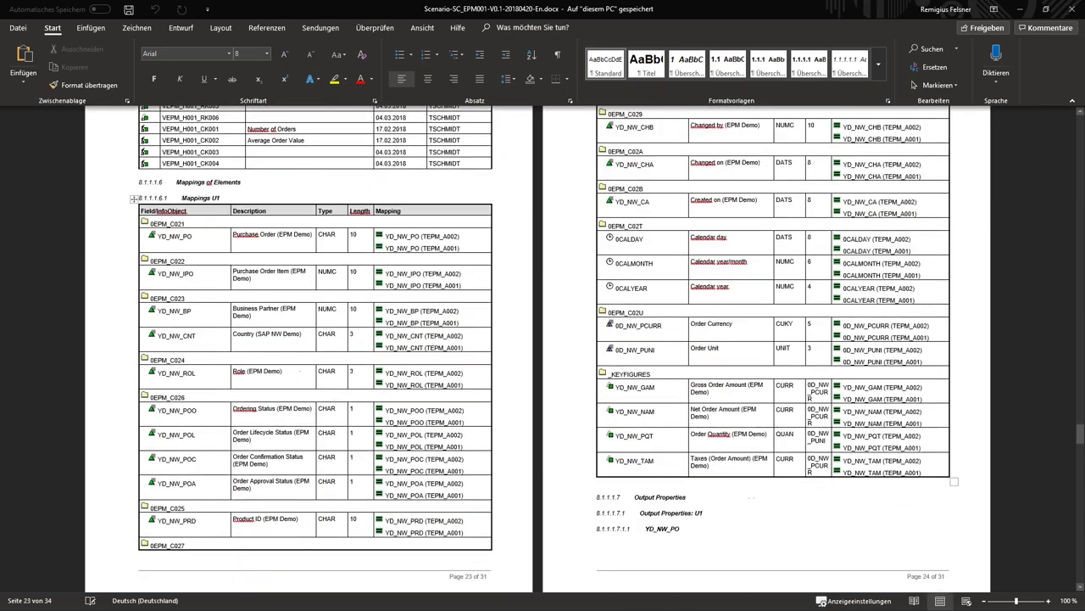
scroll(543, 357, down, 8)
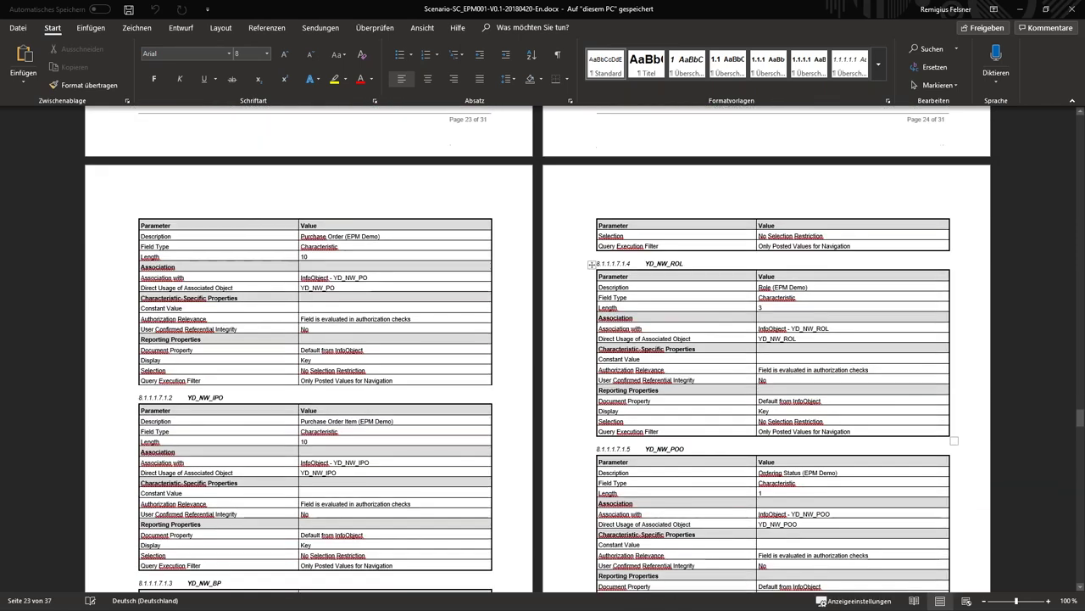
scroll(641, 422, down, 10)
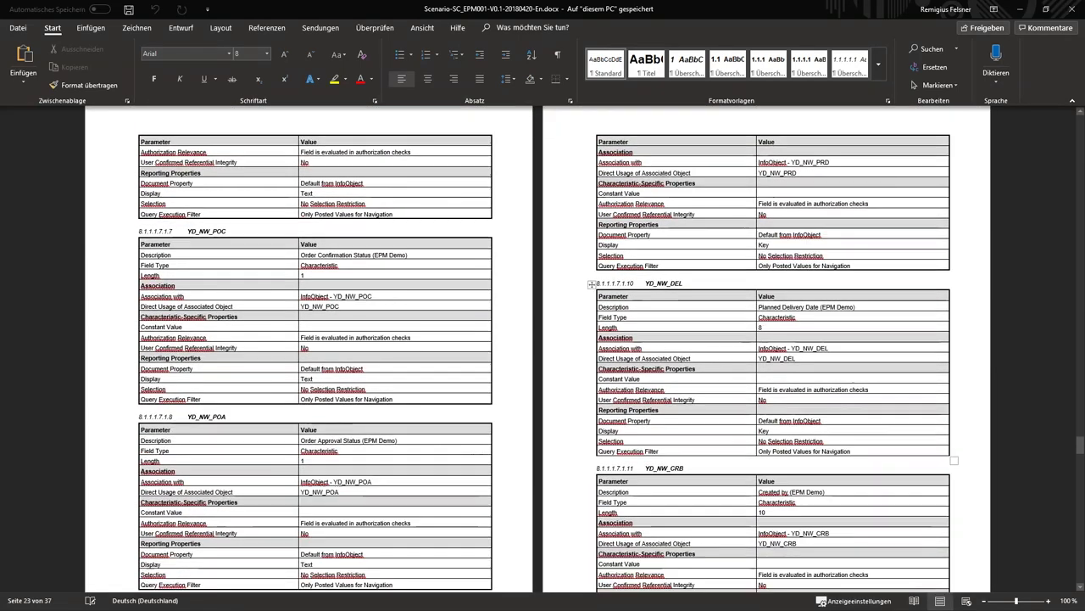
scroll(642, 421, down, 10)
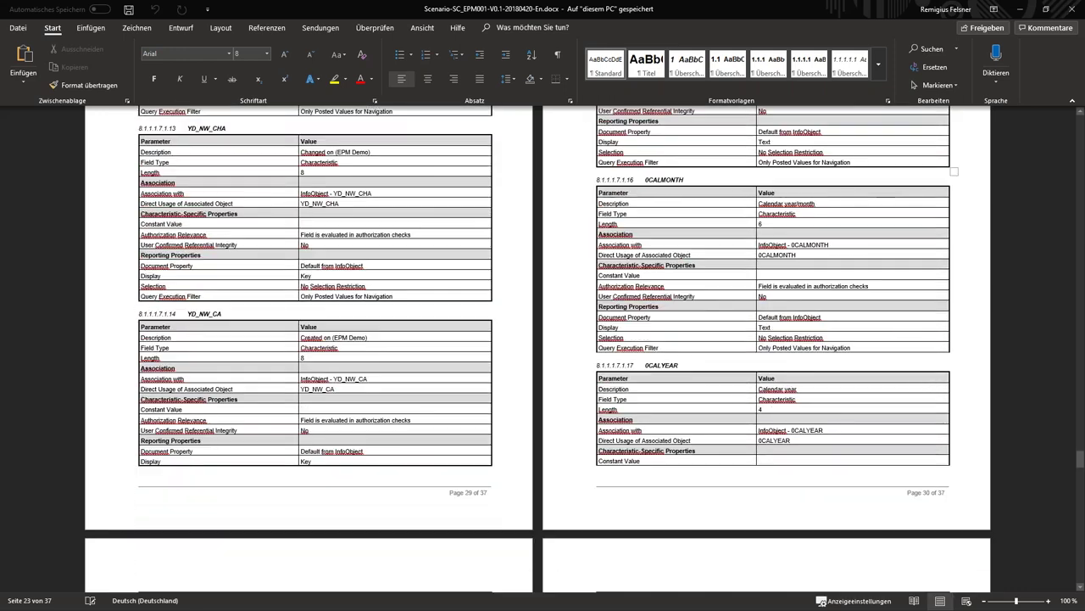
scroll(542, 347, down, 10)
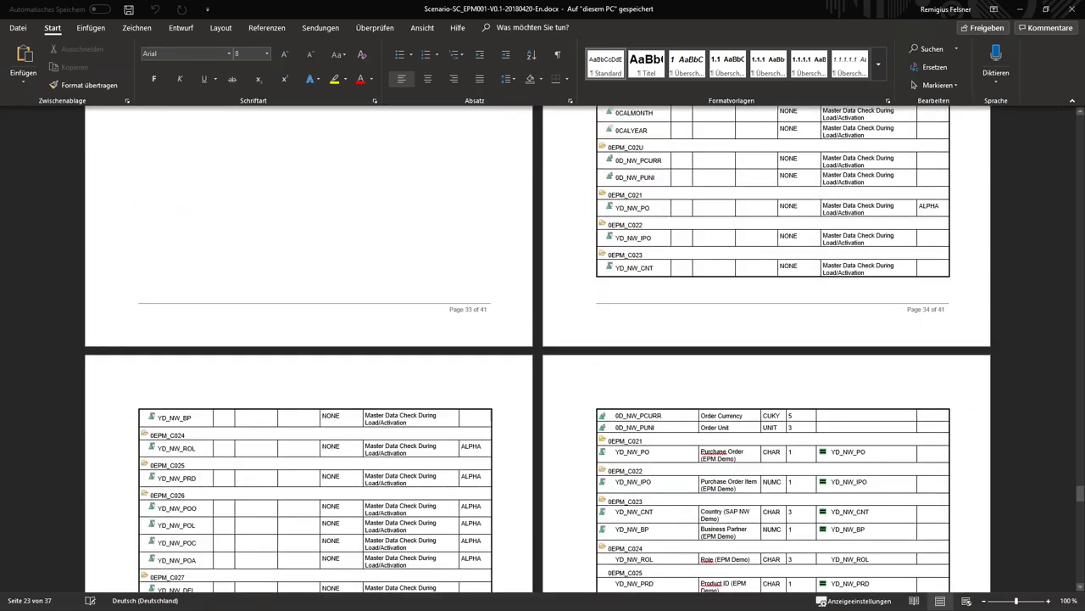
scroll(542, 348, down, 3)
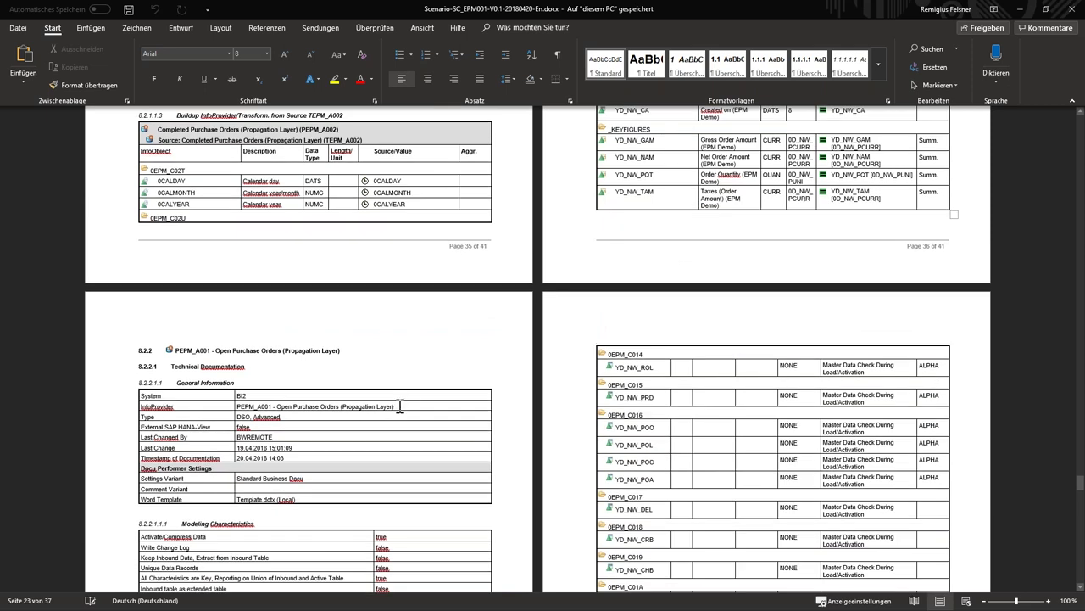
scroll(406, 402, down, 10)
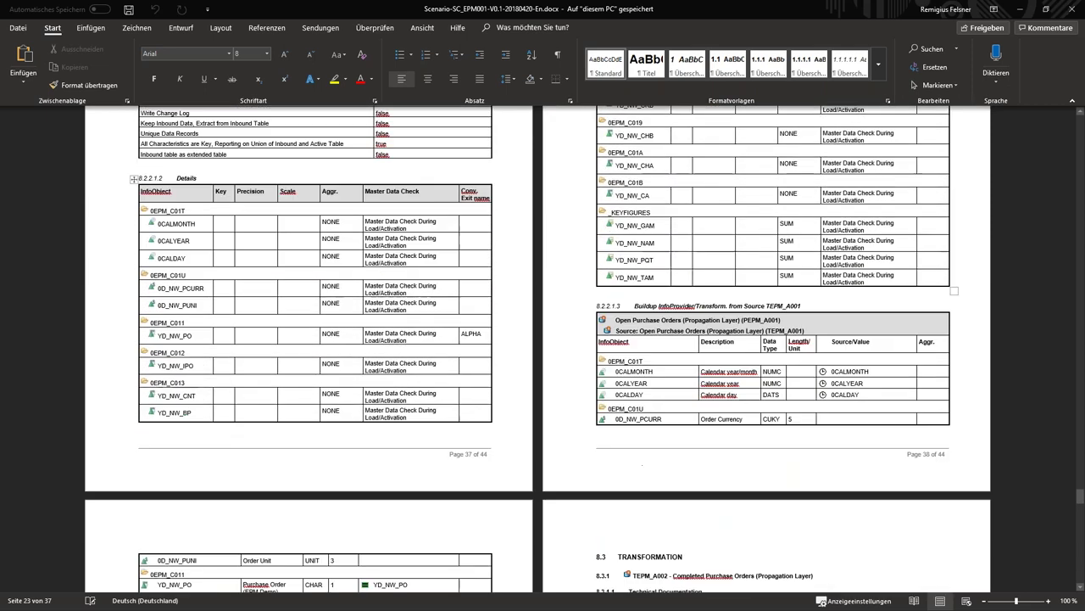
scroll(410, 397, down, 10)
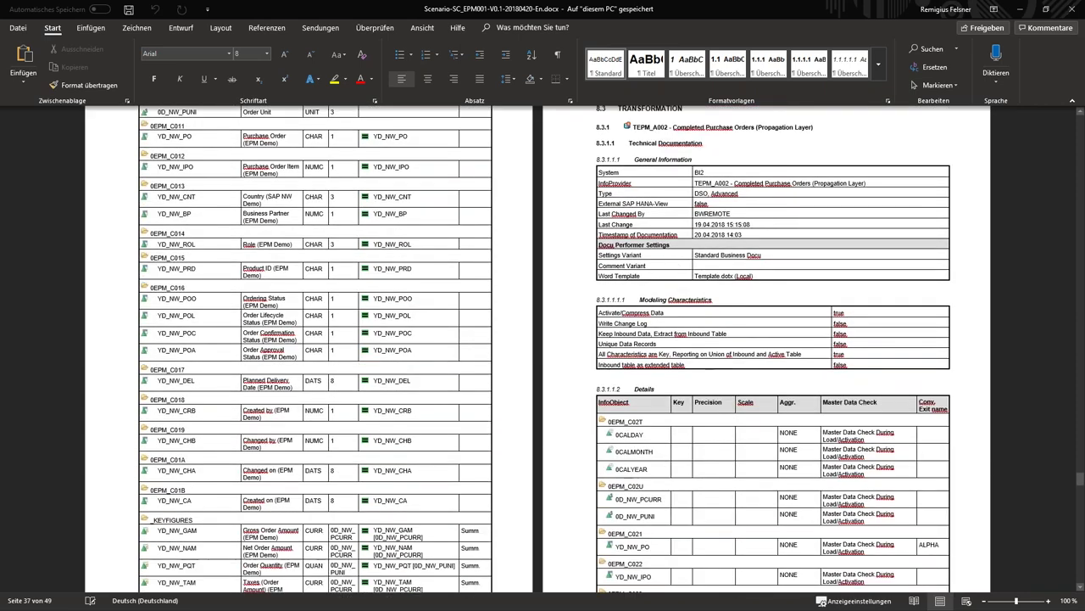
scroll(409, 399, down, 5)
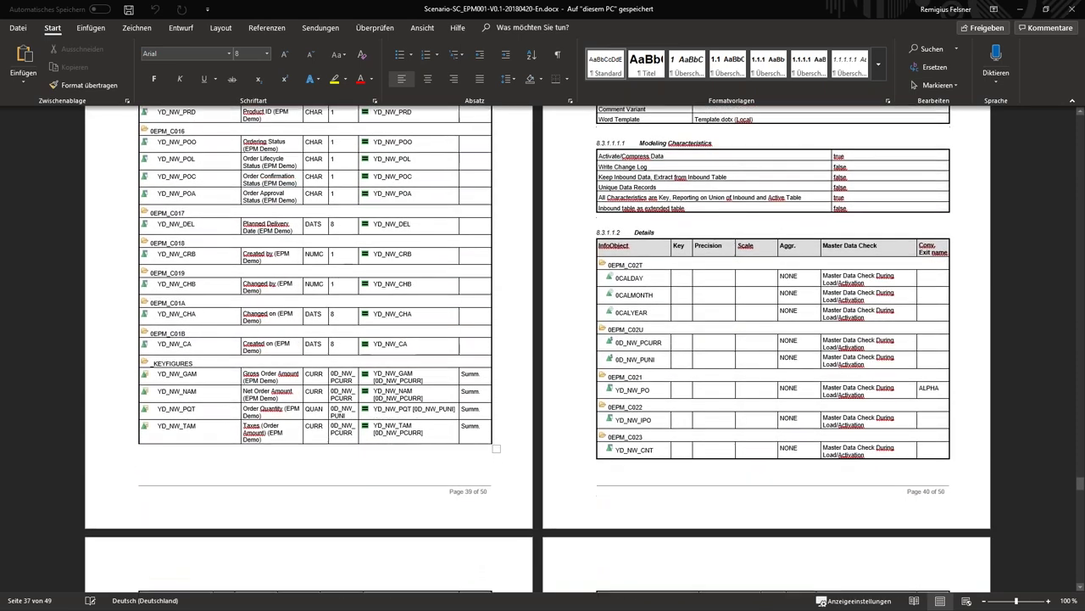
click(1021, 9)
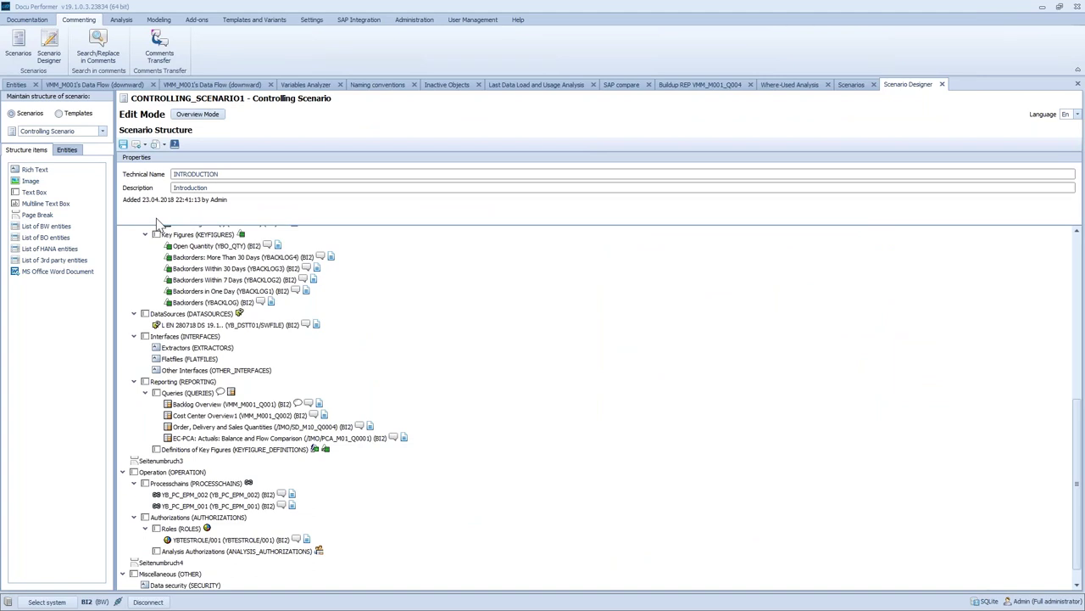
Switch back to the full-screen MODELLING slide with Alt+Tab
key(alt+Tab)
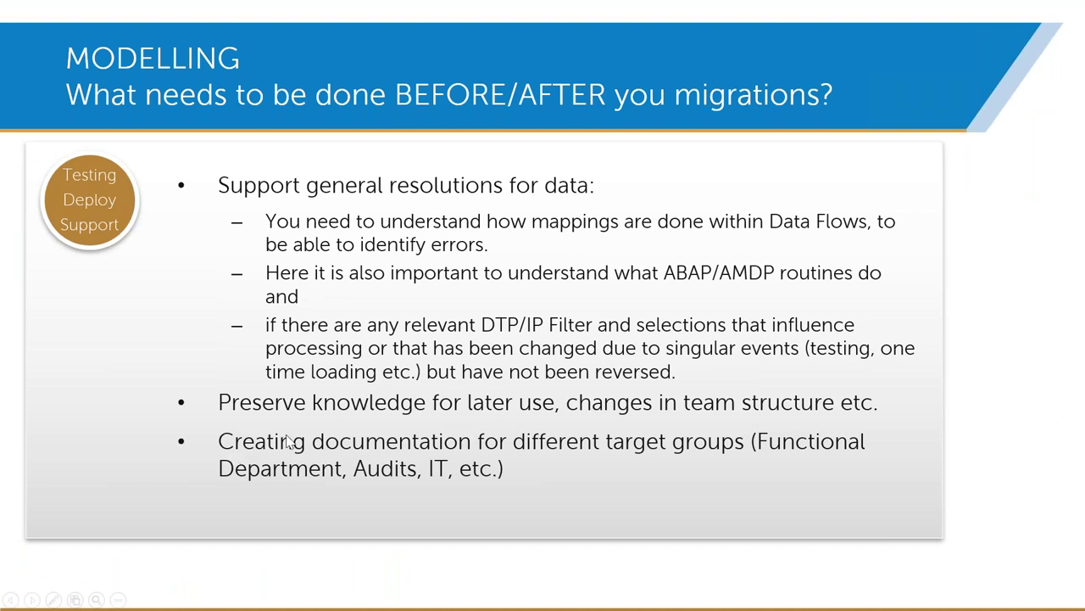